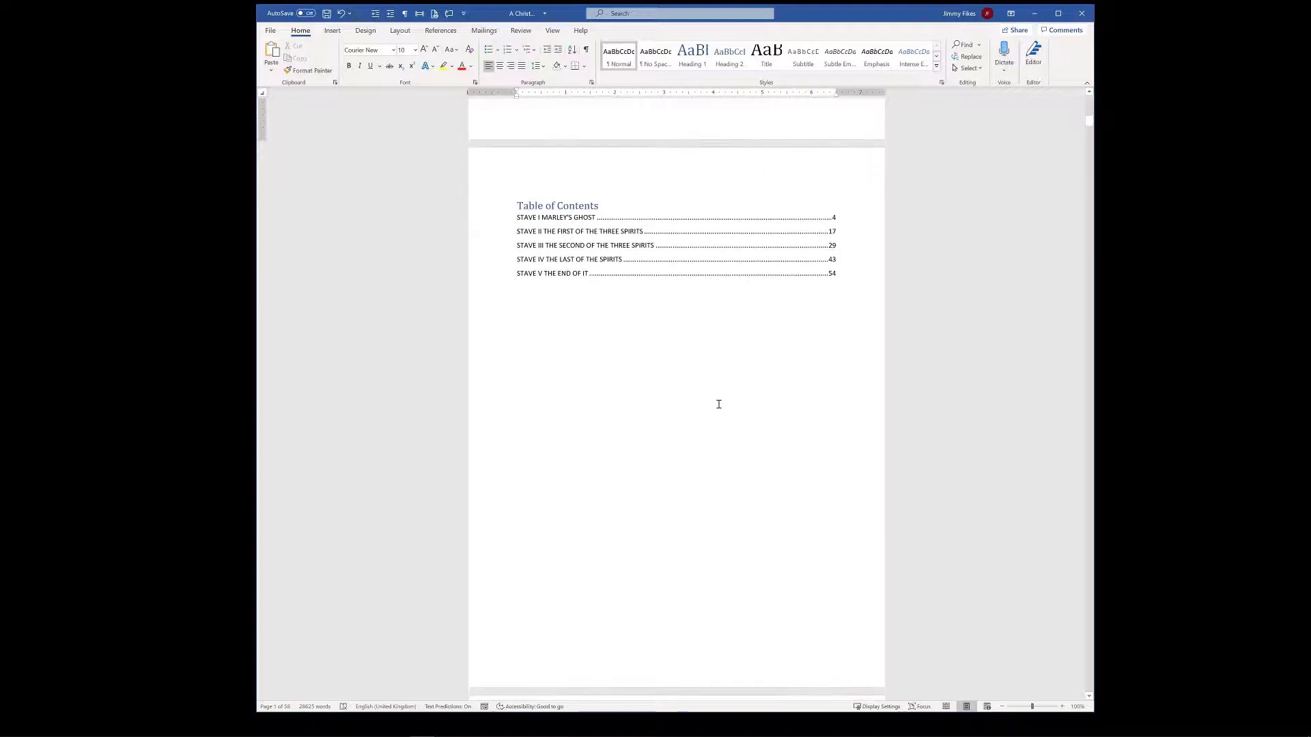
# Look through the document's title page, Preface, Table of Contents and first page of STAVE I.
pyautogui.scroll(-10, 628, 353)
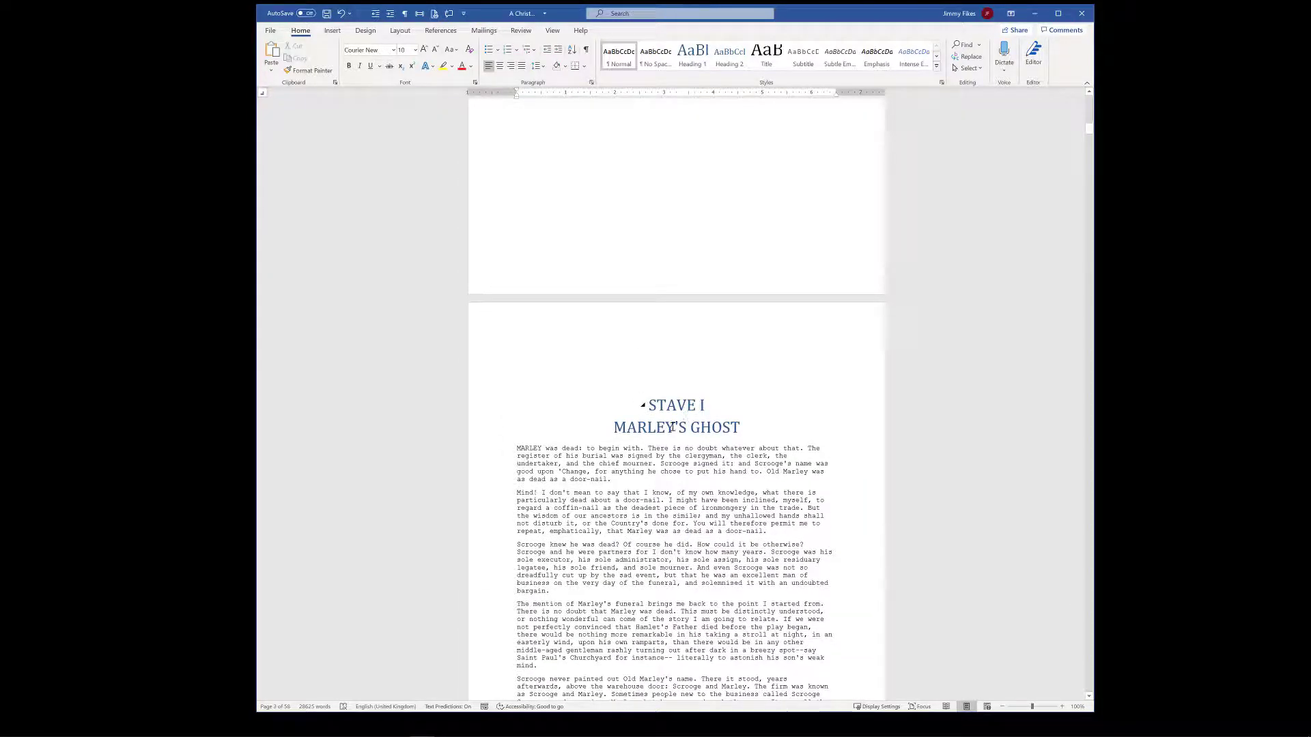
pyautogui.scroll(-3, 674, 426)
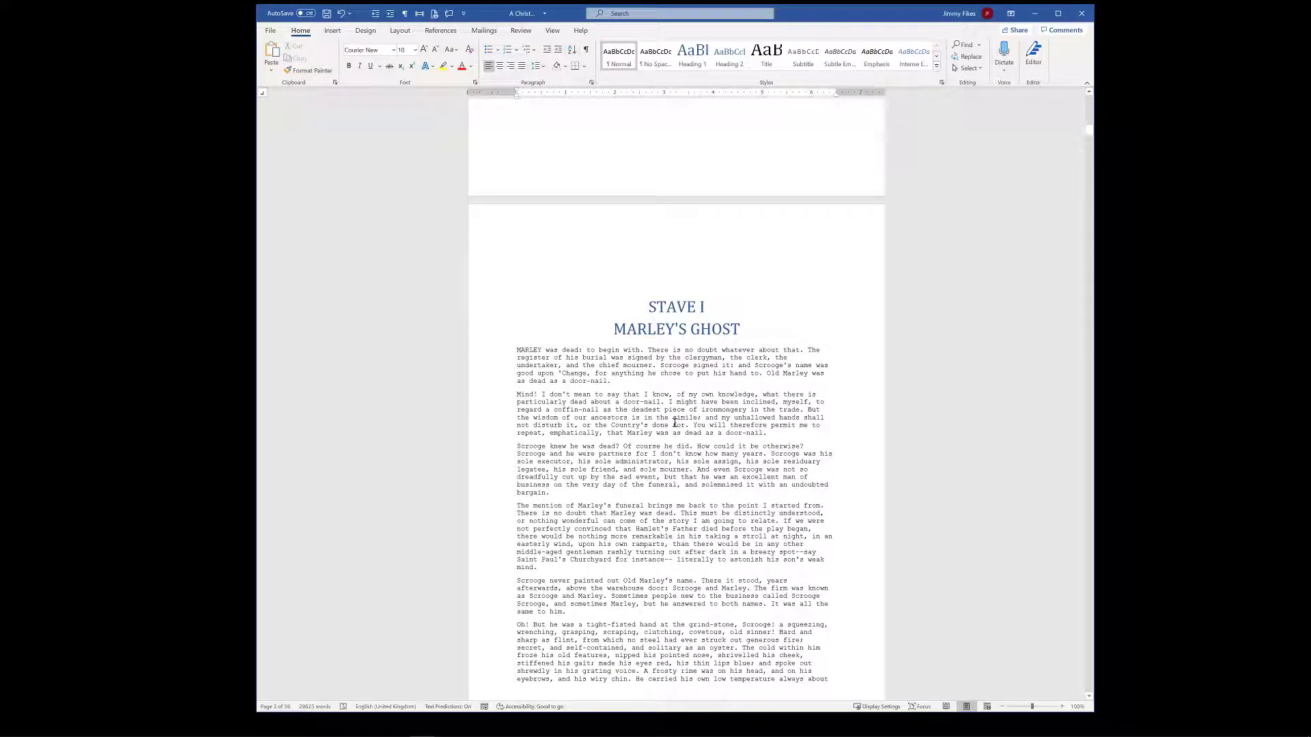
pyautogui.scroll(-1, 674, 422)
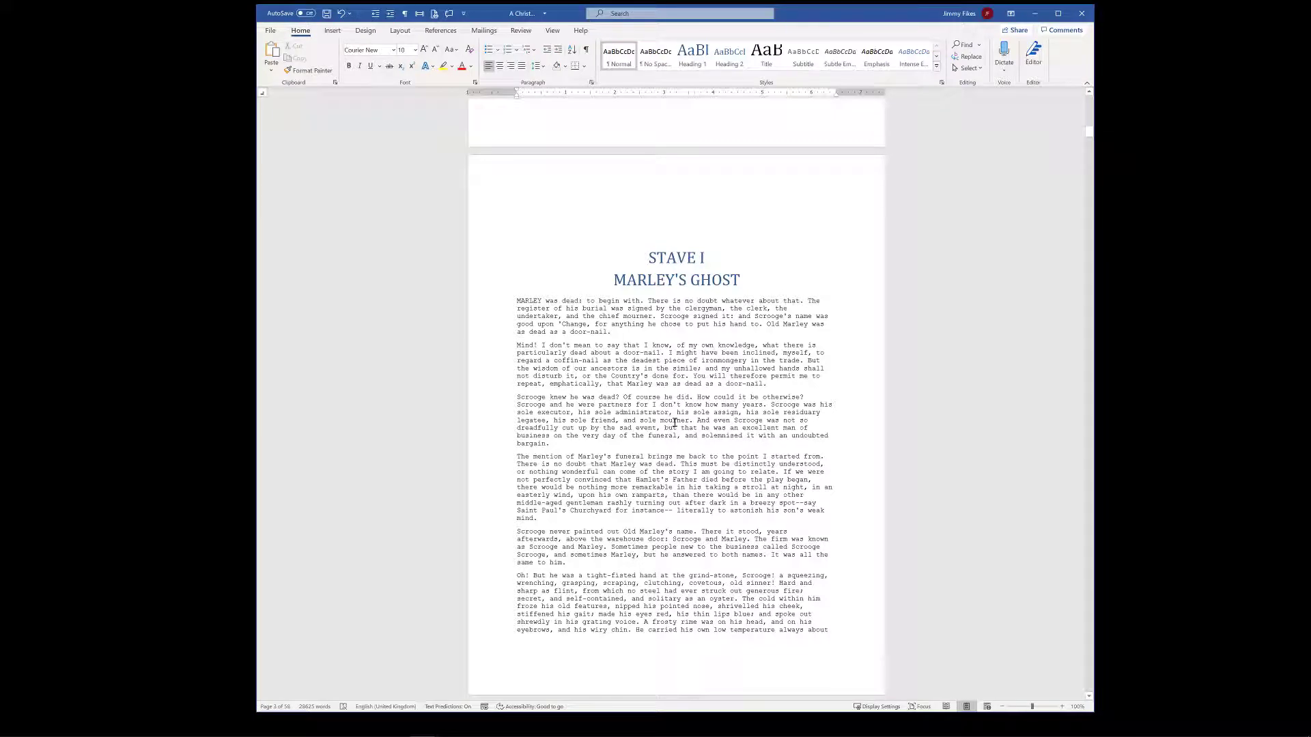
pyautogui.hotkey('ctrl', 'Home')
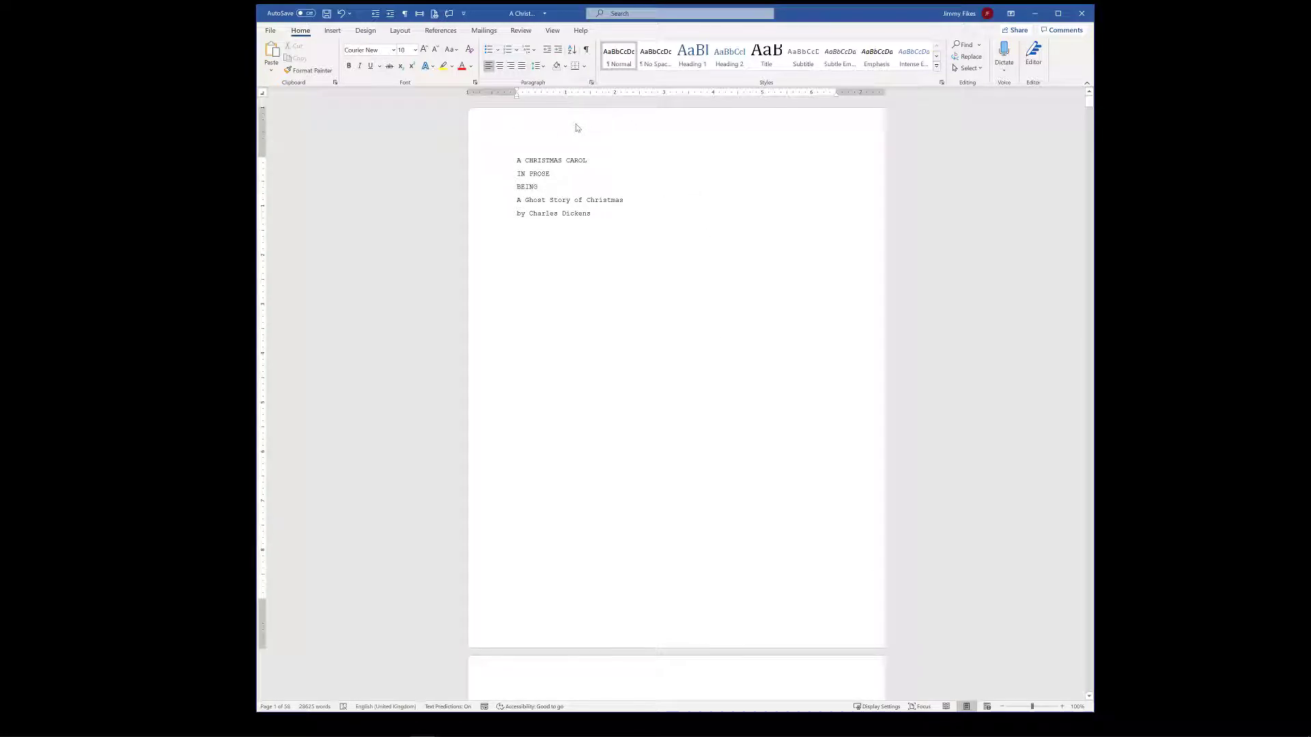
pyautogui.scroll(-10, 658, 335)
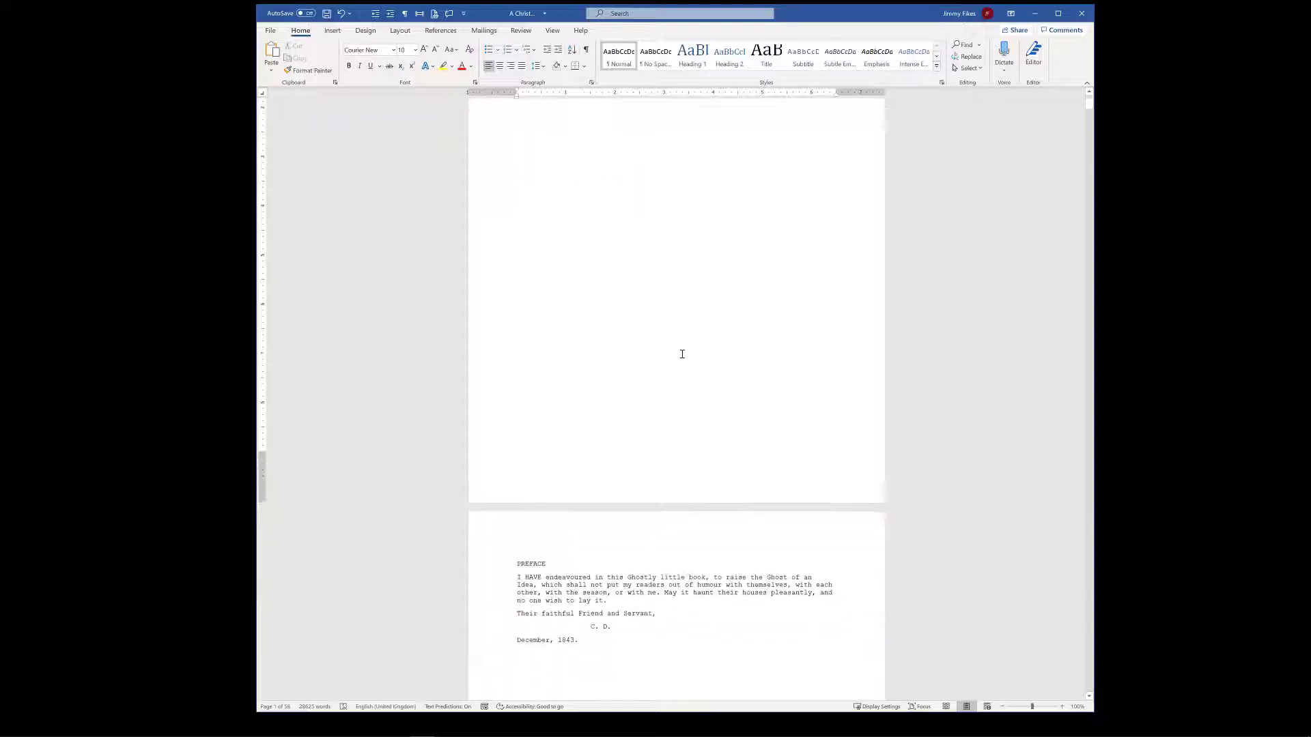
pyautogui.scroll(-10, 706, 489)
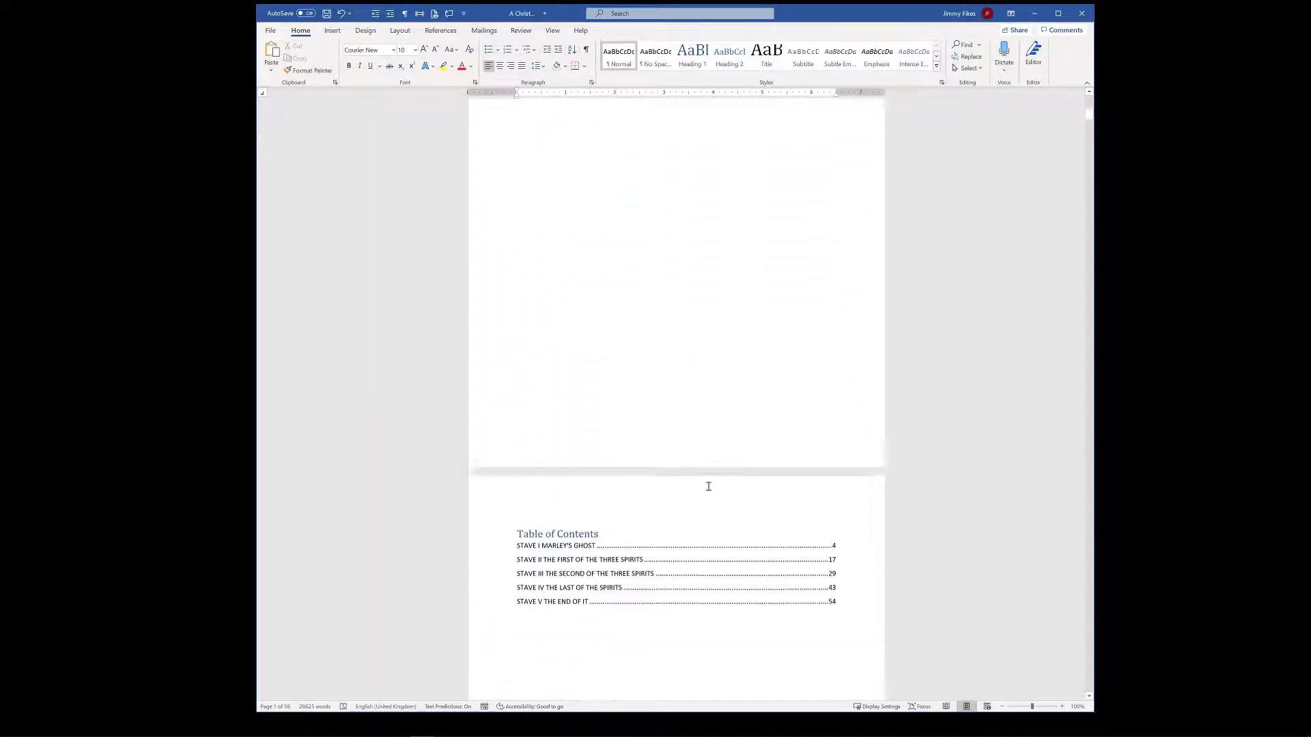
pyautogui.scroll(-3, 724, 489)
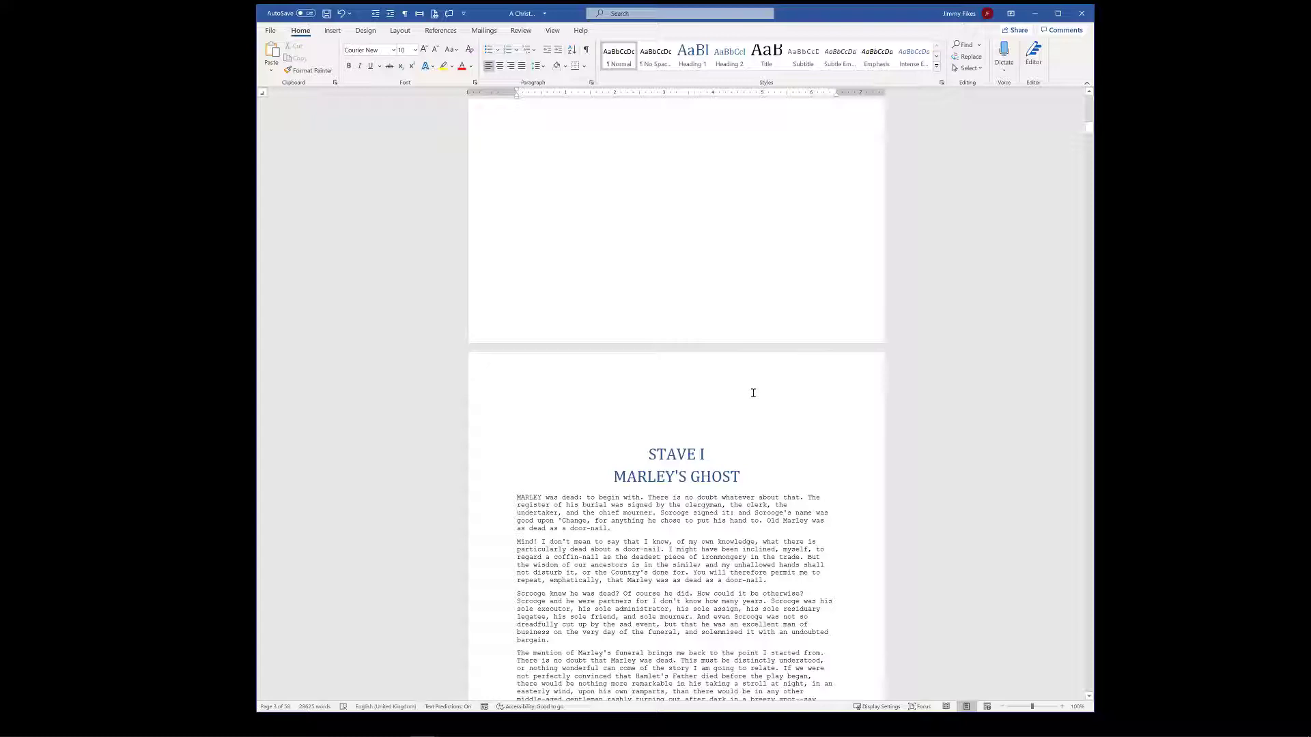
pyautogui.scroll(15, 753, 392)
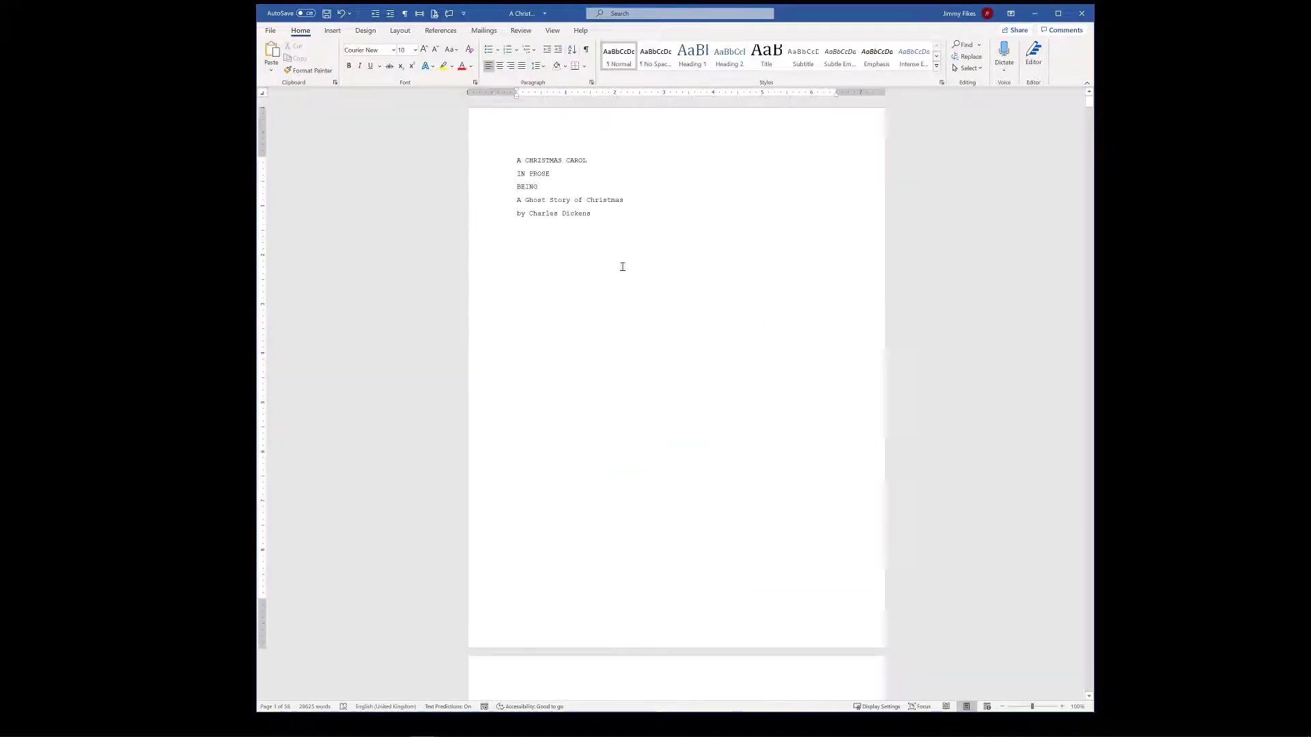
# Open the title page header for editing and examine the header and footer section labels through to STAVE I.
pyautogui.doubleClick(579, 135)
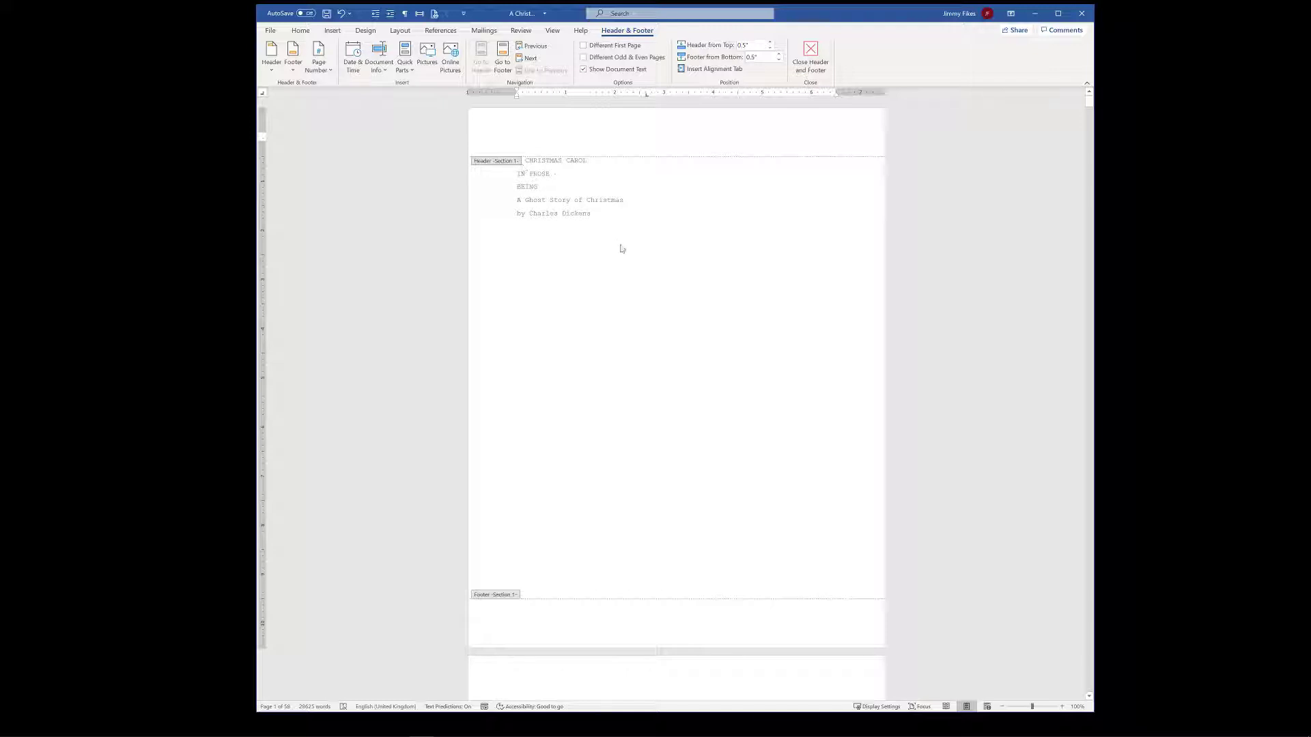
pyautogui.scroll(-10, 625, 256)
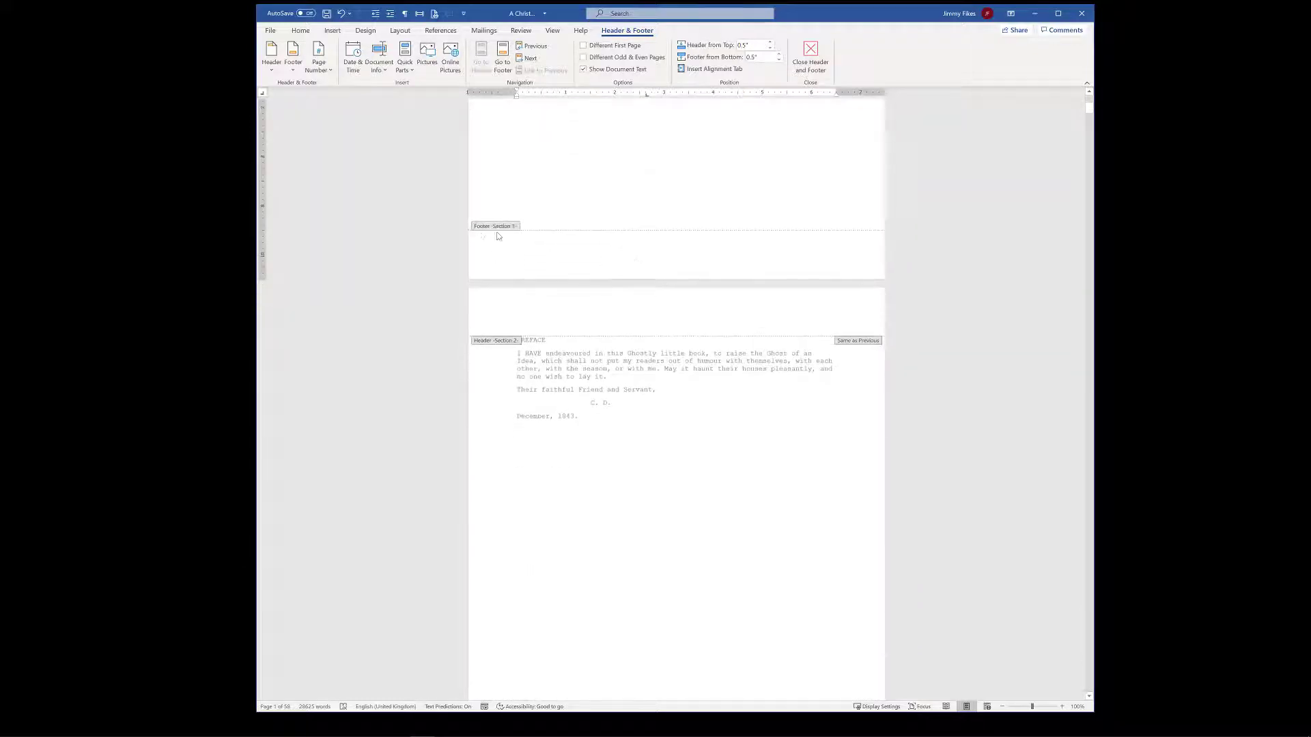
pyautogui.scroll(-2, 529, 223)
pyautogui.scroll(-4, 553, 185)
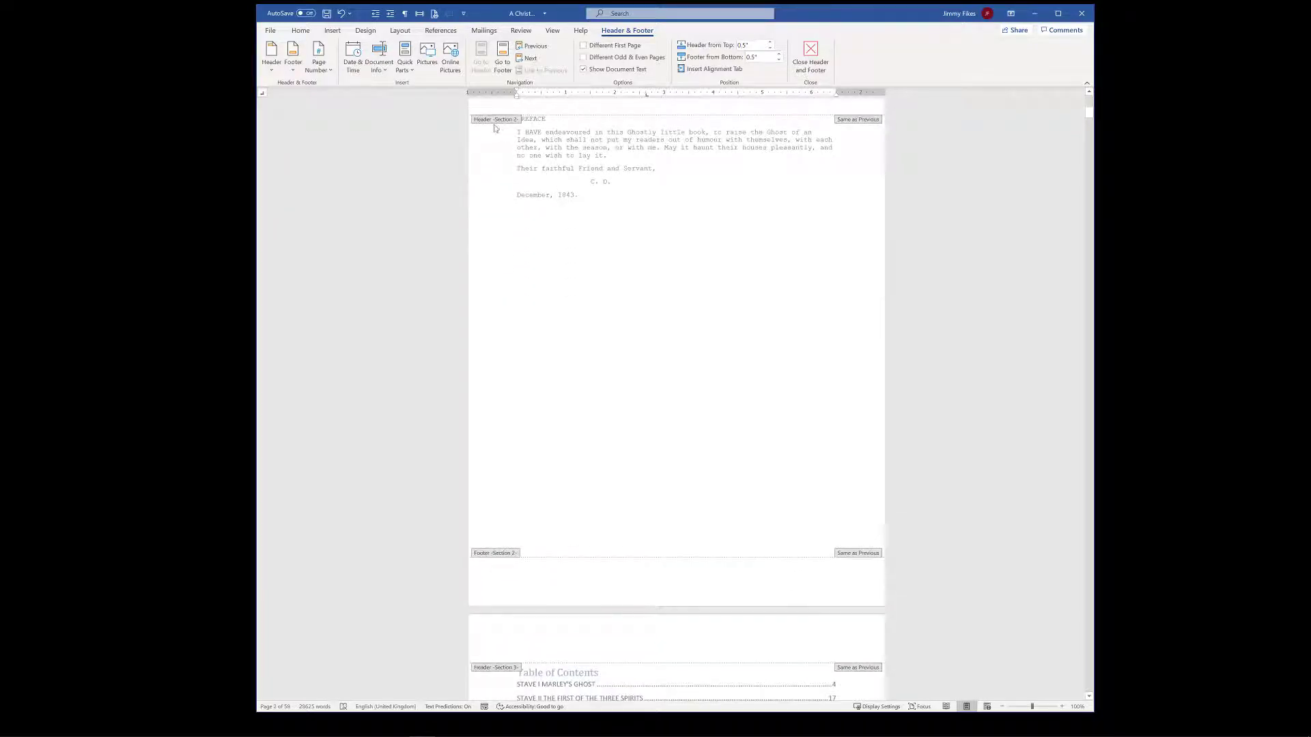
pyautogui.click(566, 132)
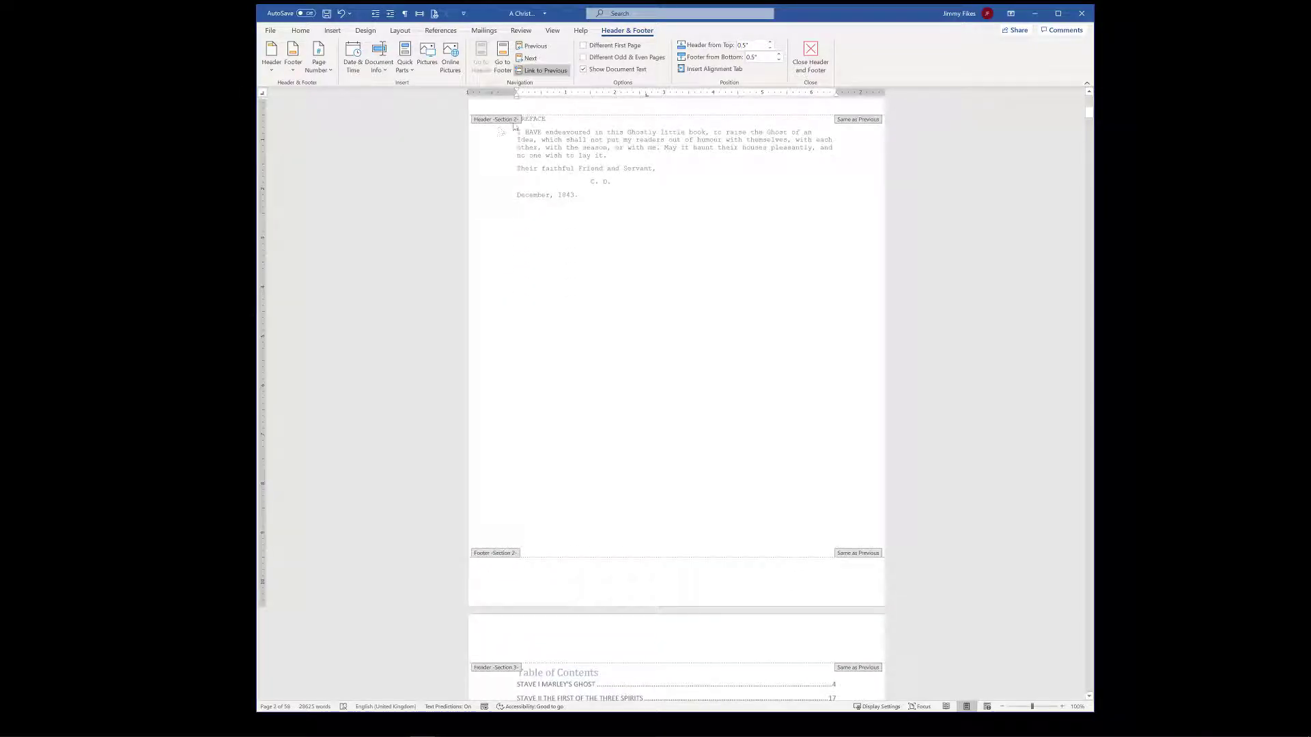
pyautogui.scroll(-8, 606, 242)
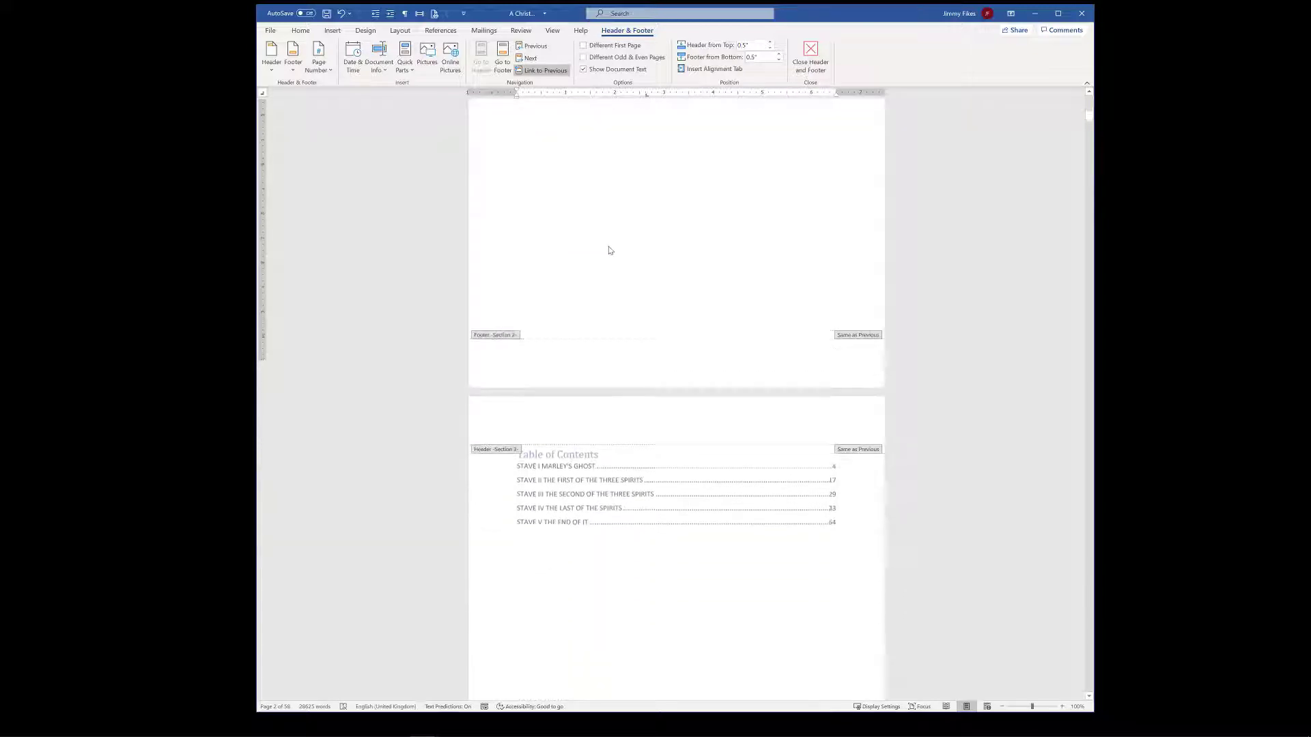
pyautogui.scroll(-2, 611, 214)
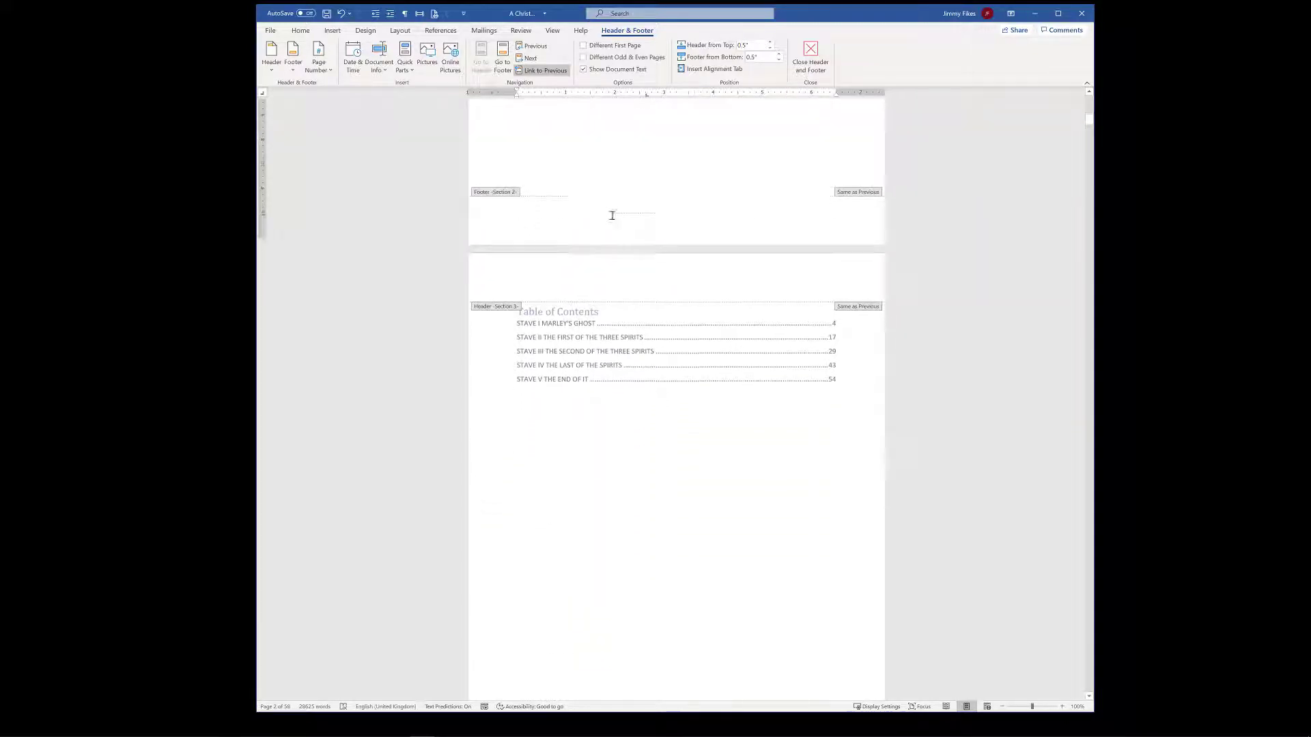
pyautogui.scroll(-2, 623, 184)
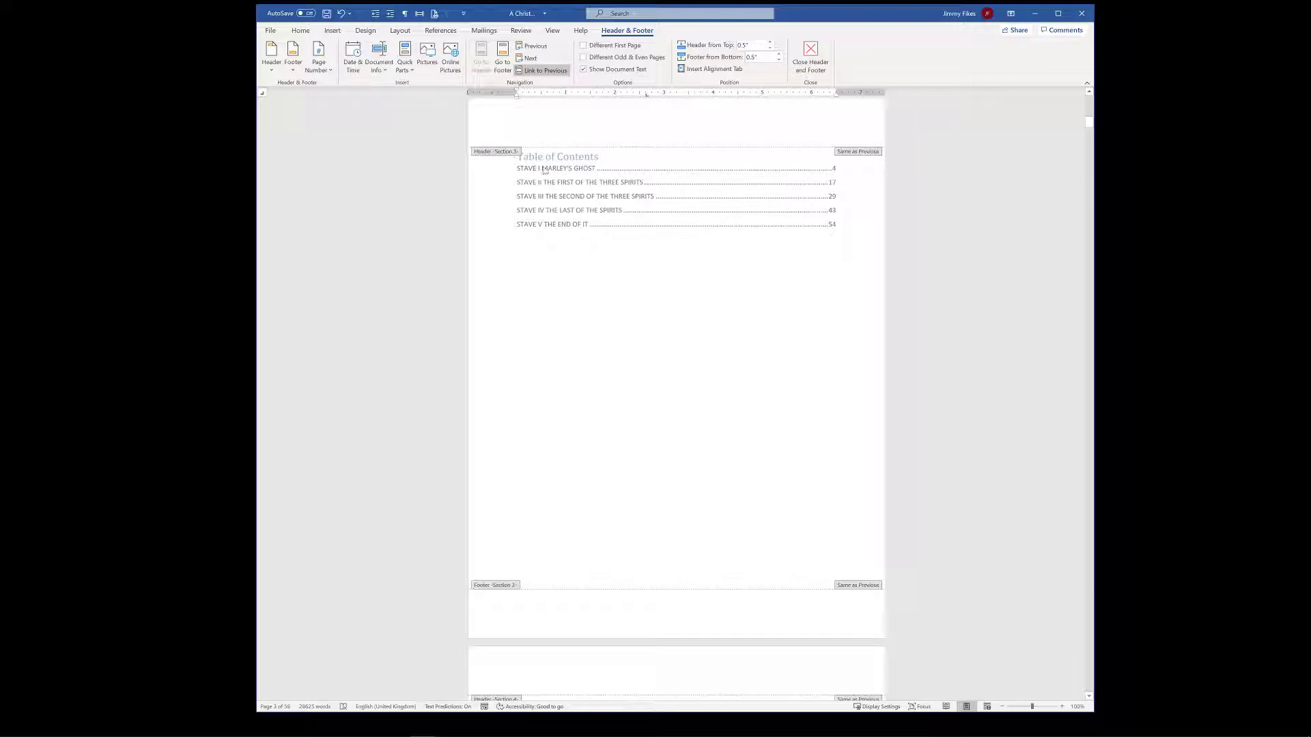
pyautogui.scroll(-3, 588, 225)
pyautogui.scroll(-9, 588, 233)
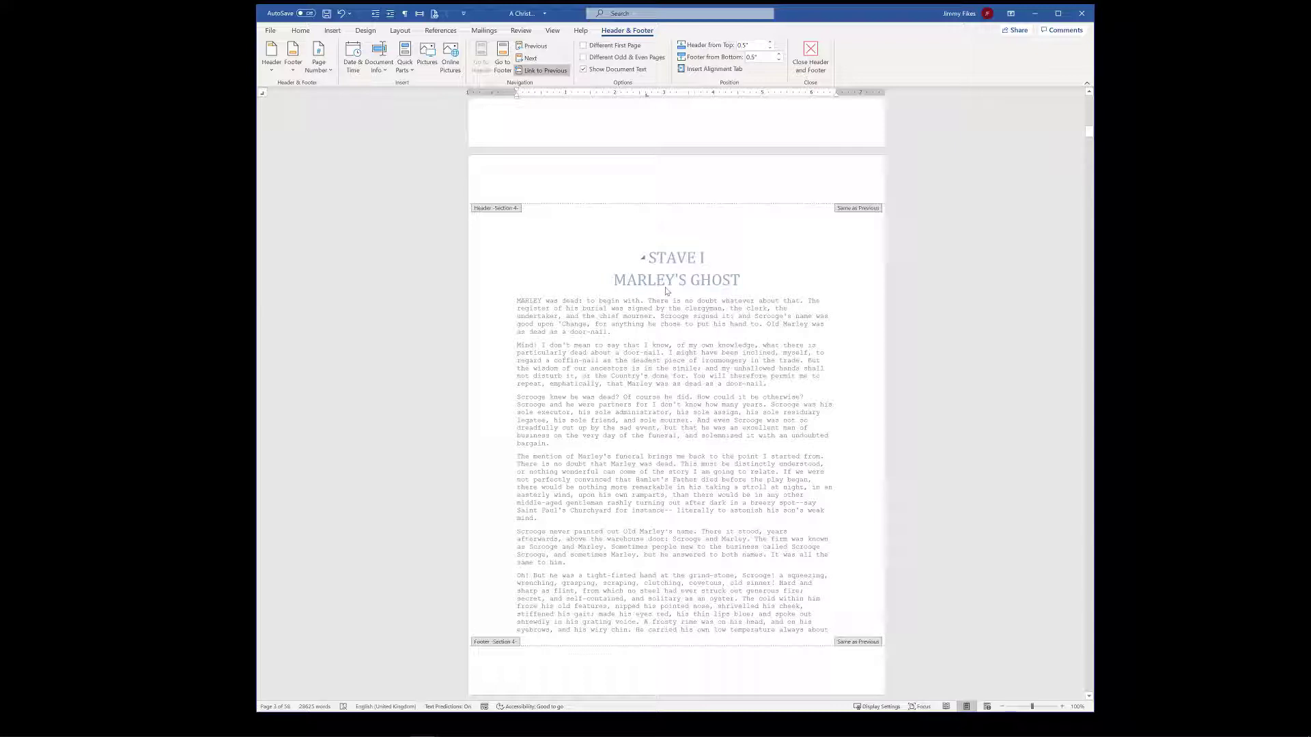
# Compare the Link to Previous setting of the title page header in Section 1 with the Preface header in Section 2.
pyautogui.scroll(1, 667, 291)
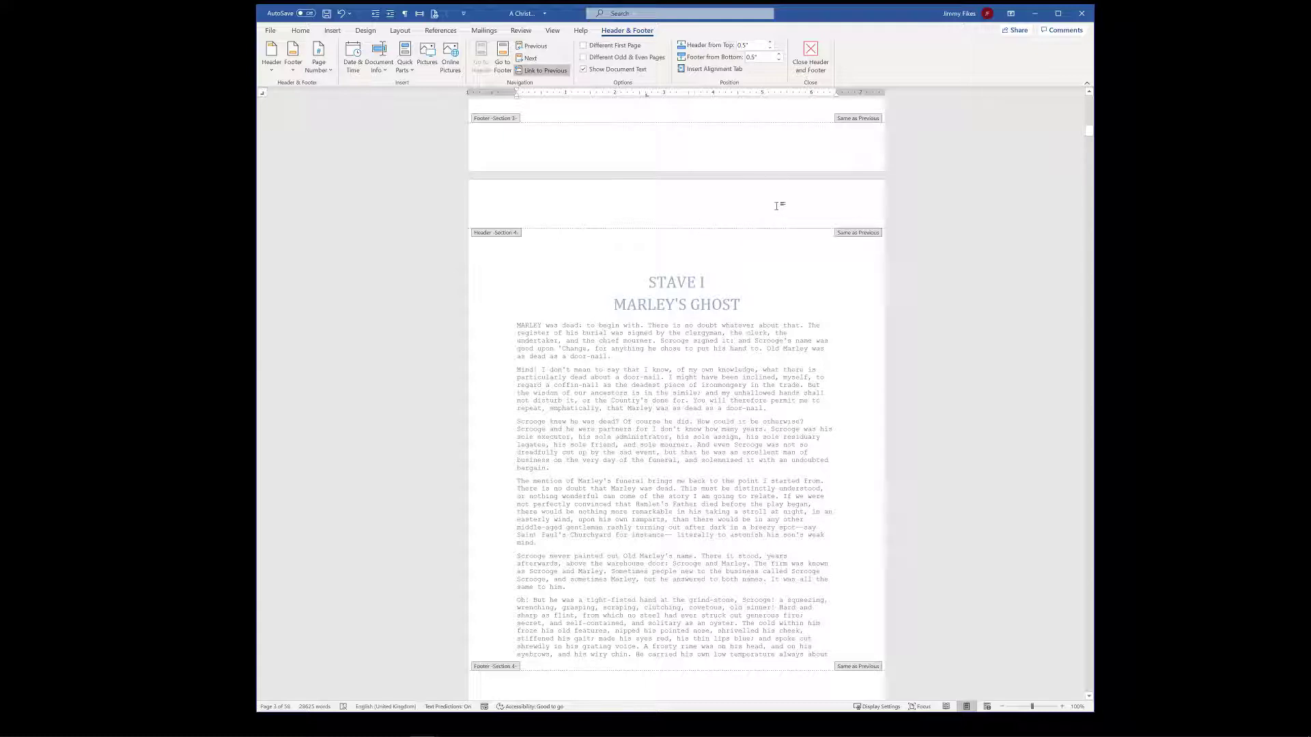
pyautogui.scroll(2, 695, 231)
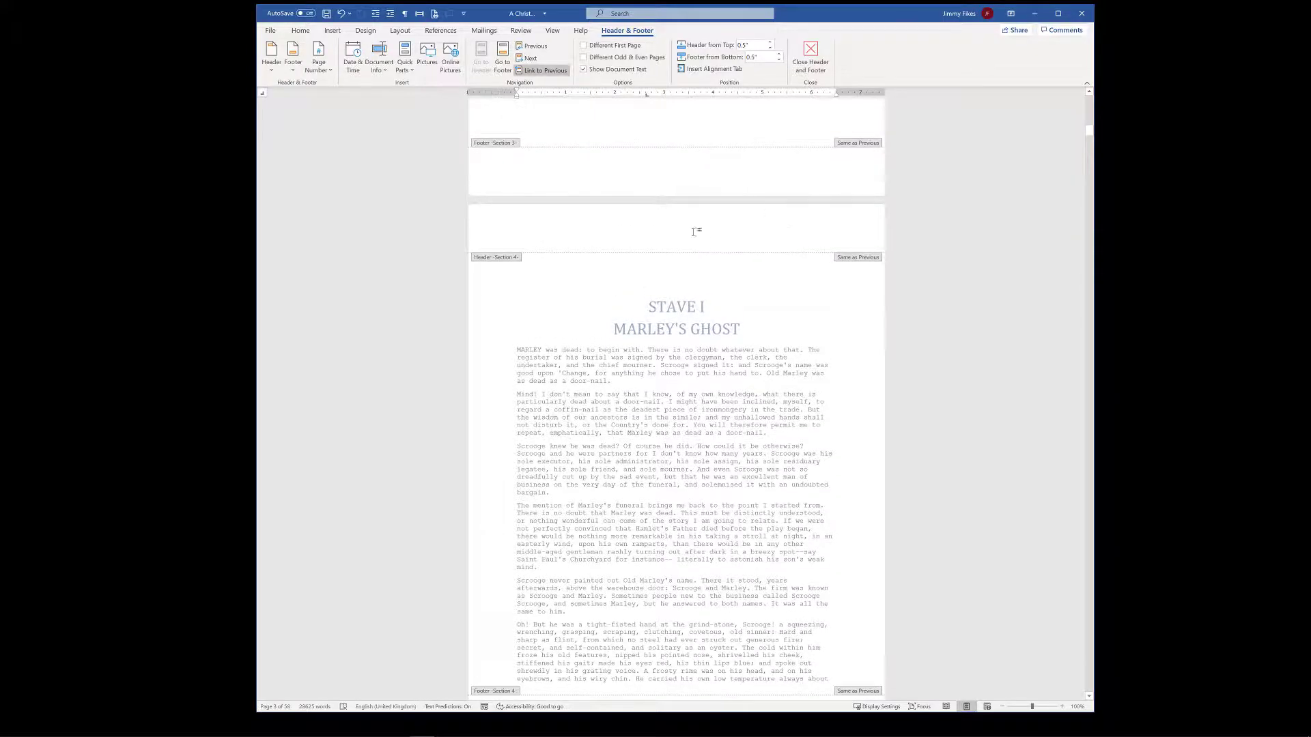
pyautogui.scroll(10, 692, 232)
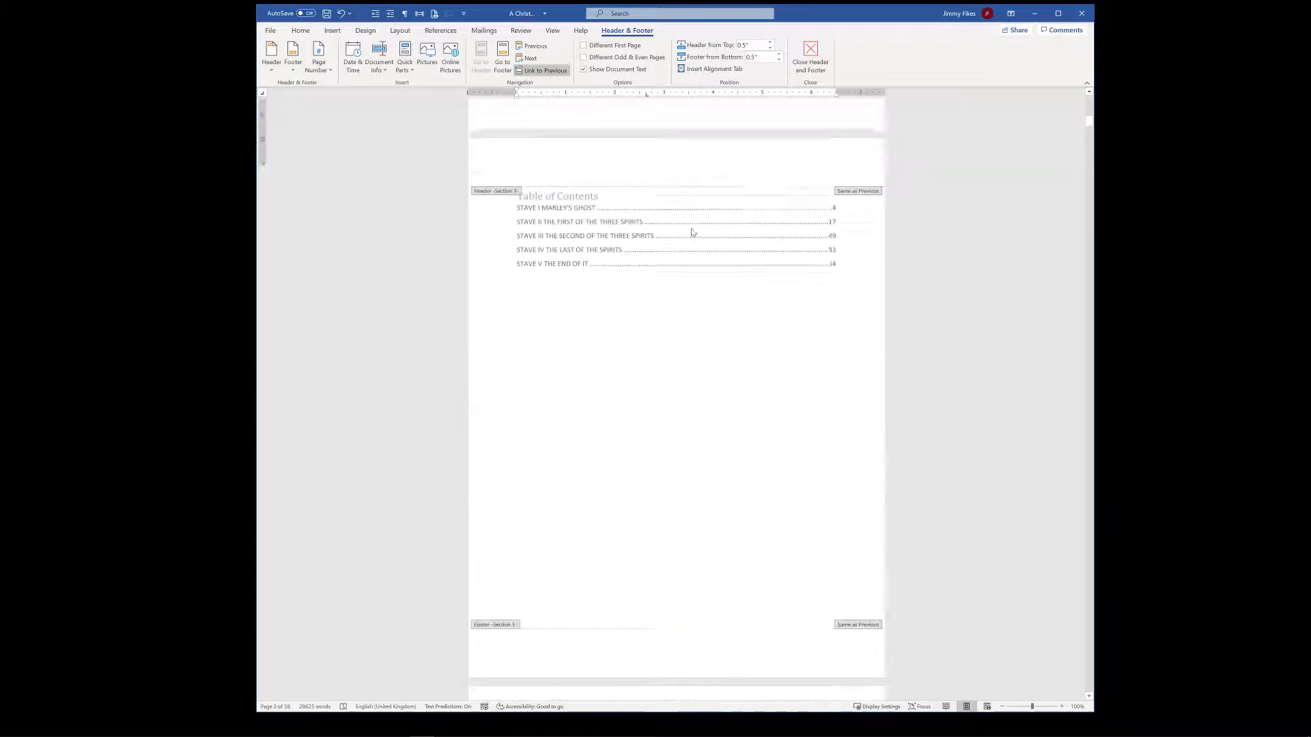
pyautogui.scroll(10, 692, 232)
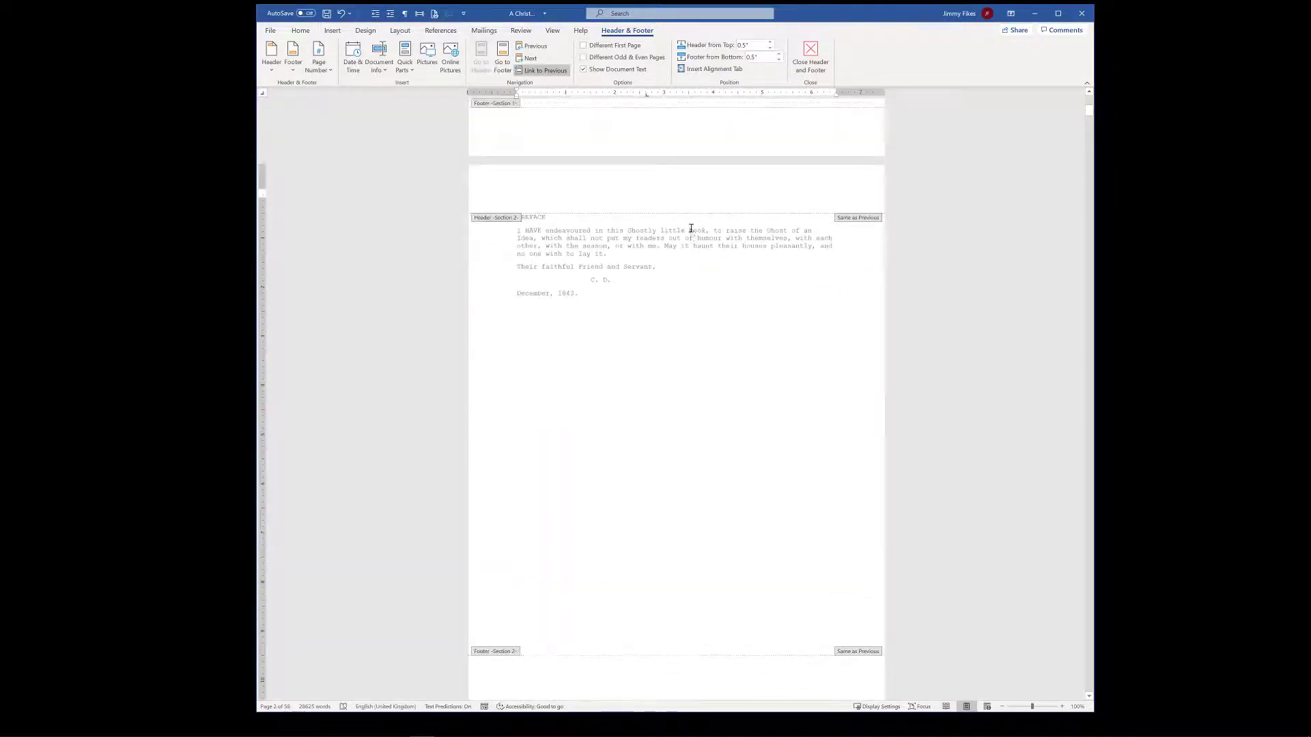
pyautogui.scroll(5, 691, 233)
pyautogui.click(582, 134)
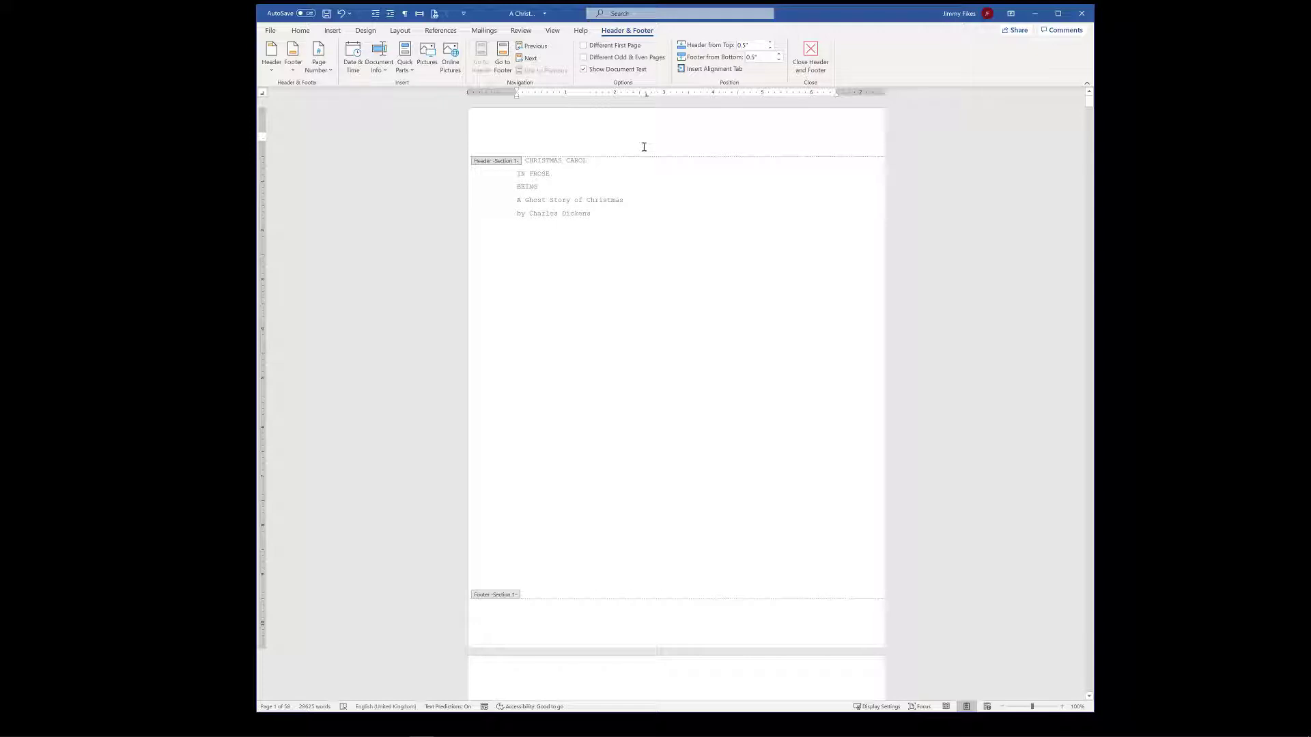
pyautogui.scroll(-8, 644, 147)
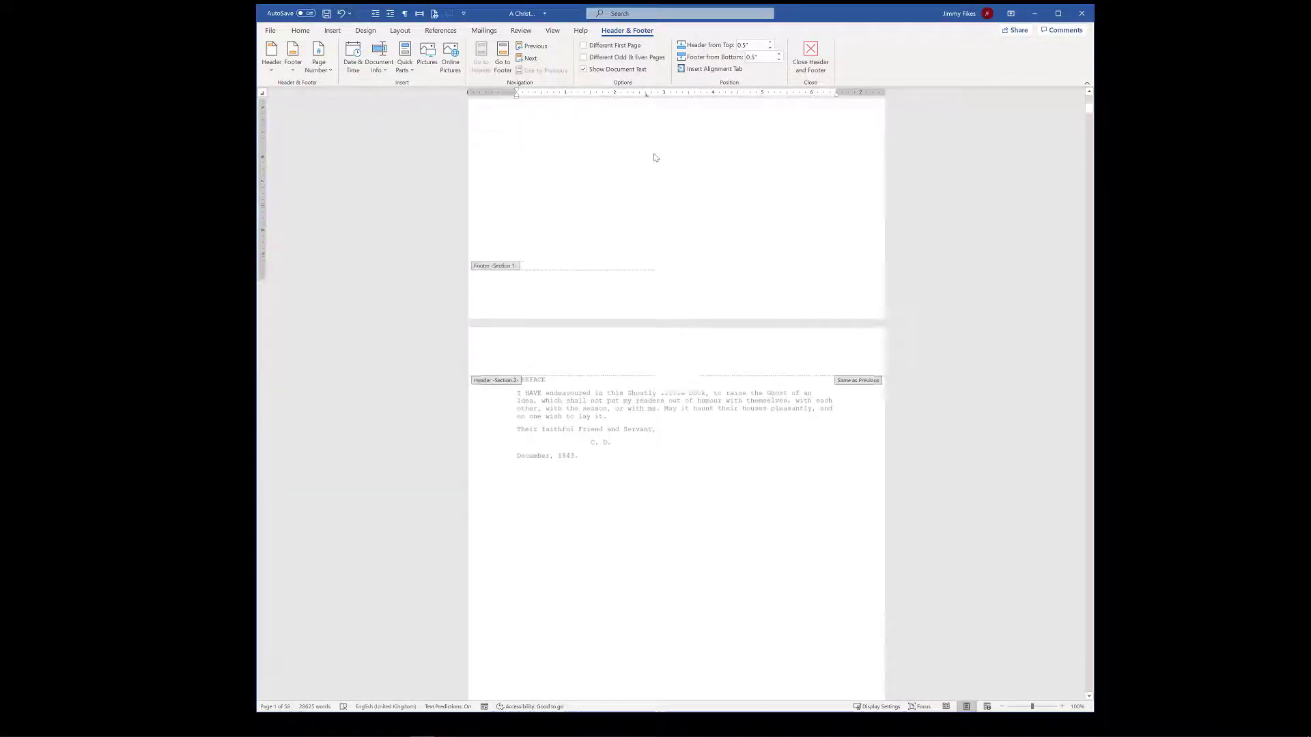
pyautogui.scroll(-5, 654, 158)
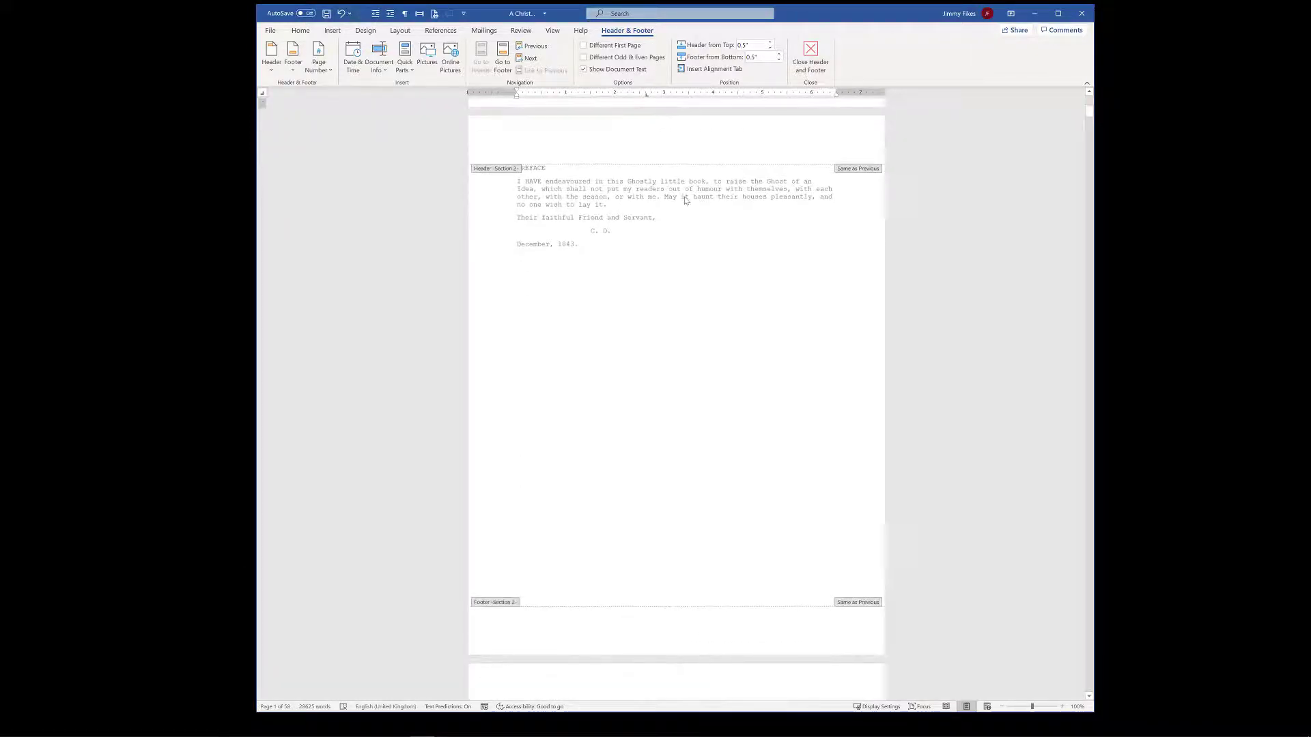
pyautogui.click(678, 152)
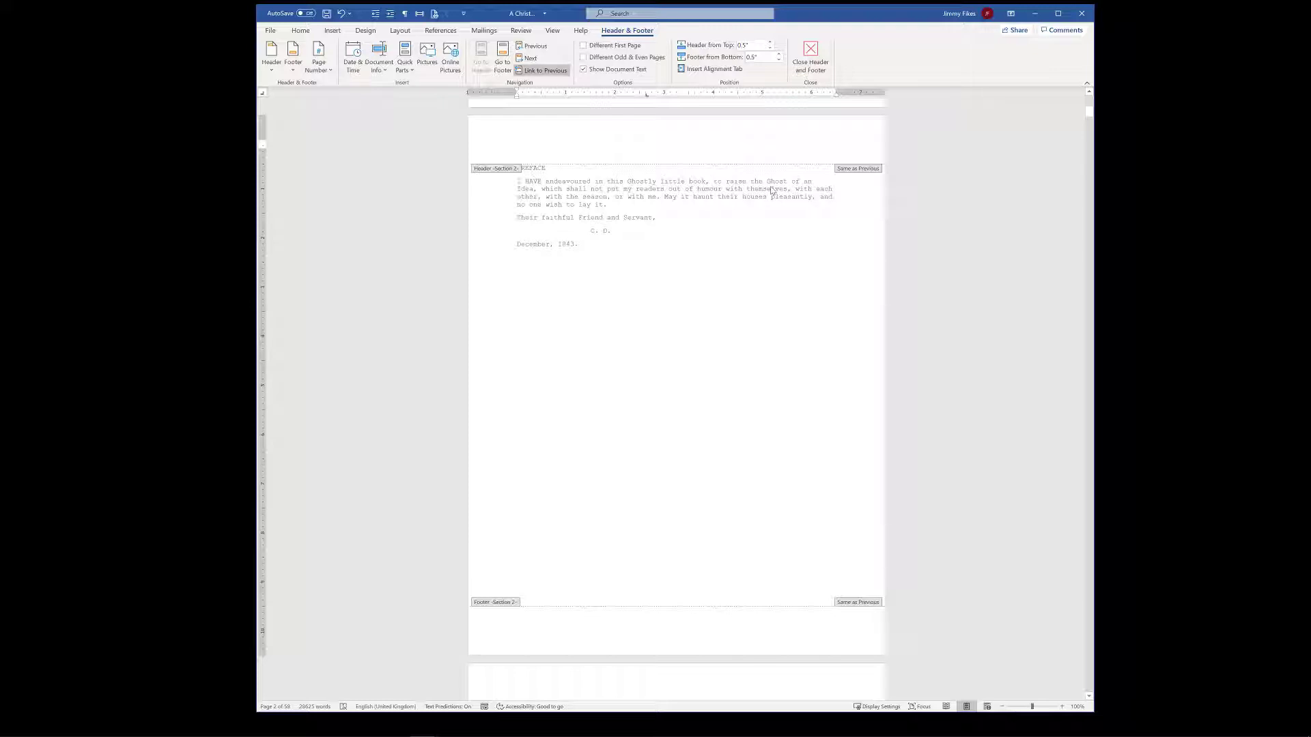
# Enter "asdf" as the header text on the title page in Section 1.
pyautogui.scroll(1, 772, 189)
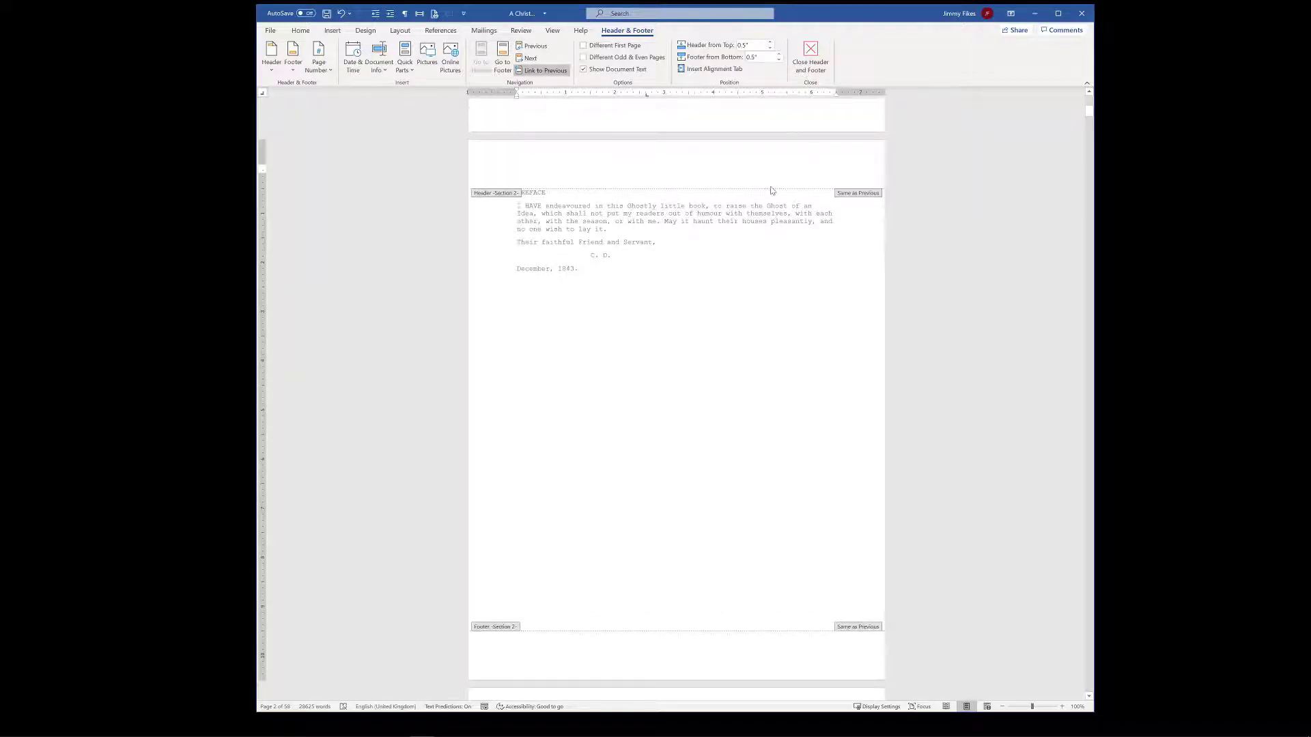
pyautogui.scroll(5, 771, 190)
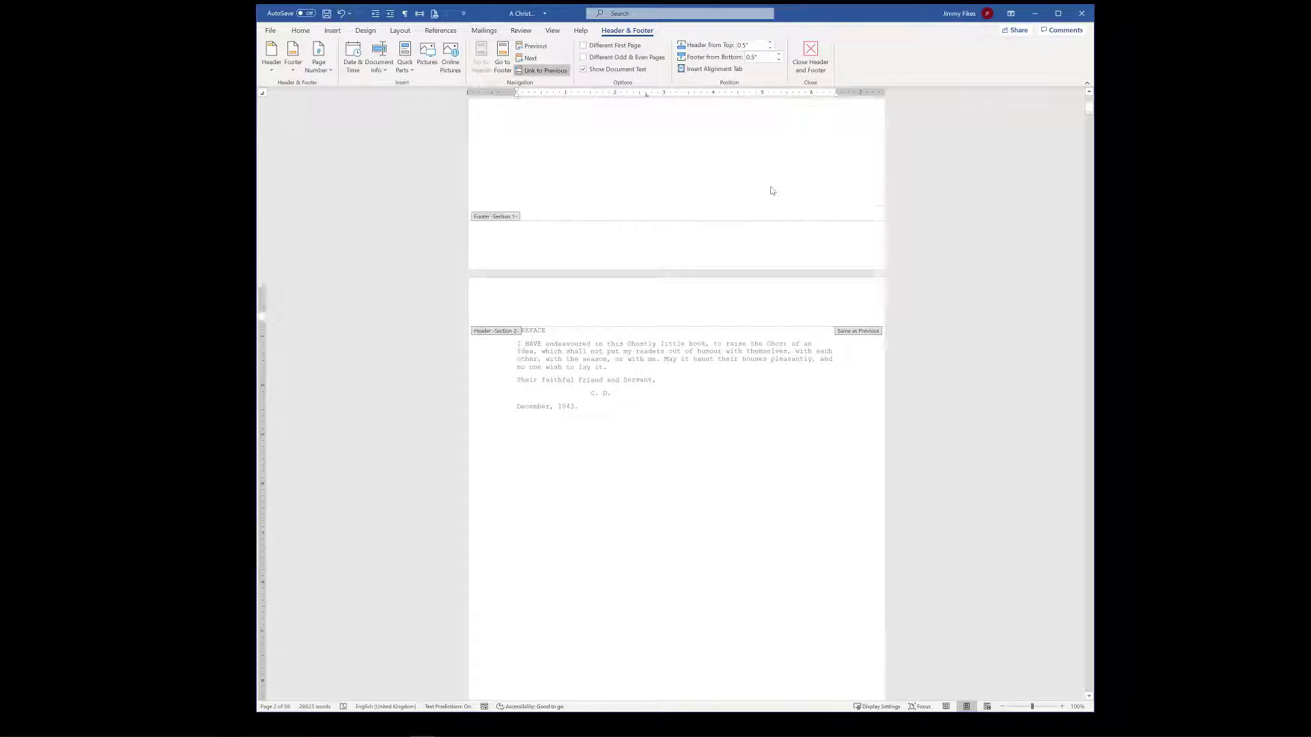
pyautogui.scroll(12, 771, 191)
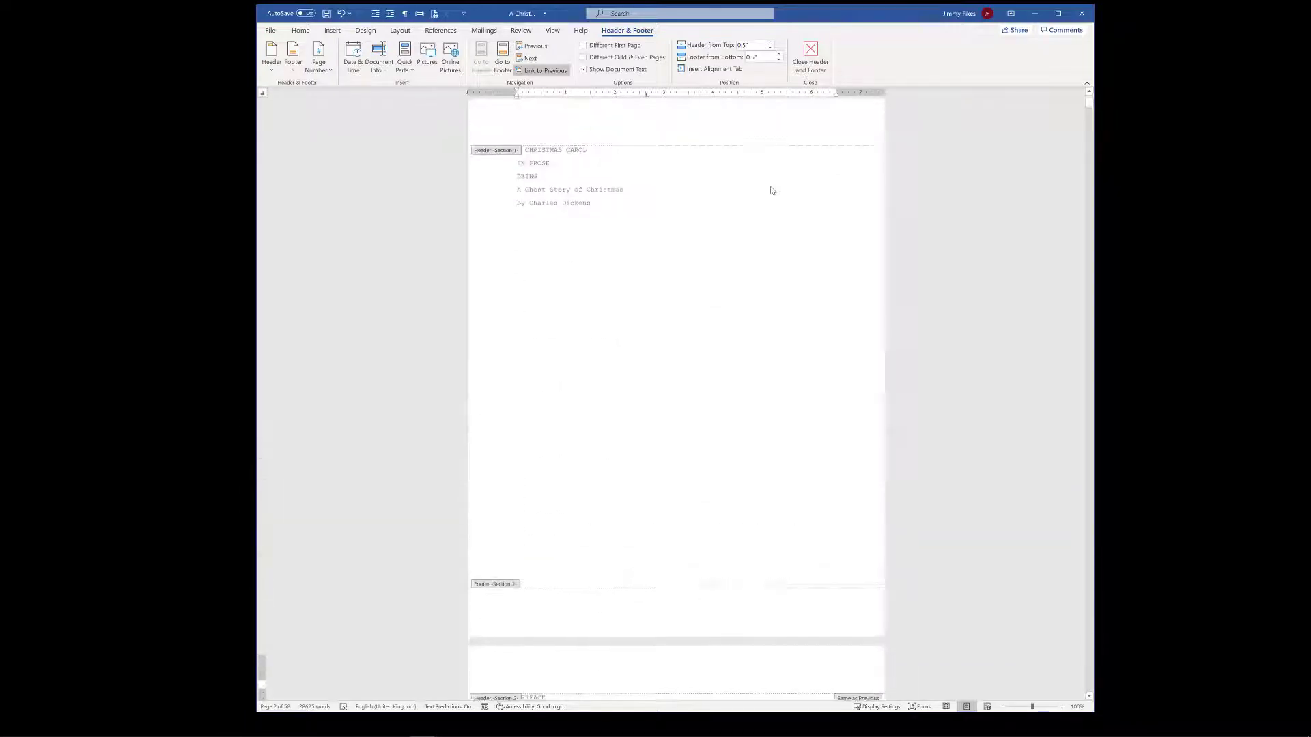
pyautogui.scroll(1, 772, 190)
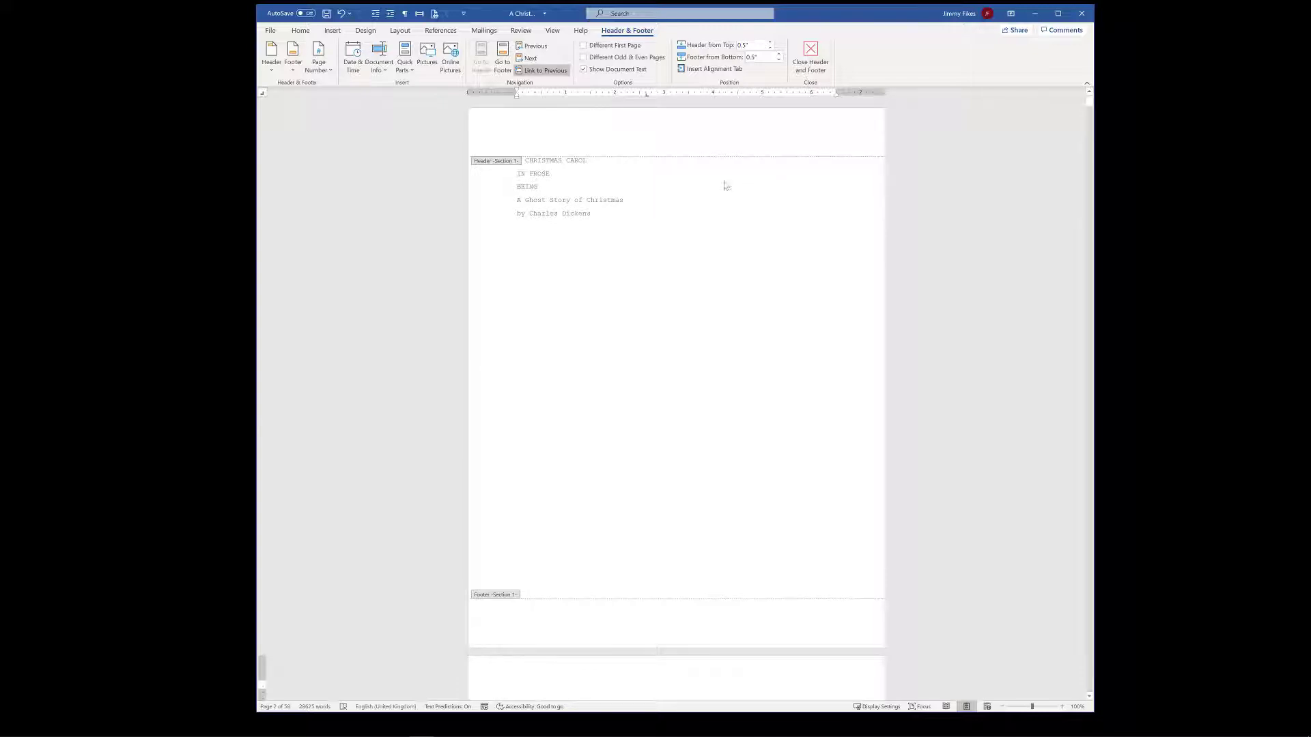
pyautogui.click(541, 131)
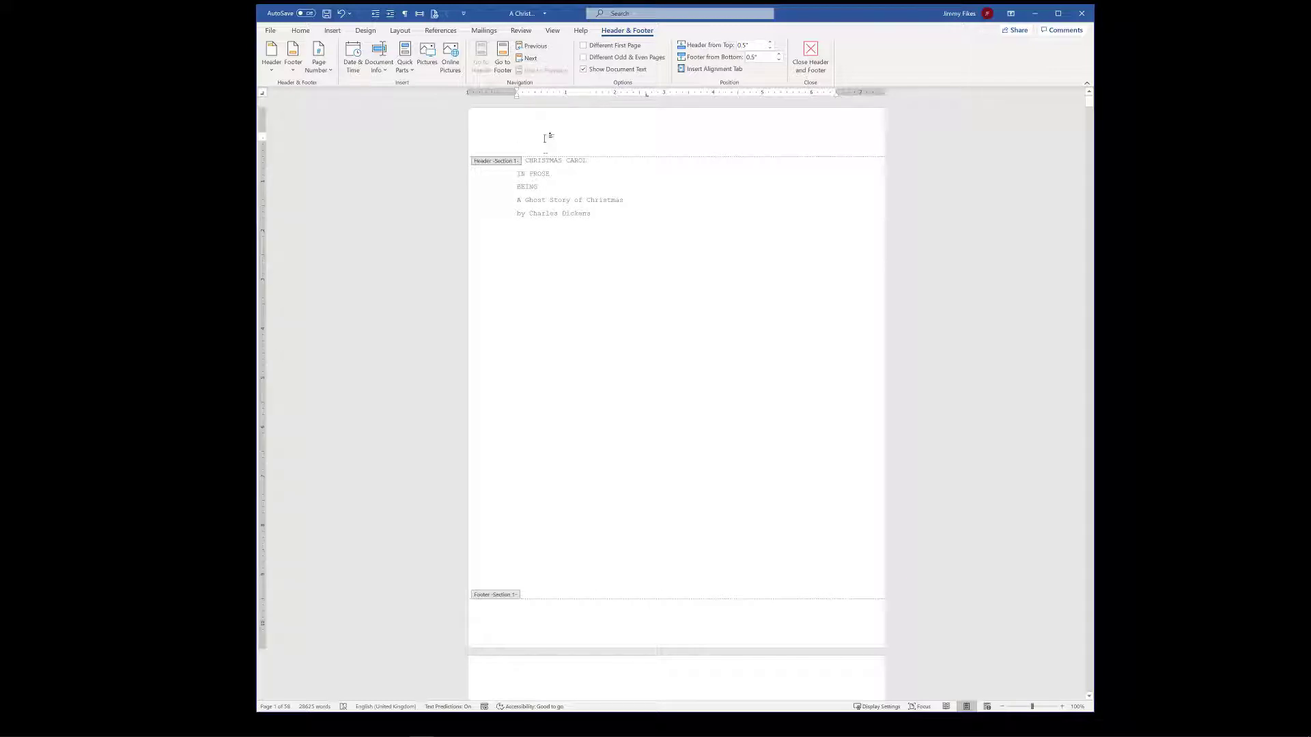
pyautogui.write('asdf')
# Check the Preface and Table of Contents headers for the "asdf" text, and exit header editing to check the document's last page.
pyautogui.scroll(-3, 611, 141)
pyautogui.scroll(-7, 604, 202)
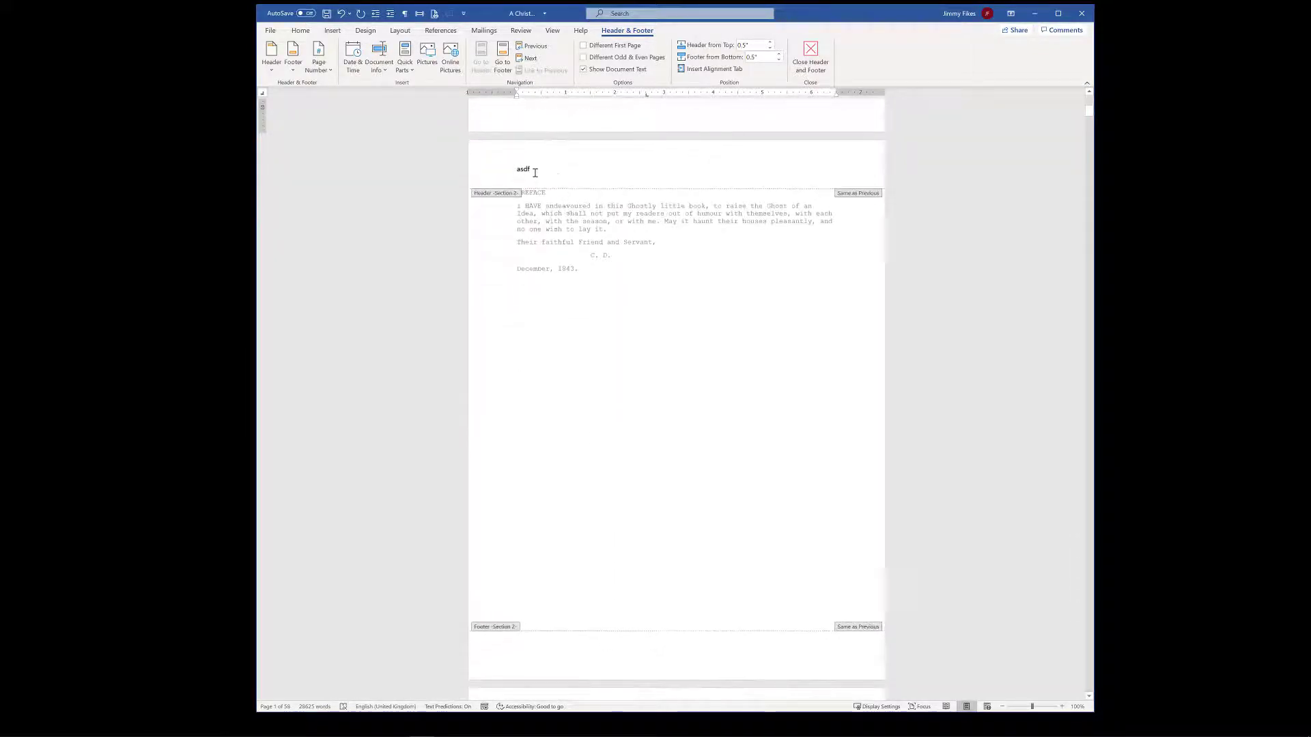
pyautogui.moveTo(549, 170); pyautogui.dragTo(505, 170)
pyautogui.scroll(-8, 594, 215)
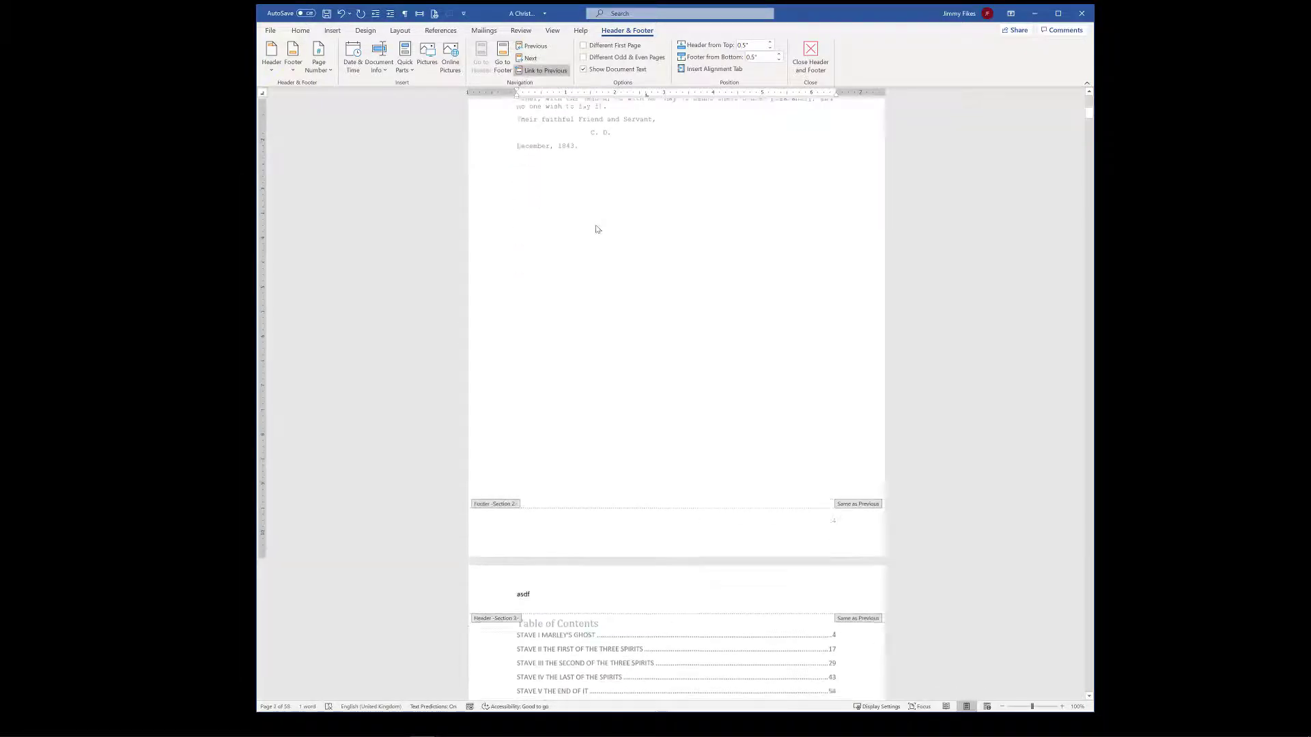
pyautogui.moveTo(535, 282); pyautogui.dragTo(516, 274)
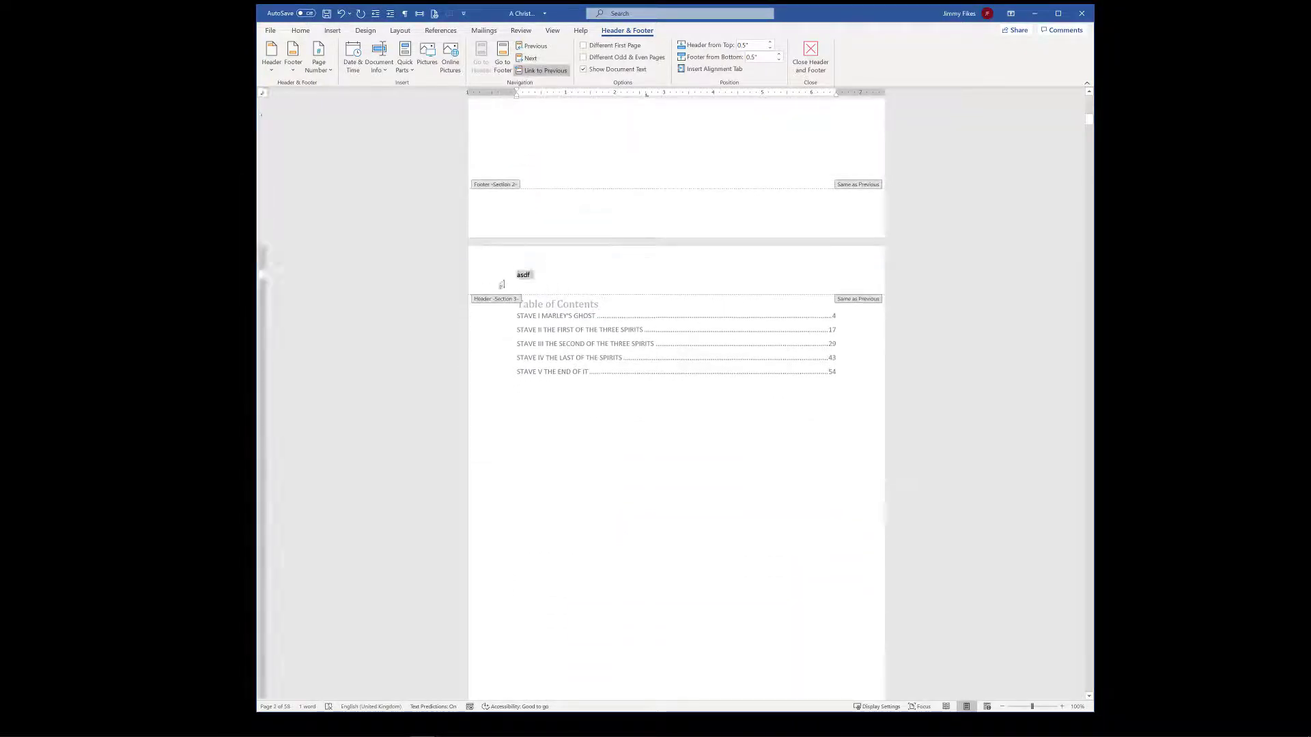
pyautogui.scroll(-2, 631, 295)
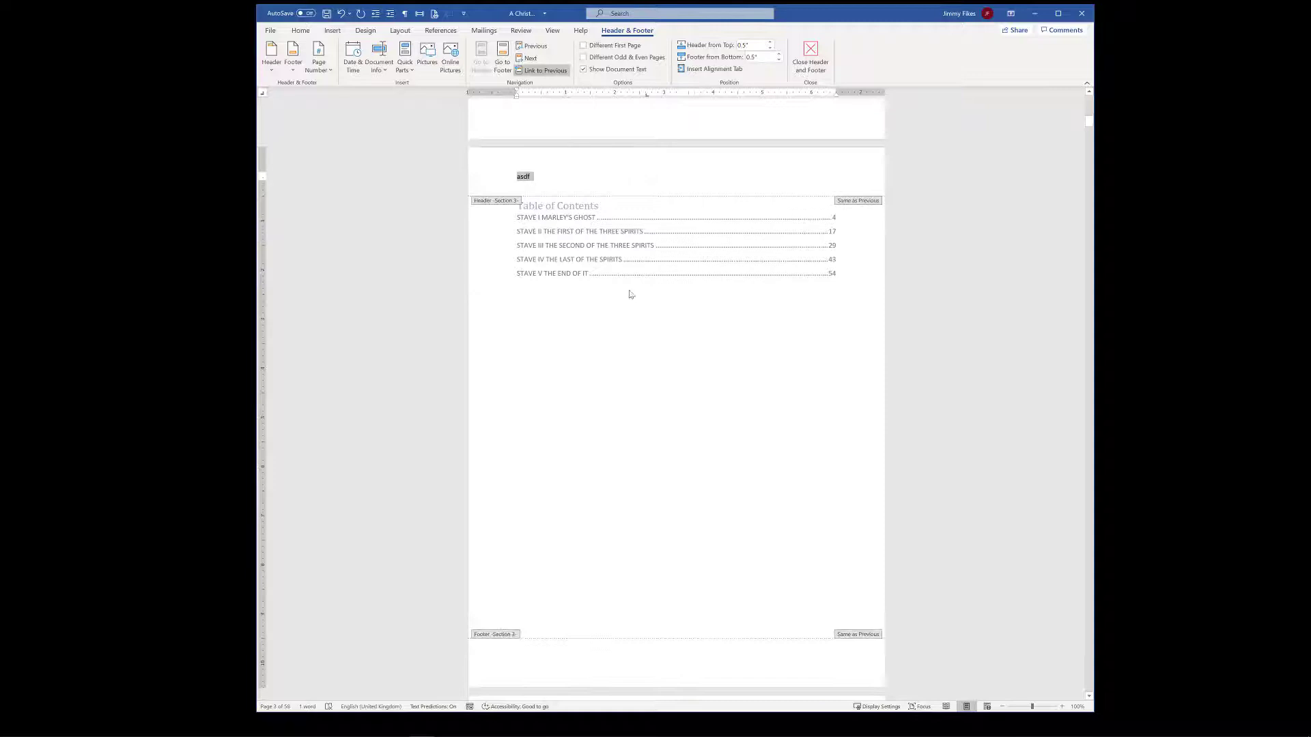
pyautogui.doubleClick(637, 337)
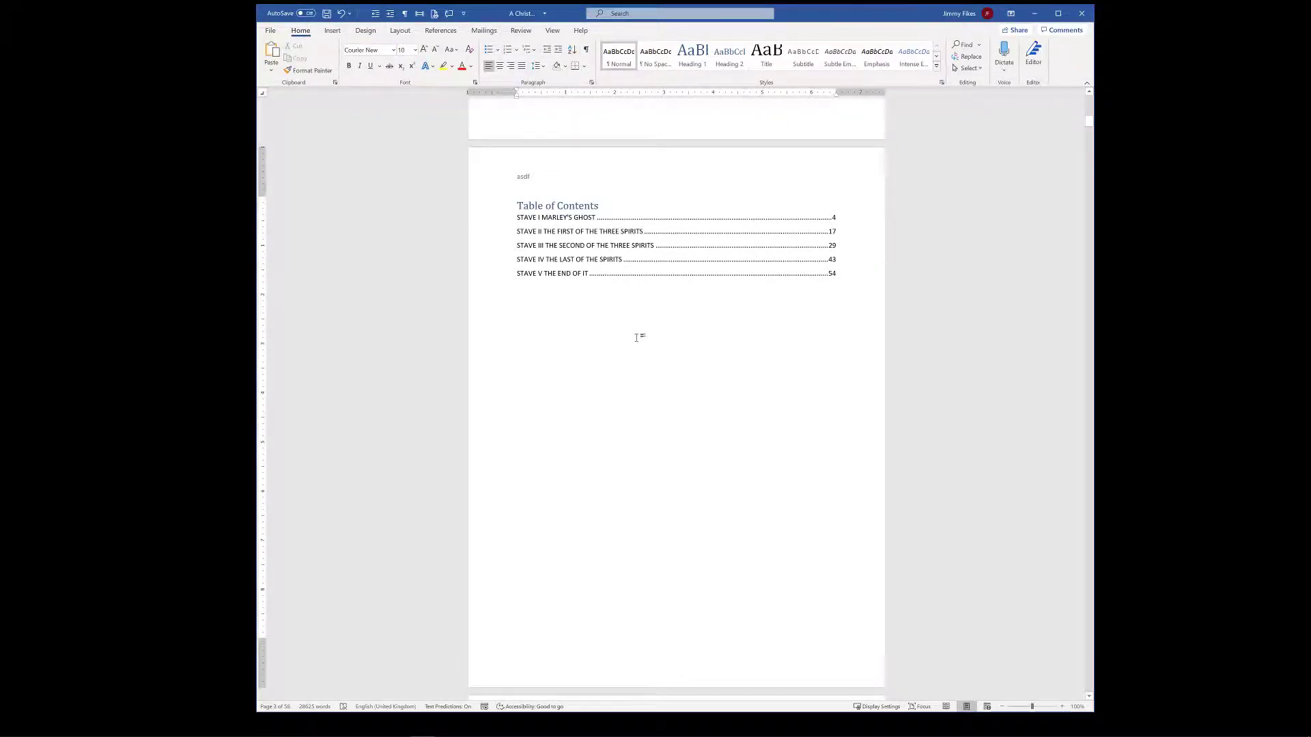
pyautogui.hotkey('ctrl', 'End')
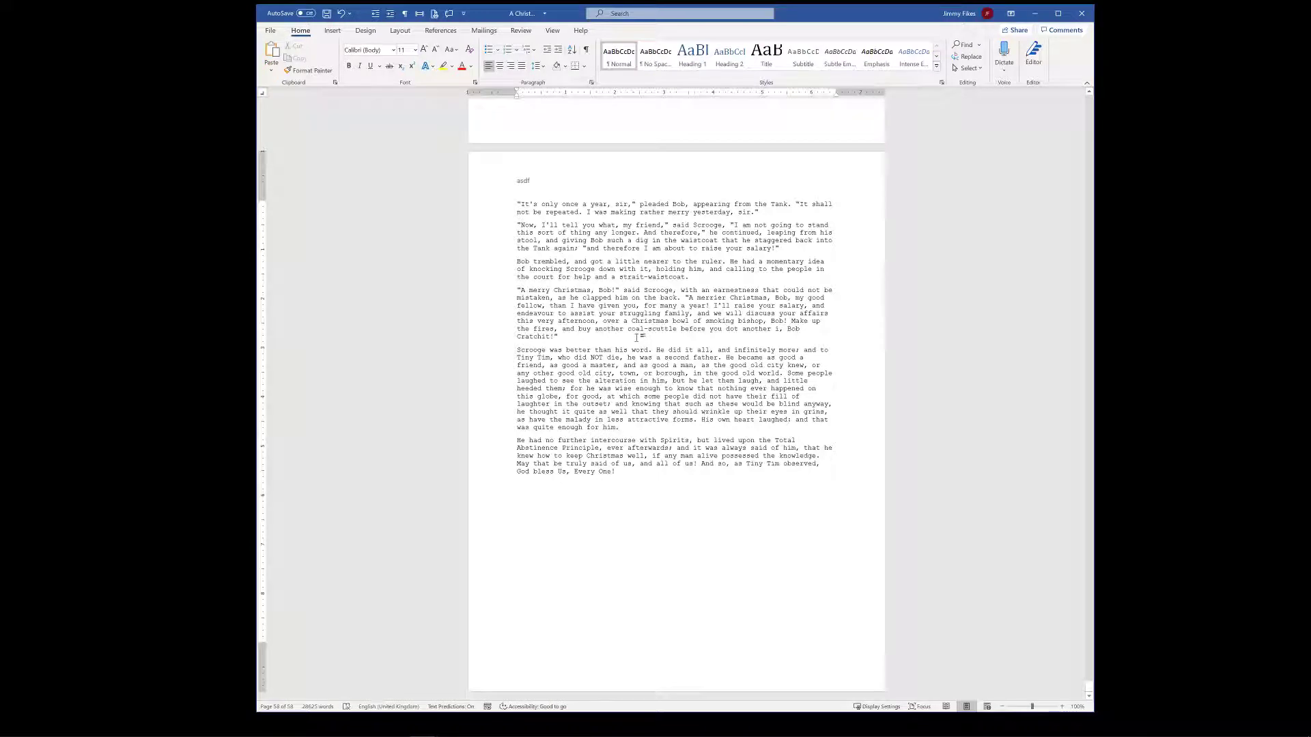
# Delete the "asdf" text from the header on the document's last page and exit header editing.
pyautogui.doubleClick(559, 178)
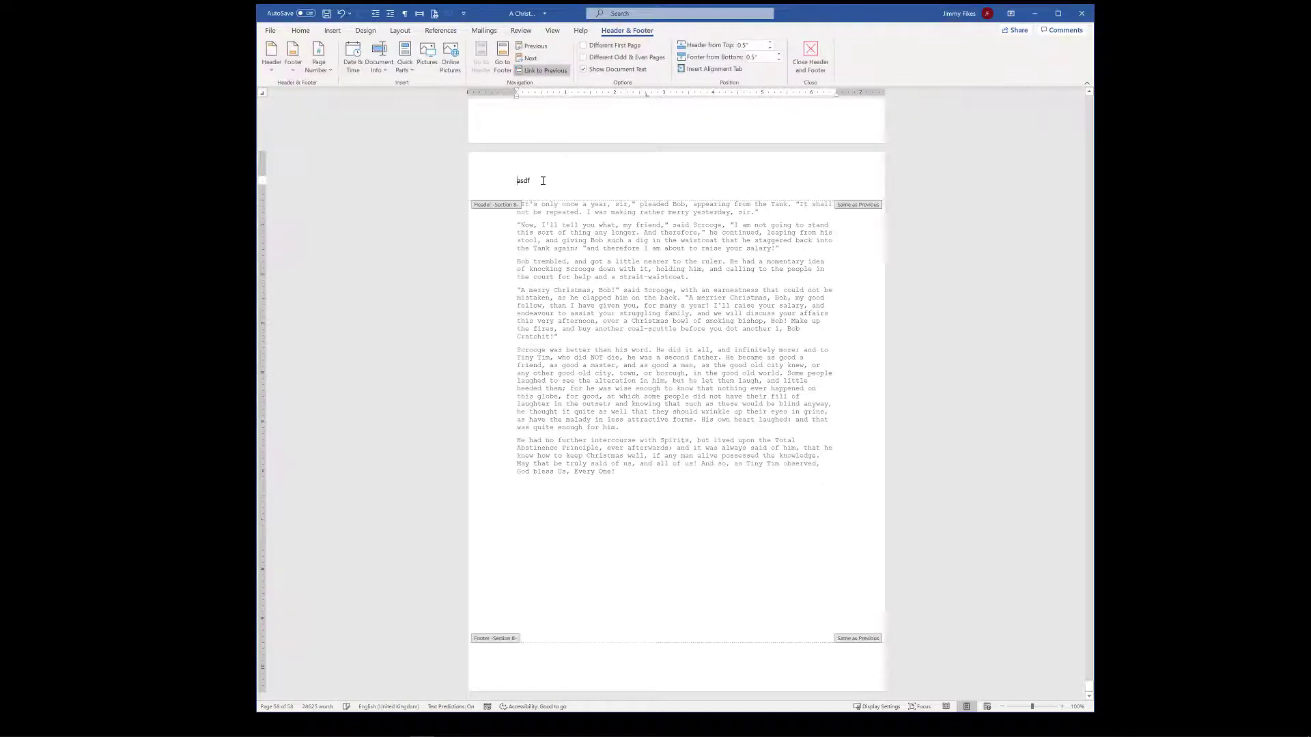
pyautogui.click(500, 184)
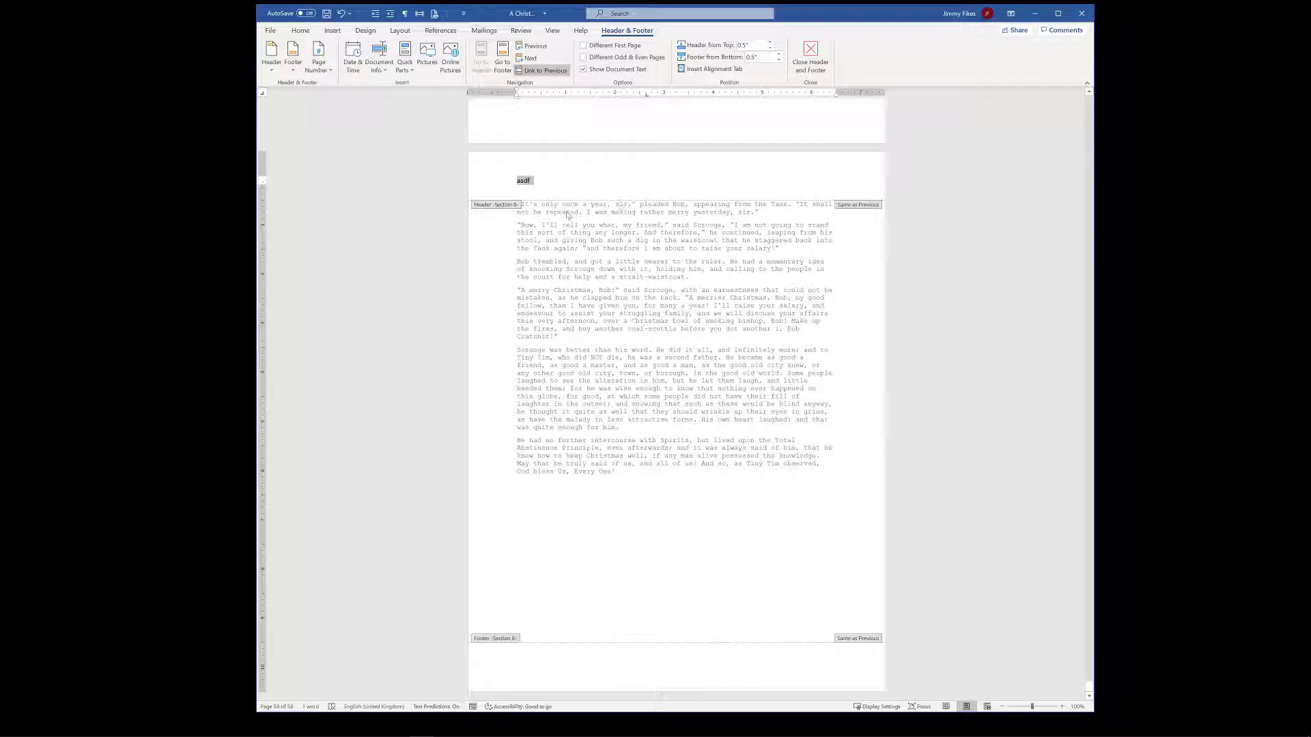
pyautogui.click(558, 186)
pyautogui.moveTo(549, 182); pyautogui.dragTo(508, 182)
pyautogui.press('BackSpace')
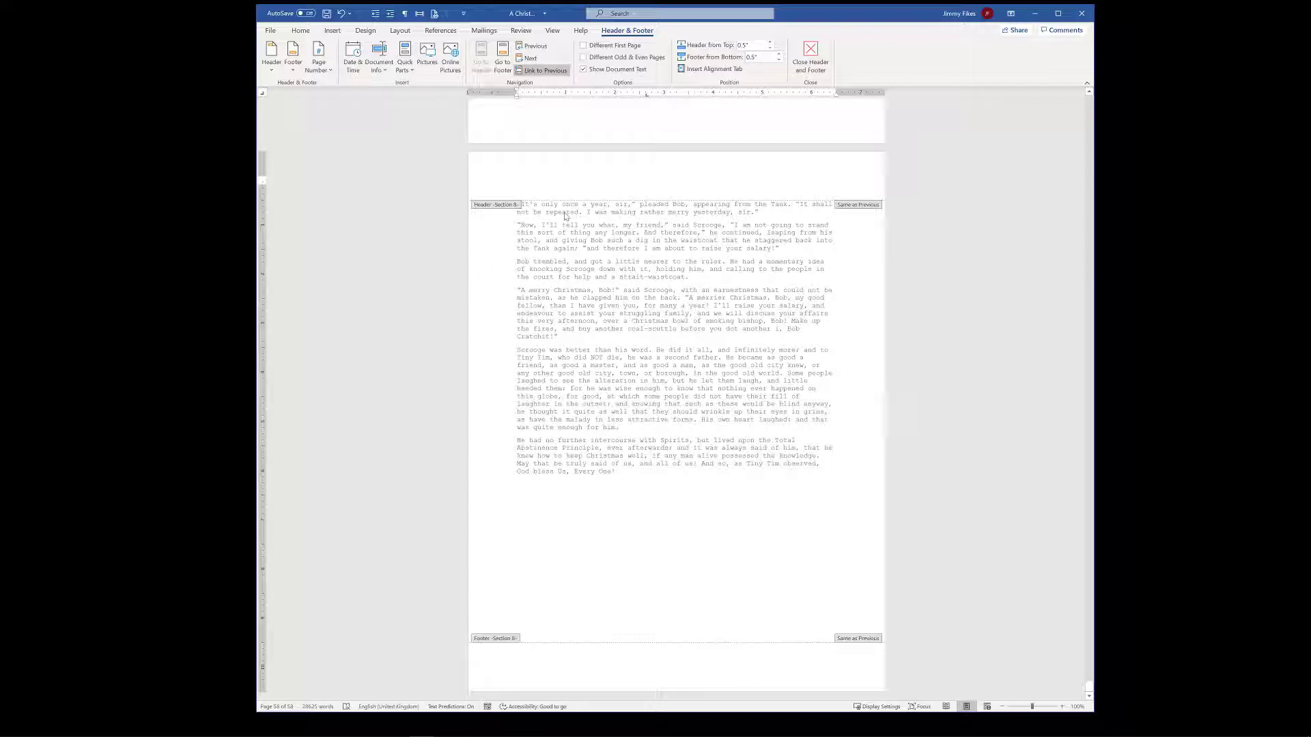
pyautogui.doubleClick(637, 260)
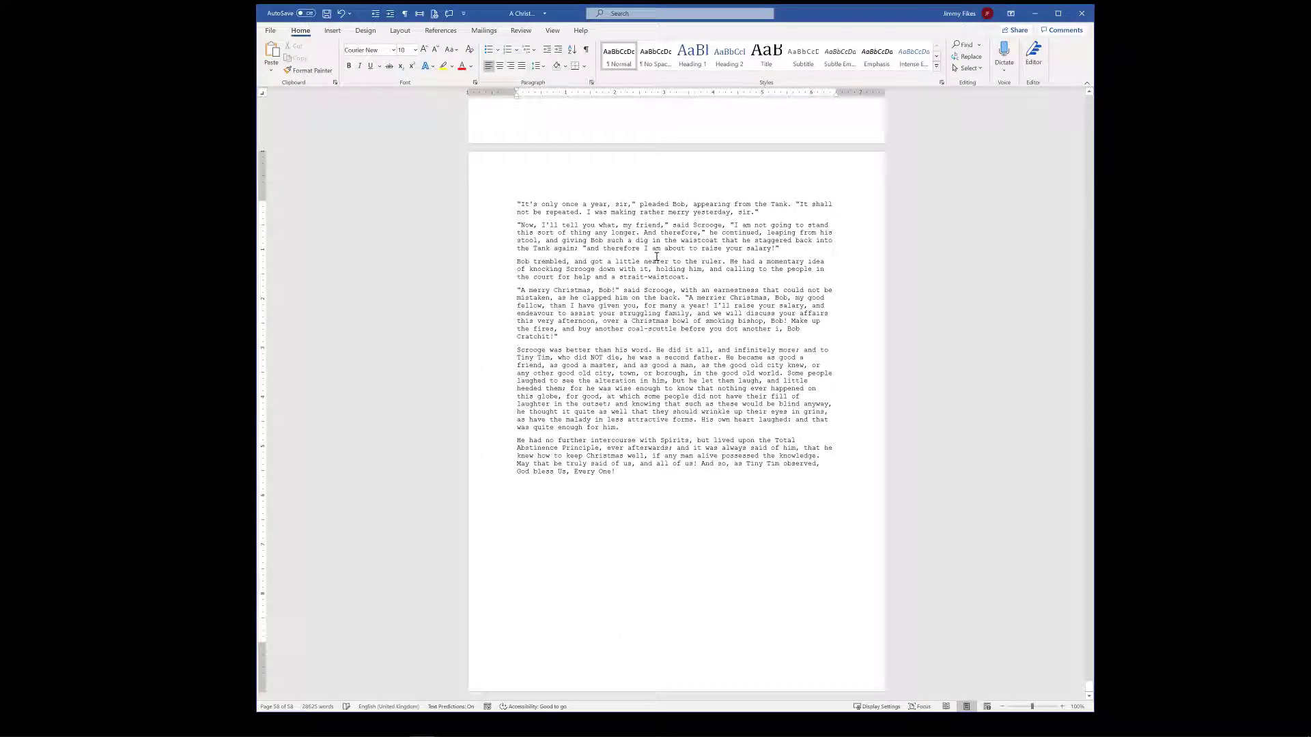
# Check the headers from the title page through the Table of Contents for remaining "asdf" text, and exit header editing.
pyautogui.hotkey('ctrl', 'Home')
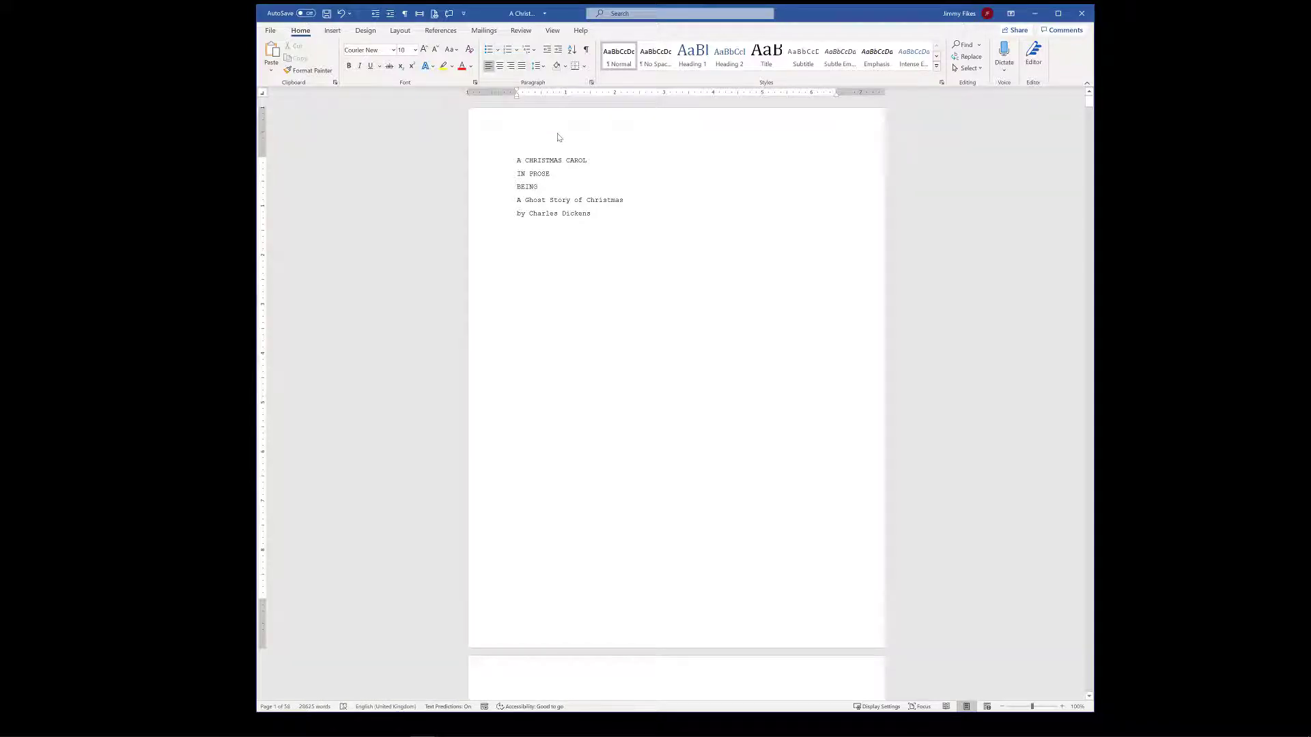
pyautogui.doubleClick(557, 137)
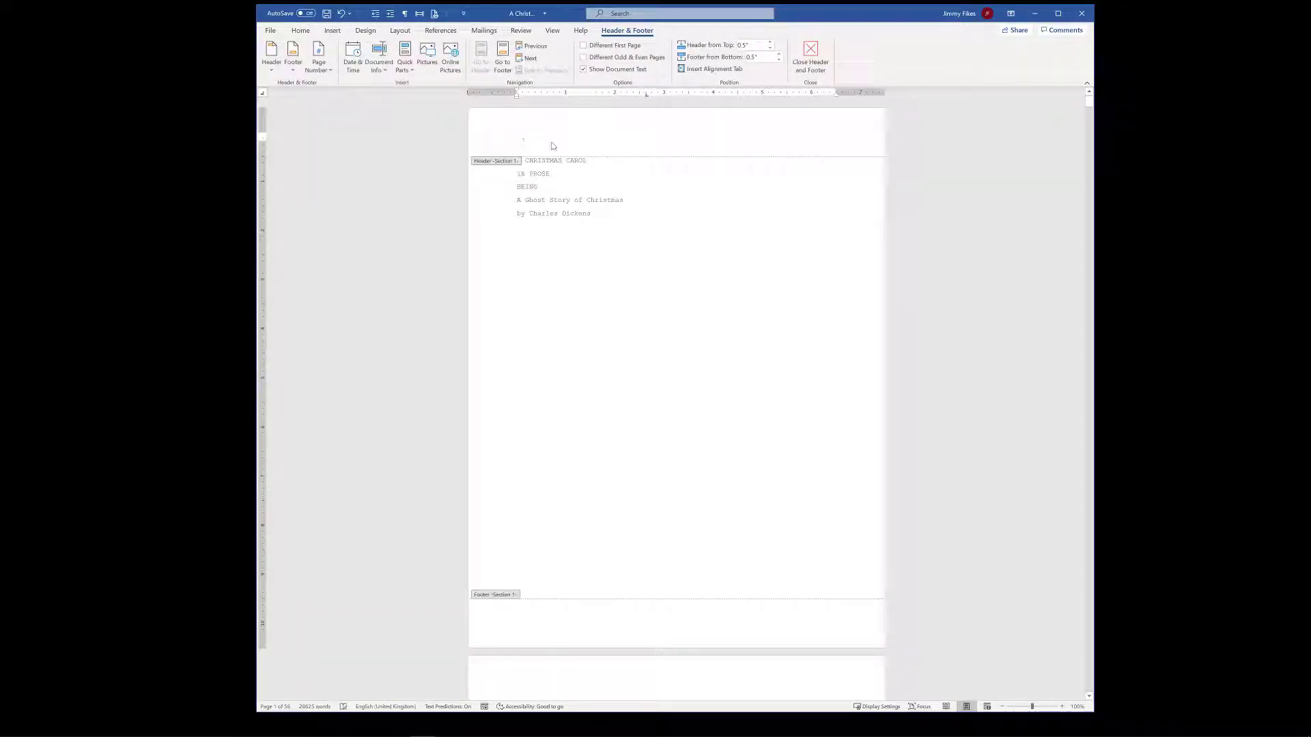
pyautogui.scroll(-5, 577, 272)
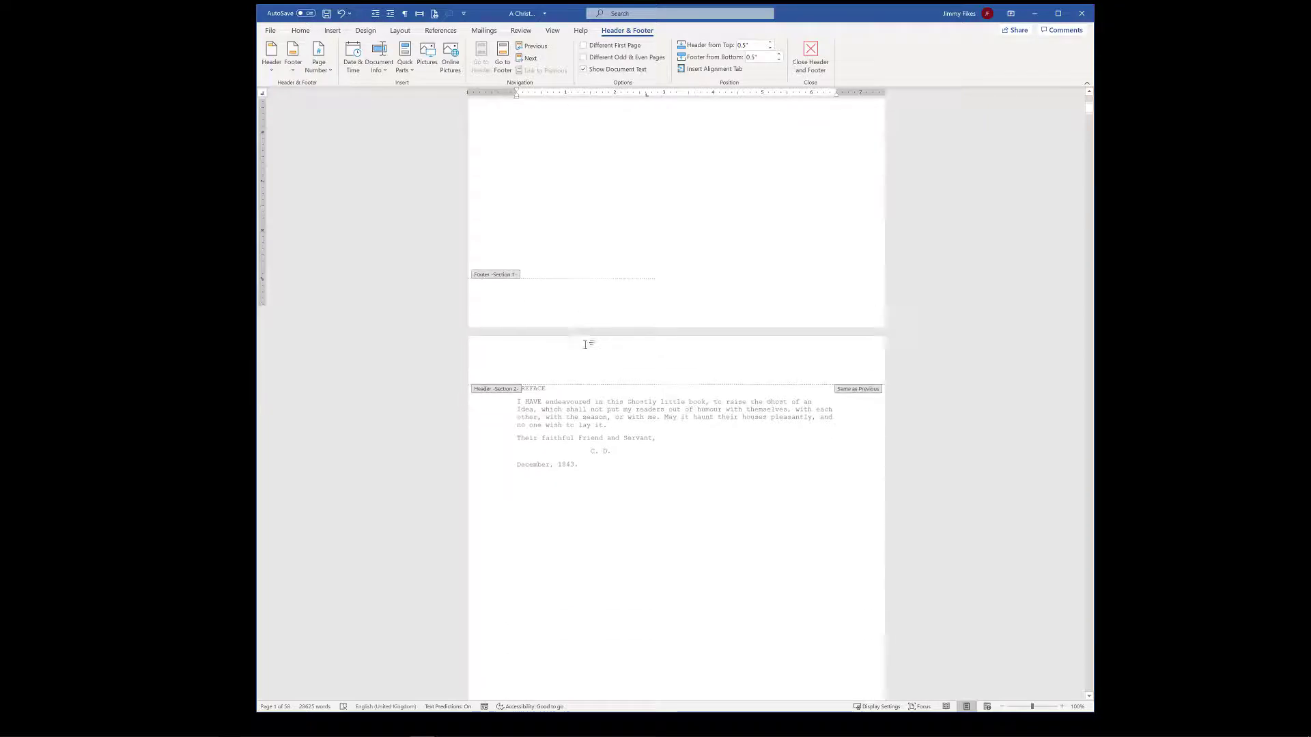
pyautogui.scroll(-10, 585, 343)
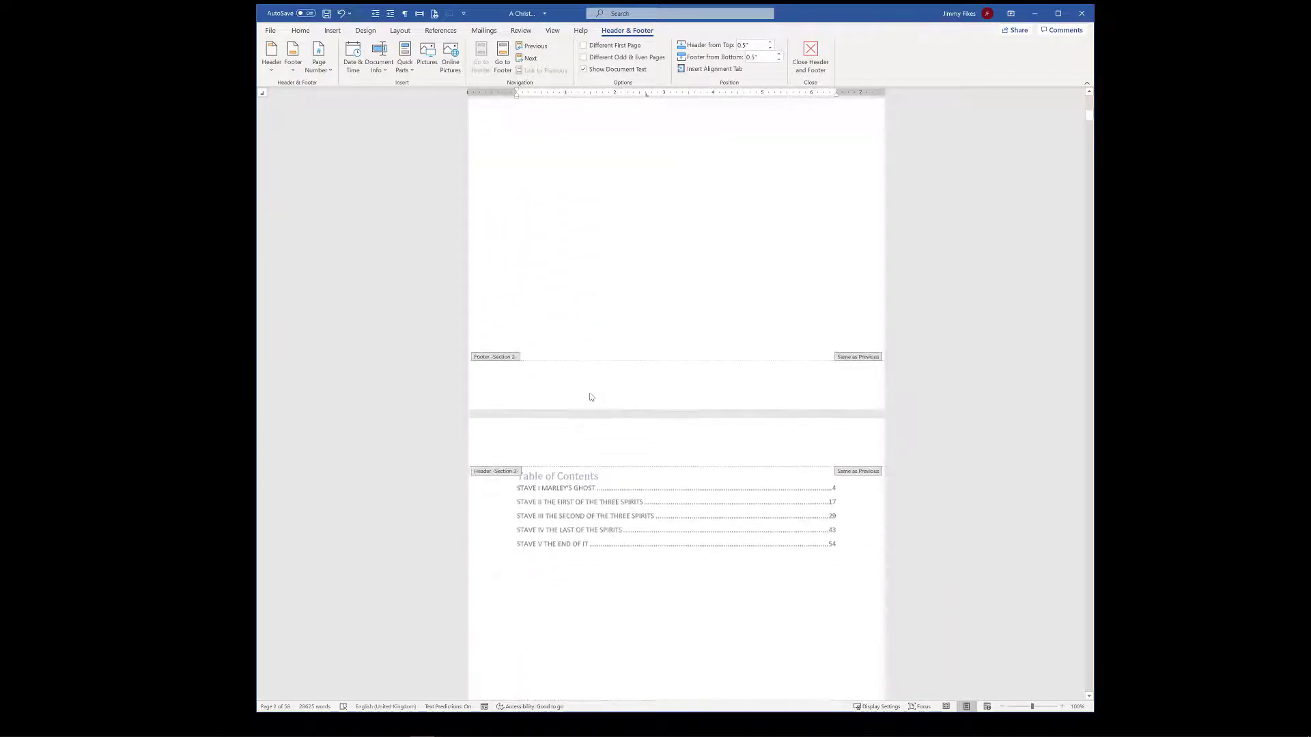
pyautogui.scroll(15, 591, 397)
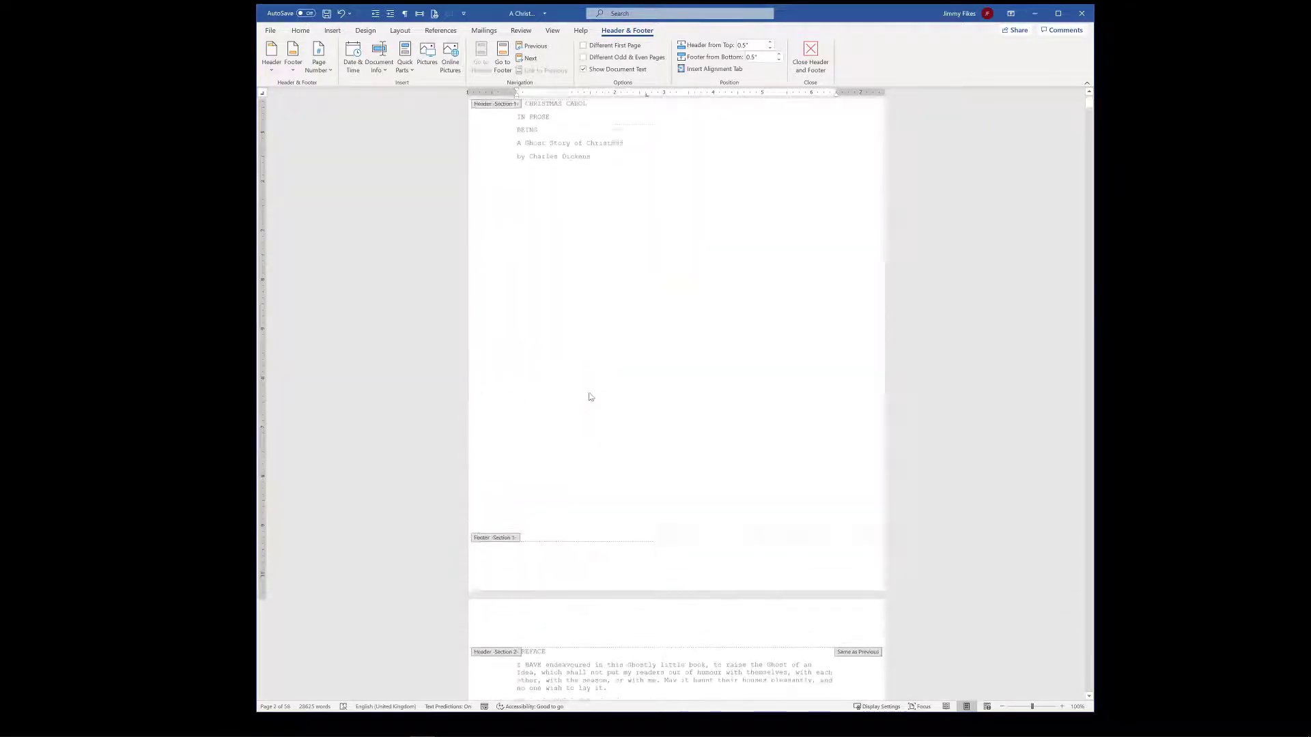
pyautogui.scroll(2, 591, 397)
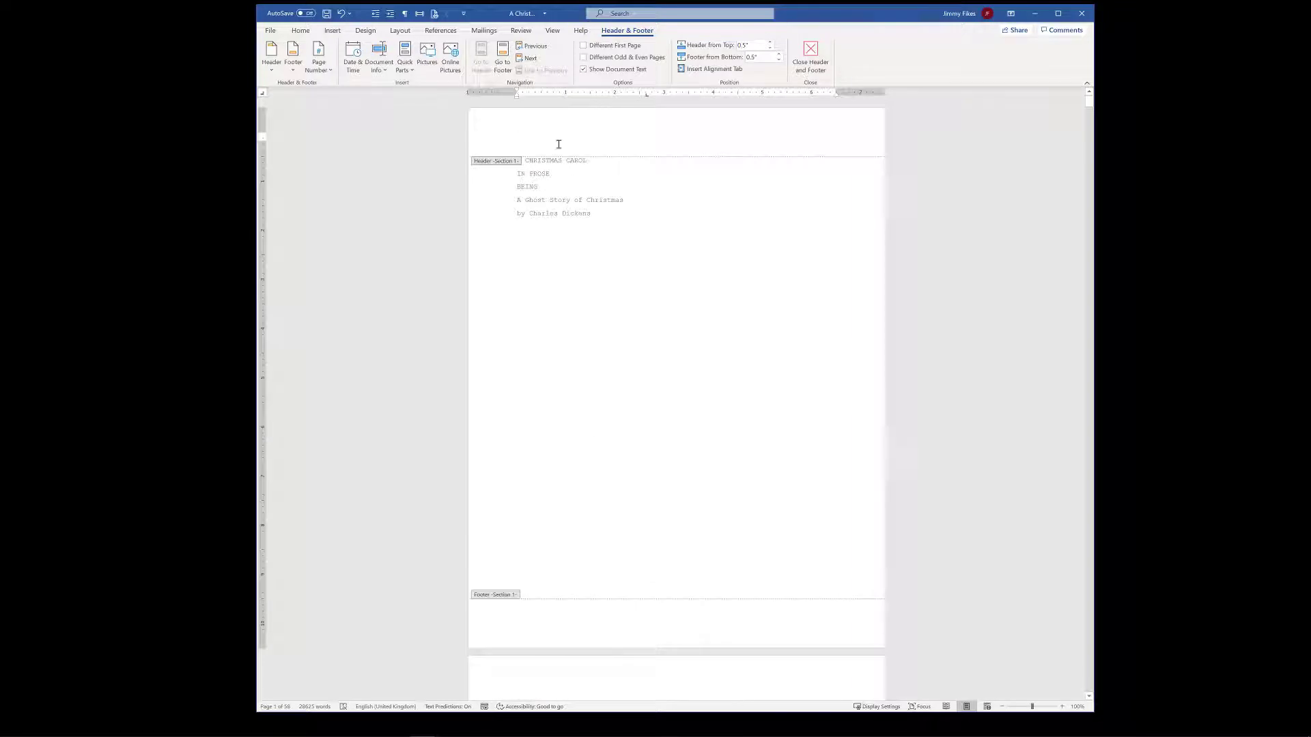
pyautogui.doubleClick(555, 196)
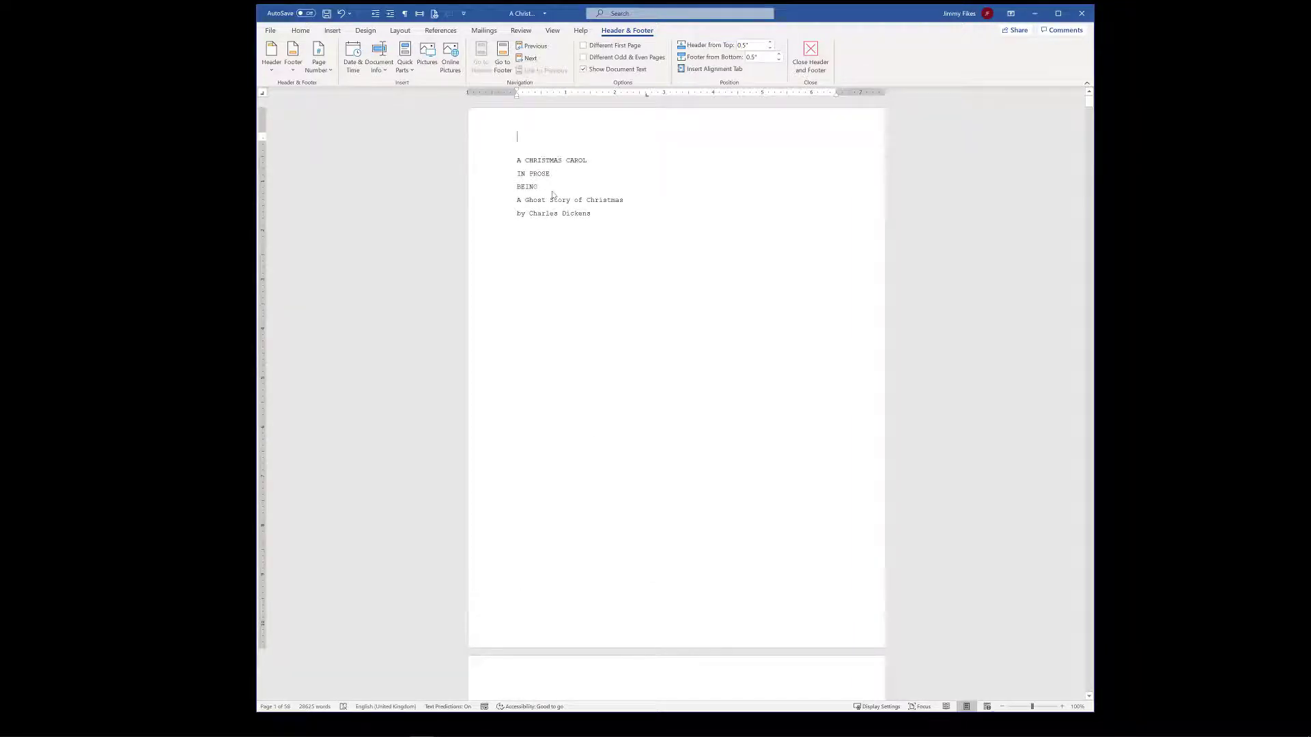
# Examine the available page and section break types without inserting one on the title page.
pyautogui.click(400, 30)
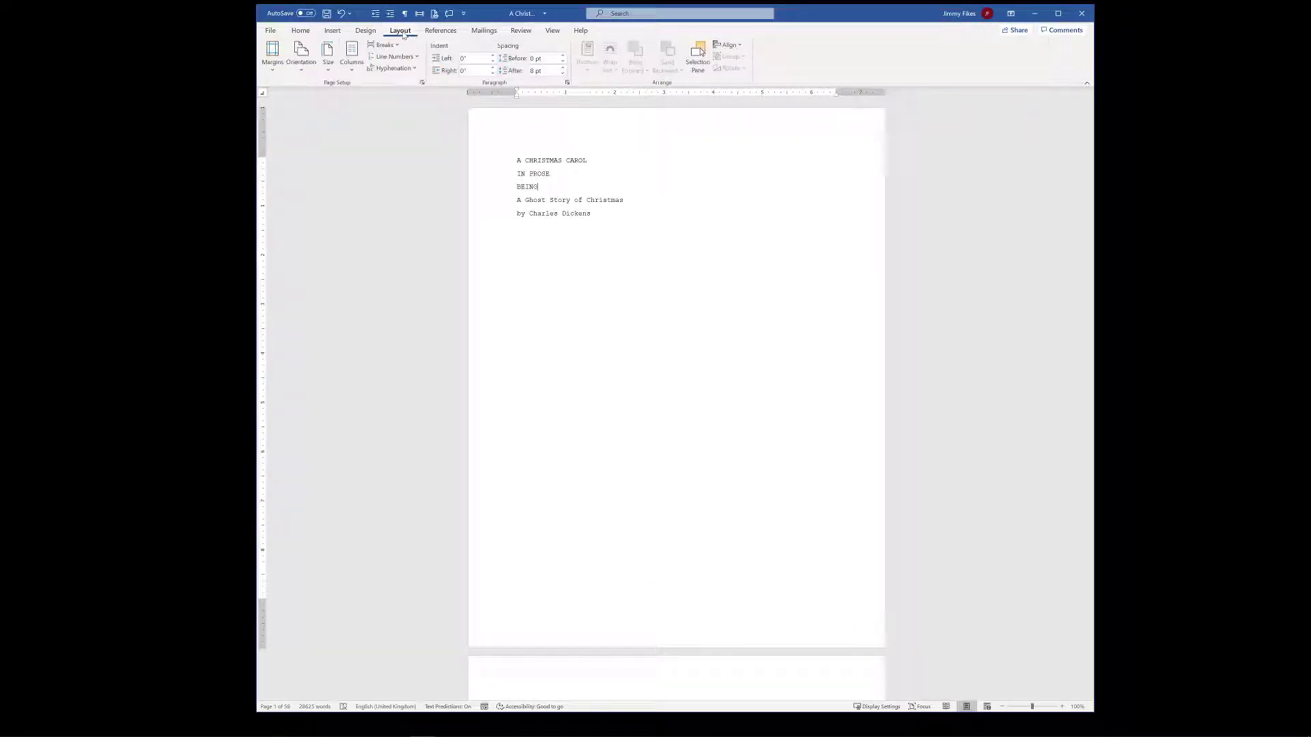
pyautogui.click(383, 45)
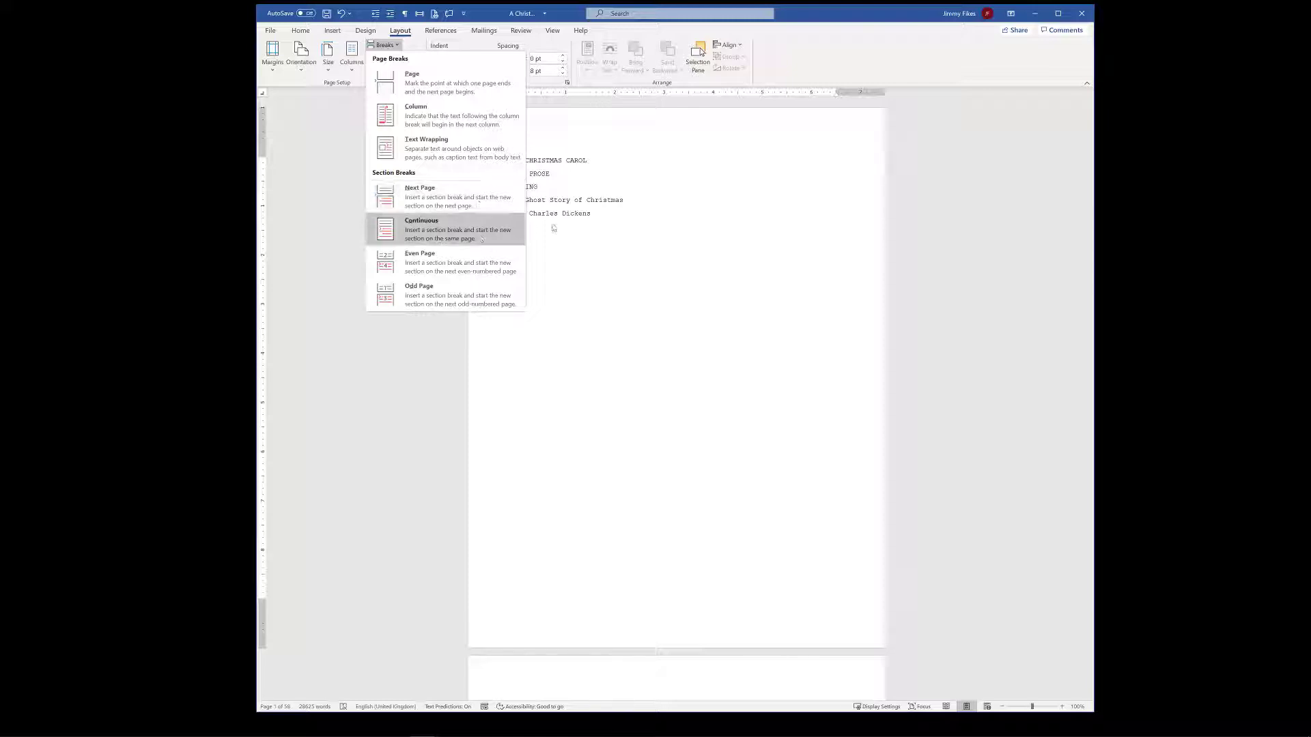
pyautogui.click(443, 229)
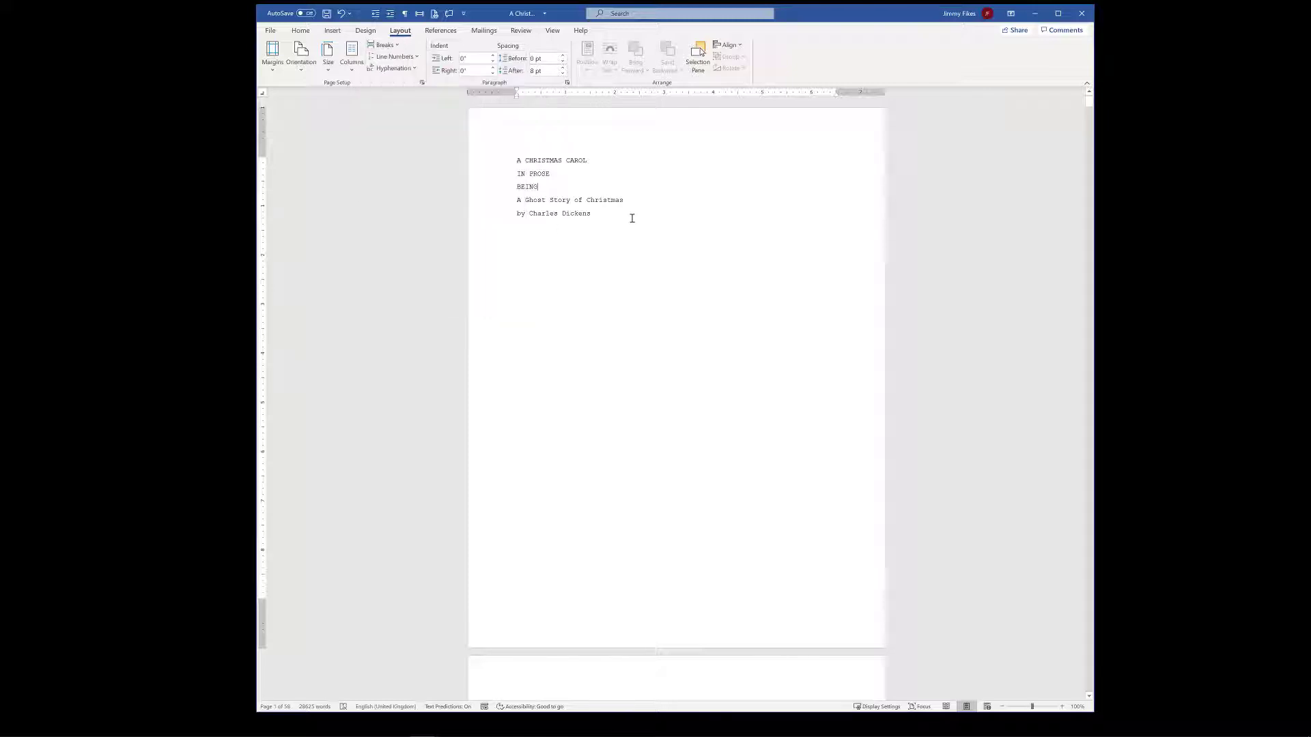
# Open the title page header and compare its Link to Previous setting and labels with the Preface header in Section 2.
pyautogui.doubleClick(601, 131)
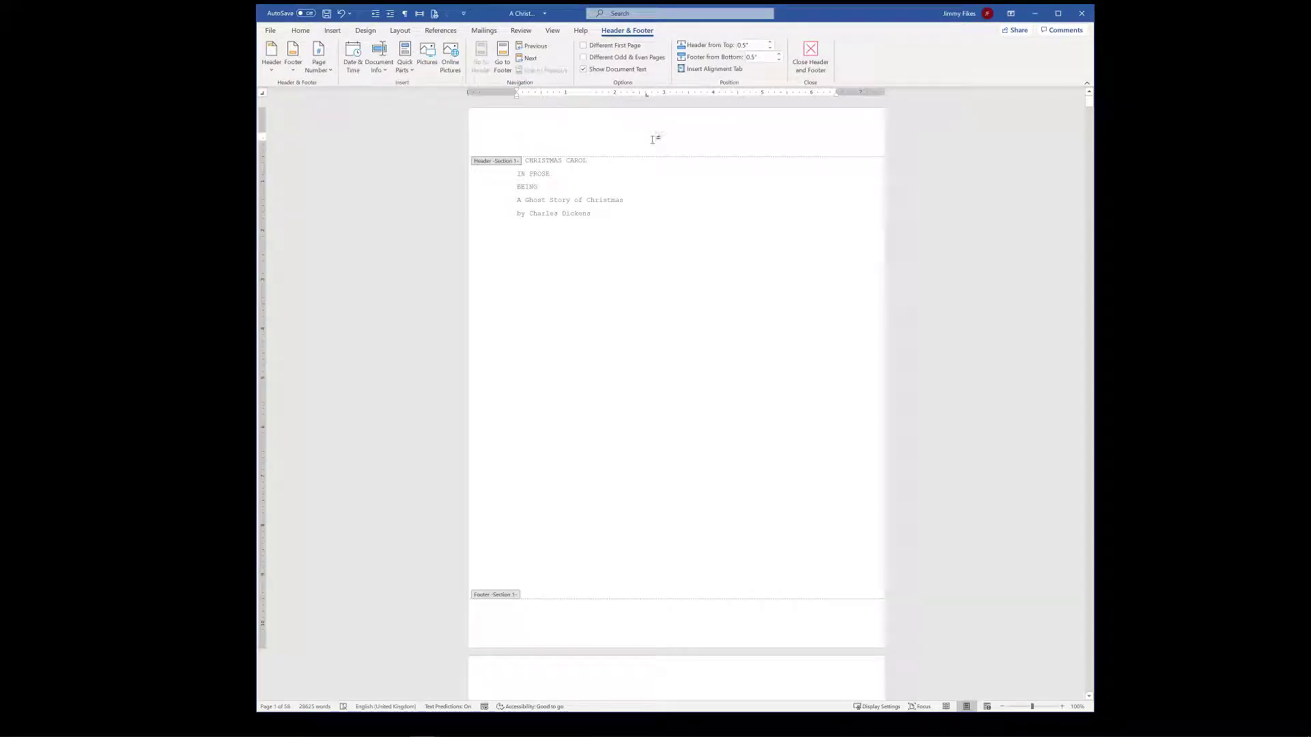
pyautogui.scroll(-4, 655, 143)
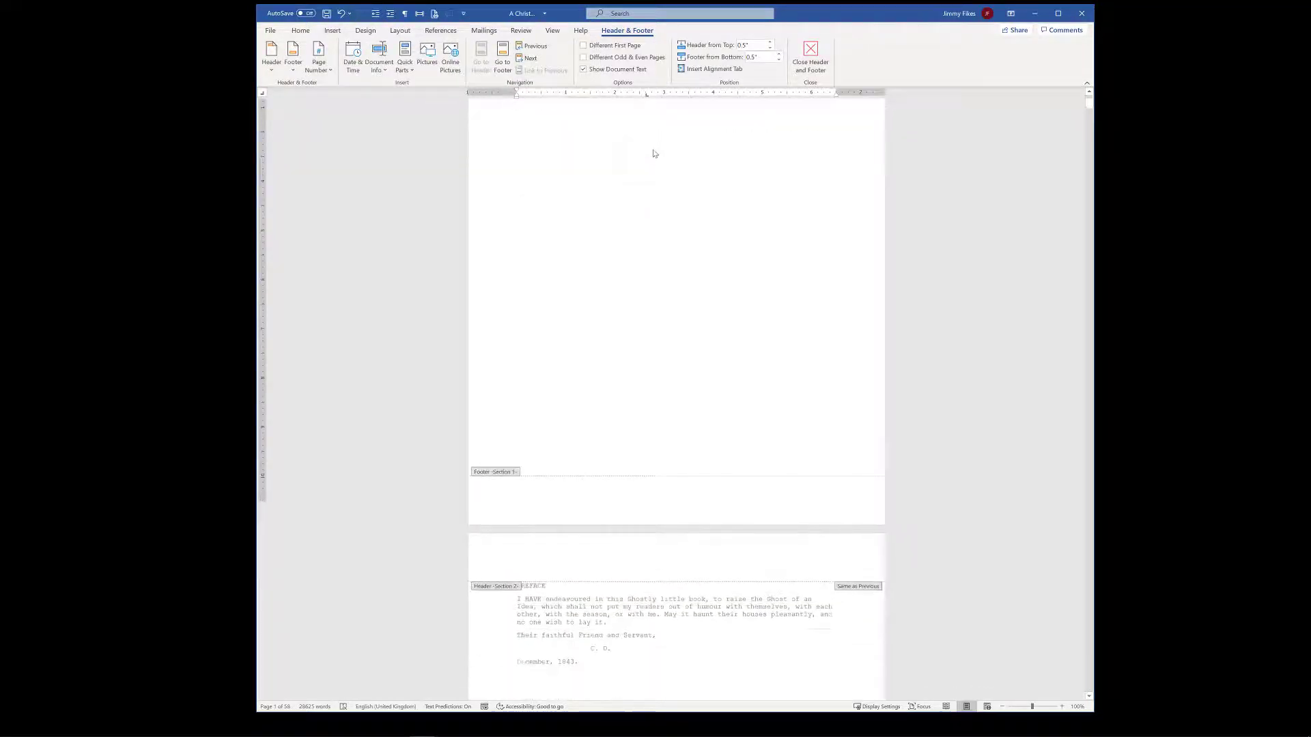
pyautogui.scroll(-3, 655, 159)
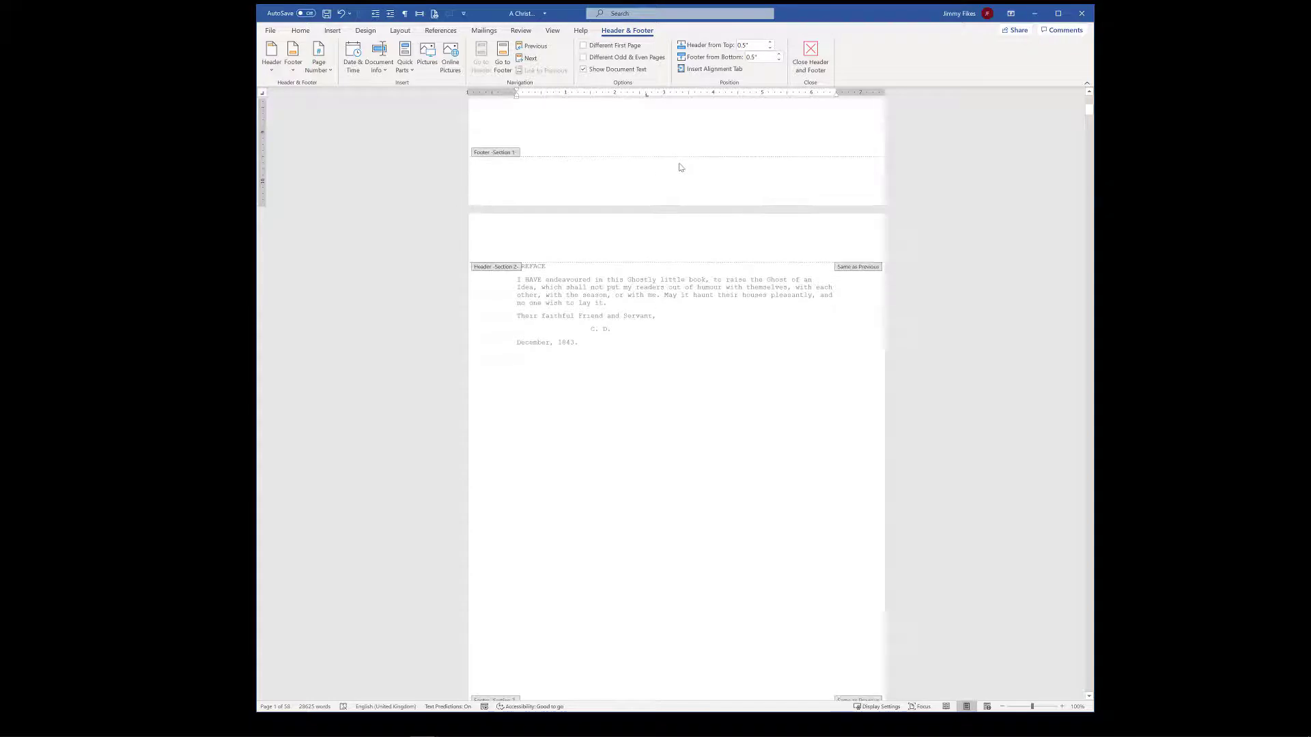
pyautogui.scroll(-1, 679, 164)
pyautogui.click(661, 114)
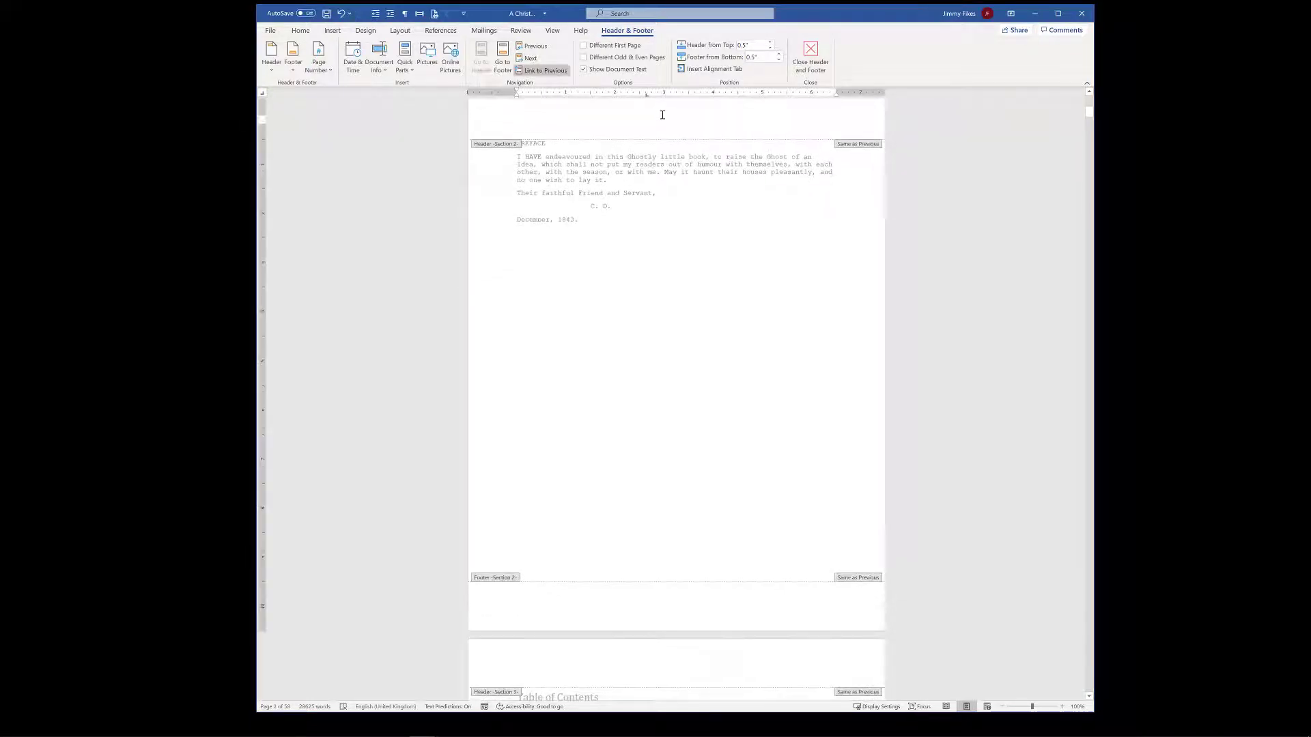
pyautogui.scroll(2, 649, 185)
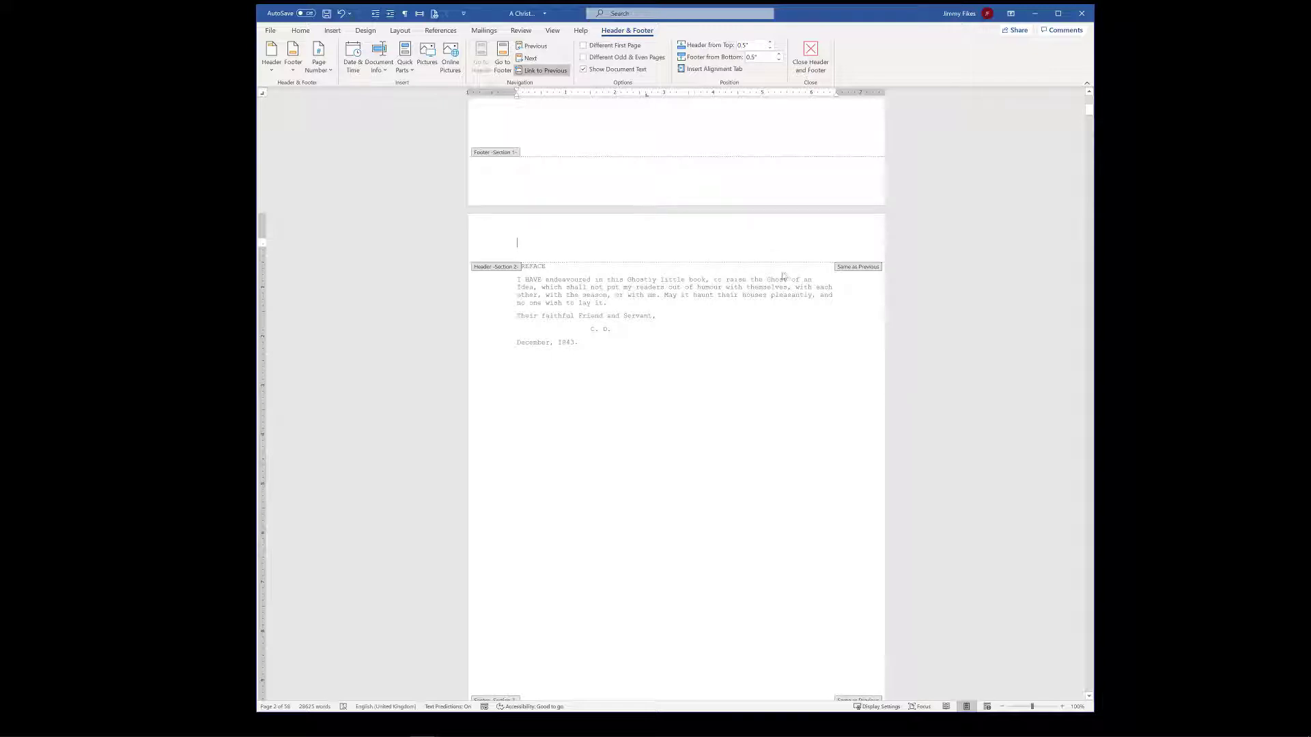
pyautogui.scroll(-1, 787, 272)
pyautogui.scroll(-1, 787, 272)
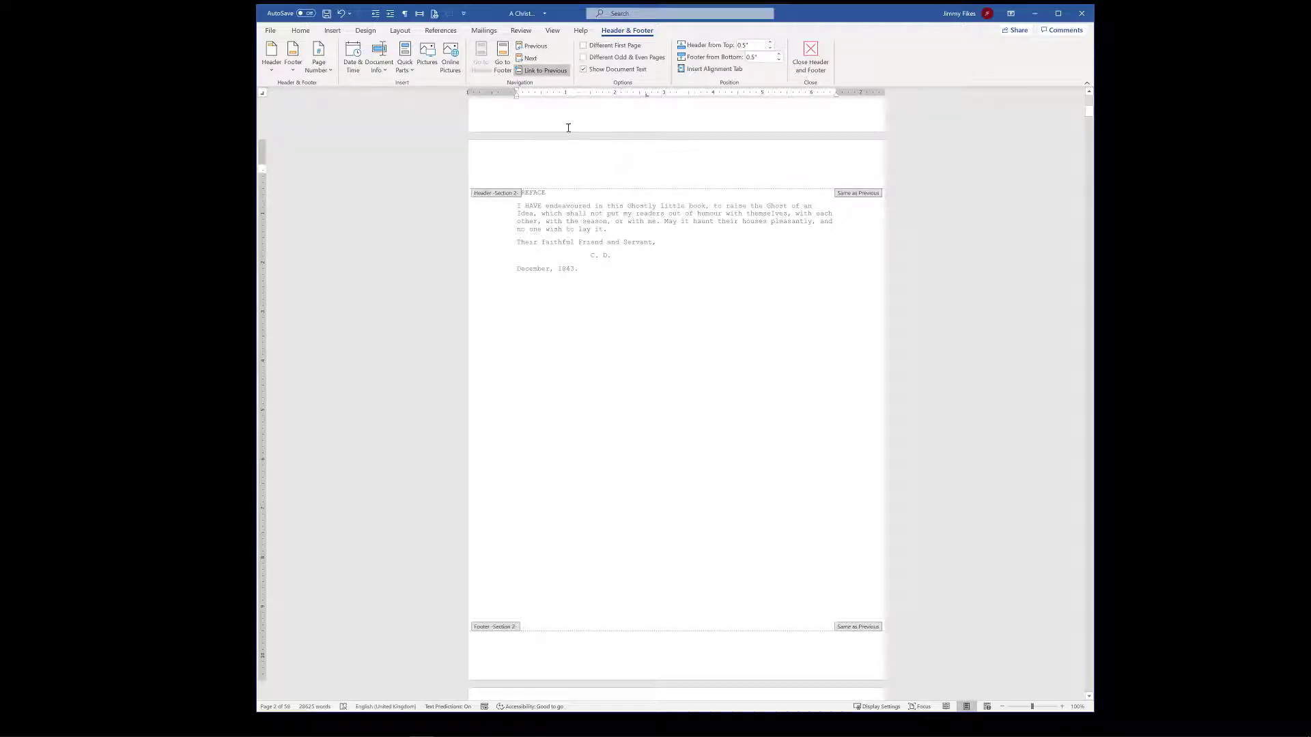
# Turn Link to Previous off and back on for the Preface header in Section 2, accepting the reconnection to the previous section.
pyautogui.click(543, 71)
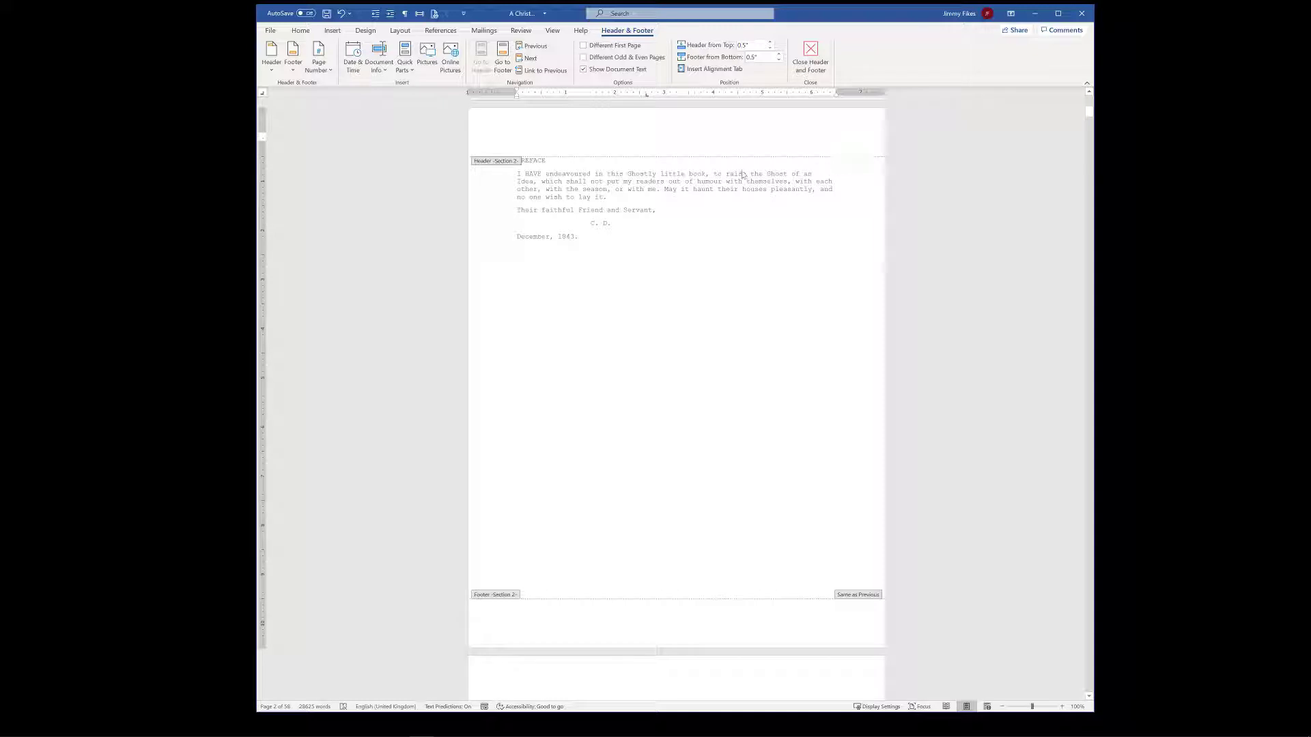
pyautogui.click(547, 72)
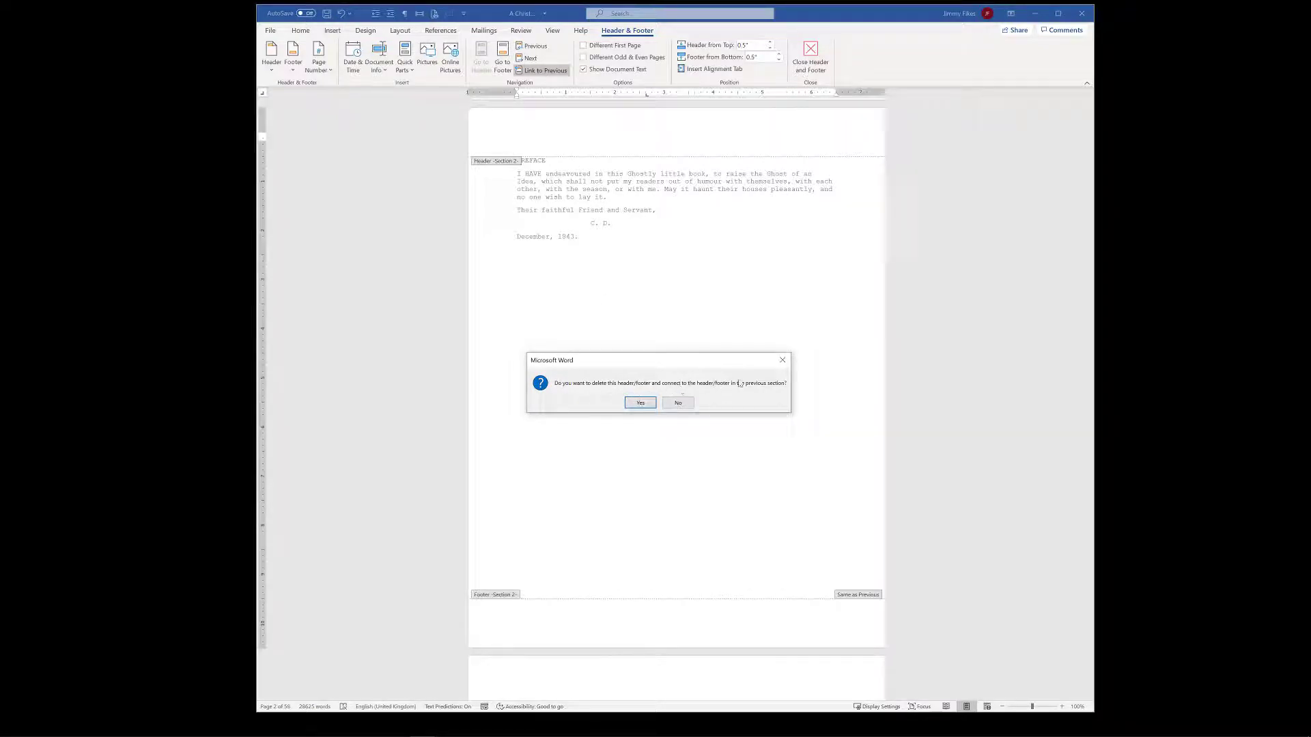
pyautogui.click(649, 403)
# Compare the Section 1 and Section 2 header labels, and turn off Link to Previous for the Preface header in Section 2.
pyautogui.scroll(10, 783, 261)
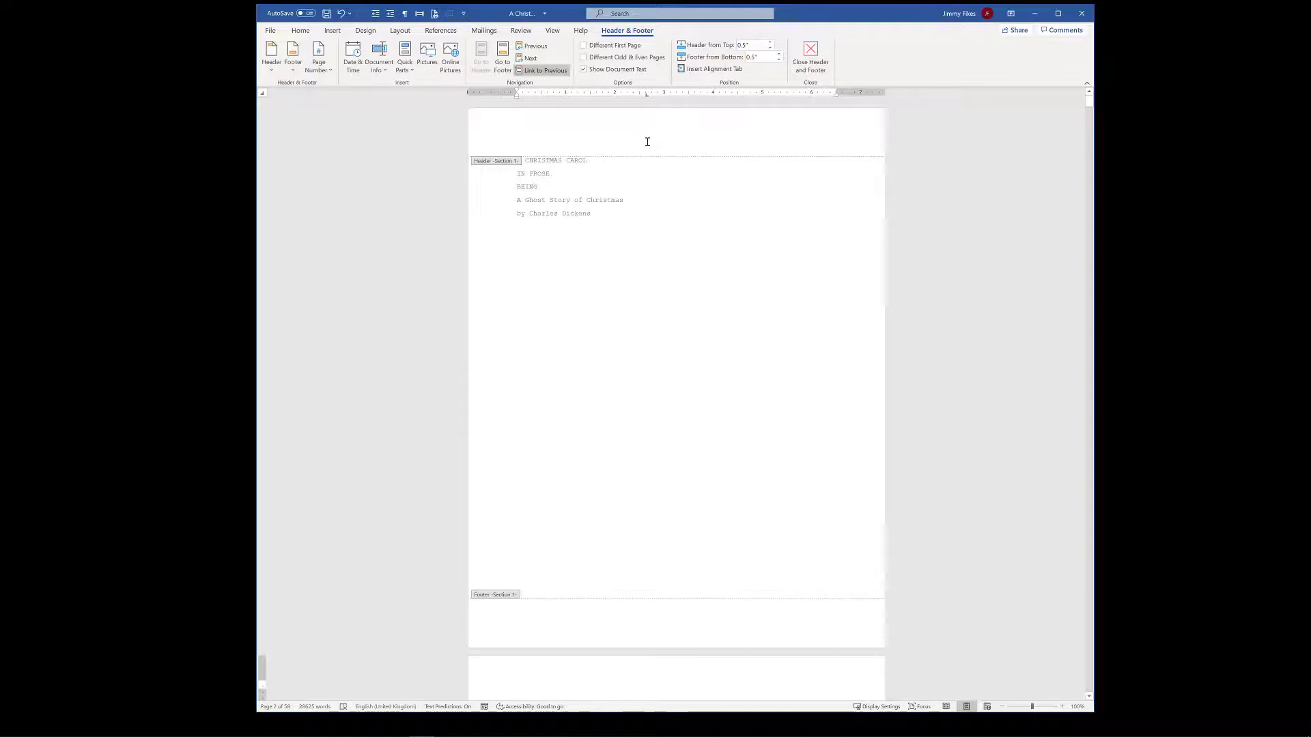
pyautogui.scroll(-8, 649, 140)
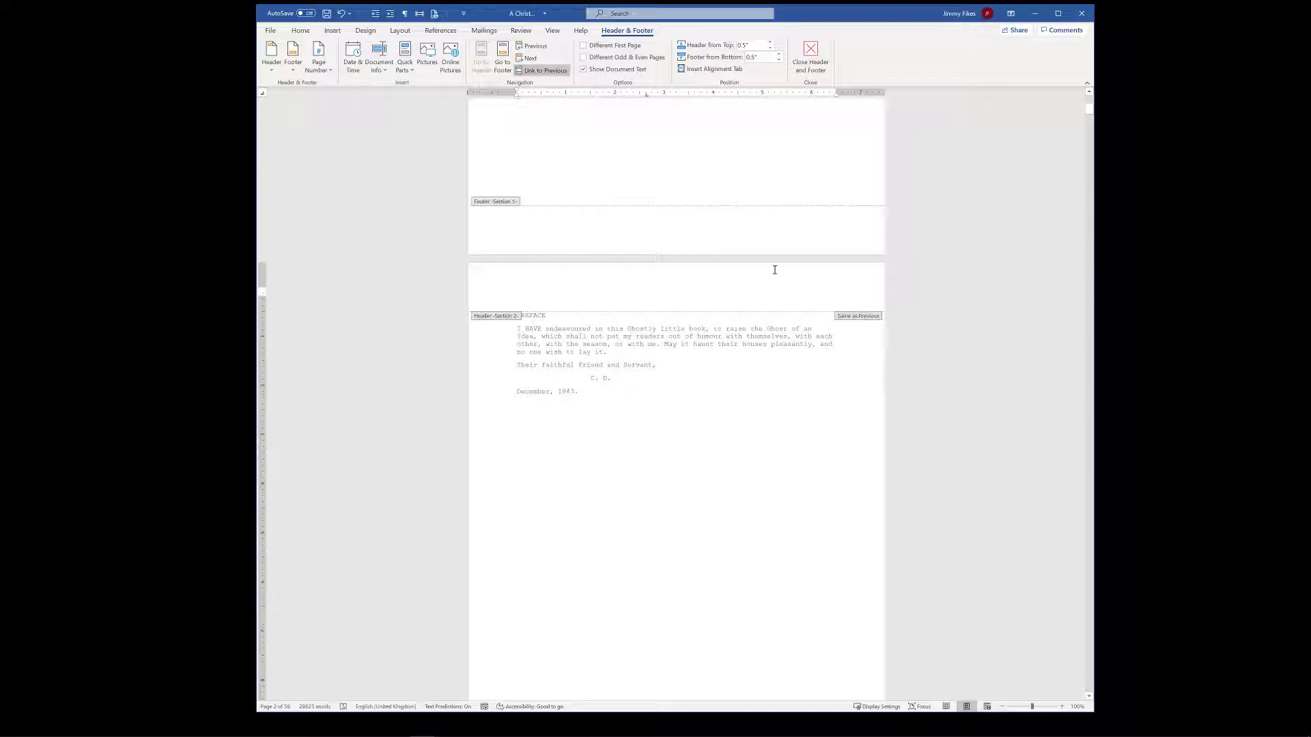
pyautogui.click(542, 70)
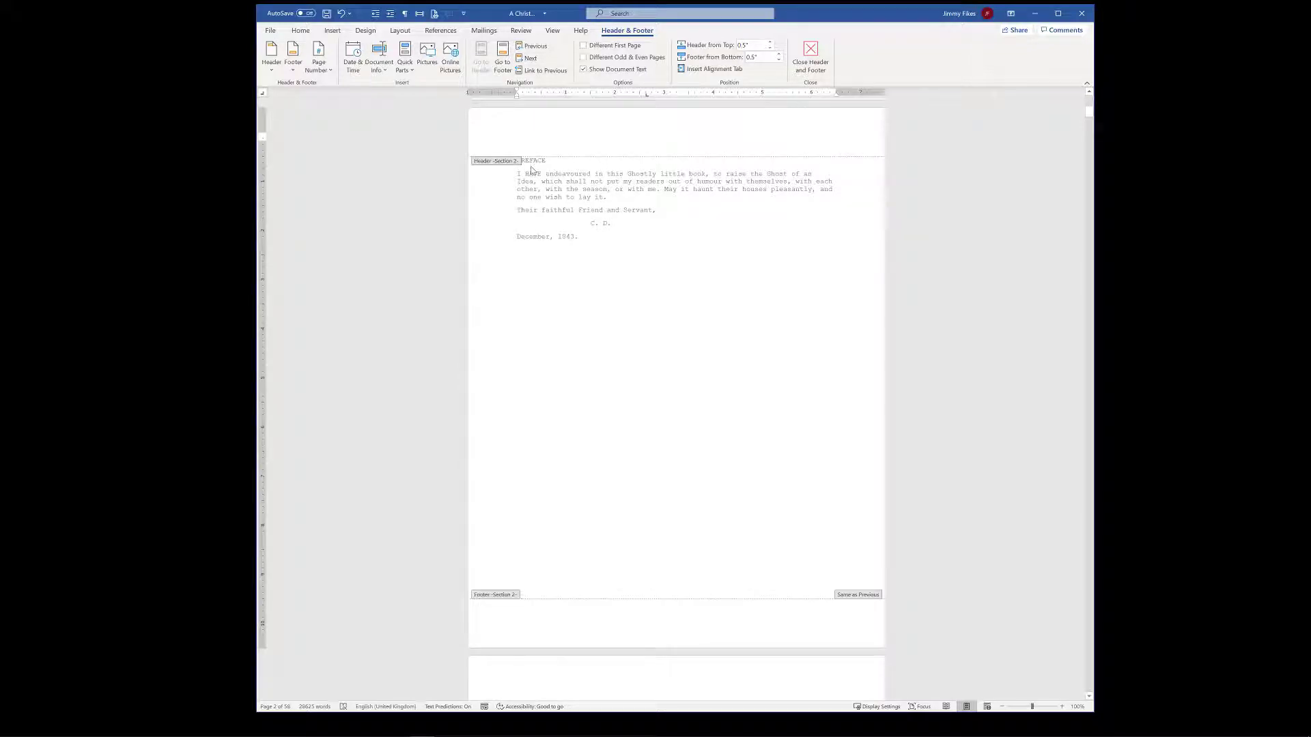
# Enter "asdf" as the header text on the title page in Section 1.
pyautogui.scroll(-1, 551, 195)
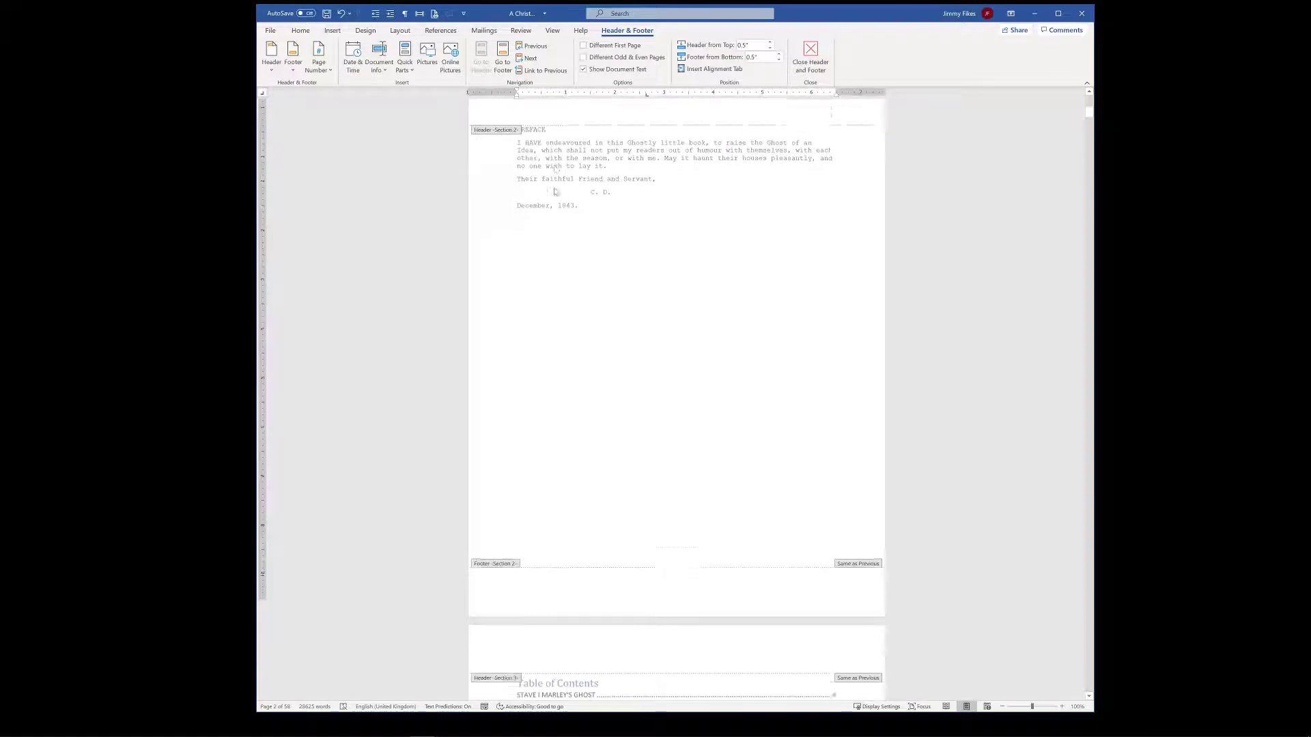
pyautogui.scroll(6, 554, 193)
pyautogui.scroll(6, 554, 191)
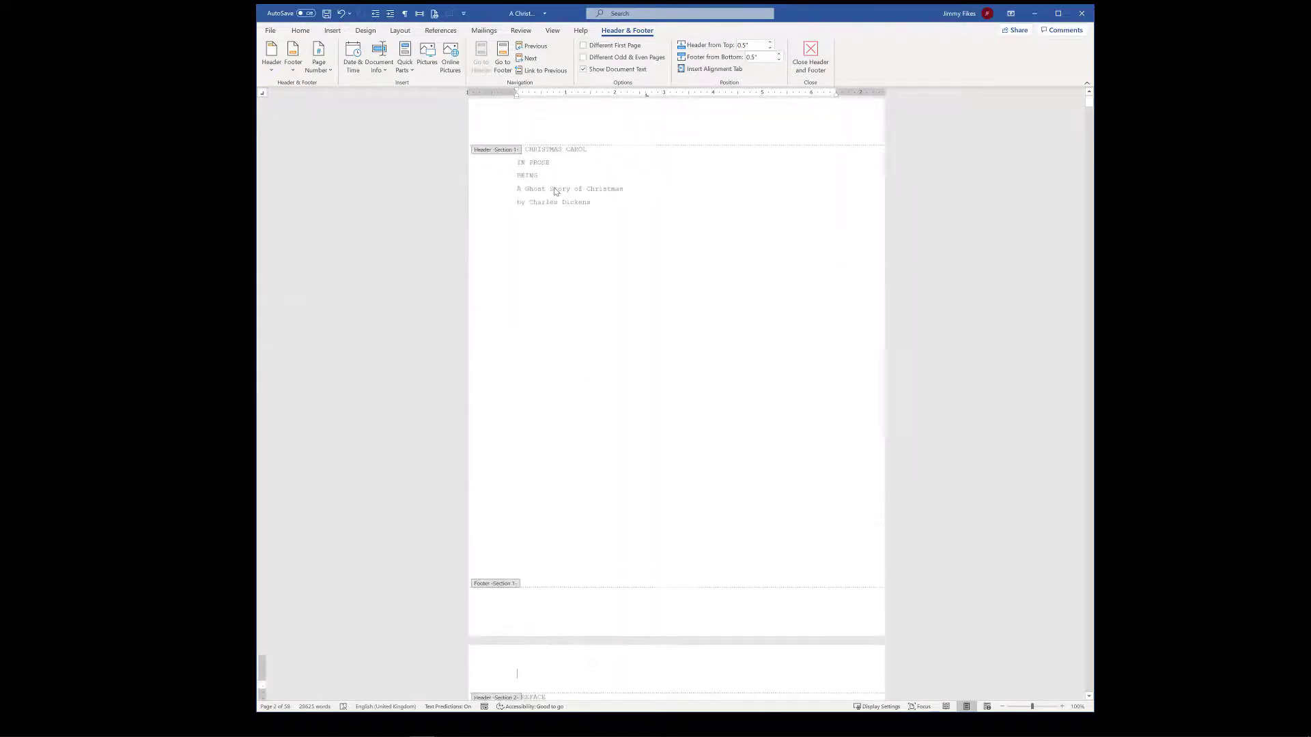
pyautogui.click(547, 136)
pyautogui.write('asdf')
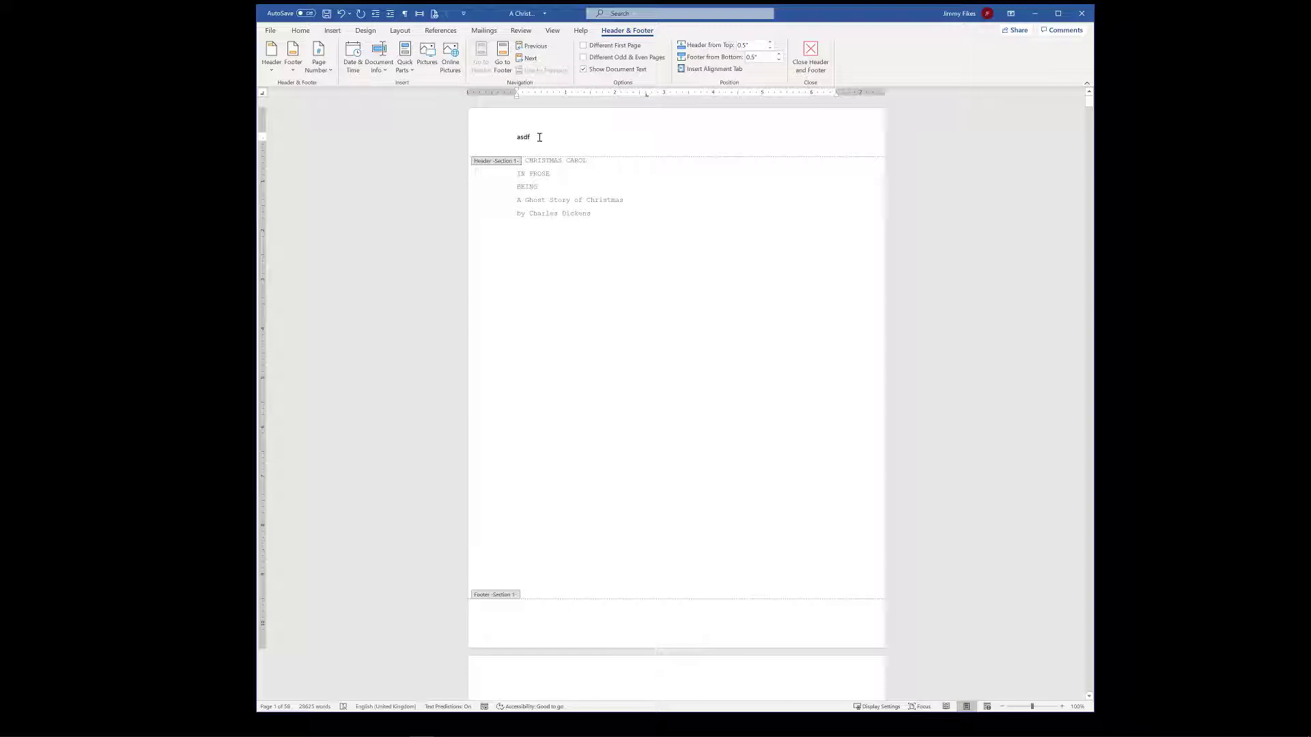
# Check the Preface, Table of Contents and STAVE I headers for the "asdf" text, and return to the title page header.
pyautogui.scroll(-3, 538, 140)
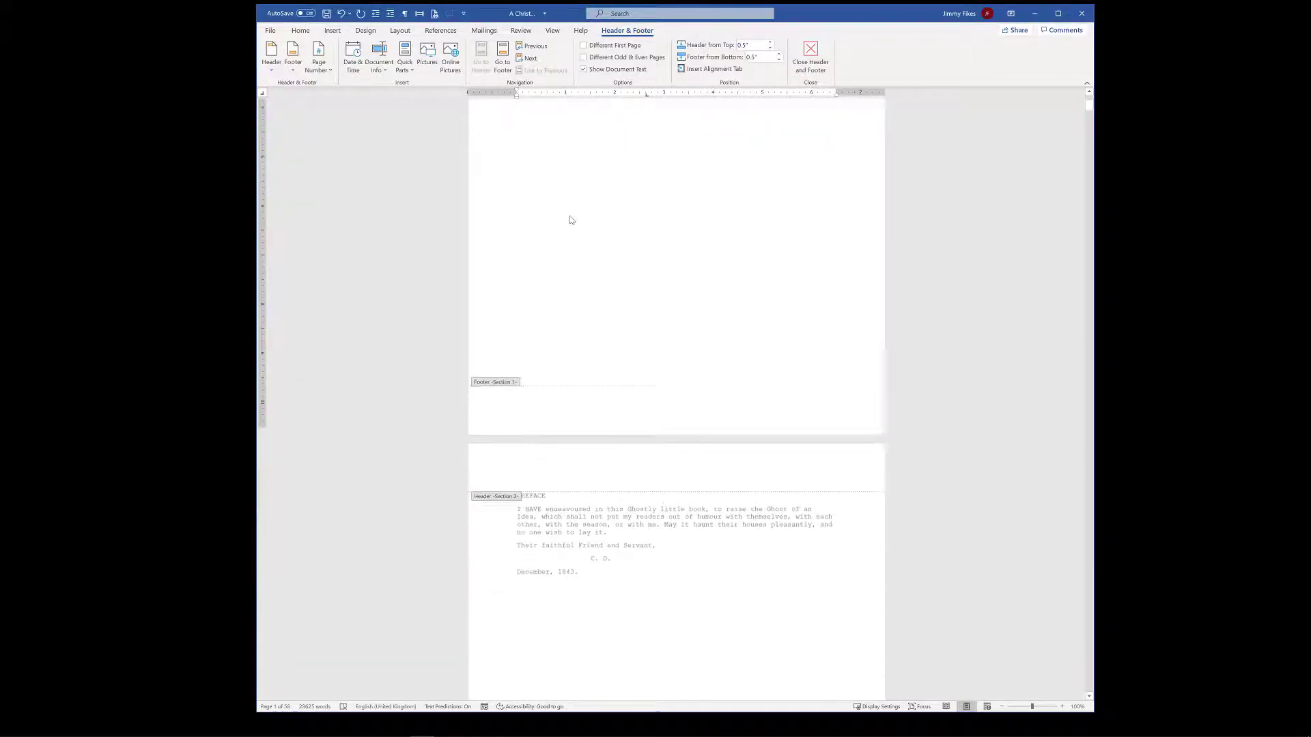
pyautogui.scroll(-4, 572, 220)
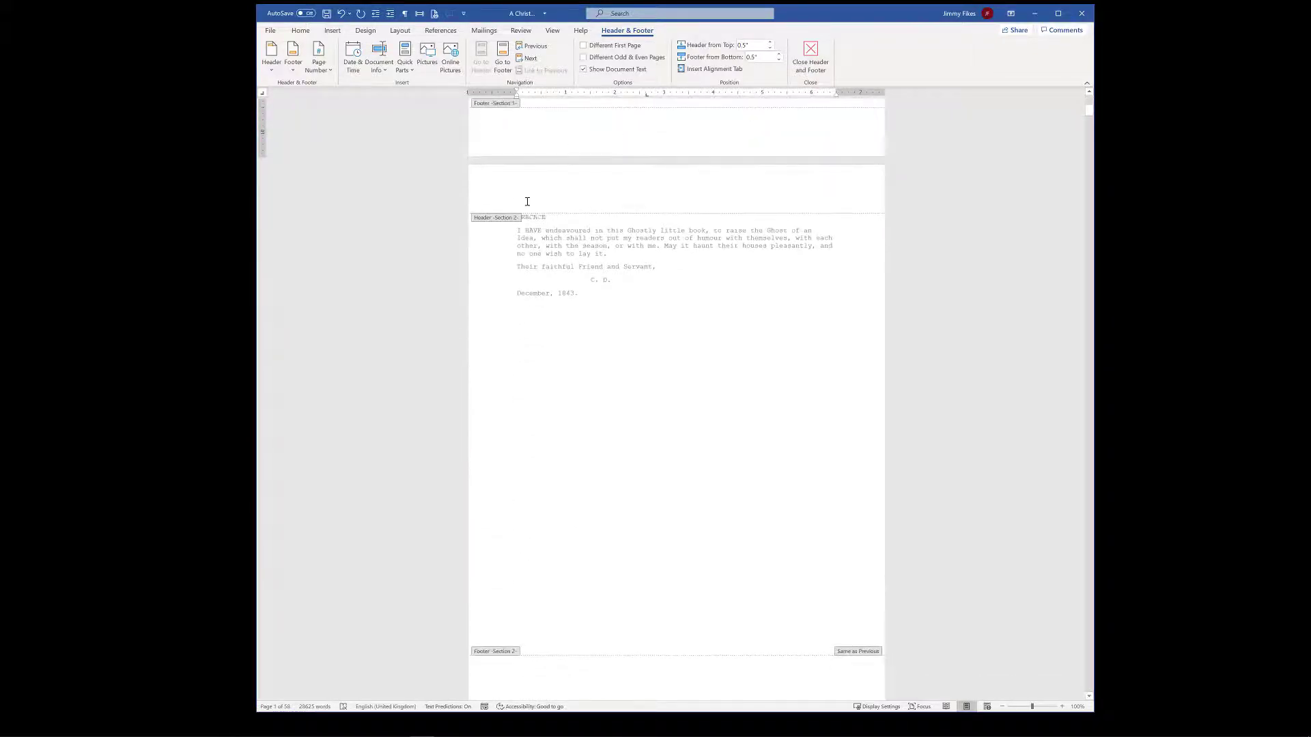
pyautogui.scroll(-6, 550, 342)
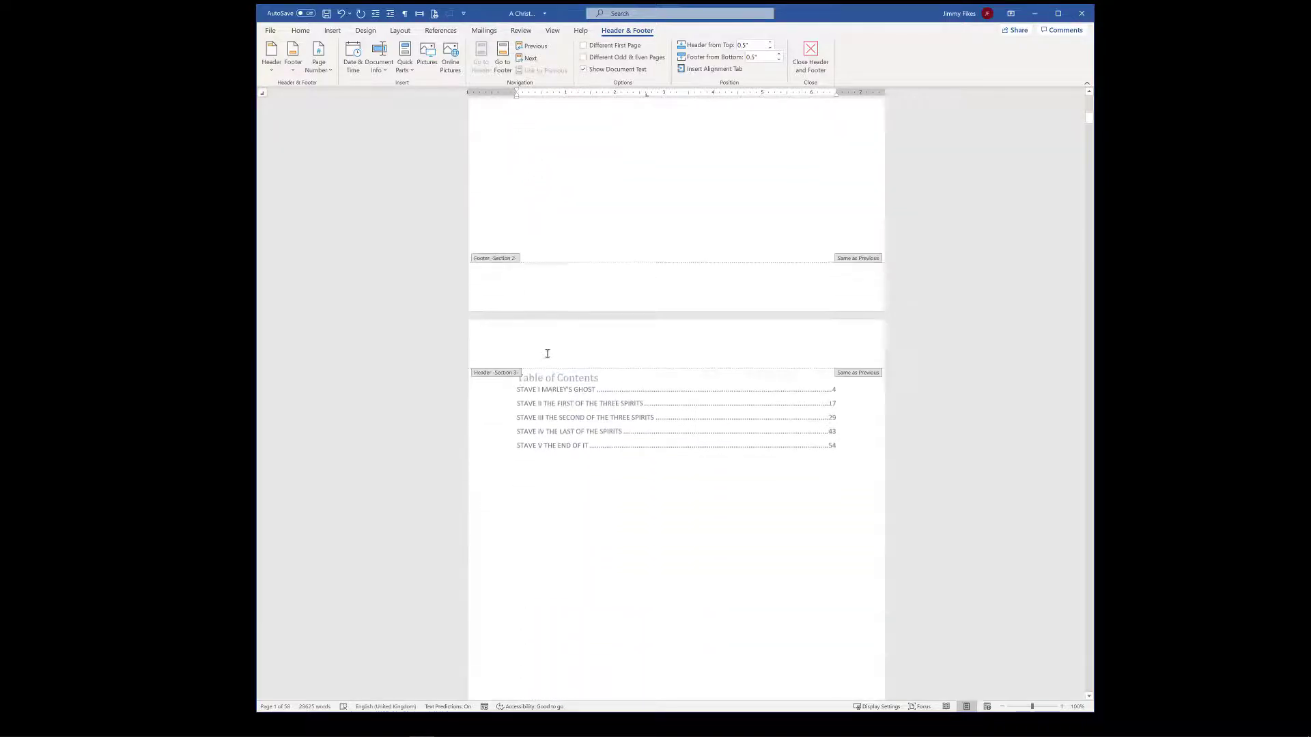
pyautogui.scroll(-12, 547, 354)
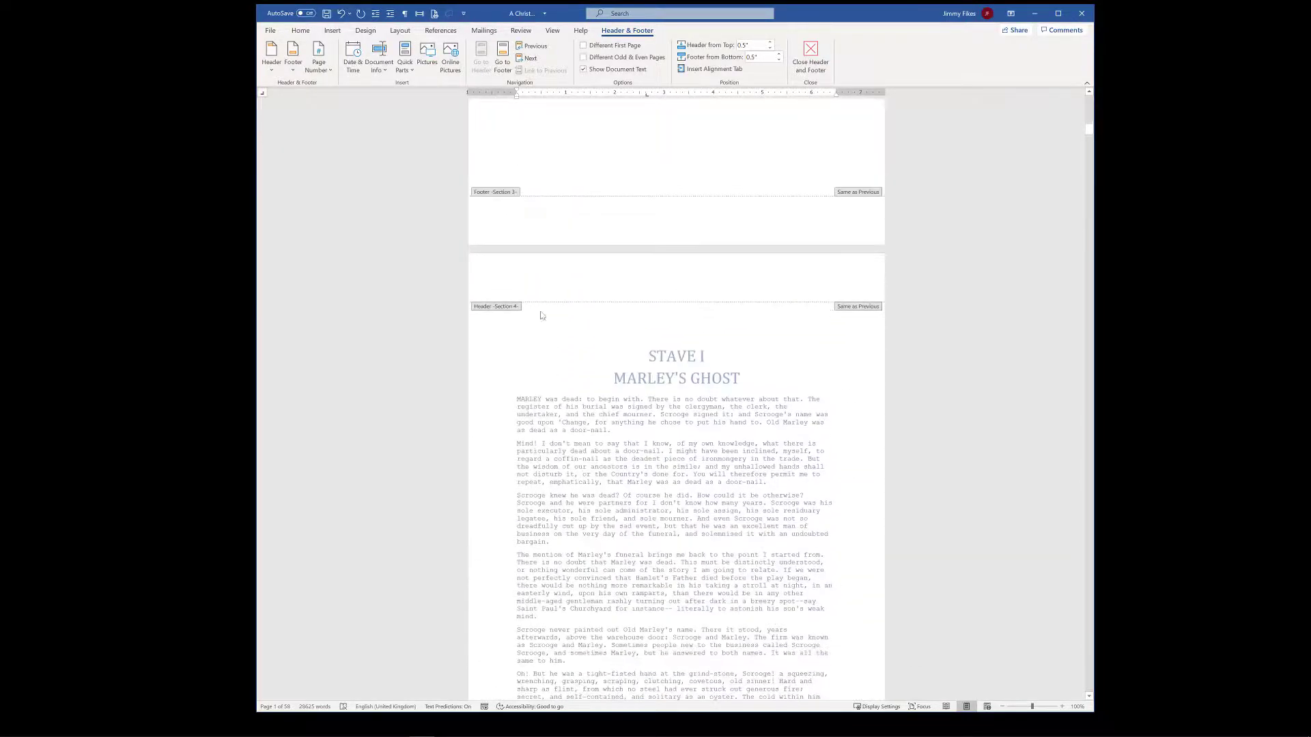
pyautogui.scroll(11, 571, 296)
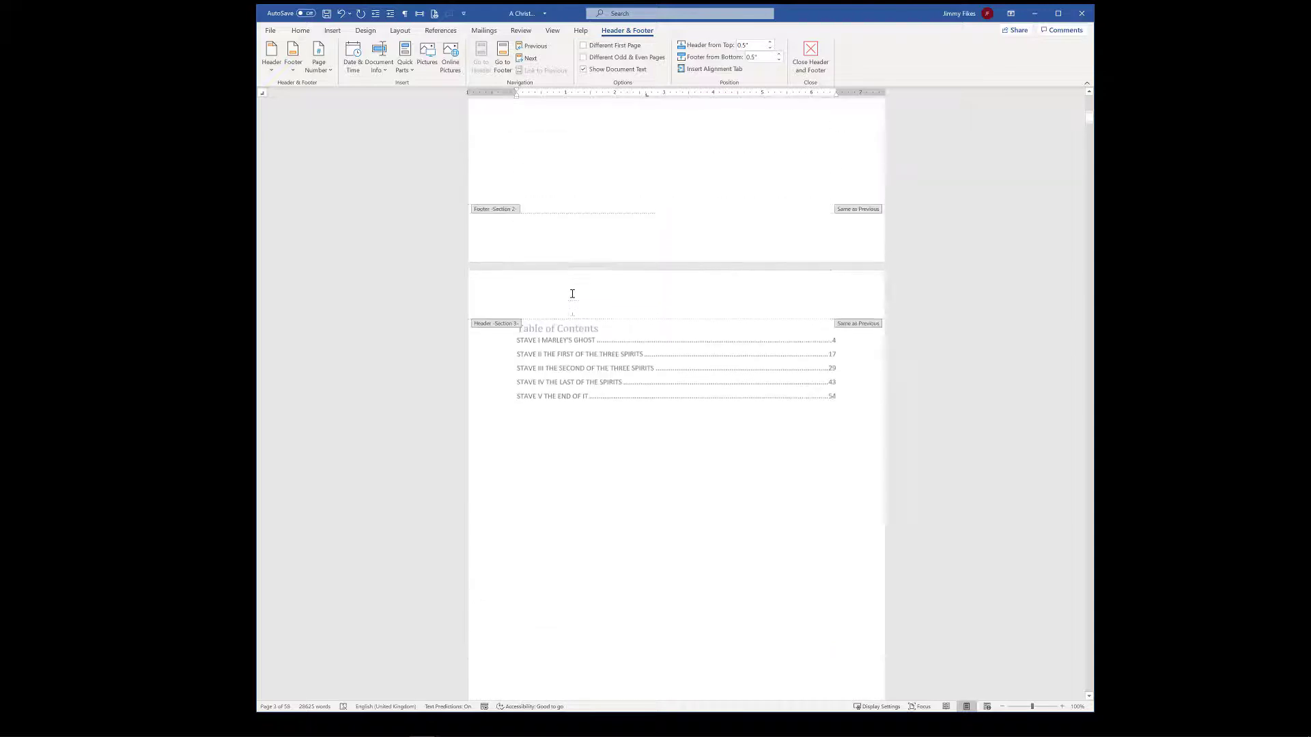
pyautogui.scroll(15, 572, 293)
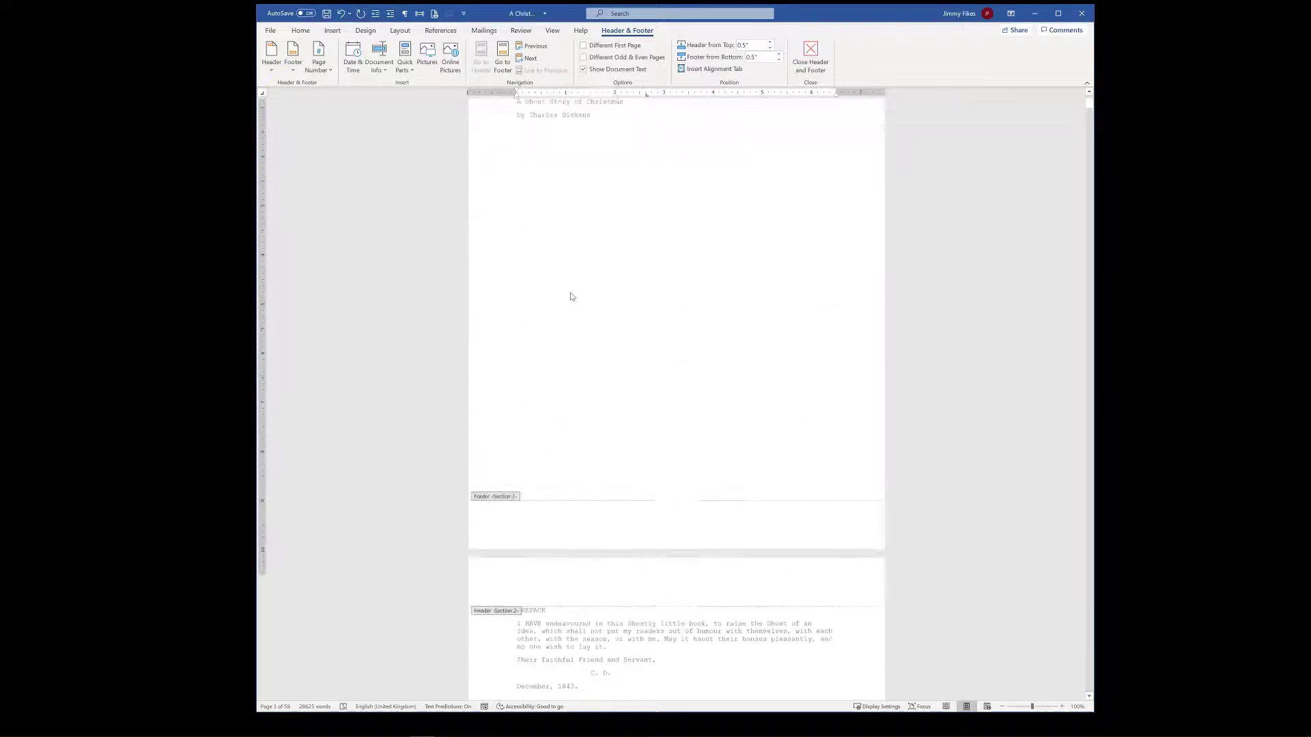
pyautogui.scroll(2, 572, 296)
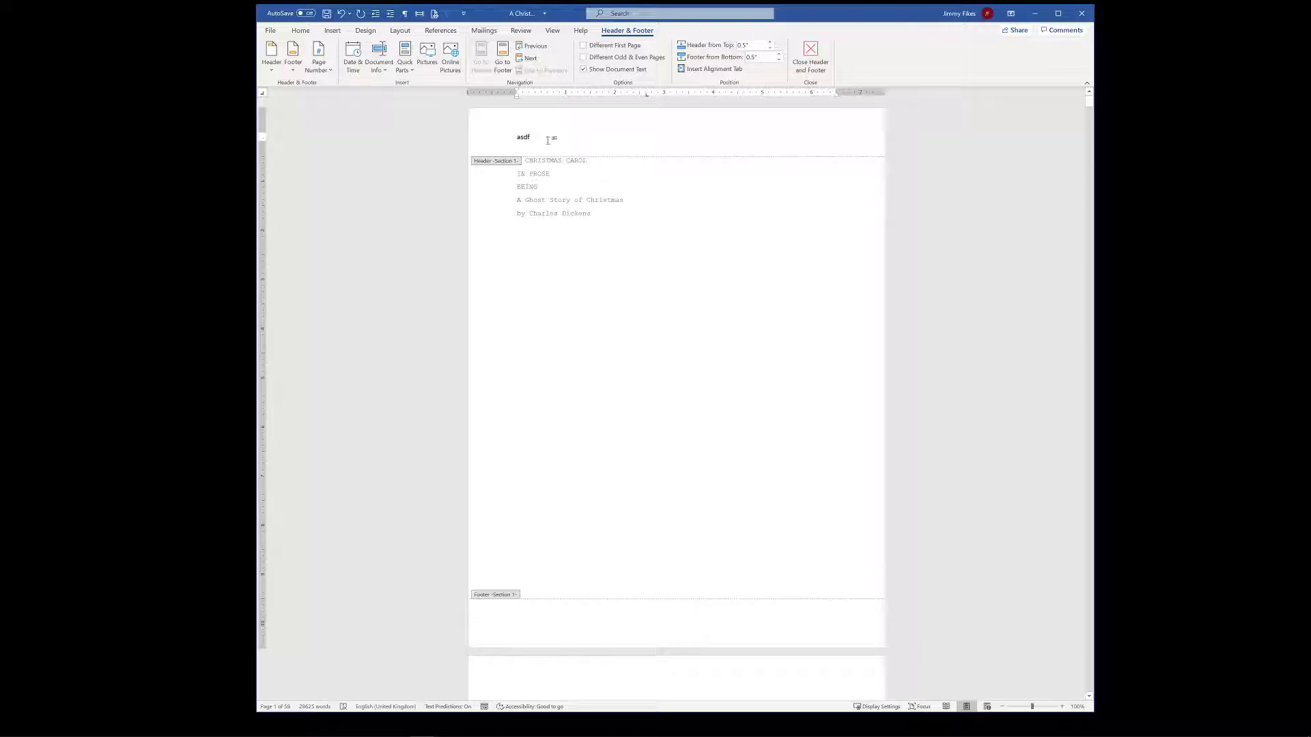
# Turn off Link to Previous for the Table of Contents header in Section 3.
pyautogui.doubleClick(526, 138)
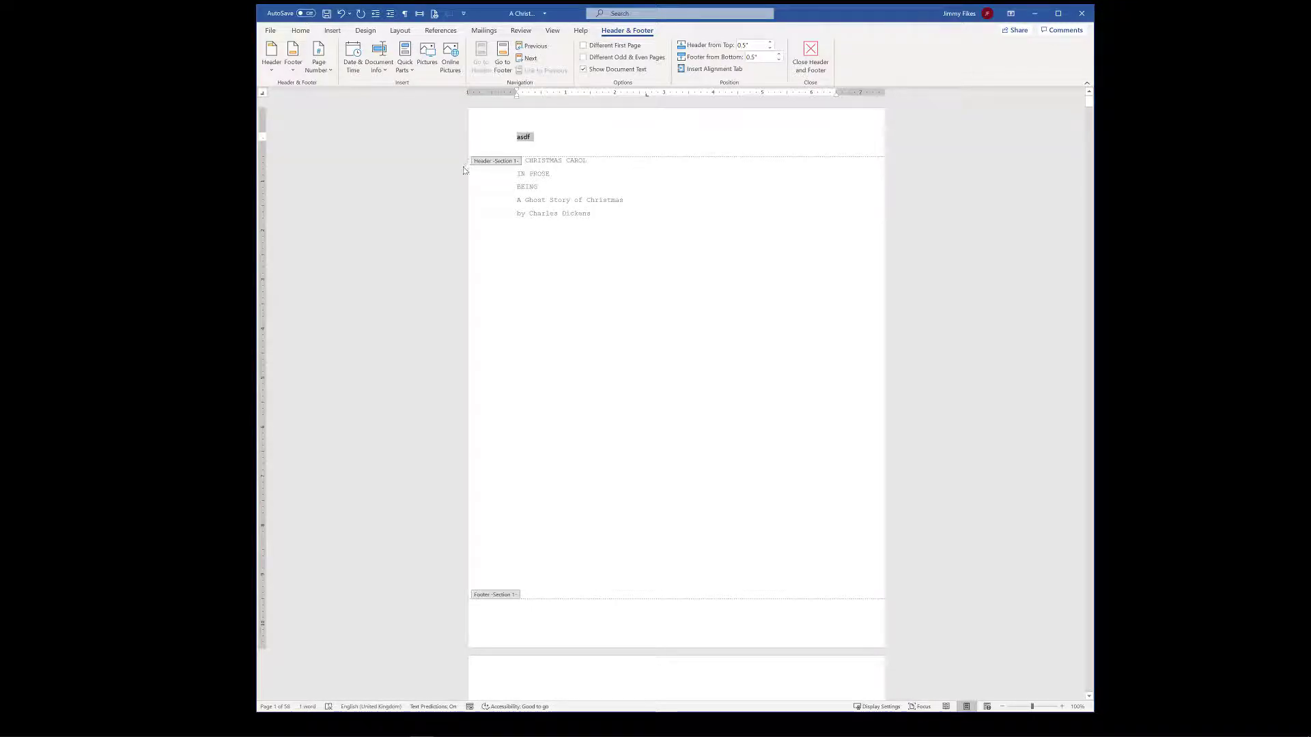
pyautogui.click(464, 170)
pyautogui.scroll(-10, 550, 270)
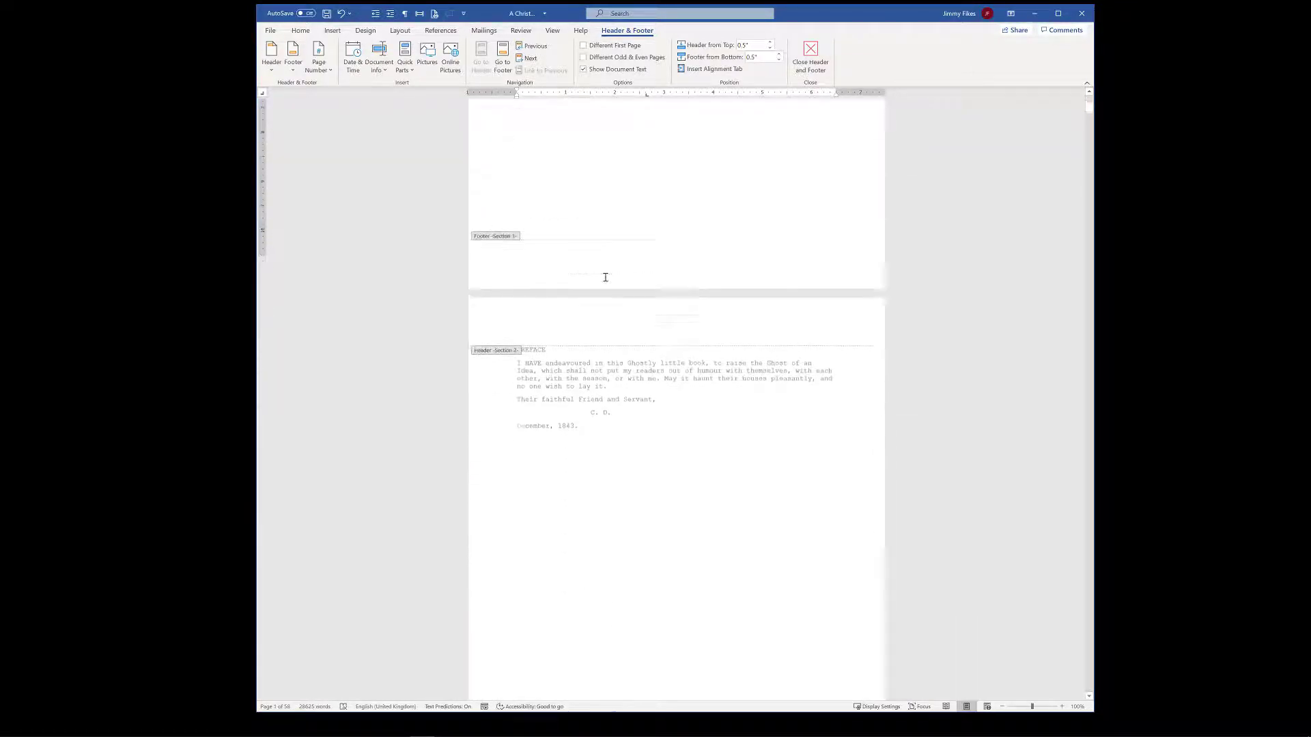
pyautogui.scroll(-8, 604, 277)
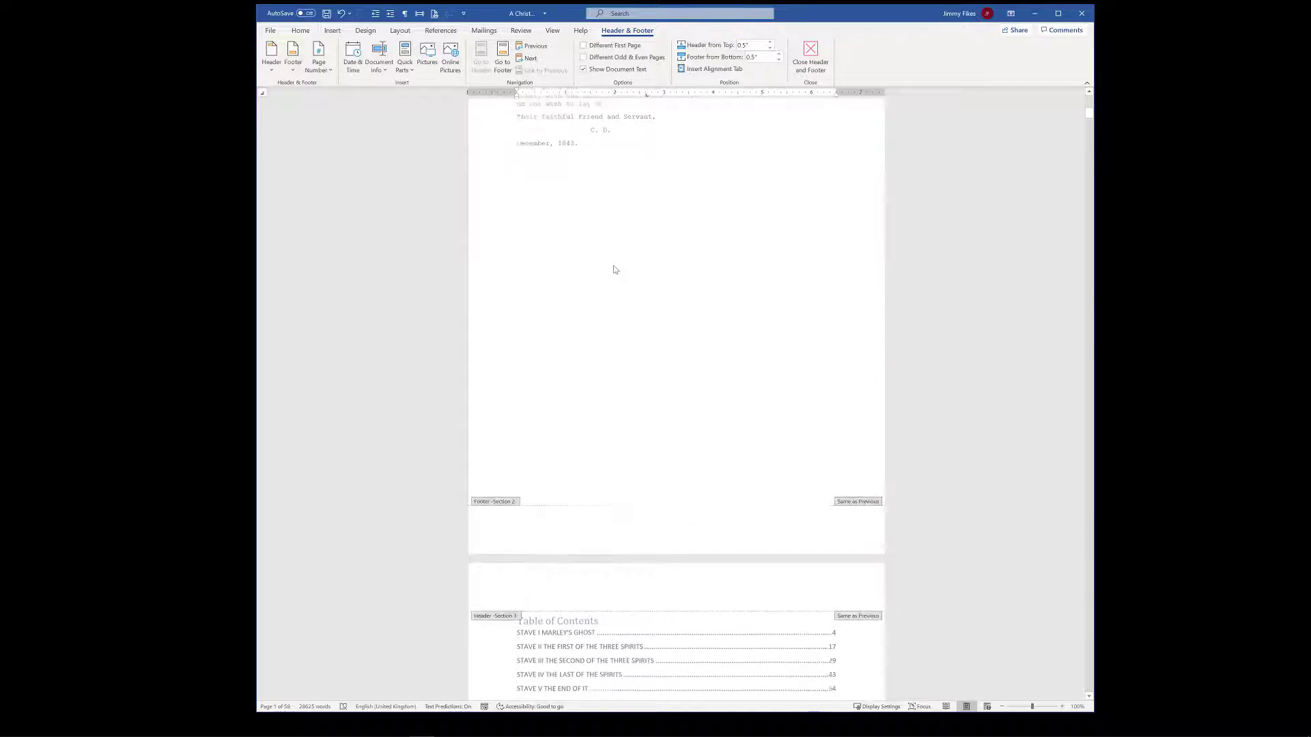
pyautogui.scroll(-9, 614, 271)
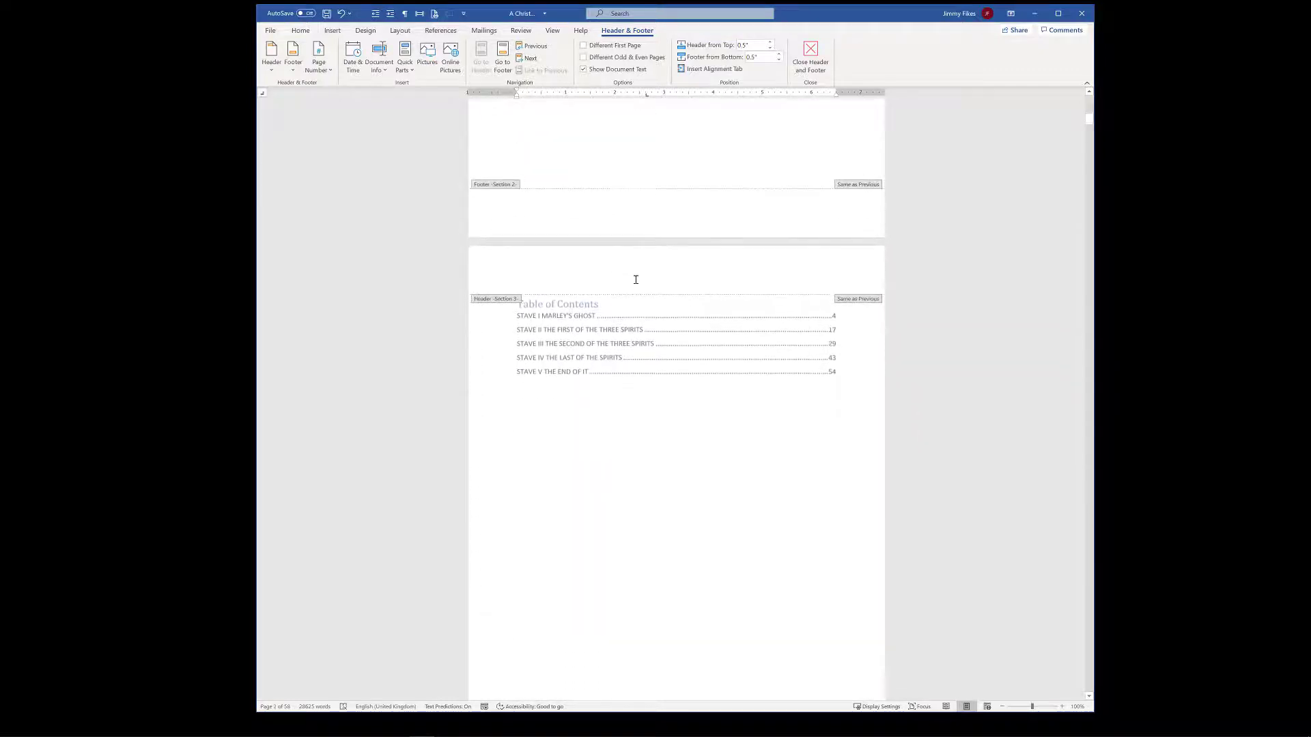
pyautogui.click(632, 276)
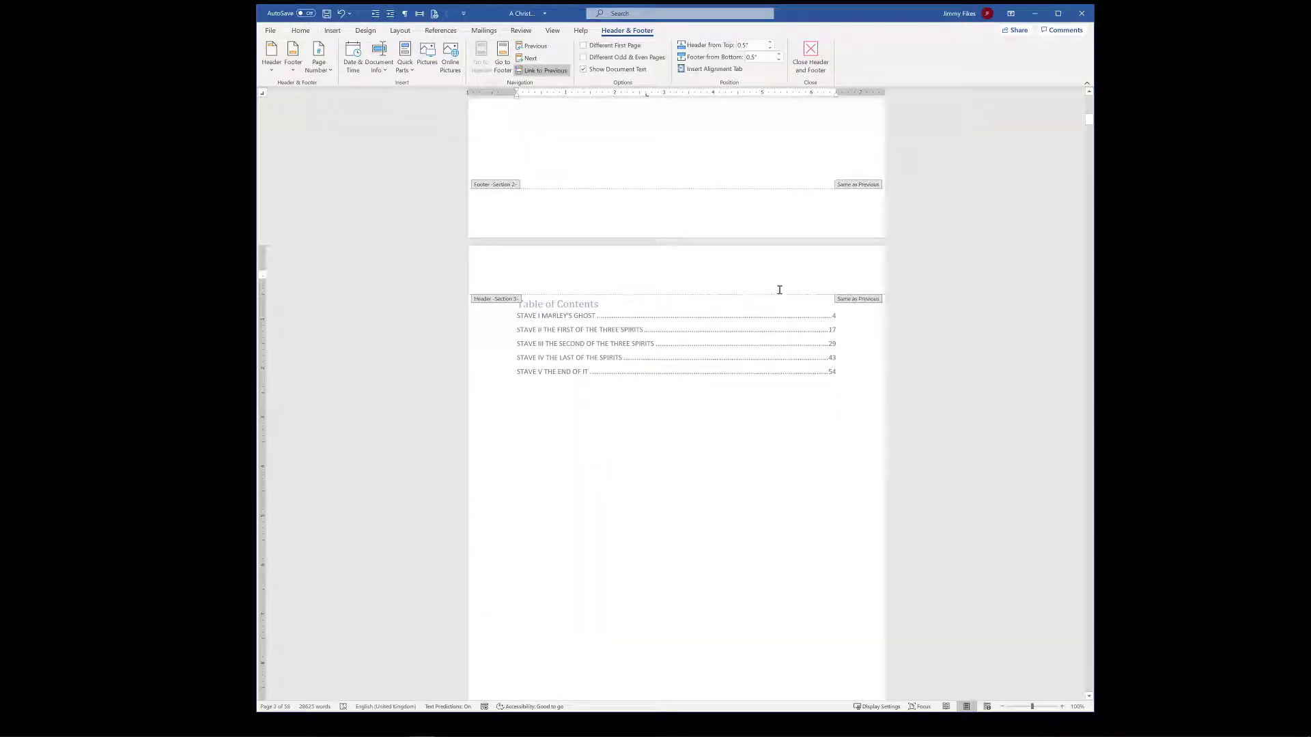
pyautogui.click(530, 71)
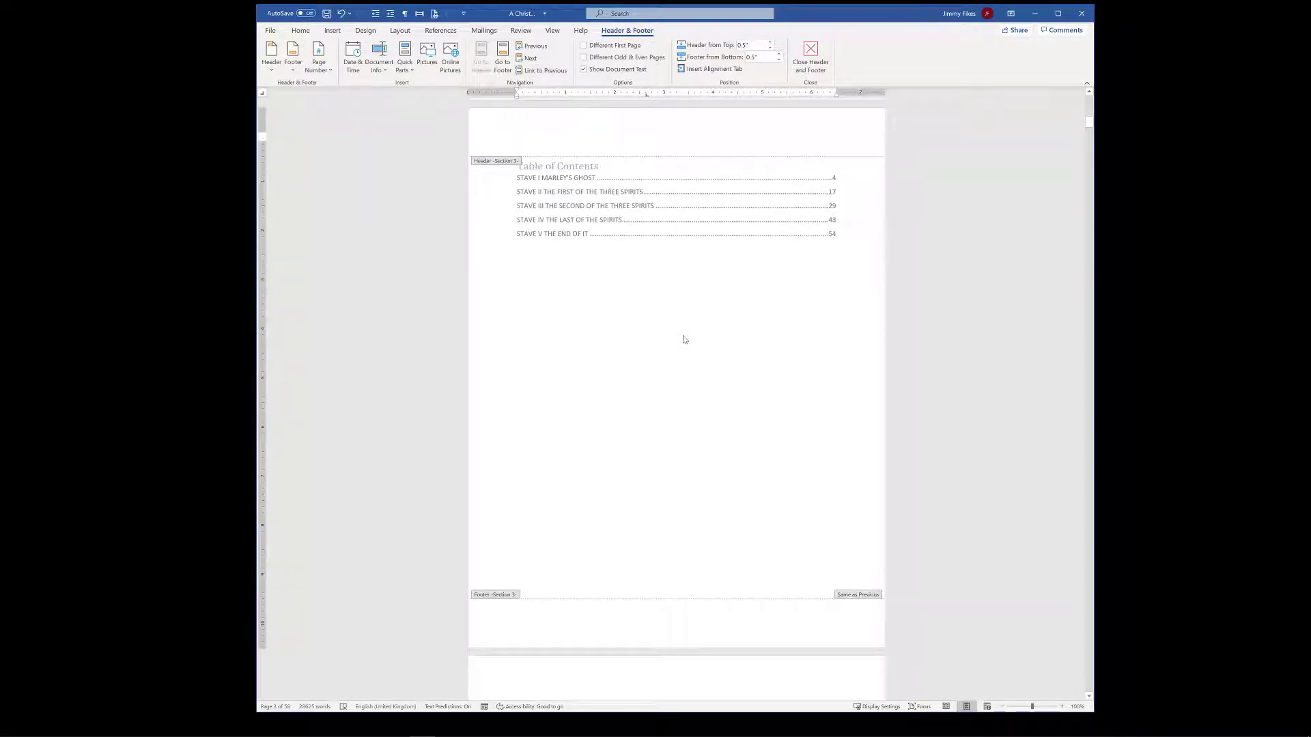
# Turn off Link to Previous for the STAVE I header in Section 4.
pyautogui.scroll(-5, 688, 342)
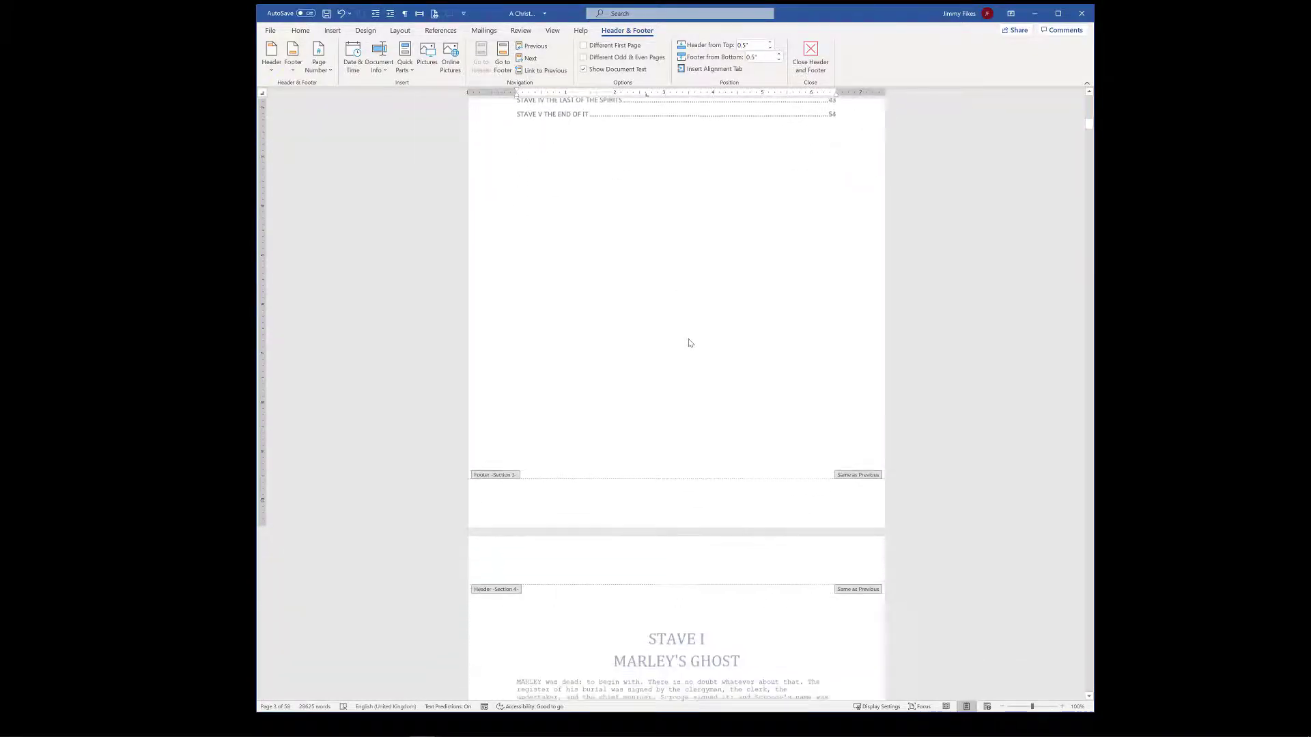
pyautogui.scroll(6, 690, 342)
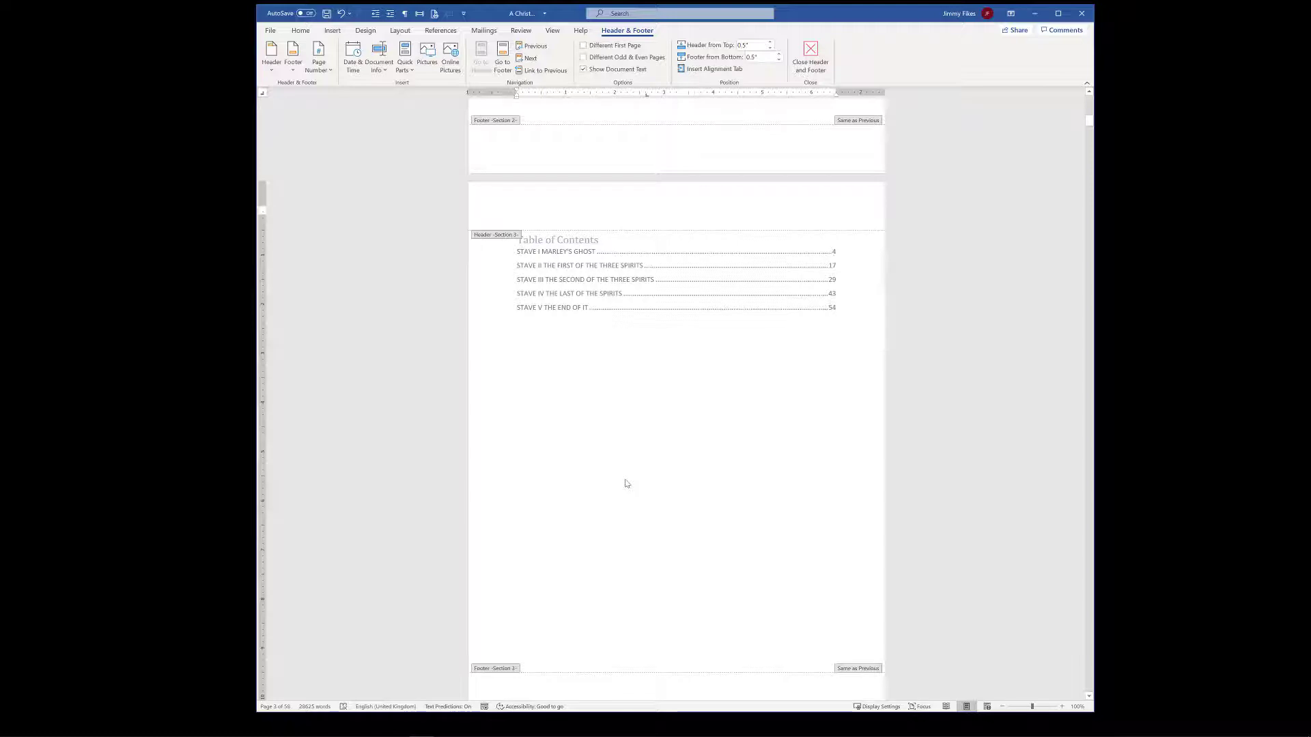
pyautogui.scroll(-7, 626, 484)
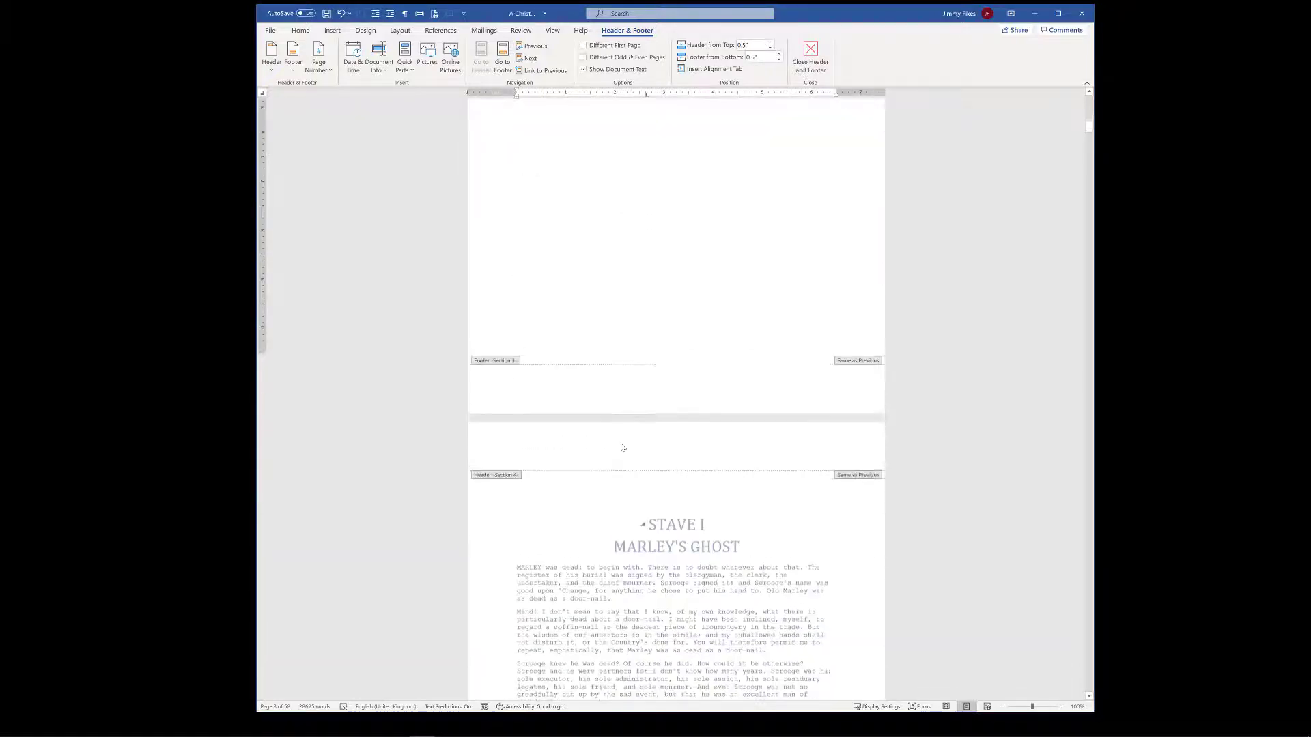
pyautogui.scroll(-2, 585, 469)
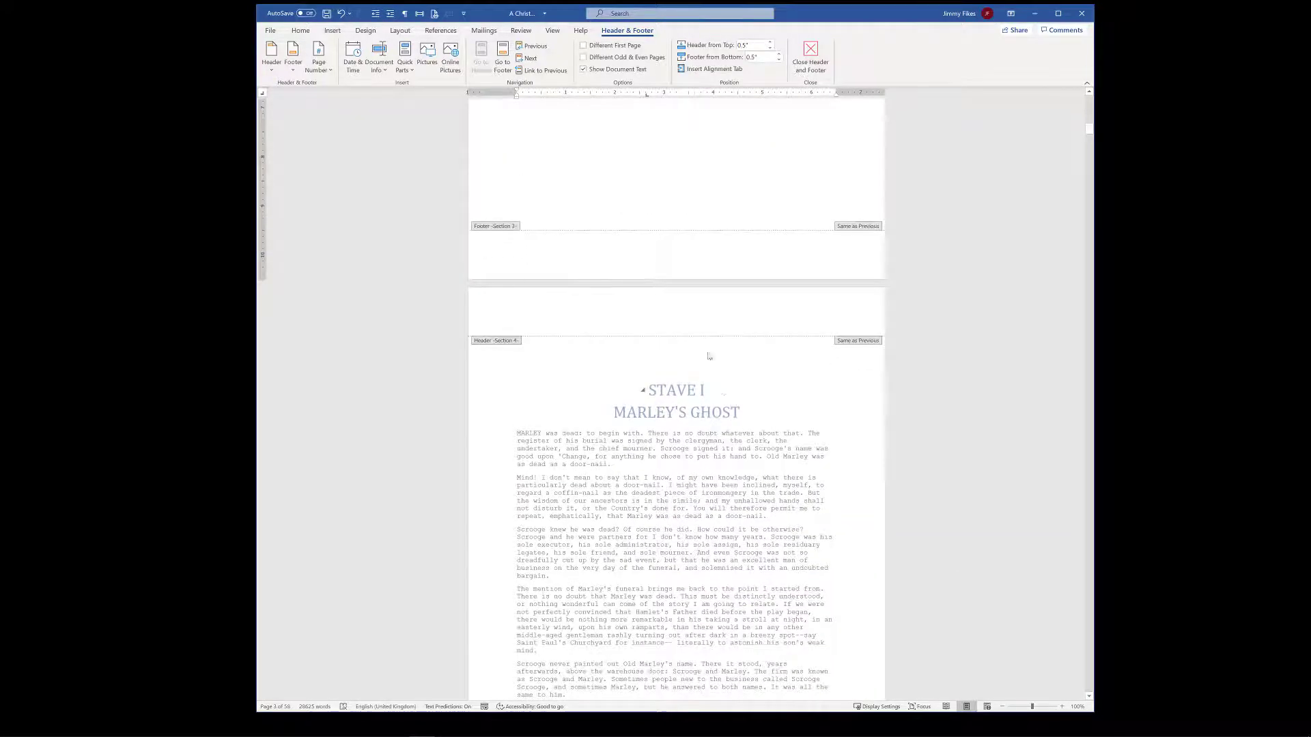
pyautogui.click(698, 314)
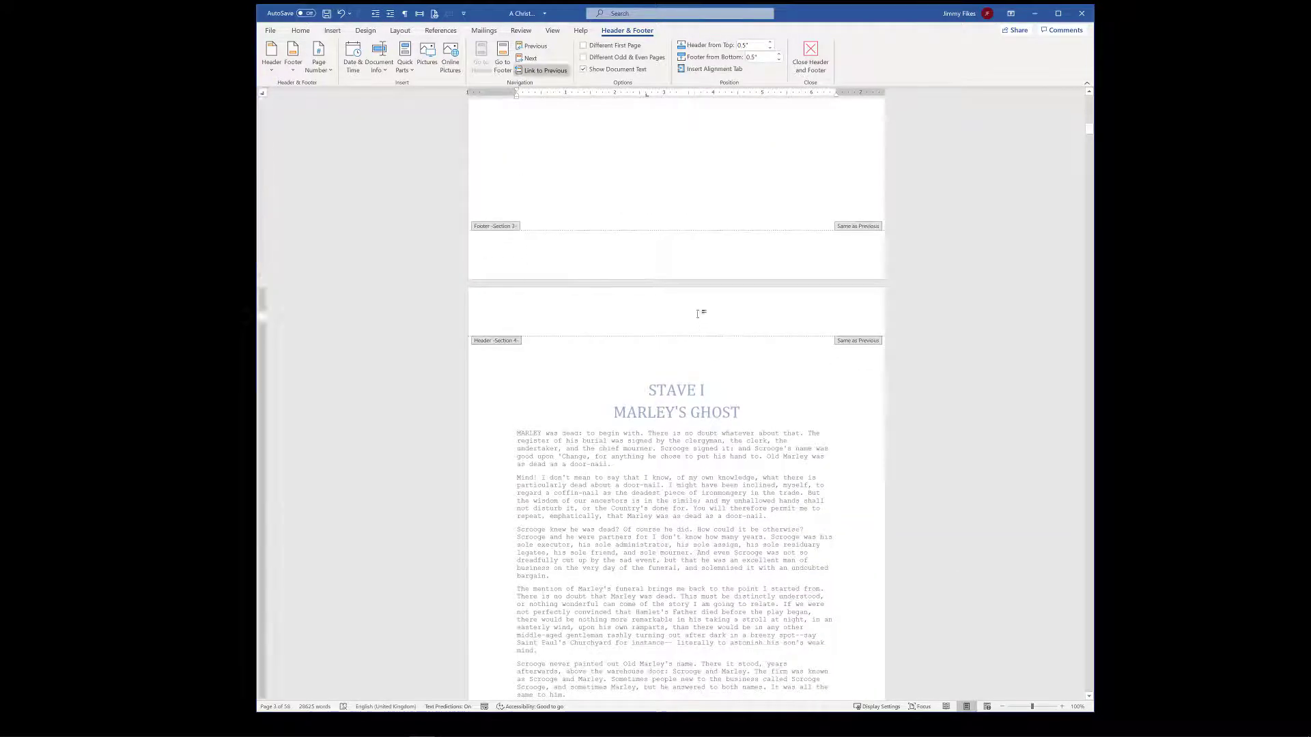
pyautogui.click(534, 71)
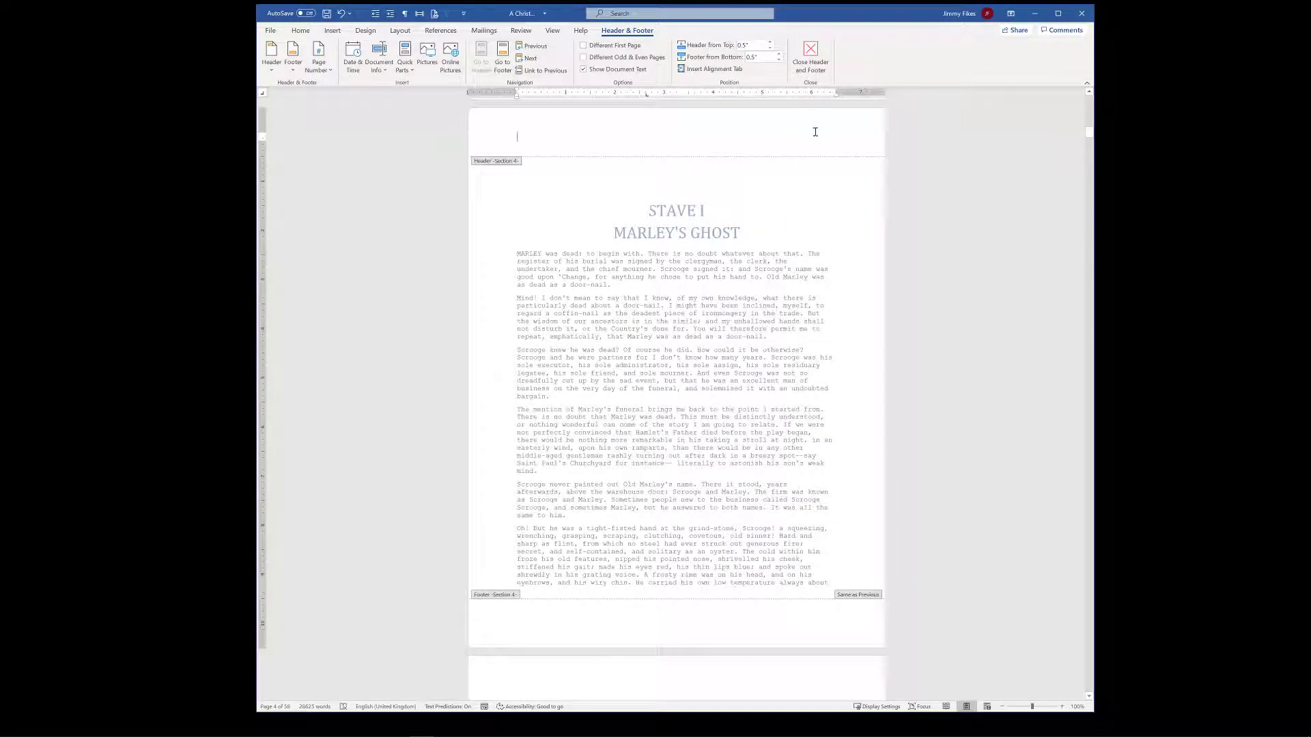
# Look over the headers on the pages following STAVE I, and go to the Stave2 bookmark.
pyautogui.scroll(-4, 749, 205)
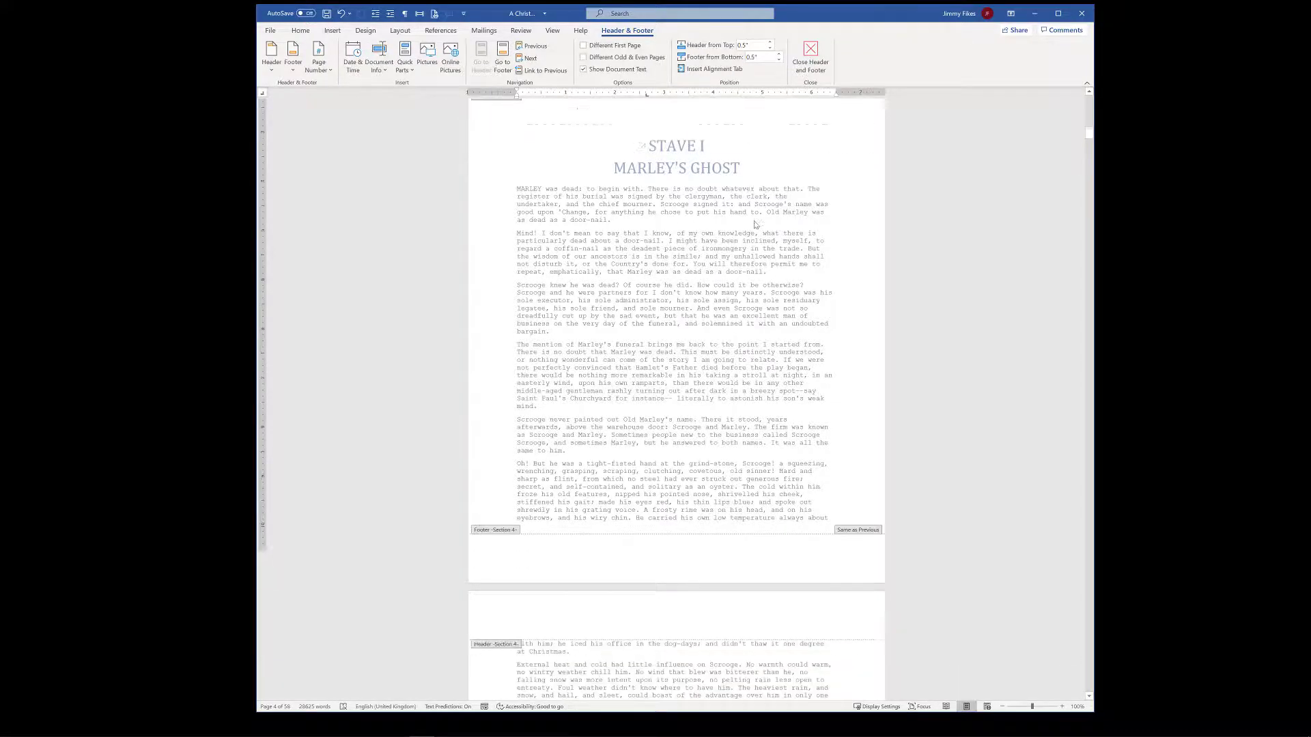
pyautogui.scroll(-3, 748, 308)
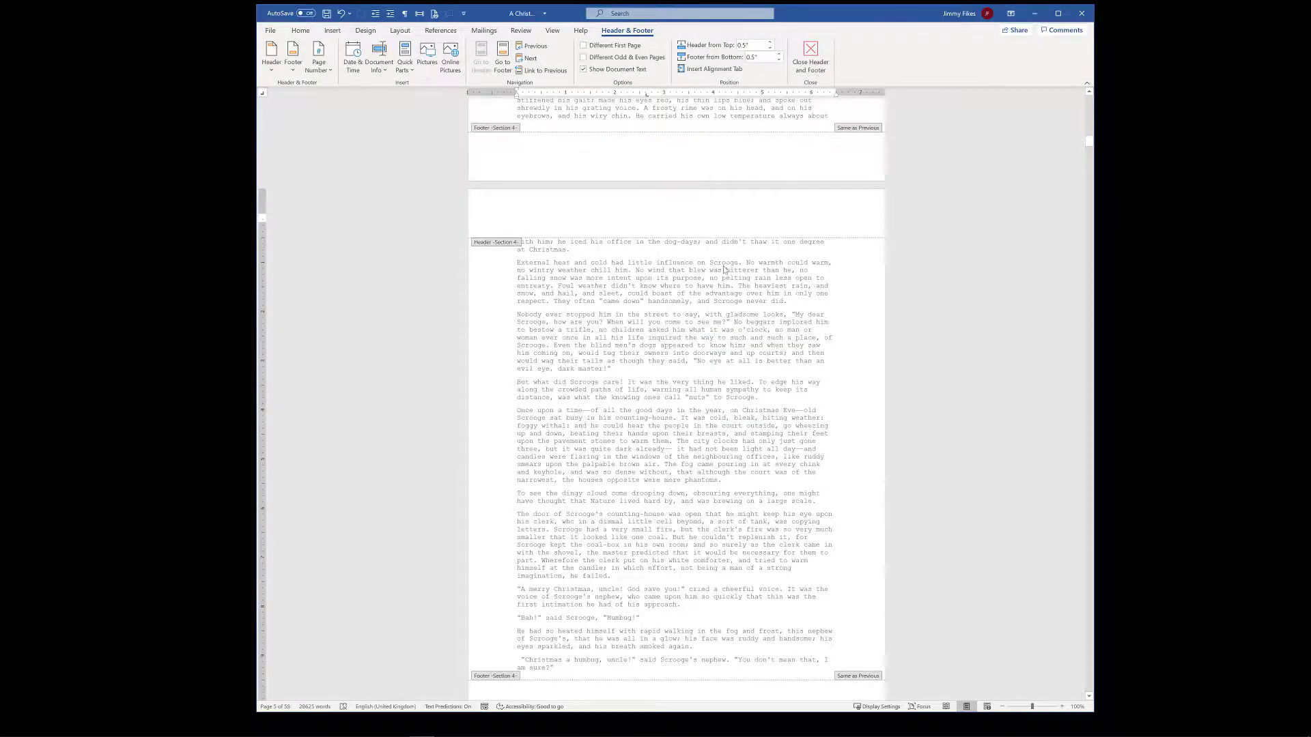
pyautogui.scroll(-4, 748, 255)
pyautogui.scroll(-2, 723, 275)
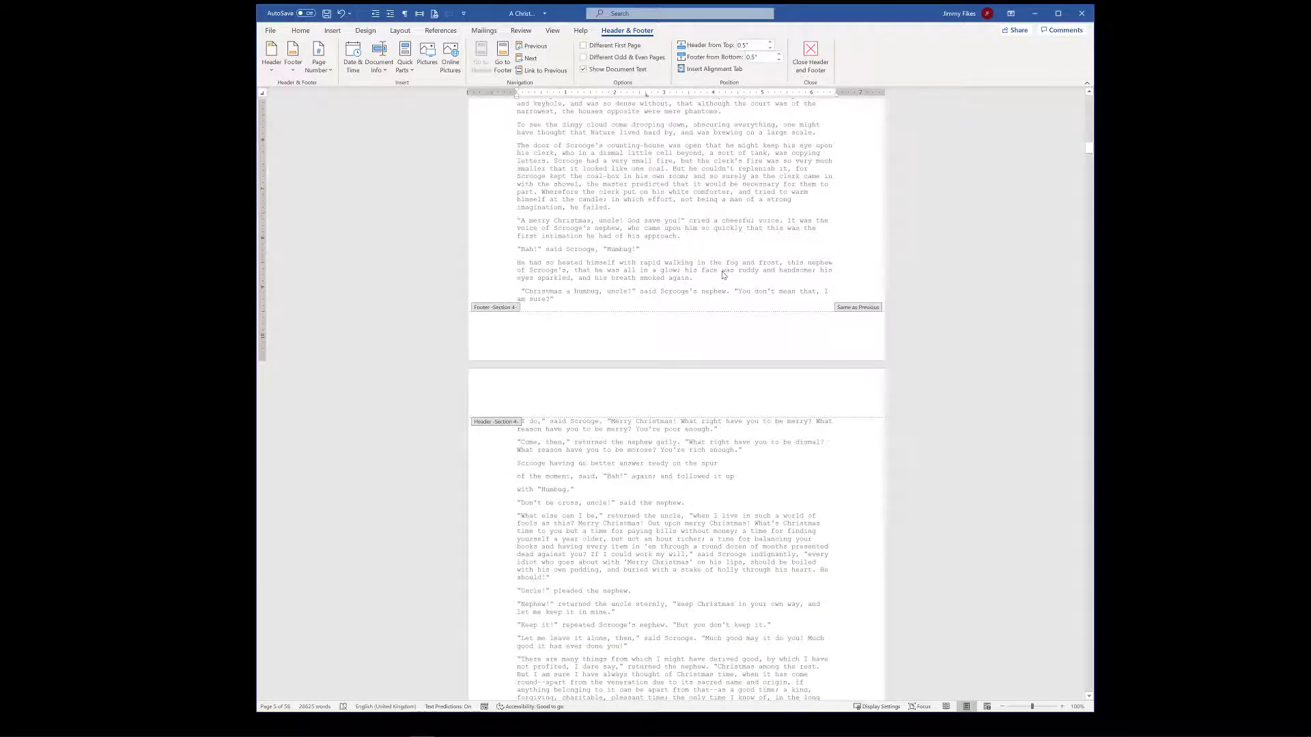
pyautogui.hotkey('ctrl', 'g')
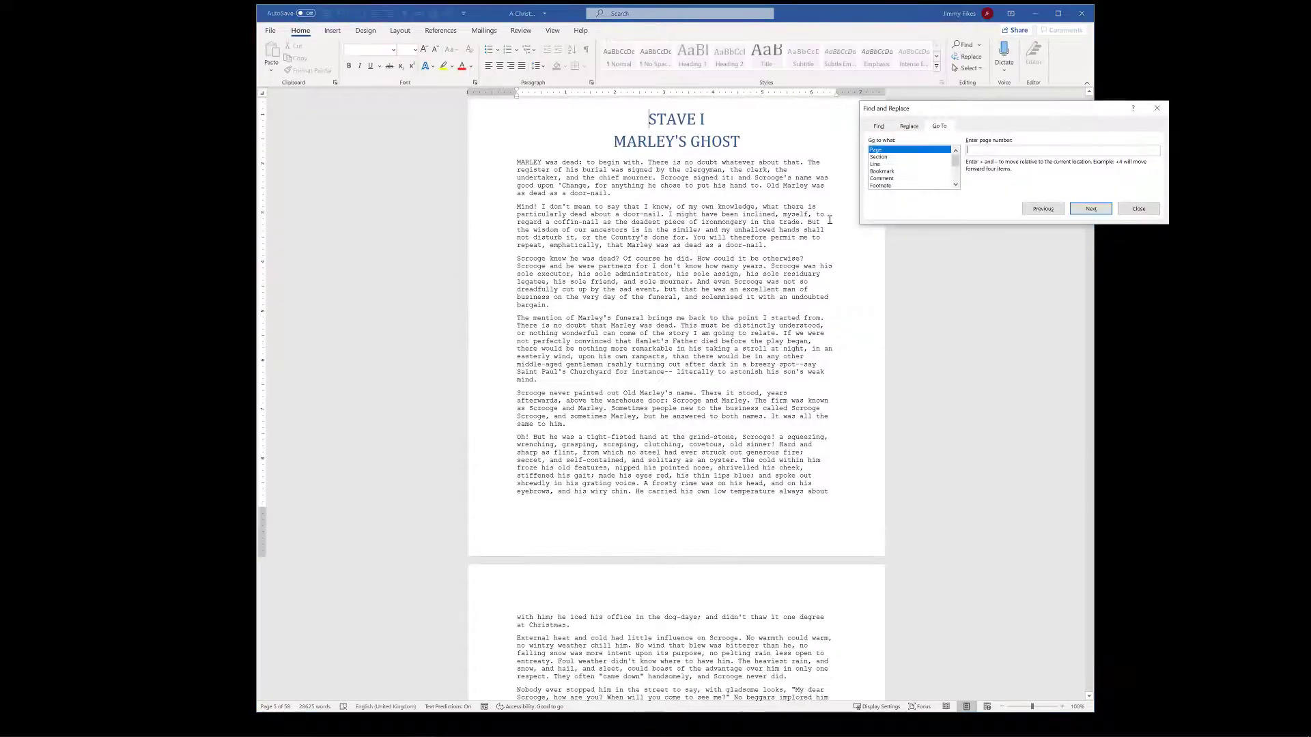
pyautogui.click(915, 171)
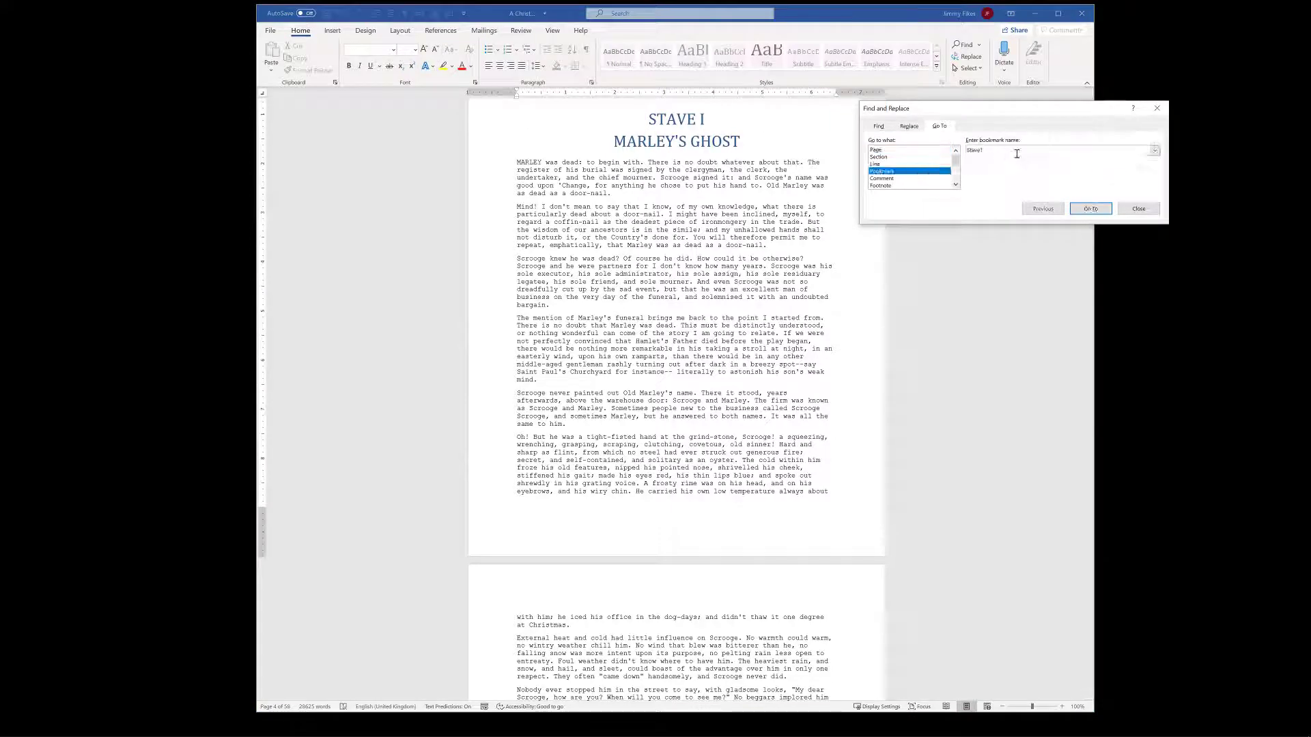
pyautogui.click(1152, 151)
pyautogui.click(1053, 169)
pyautogui.click(1087, 209)
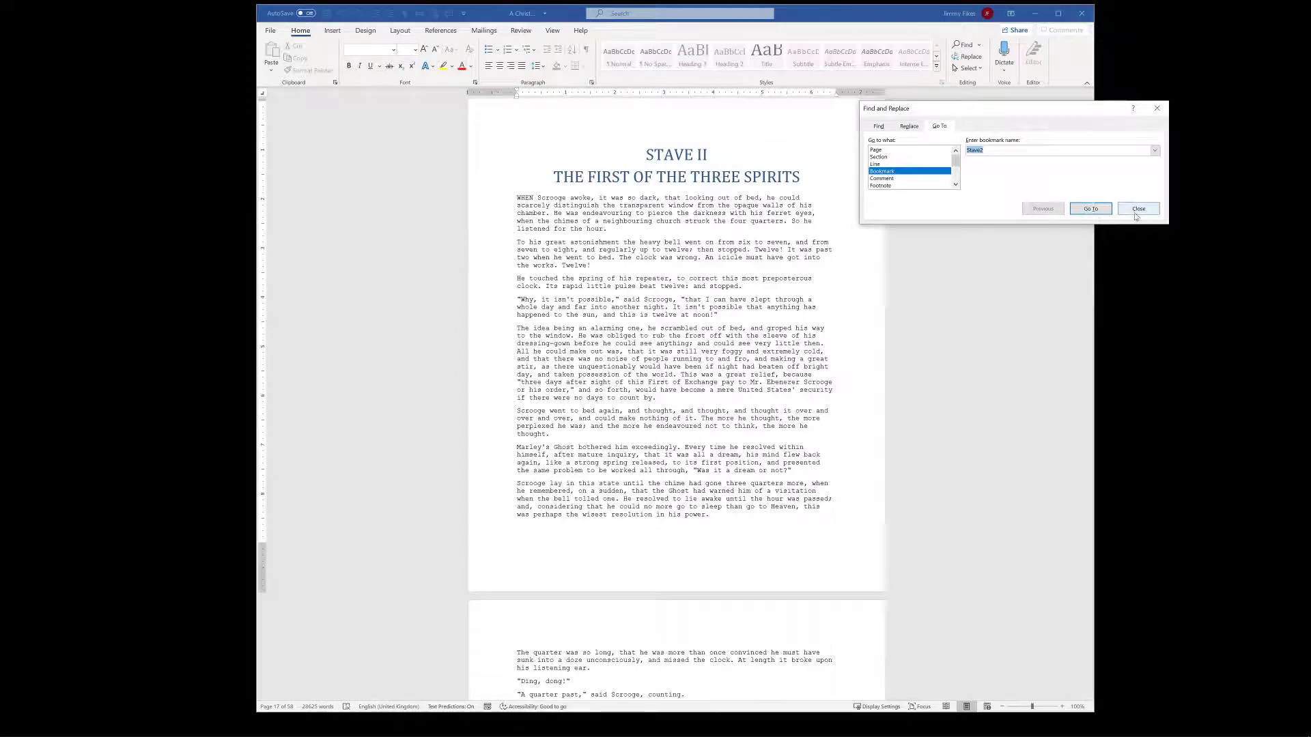
# Open the STAVE II header in Section 5 and move the Find and Replace dialog clear of the page to inspect its link status.
pyautogui.scroll(3, 702, 262)
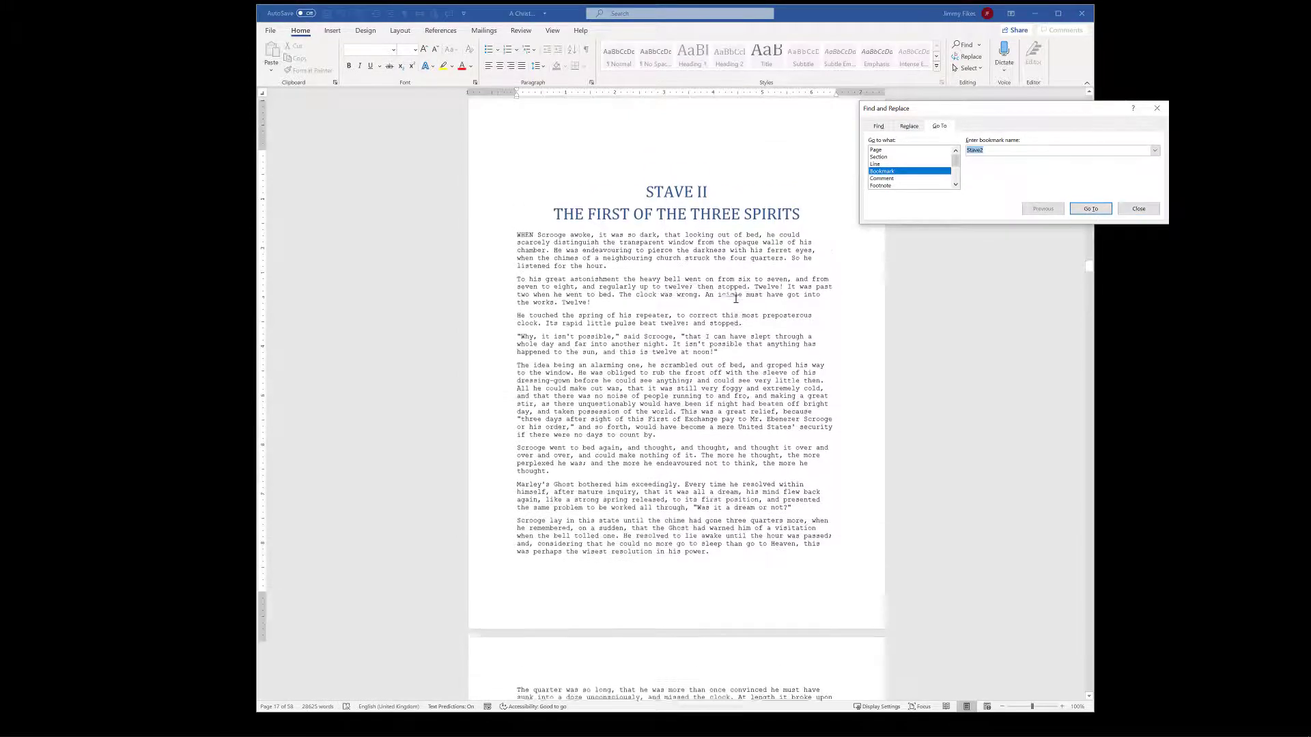
pyautogui.doubleClick(632, 194)
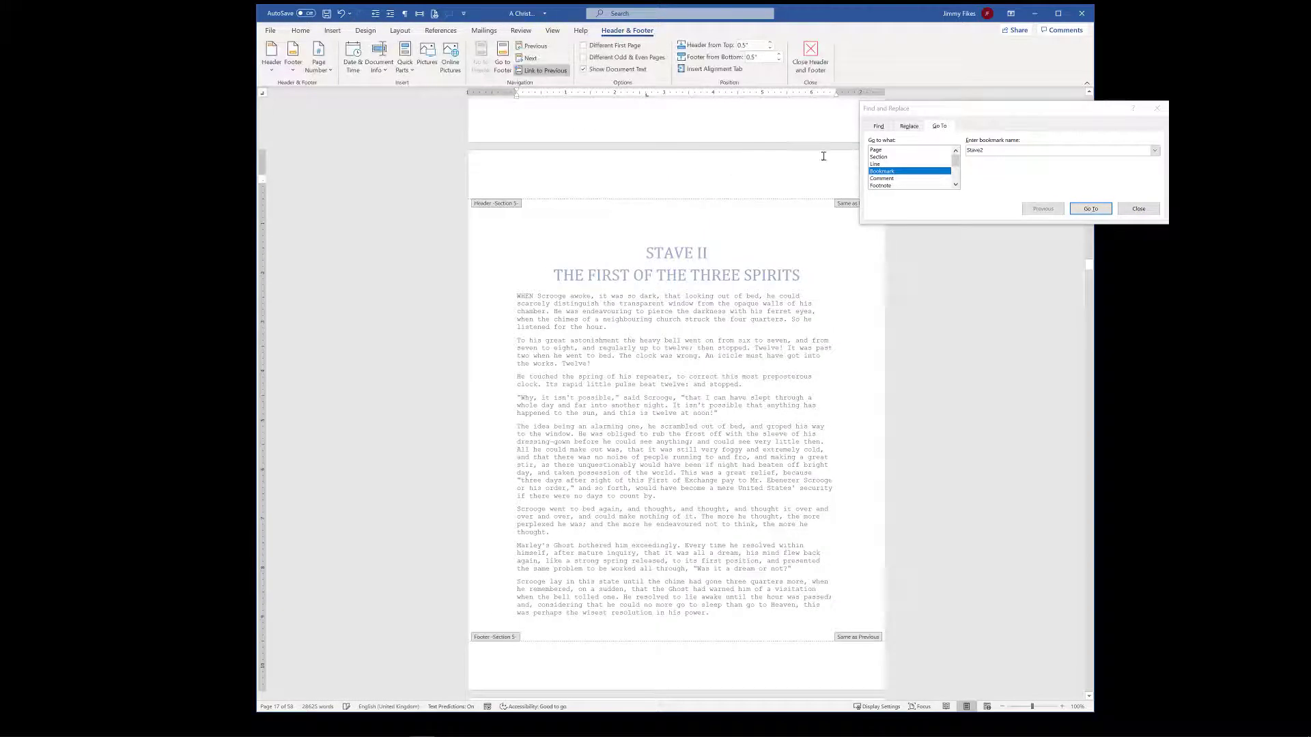
pyautogui.moveTo(983, 112); pyautogui.dragTo(974, 53)
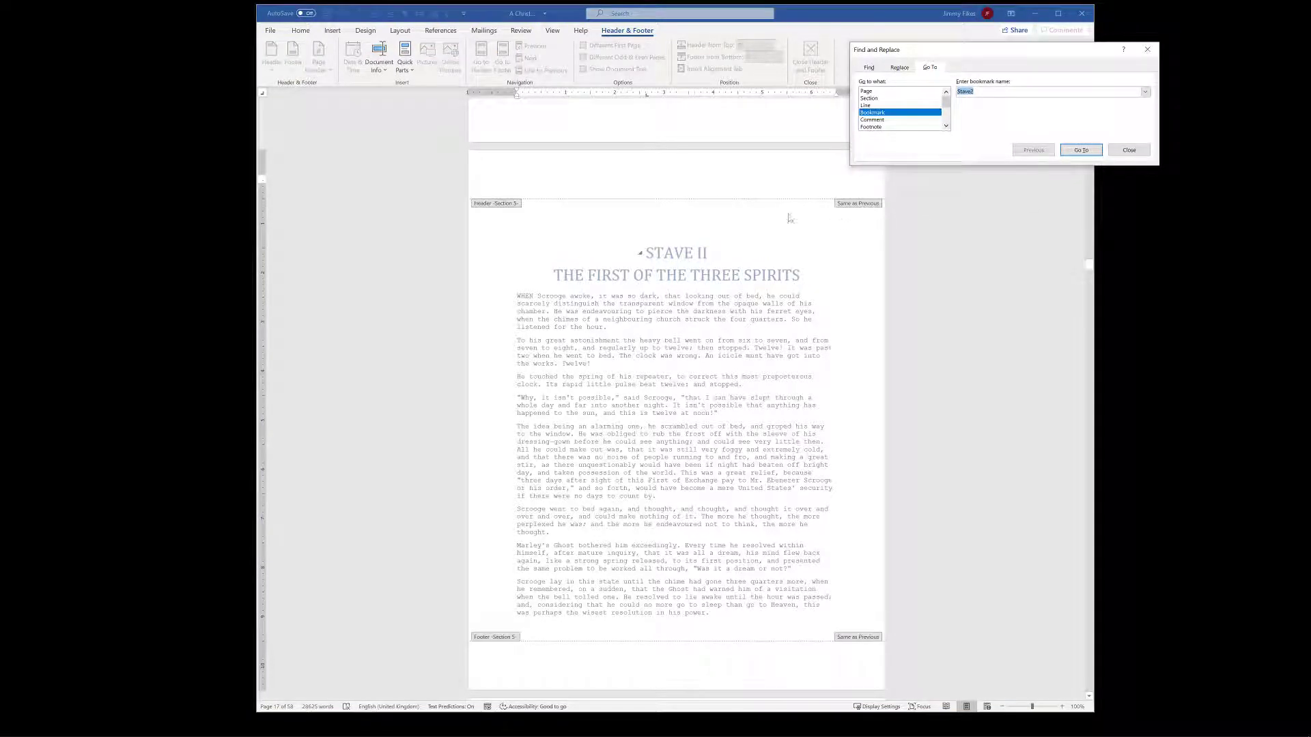
pyautogui.click(587, 171)
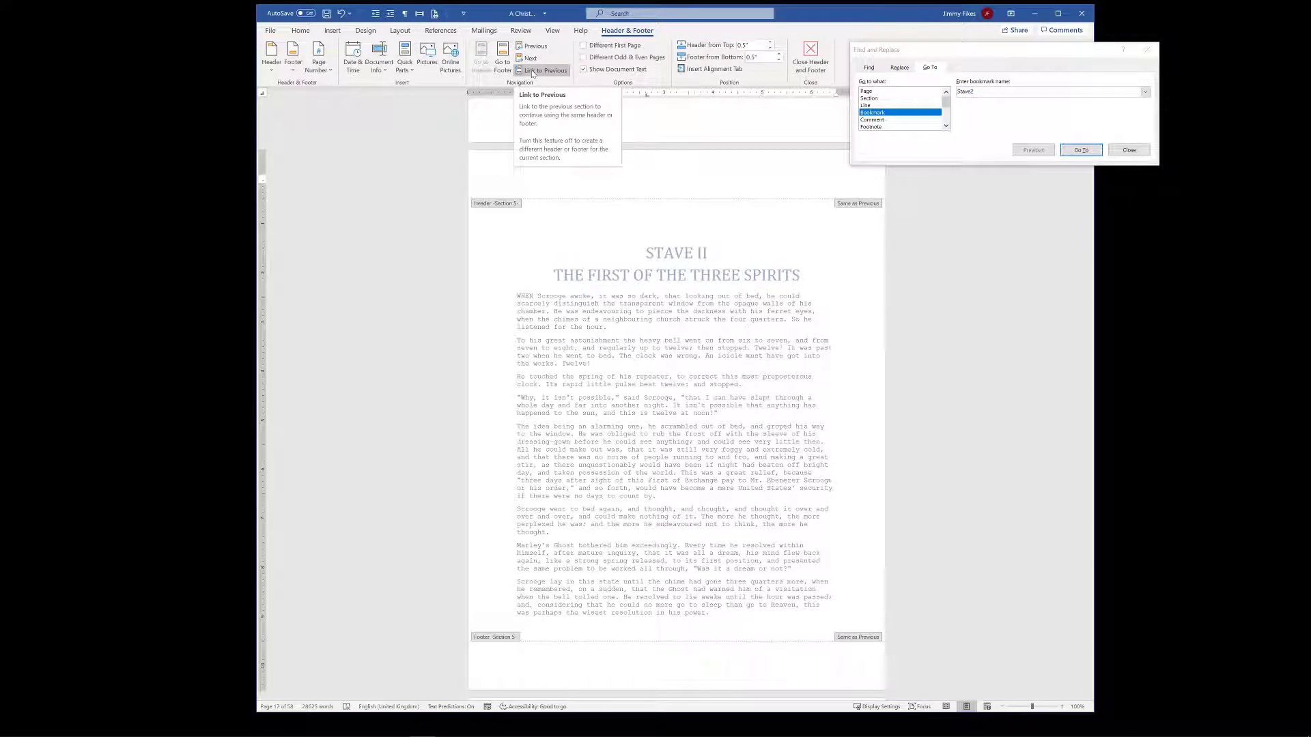
# Check the link status of the Section 4 header on the pages before STAVE II, and return to the STAVE I header.
pyautogui.scroll(5, 677, 280)
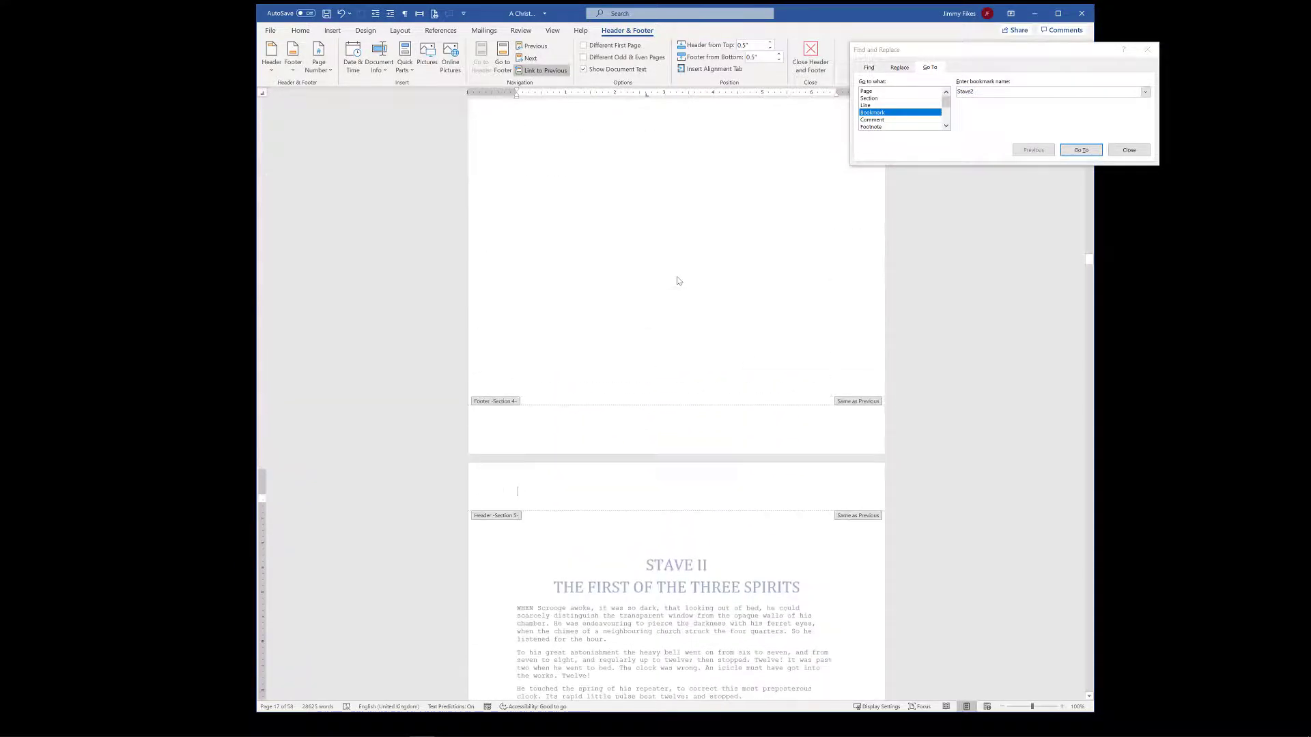
pyautogui.scroll(5, 678, 281)
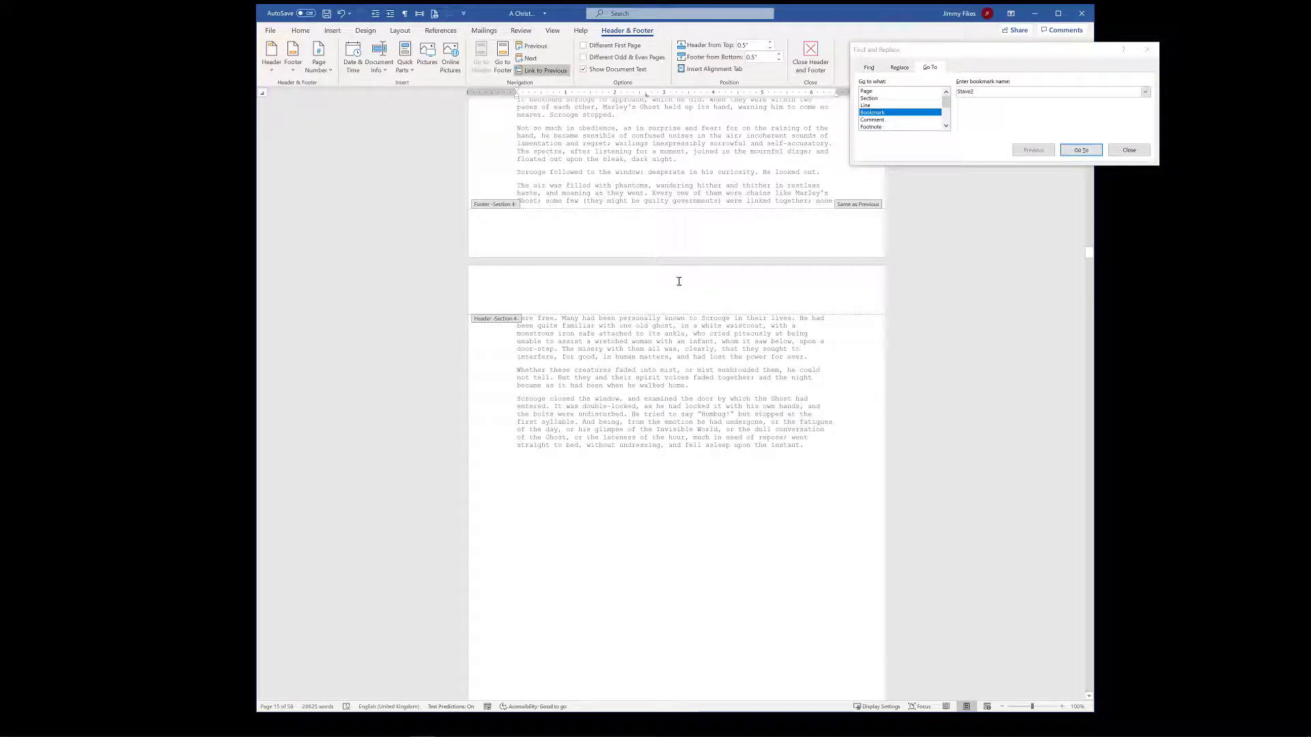
pyautogui.scroll(2, 745, 250)
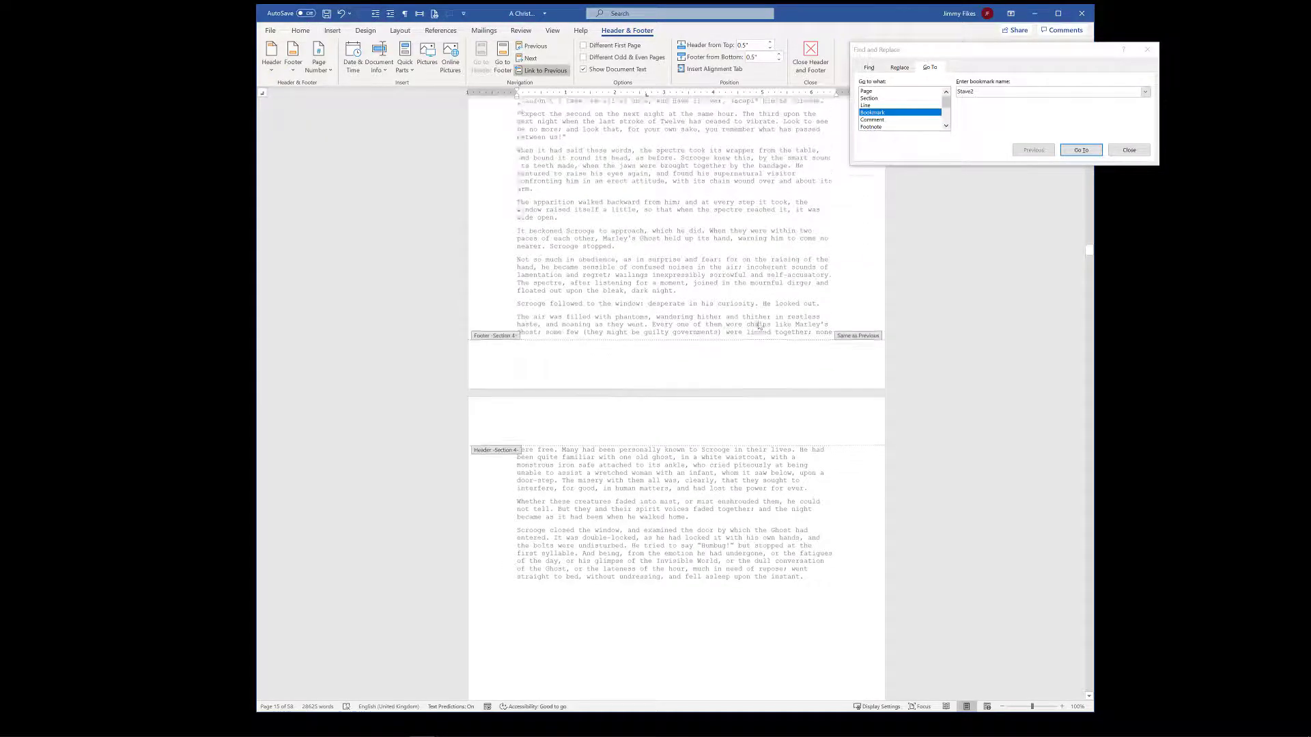
pyautogui.click(748, 412)
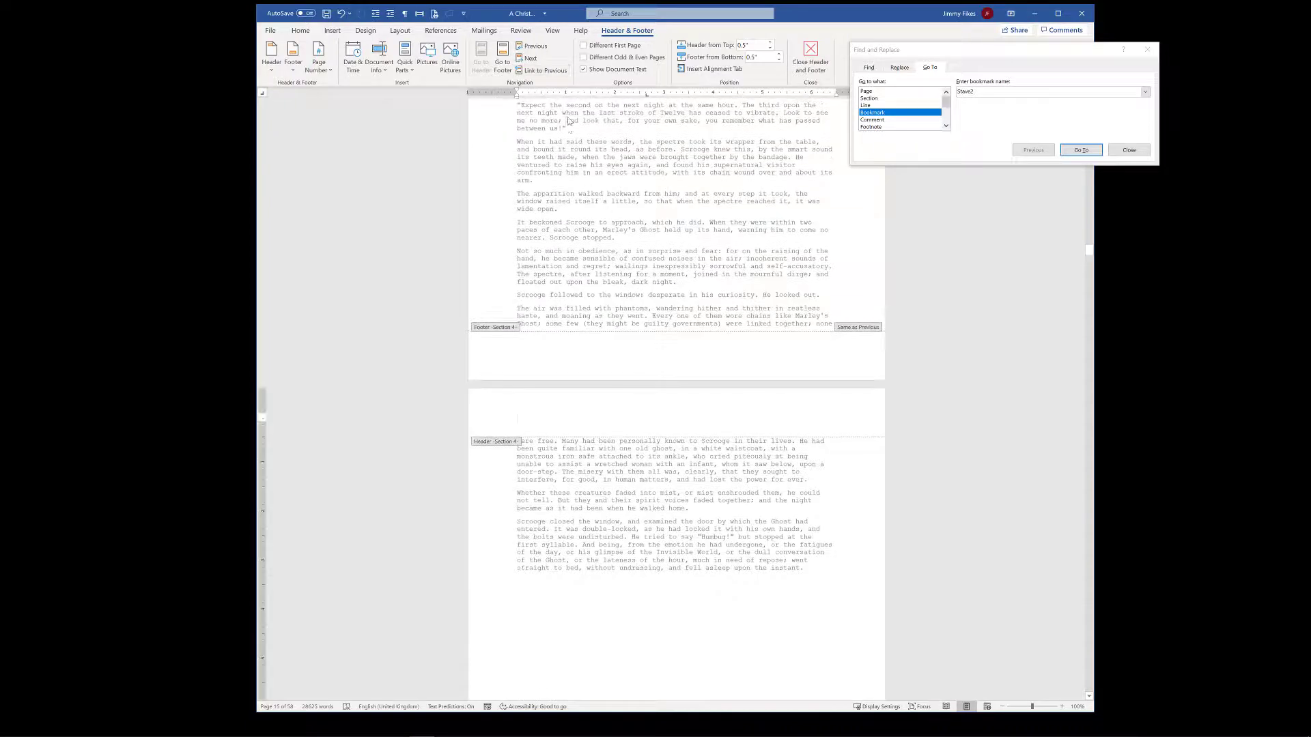
pyautogui.scroll(2, 675, 412)
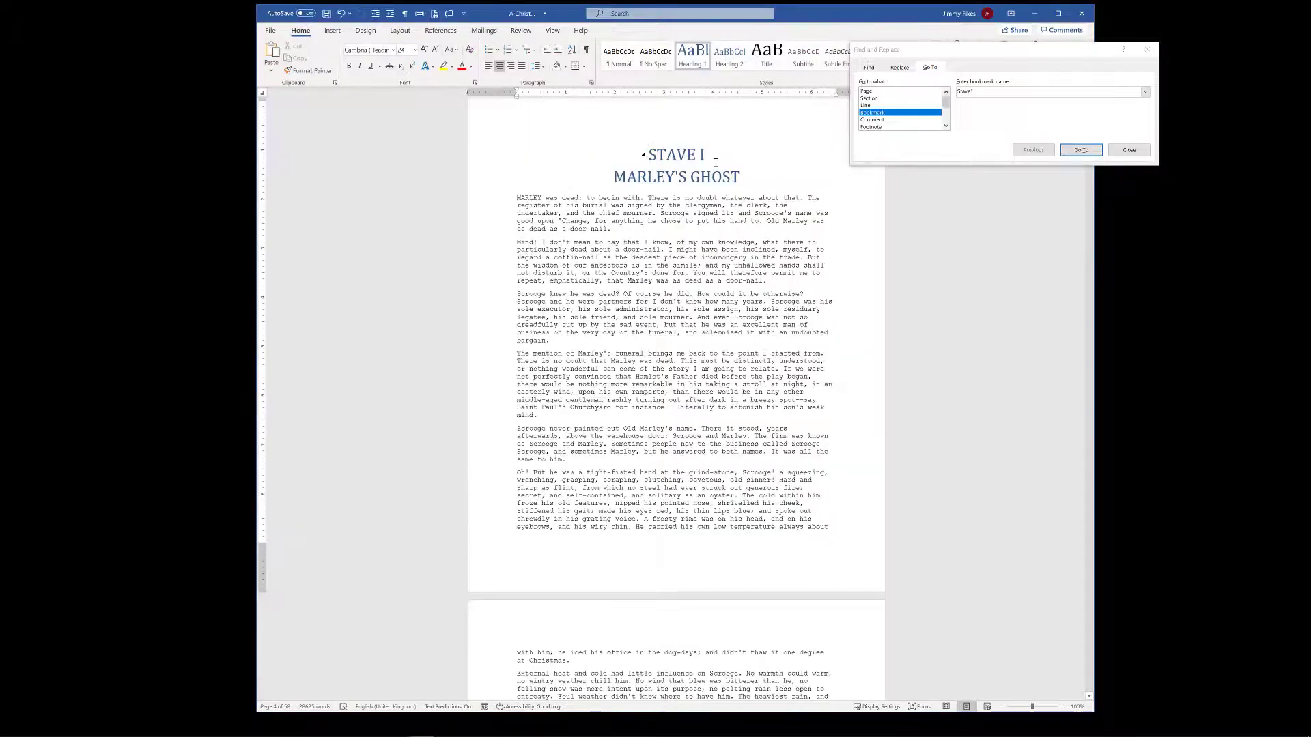
pyautogui.scroll(2, 681, 218)
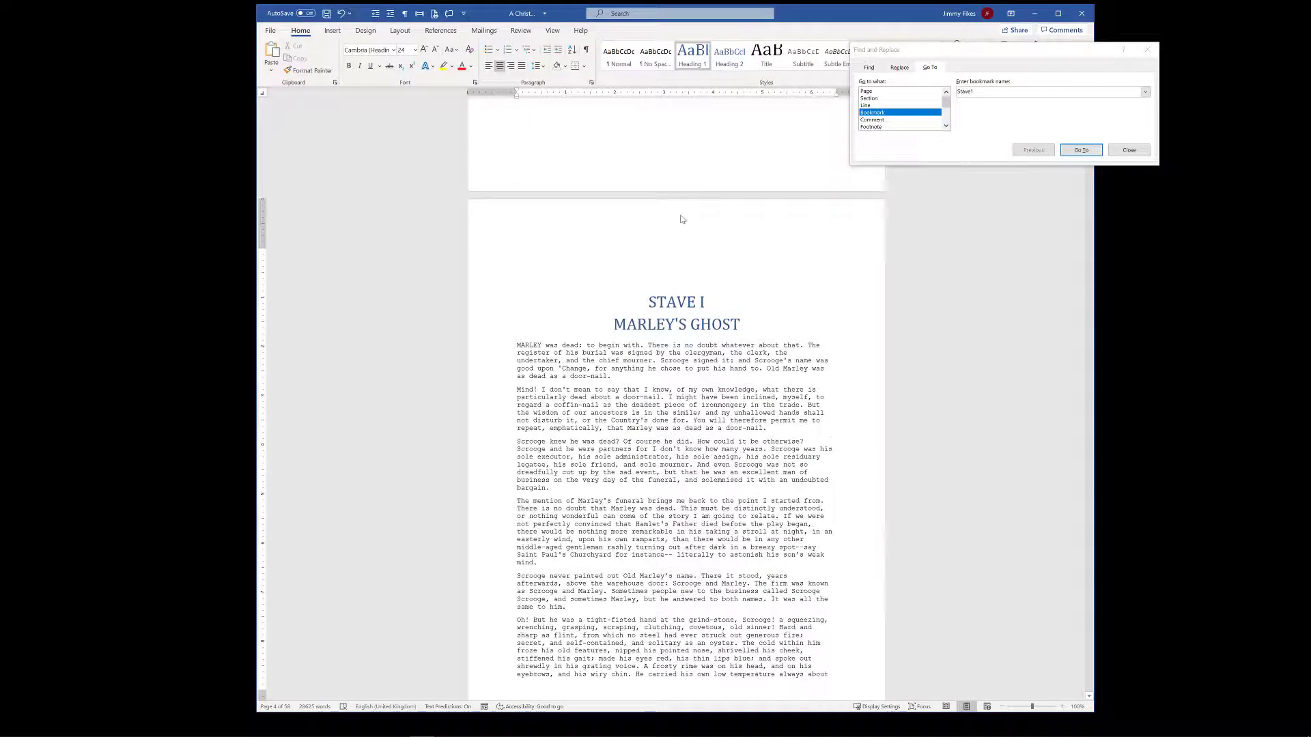
pyautogui.doubleClick(712, 222)
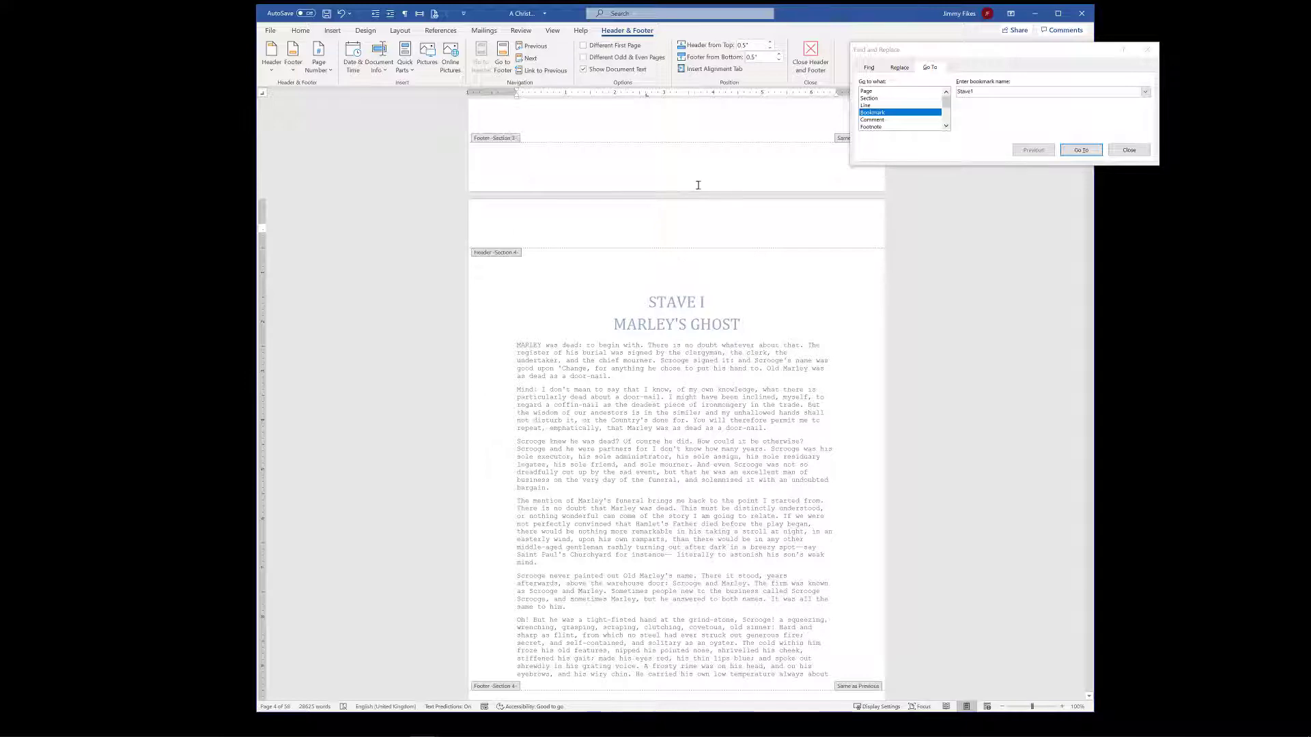
# Review the Section 4 headers on the pages after STAVE I, close the Find and Replace dialog, and enter the page 6 header.
pyautogui.scroll(-2, 796, 260)
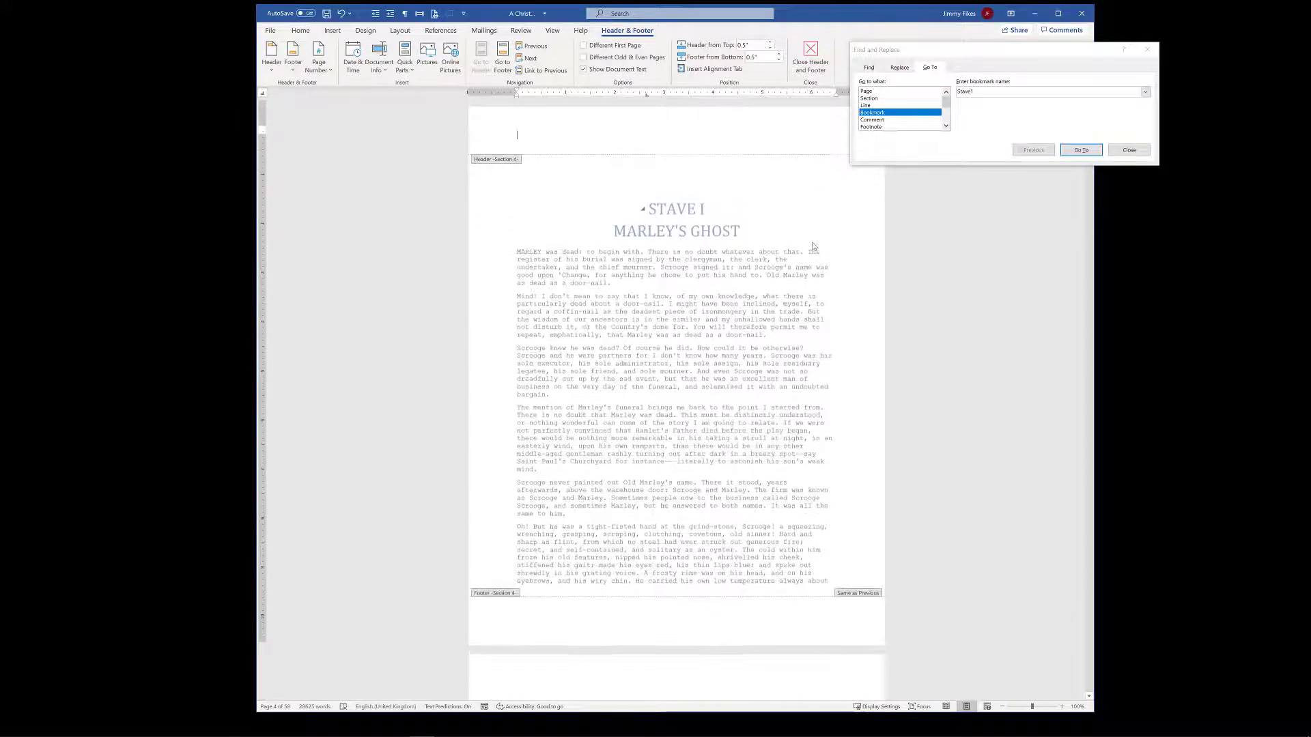
pyautogui.scroll(-10, 812, 247)
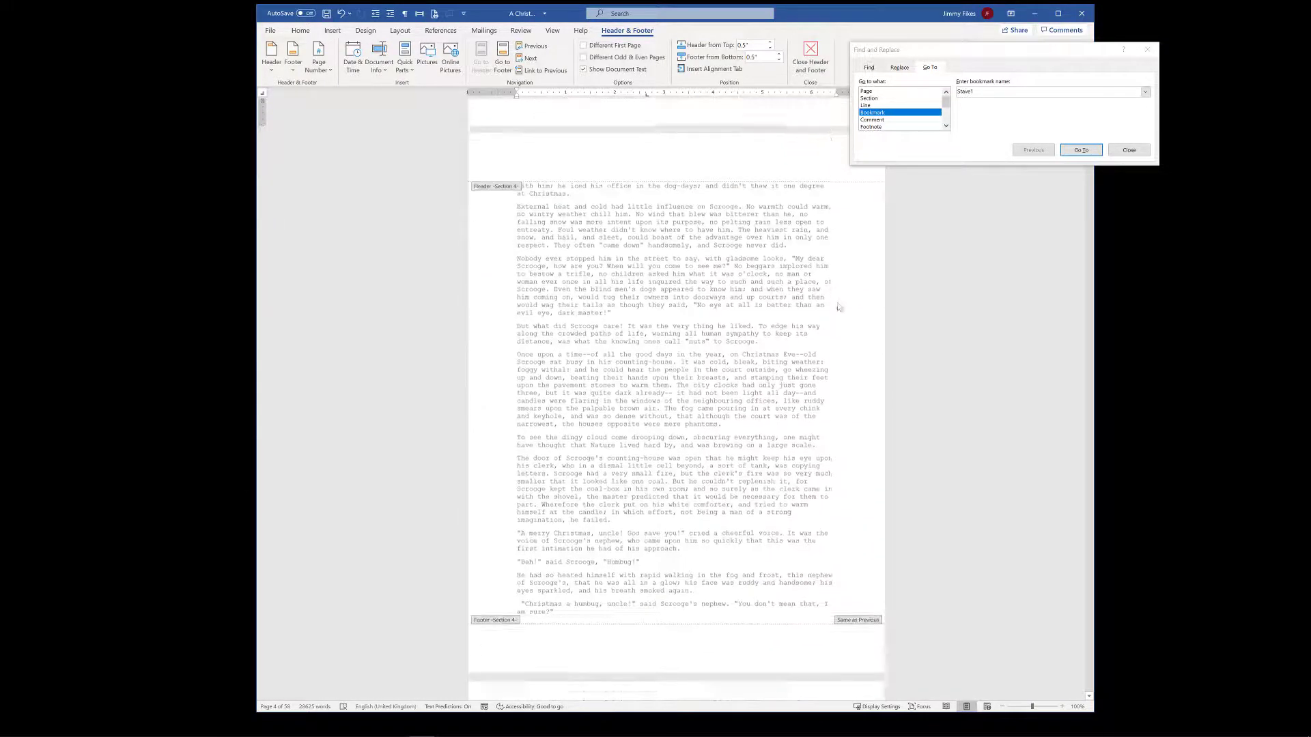
pyautogui.scroll(-10, 839, 307)
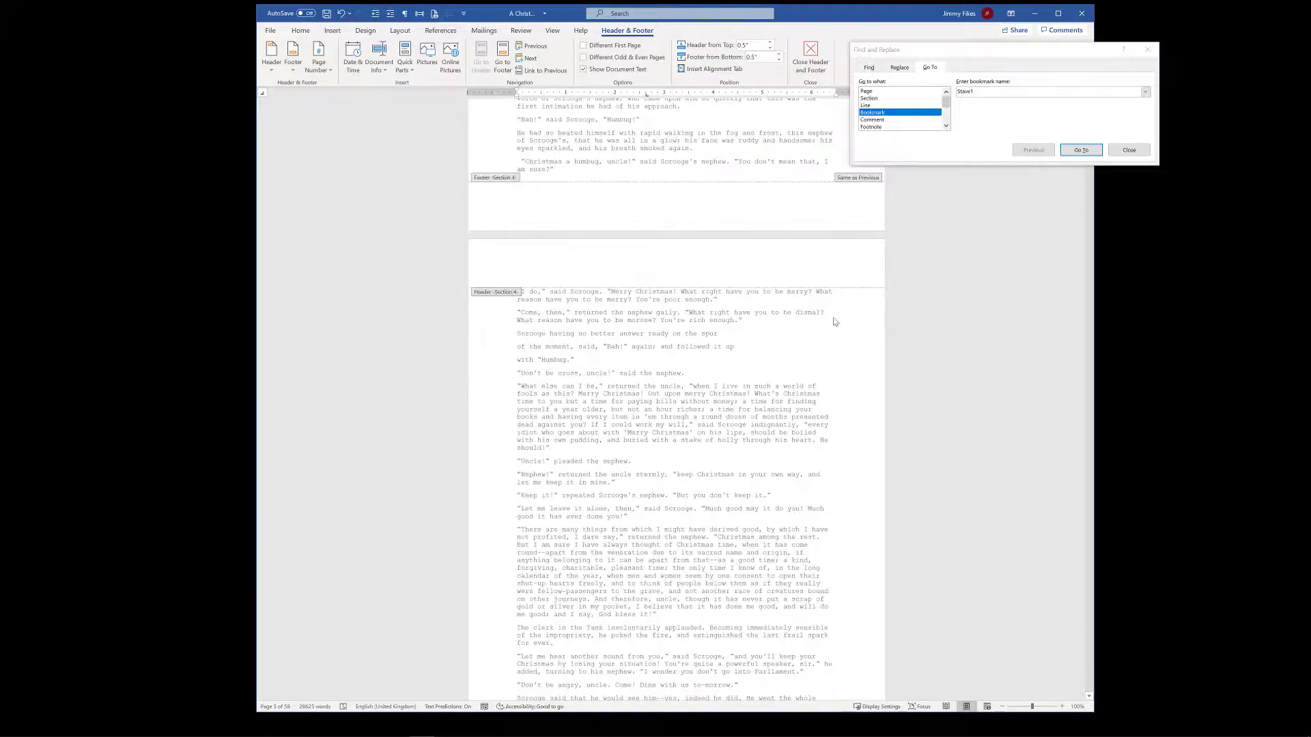
pyautogui.scroll(-3, 834, 322)
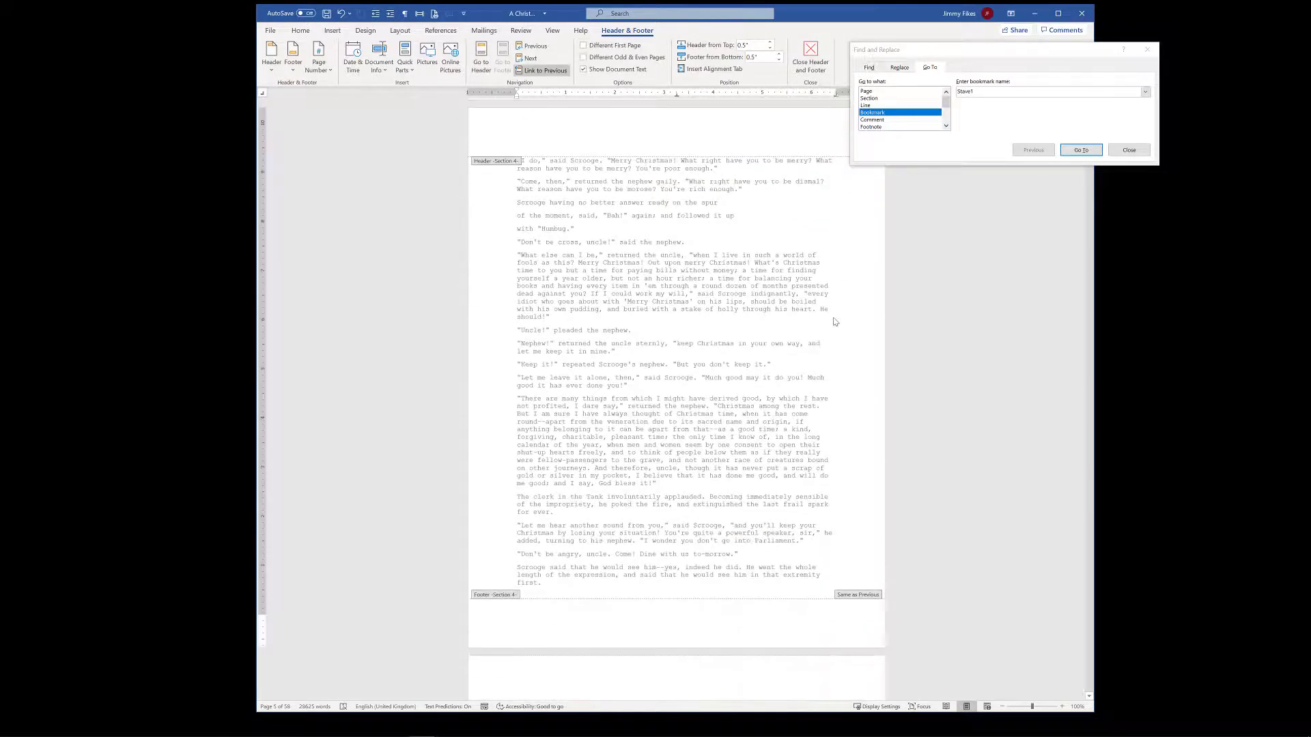
pyautogui.click(1147, 49)
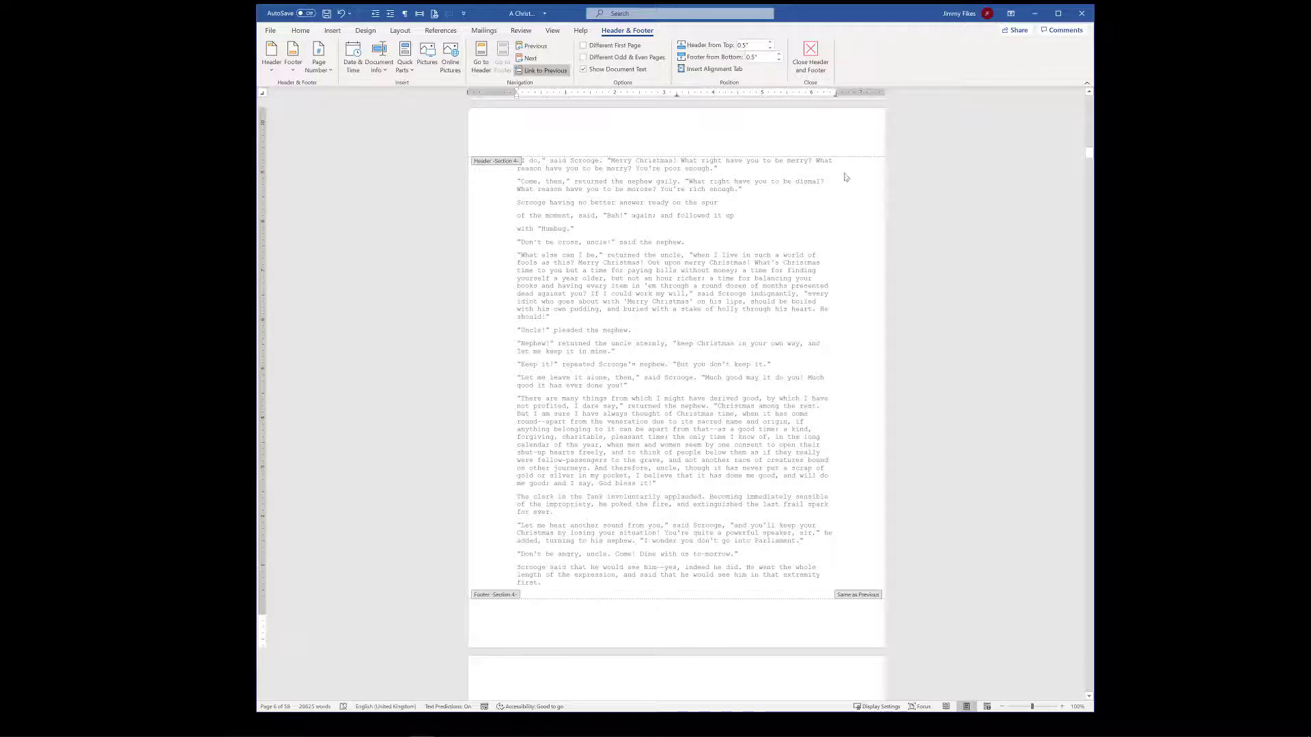
pyautogui.click(793, 137)
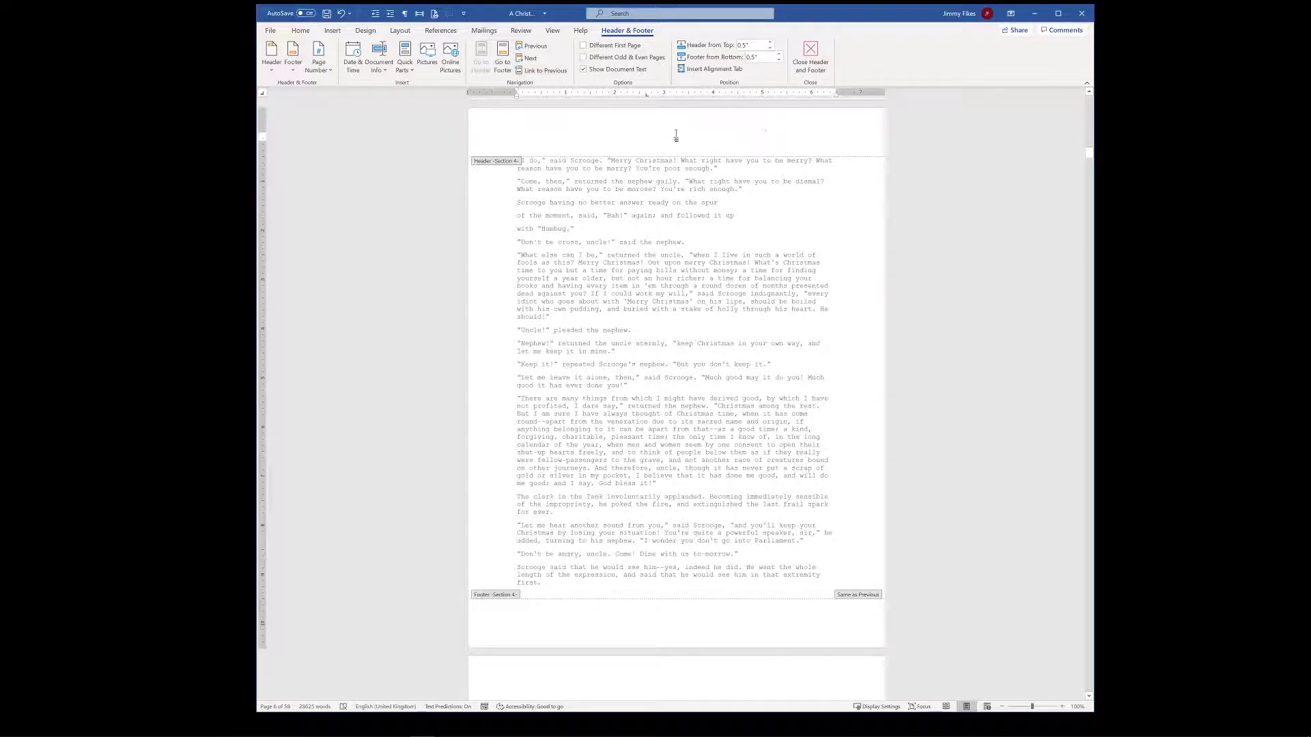
# Look over the Section 4 headers on the pages between STAVE I and STAVE II.
pyautogui.press('pagedown')
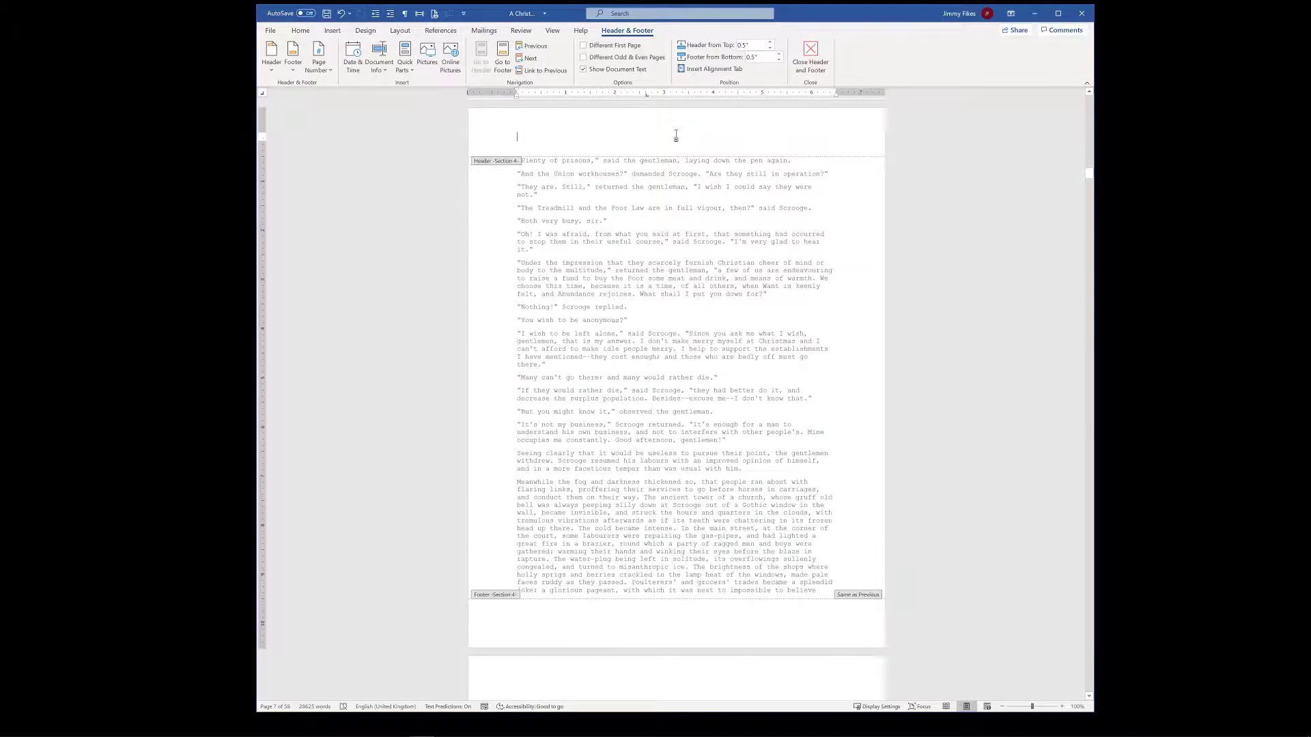
pyautogui.press('pagedown')
pyautogui.press('pagedown')
pyautogui.press('pagedown')
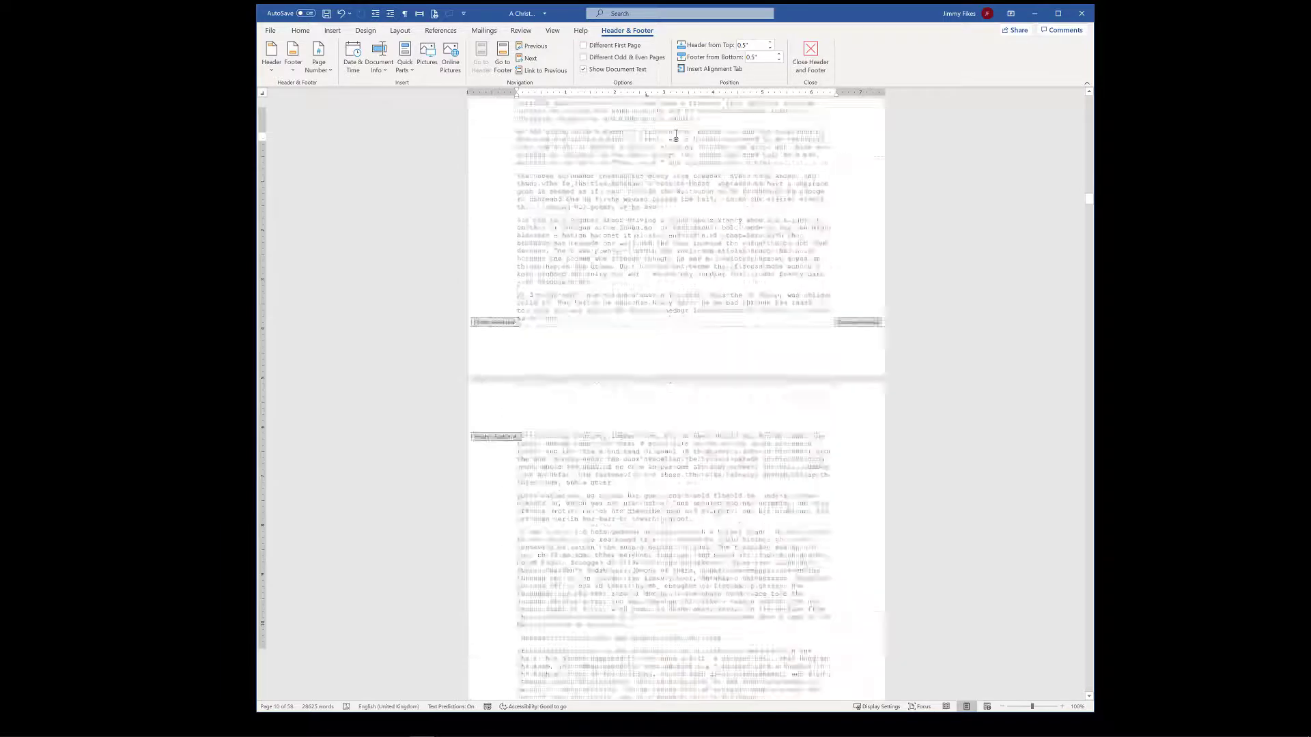
pyautogui.press('pagedown')
pyautogui.press('pagedown')
pyautogui.press('pagedown')
pyautogui.press('pagedown')
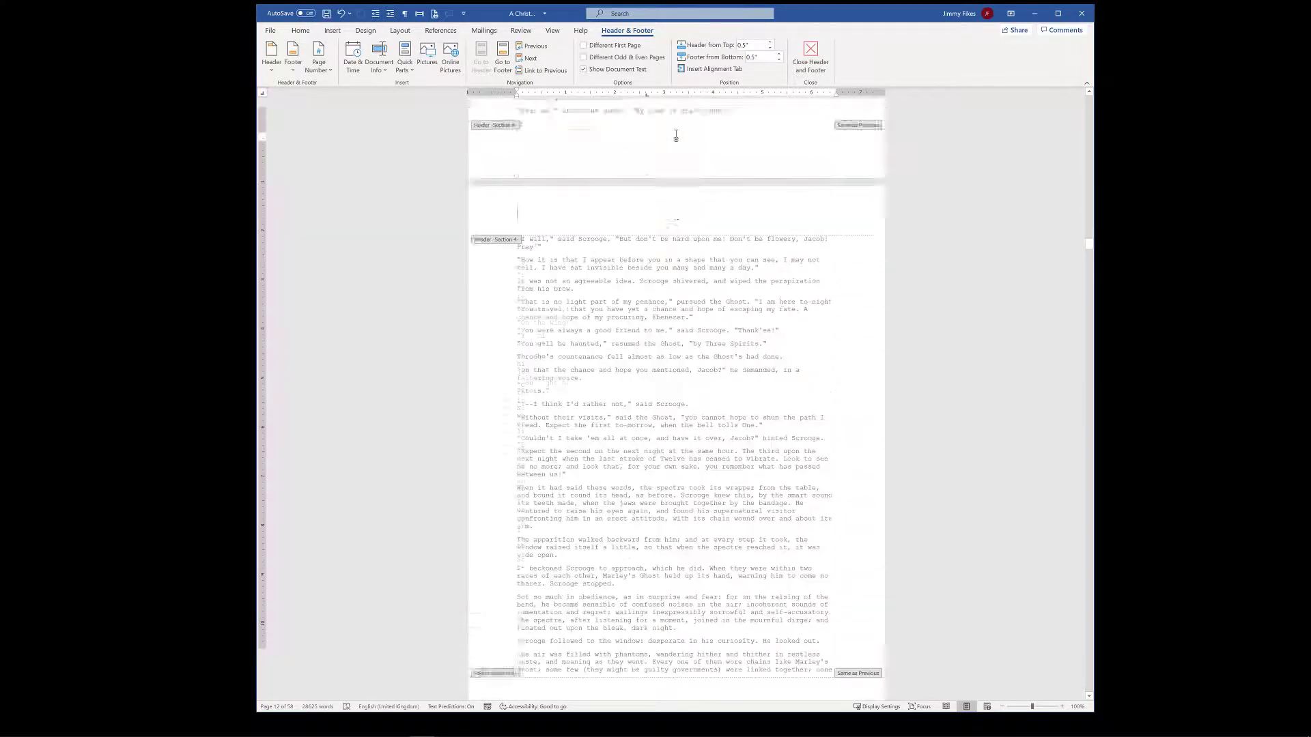
pyautogui.press('pagedown')
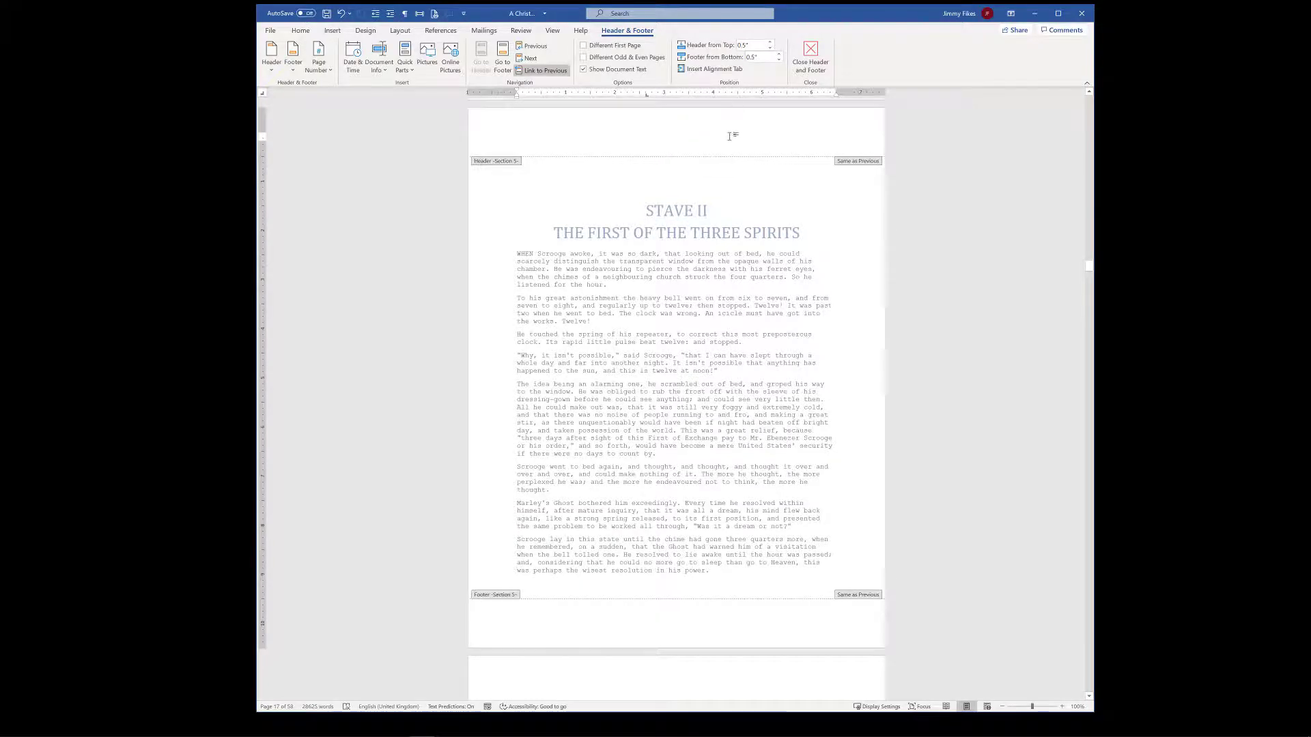
# Unlink the Section 5 header on the STAVE II page from the previous section by turning off Link to Previous.
pyautogui.scroll(3, 740, 188)
pyautogui.scroll(4, 742, 188)
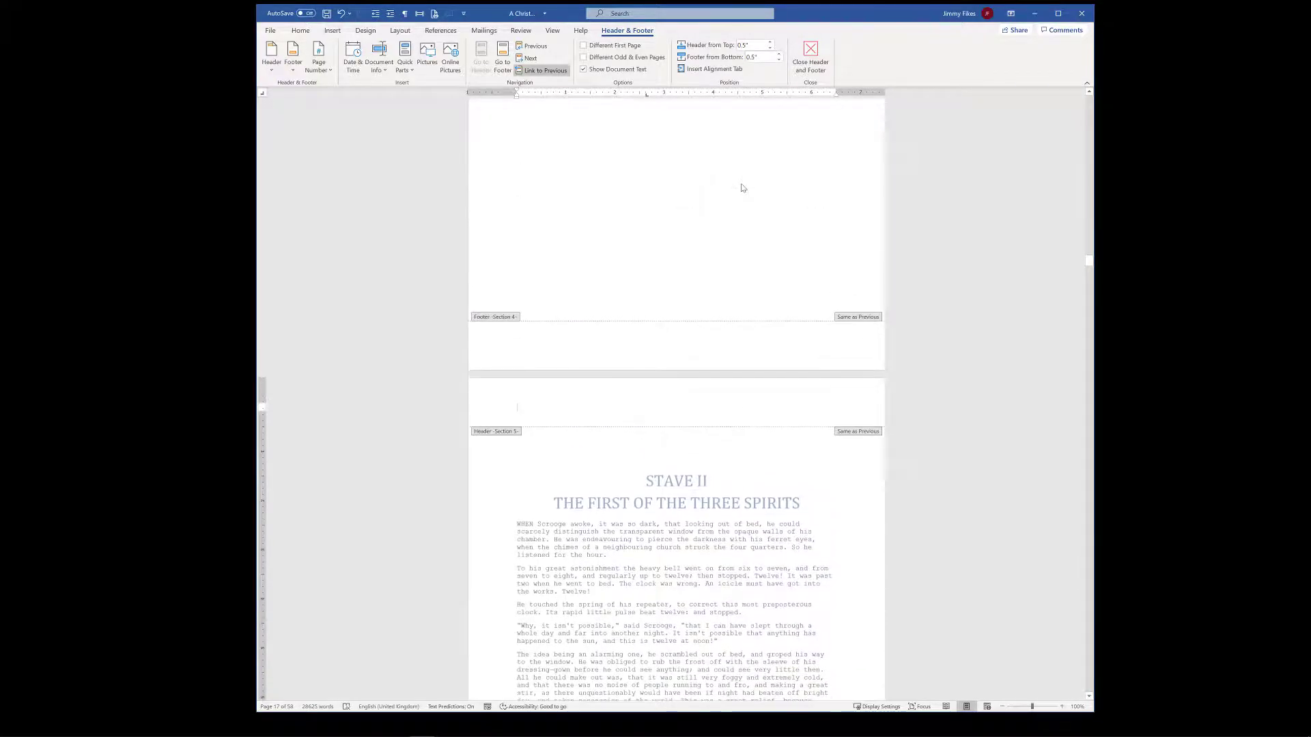
pyautogui.scroll(2, 756, 311)
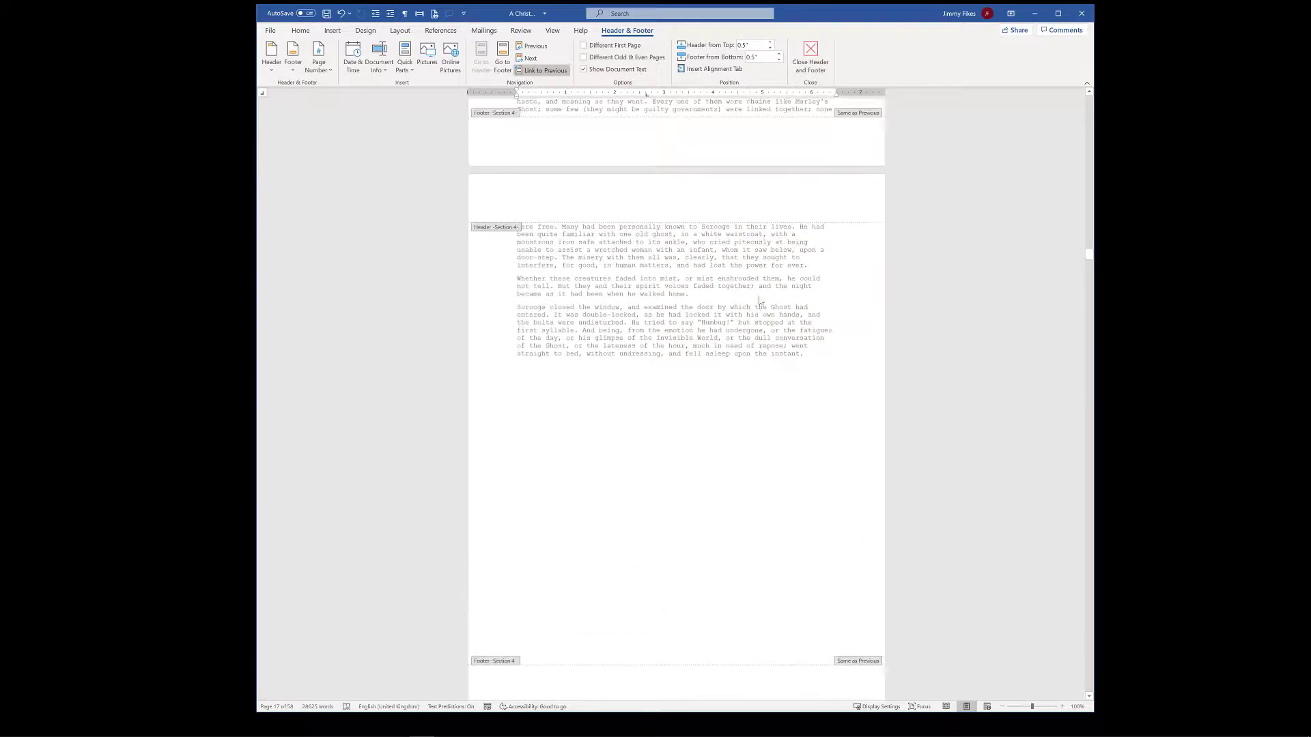
pyautogui.scroll(-5, 785, 252)
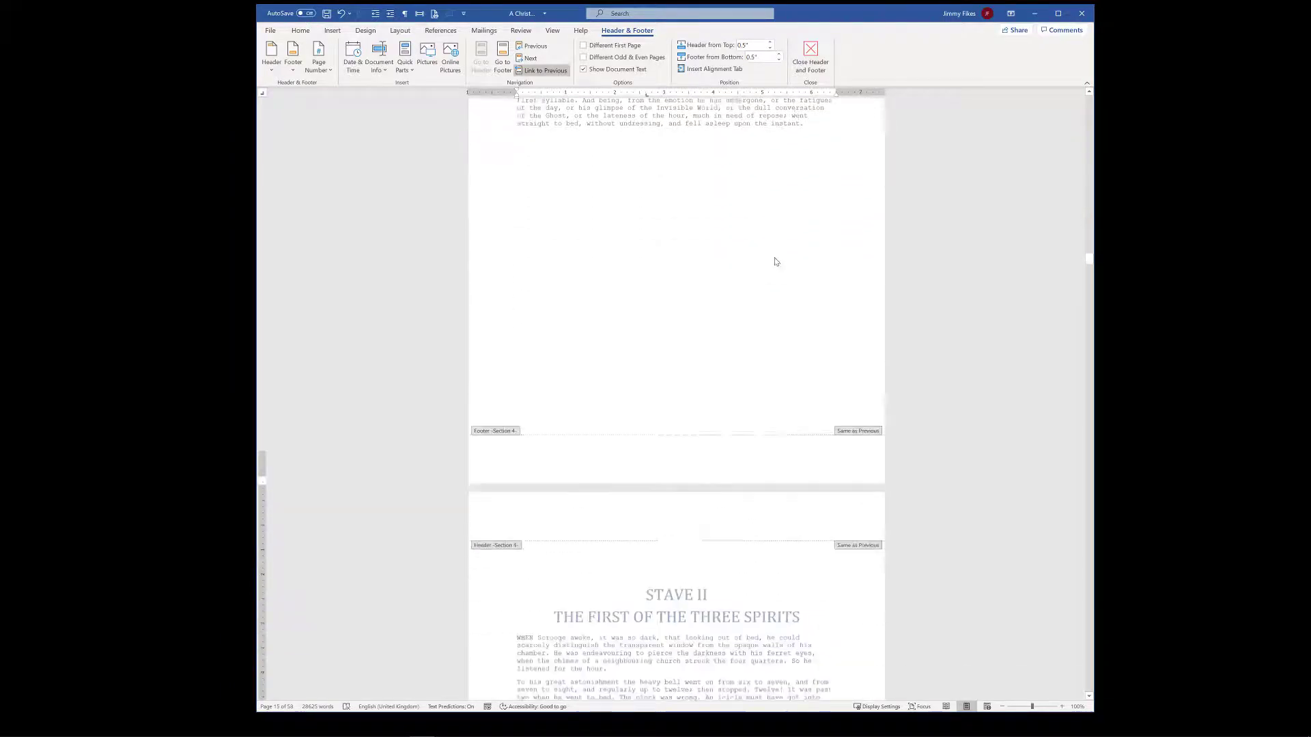
pyautogui.scroll(-1, 700, 323)
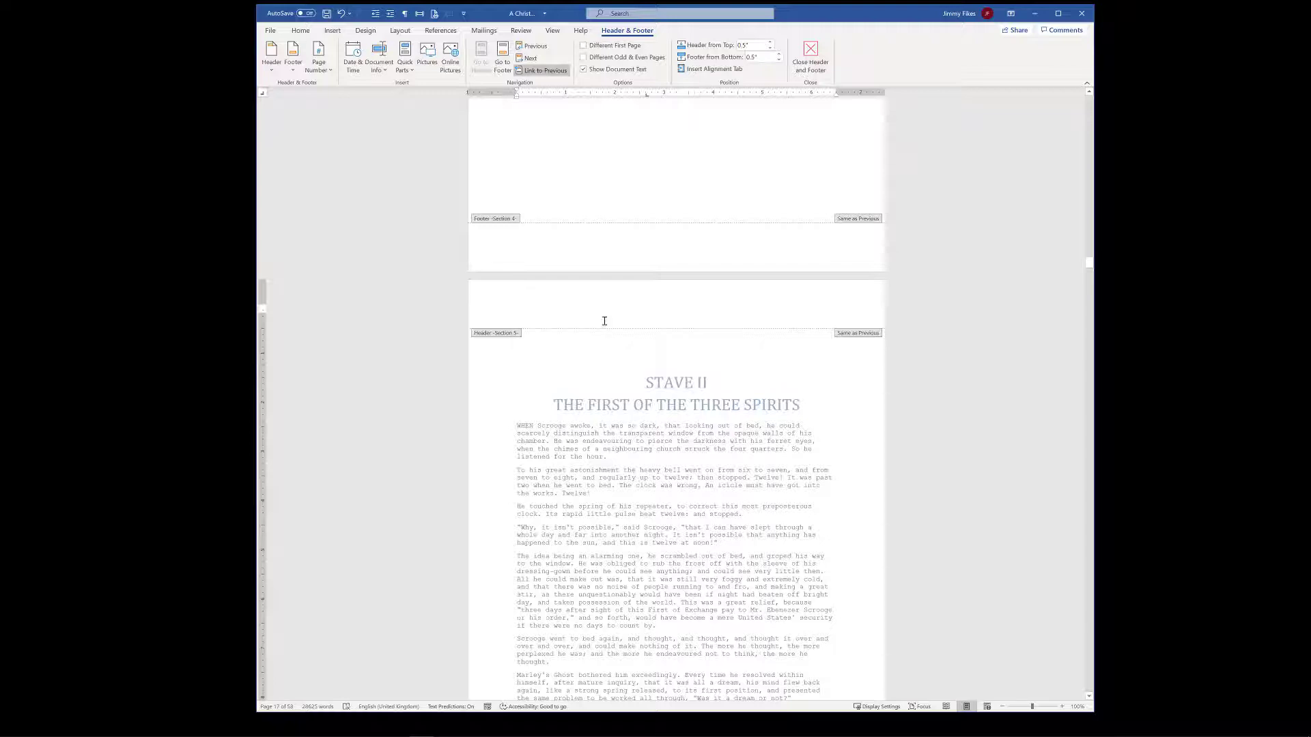
pyautogui.click(682, 306)
pyautogui.click(539, 71)
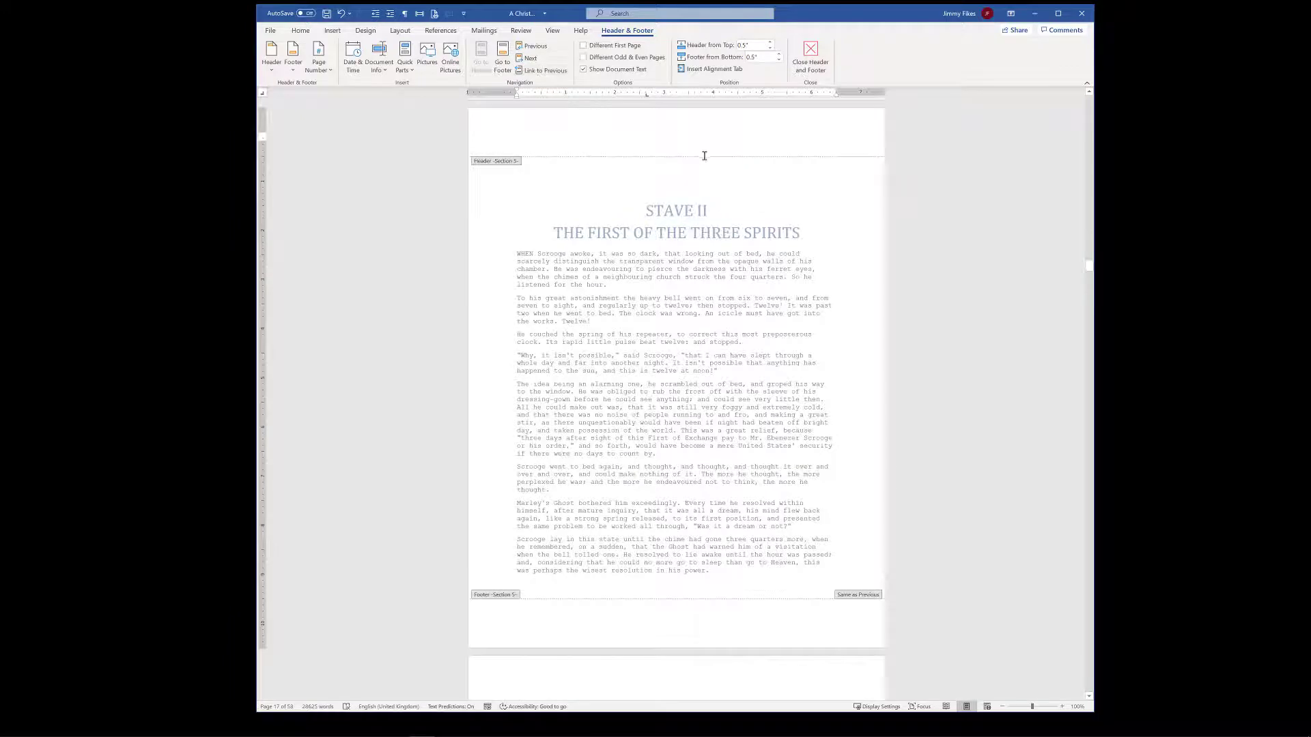
# Turn off Link to Previous for the Section 6 header on the STAVE III page.
pyautogui.scroll(-2, 706, 156)
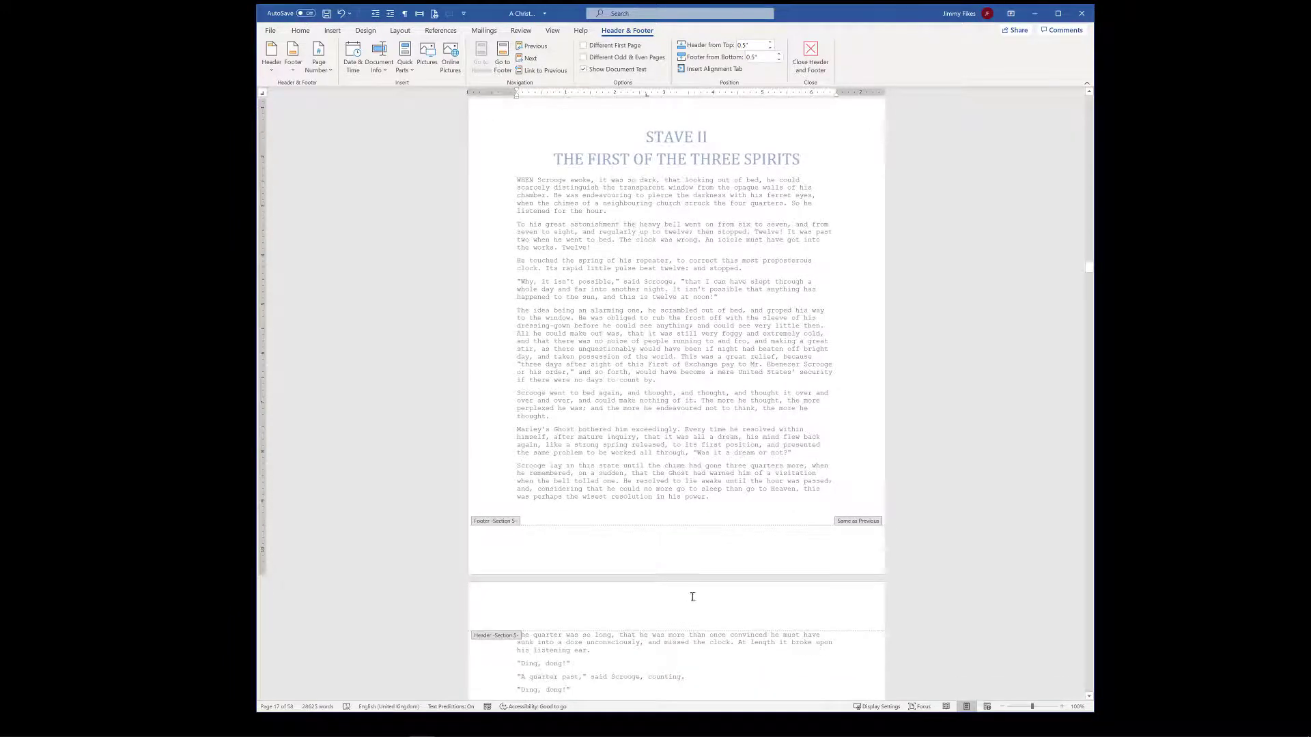
pyautogui.scroll(-4, 693, 596)
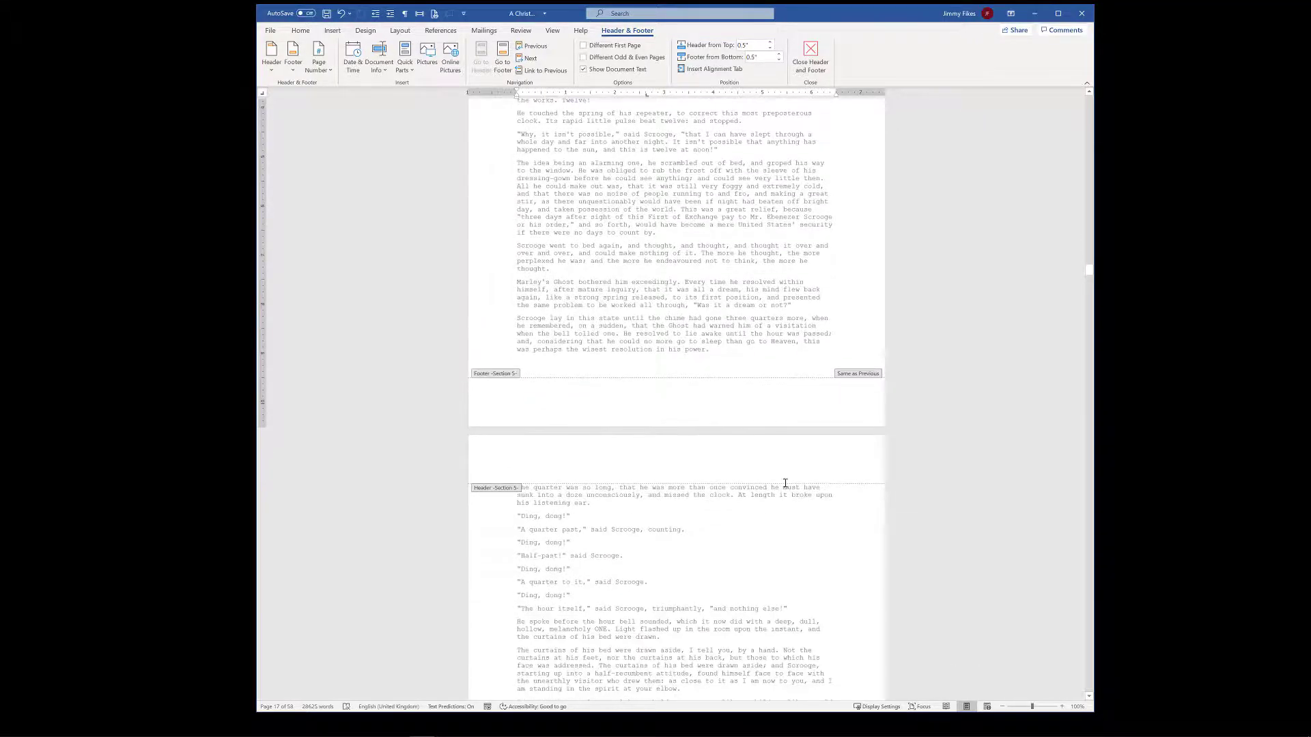
pyautogui.scroll(-3, 820, 467)
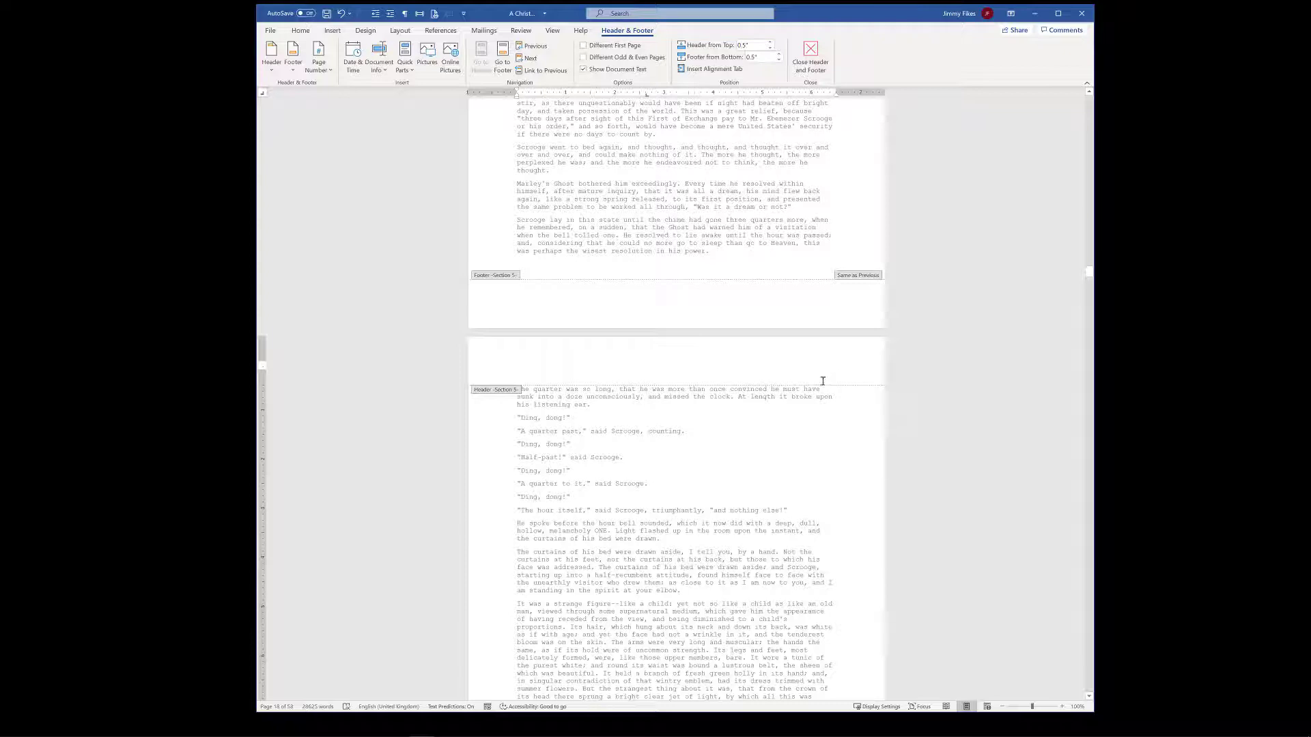
pyautogui.scroll(-3, 792, 301)
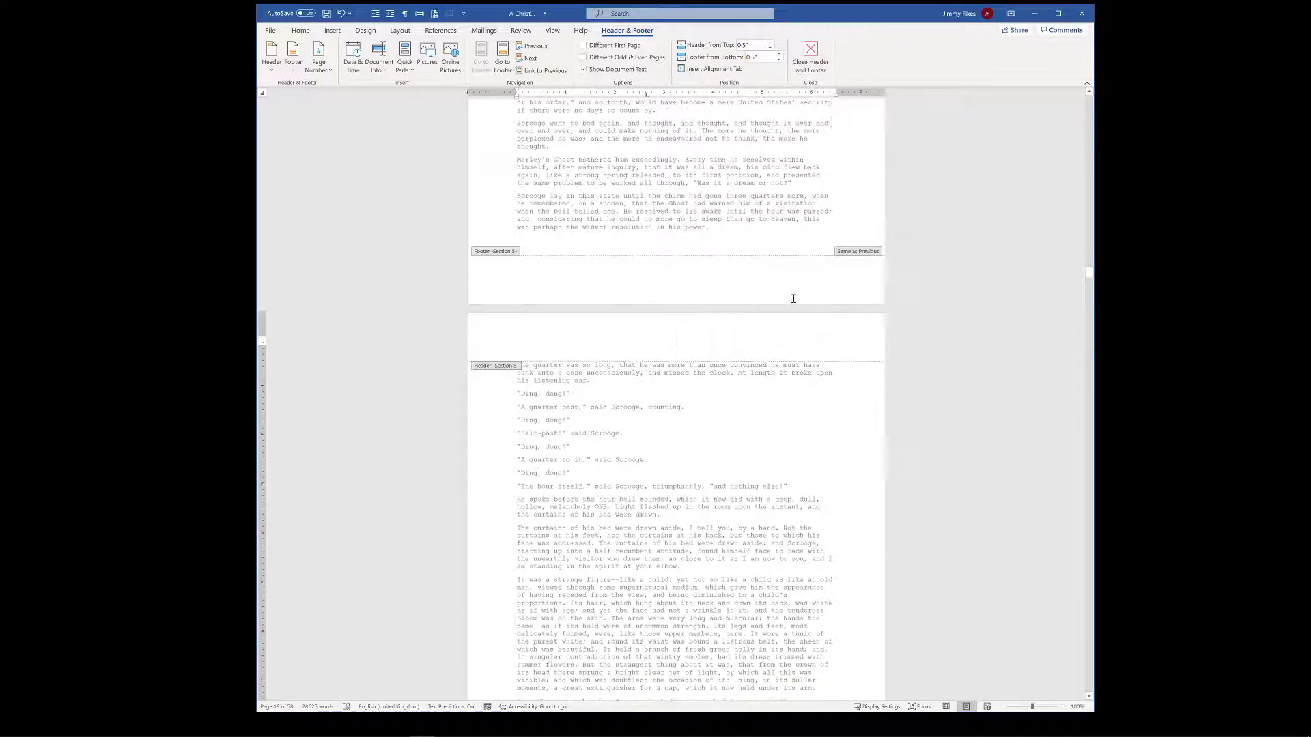
pyautogui.scroll(-20, 793, 302)
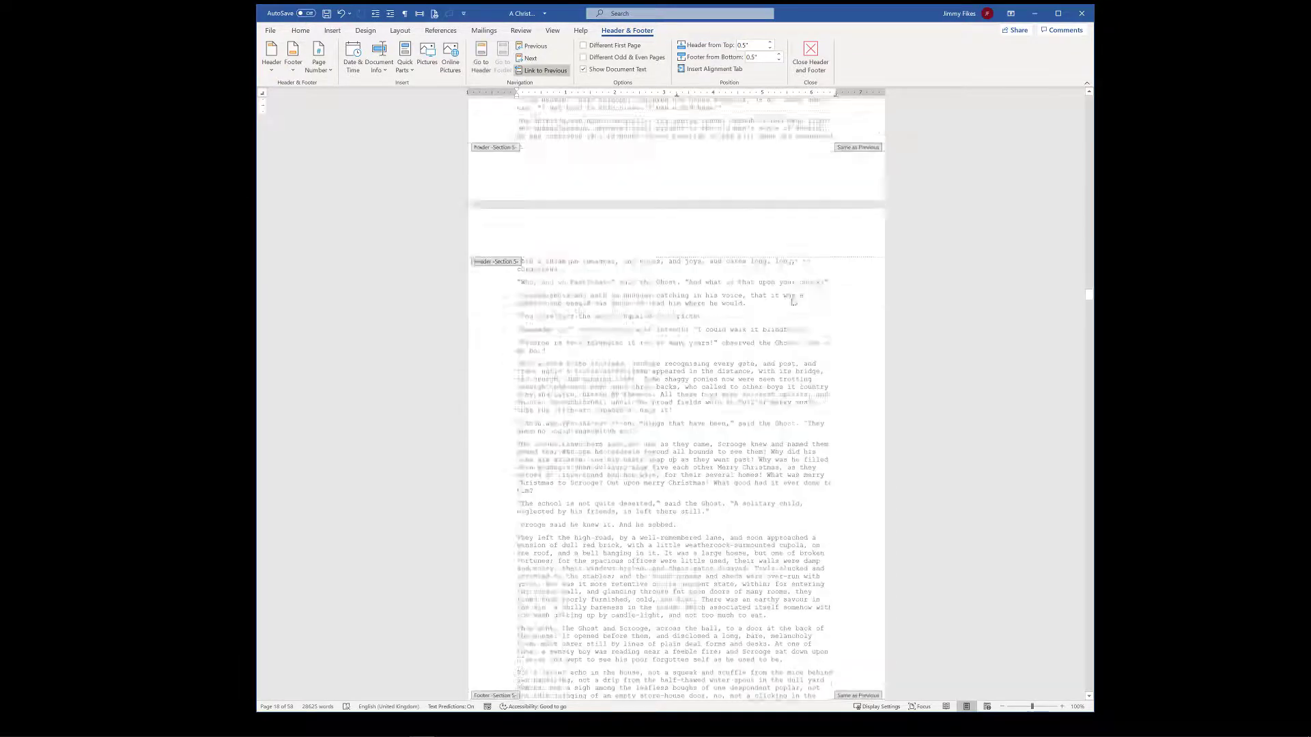
pyautogui.scroll(-20, 792, 300)
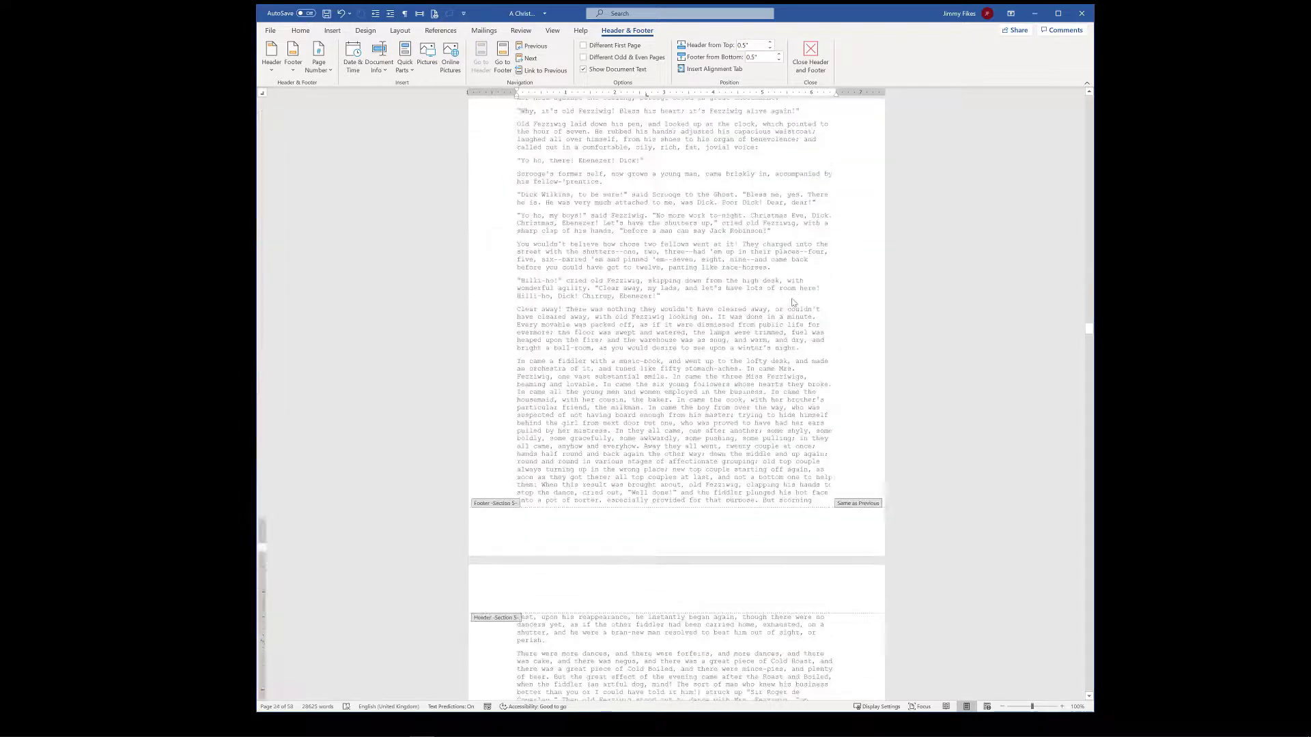
pyautogui.scroll(-20, 792, 303)
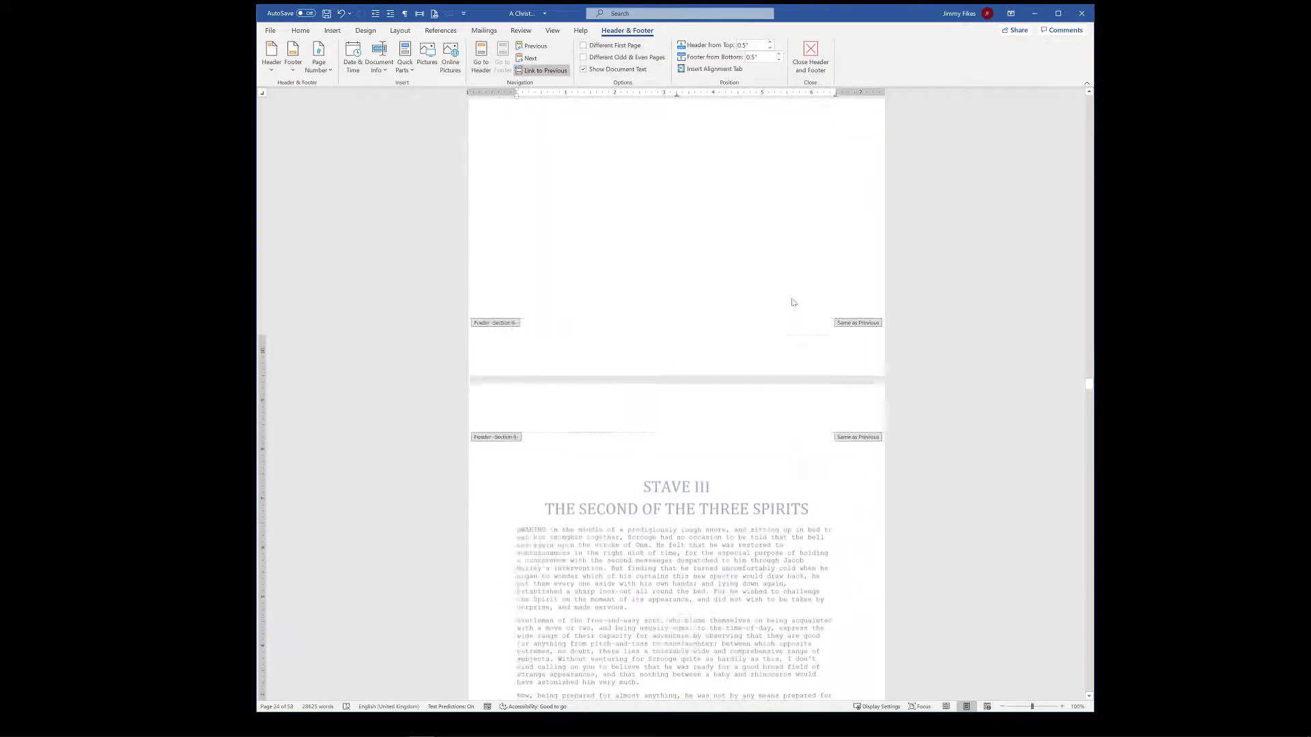
pyautogui.scroll(-8, 794, 303)
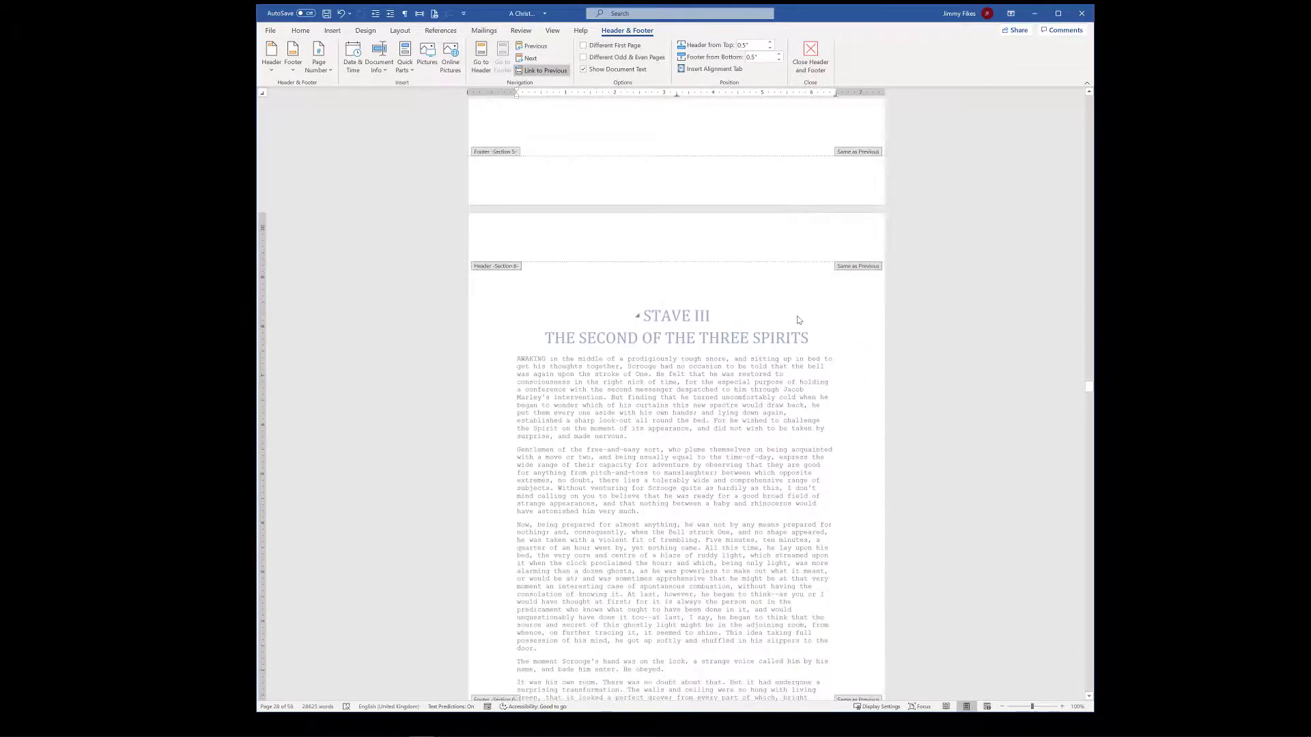
pyautogui.click(703, 149)
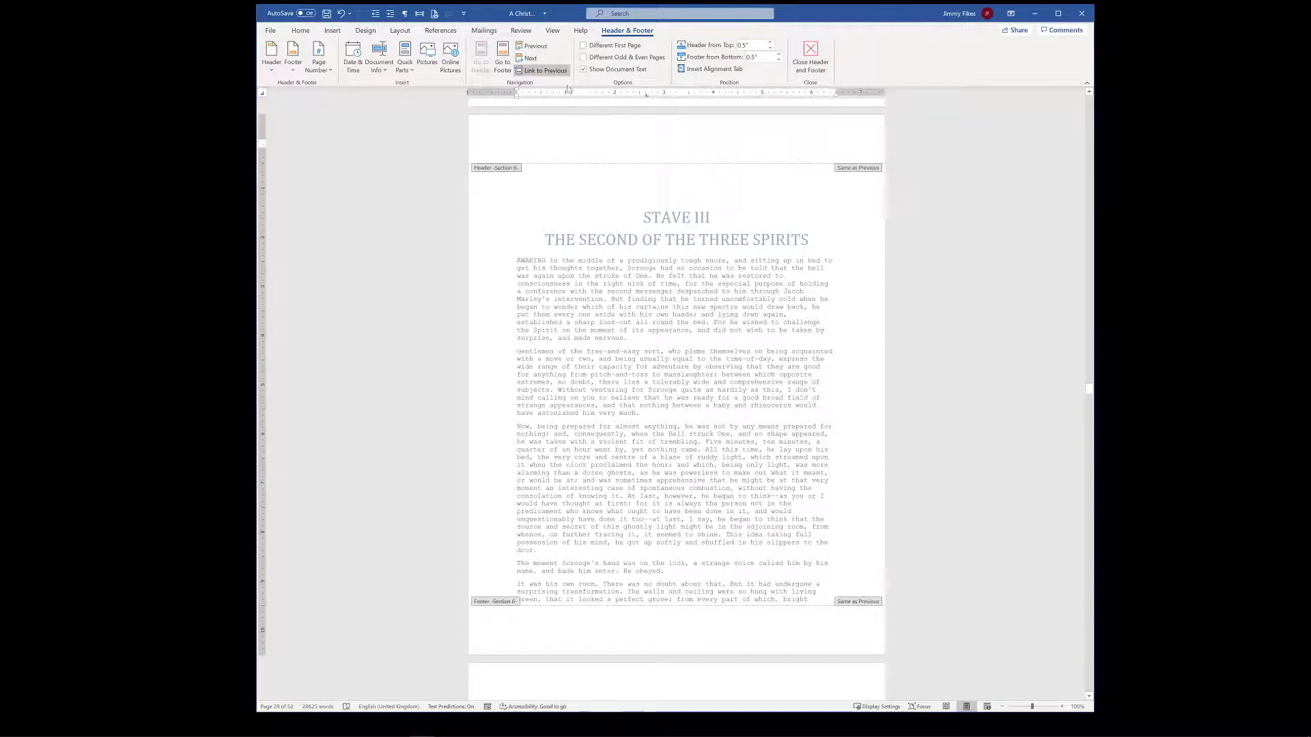
pyautogui.click(547, 71)
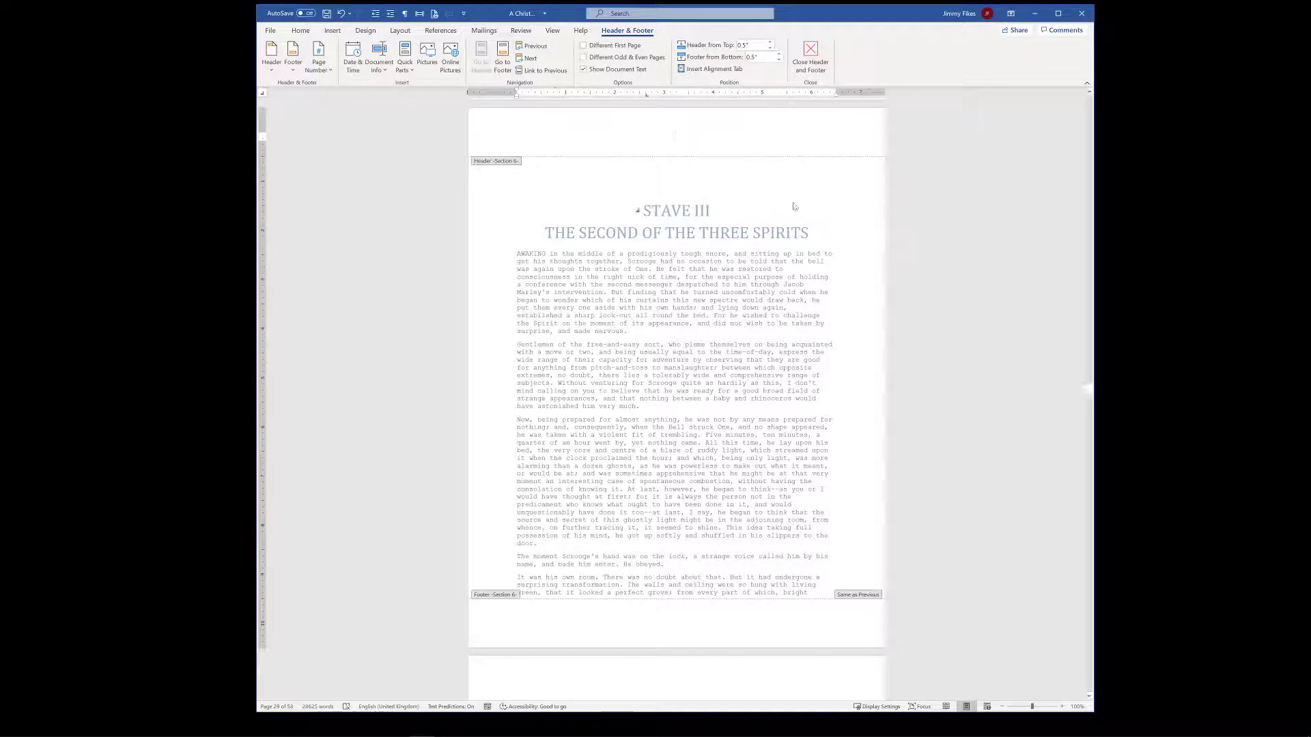
# Turn off Link to Previous for the Section 7 header on the STAVE IV page.
pyautogui.scroll(-1, 812, 198)
pyautogui.scroll(1, 830, 187)
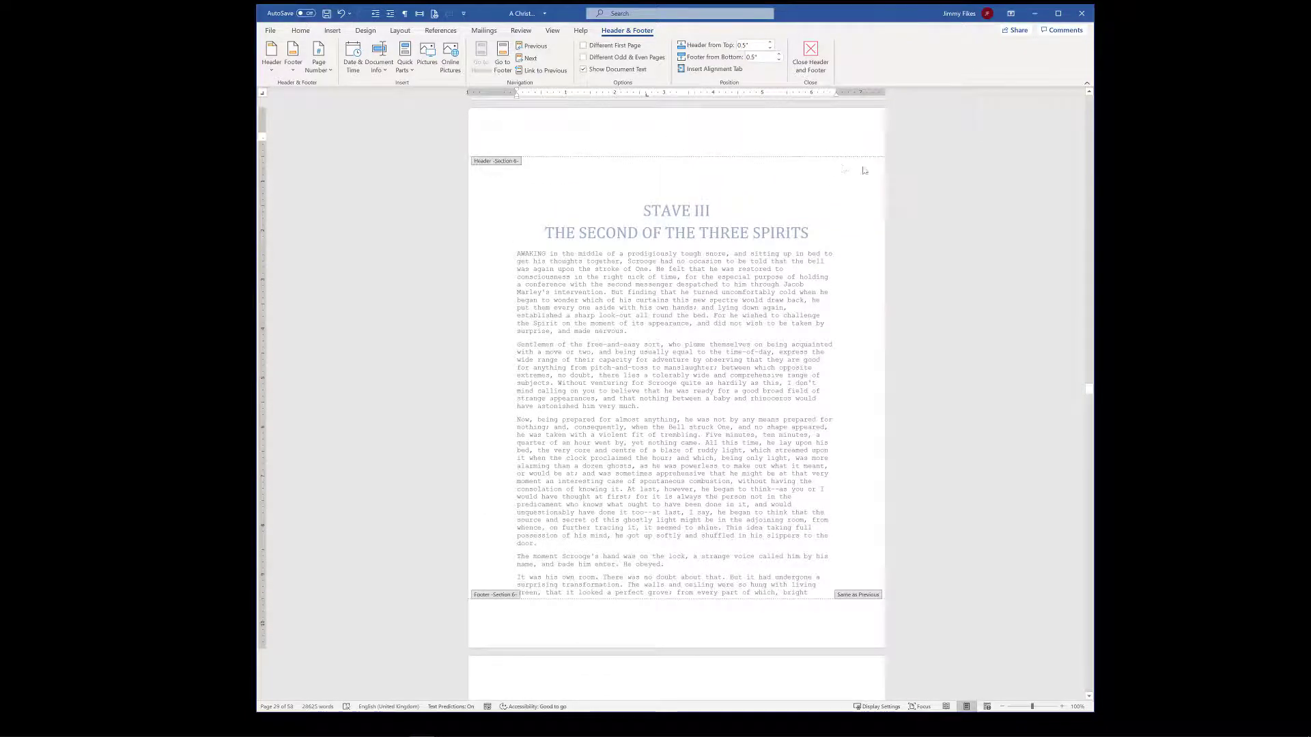
pyautogui.scroll(-5, 832, 266)
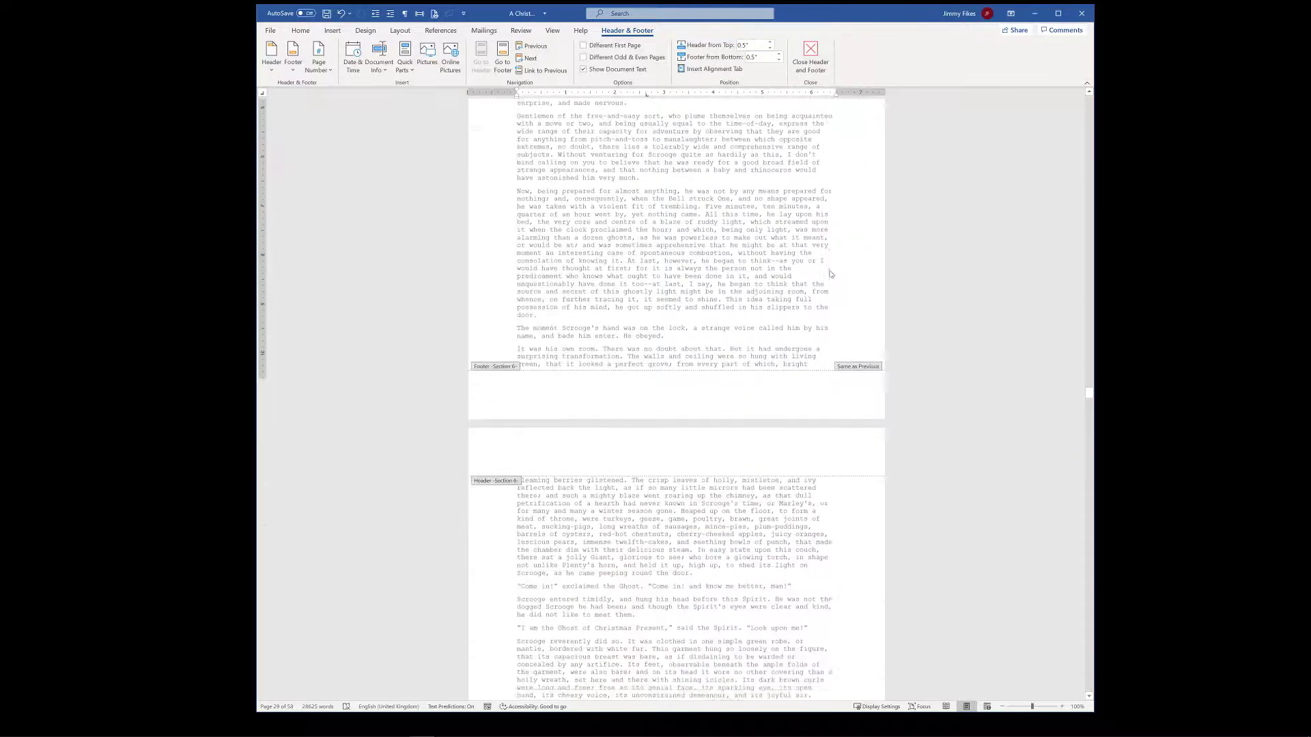
pyautogui.scroll(-6, 832, 276)
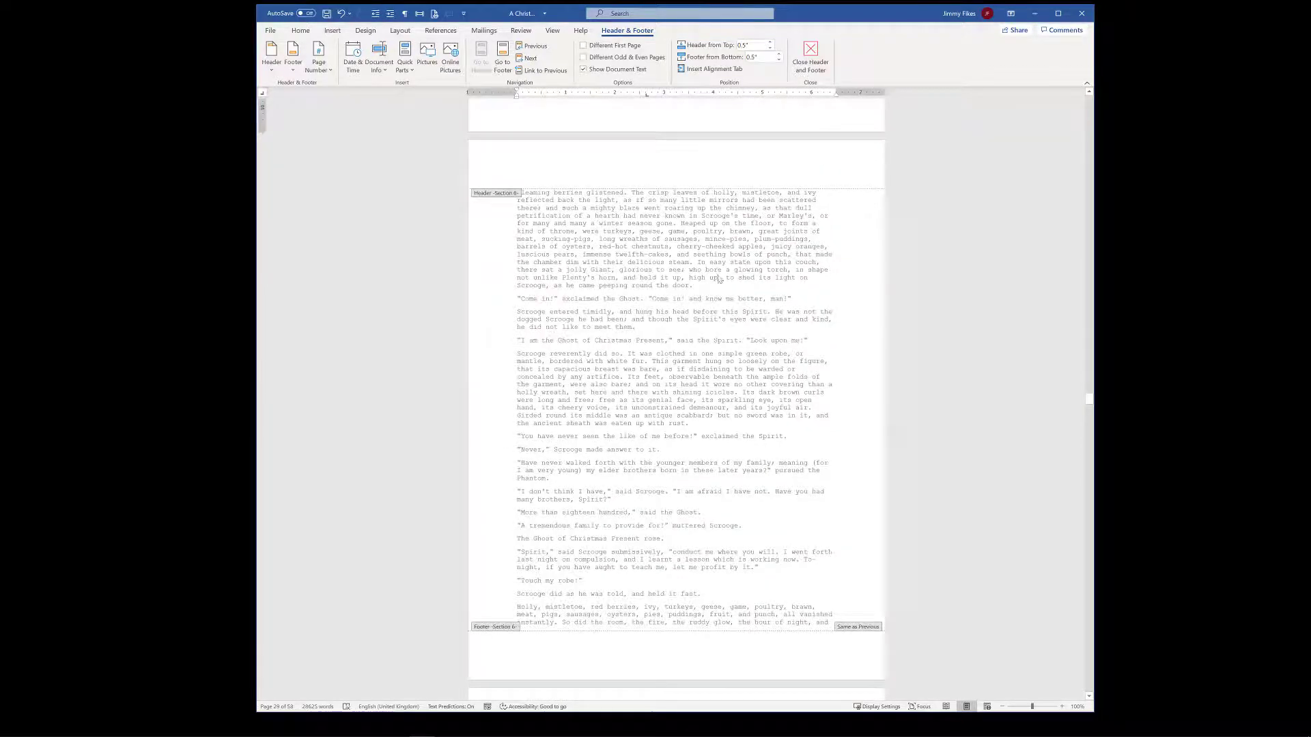
pyautogui.press('pagedown')
pyautogui.press('pagedown')
pyautogui.press('pagedown')
pyautogui.press('pagedown')
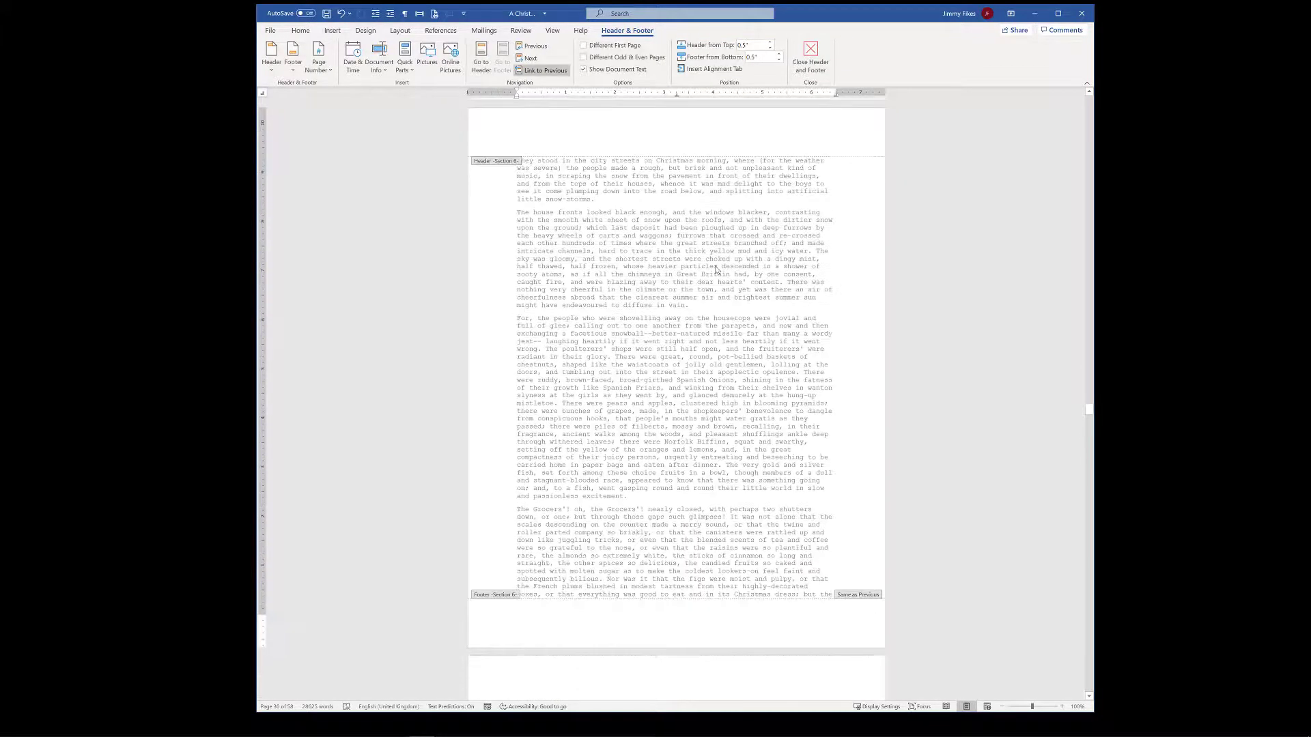
pyautogui.press('pagedown')
pyautogui.press('pagedown')
pyautogui.press('pagedown')
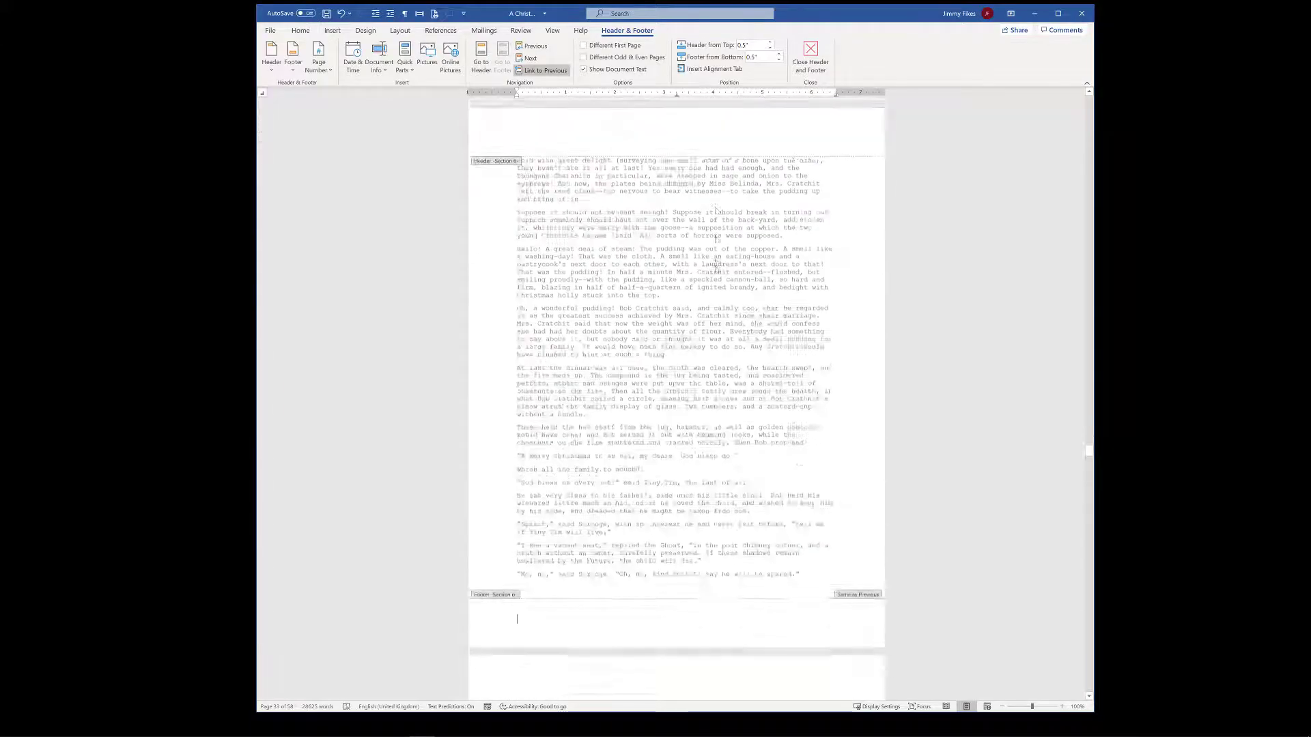
pyautogui.press('pagedown')
pyautogui.press('pagedown')
pyautogui.press('pagedown')
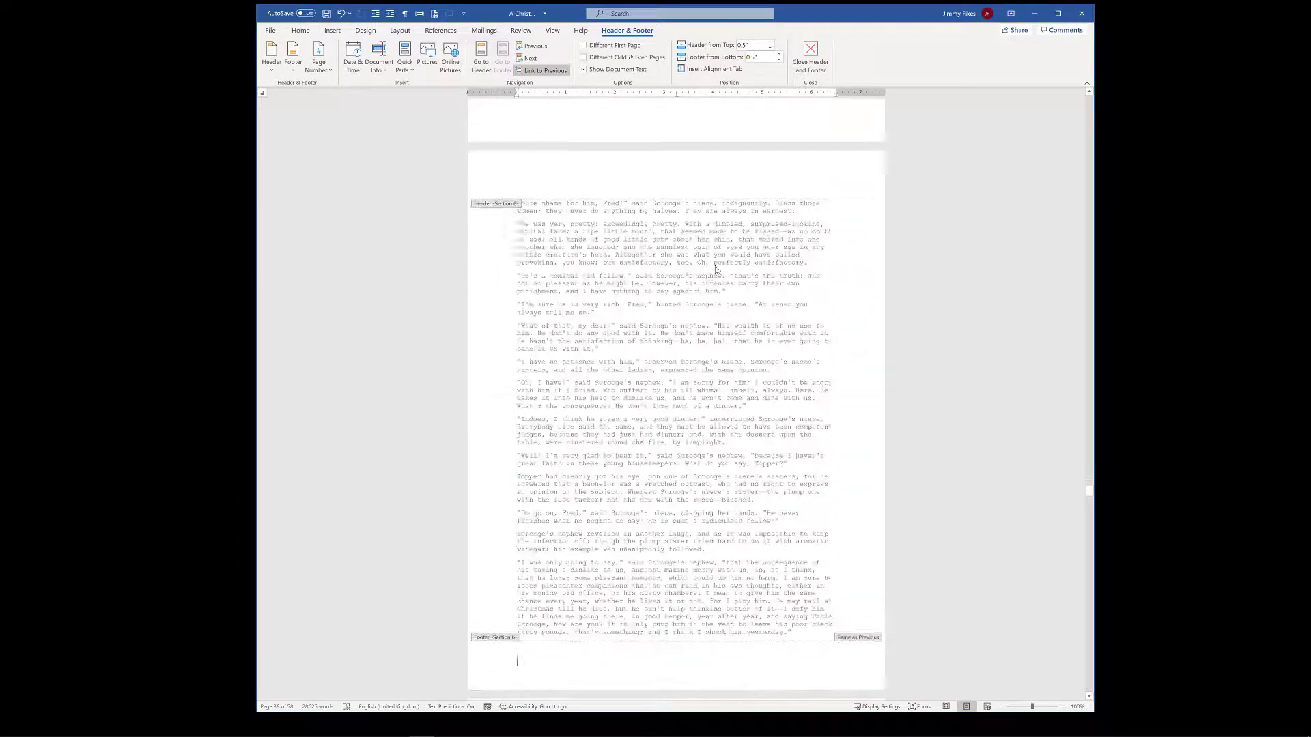
pyautogui.press('pagedown')
pyautogui.press('pagedown')
pyautogui.press('pagedown')
pyautogui.press('pagedown')
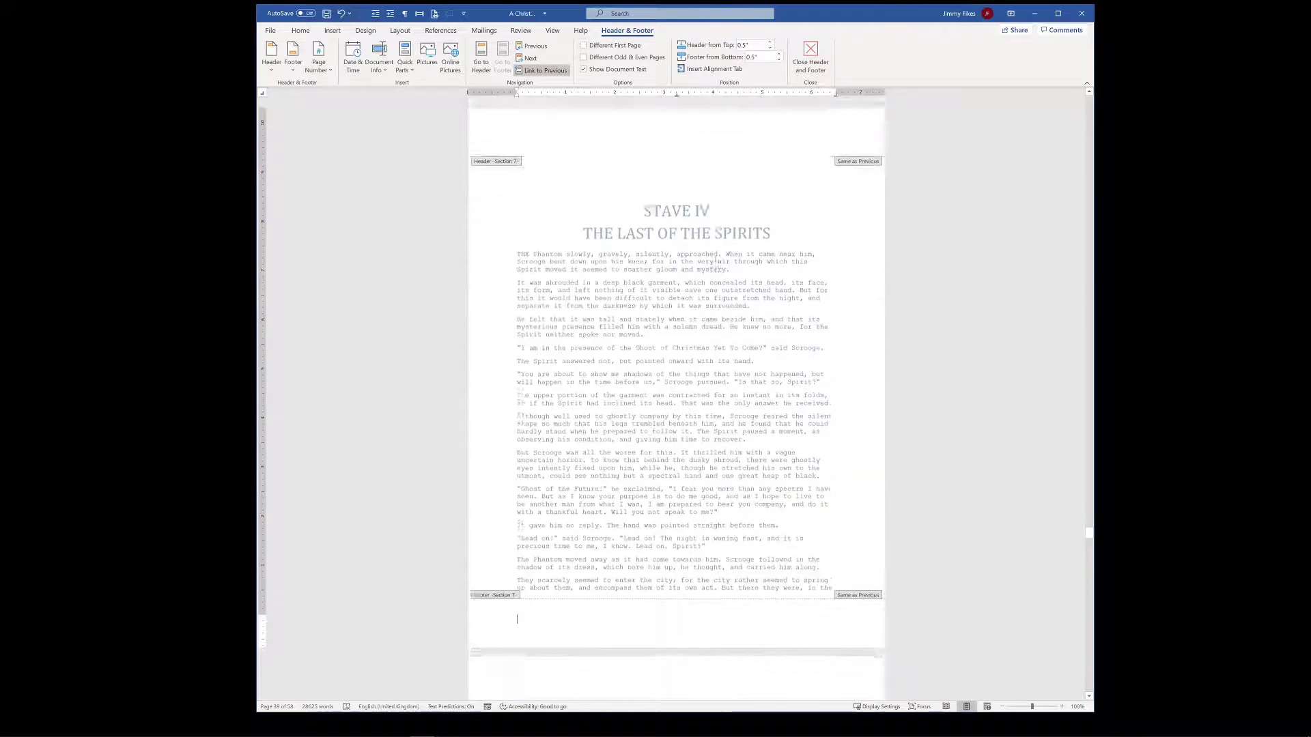
pyautogui.scroll(2, 715, 269)
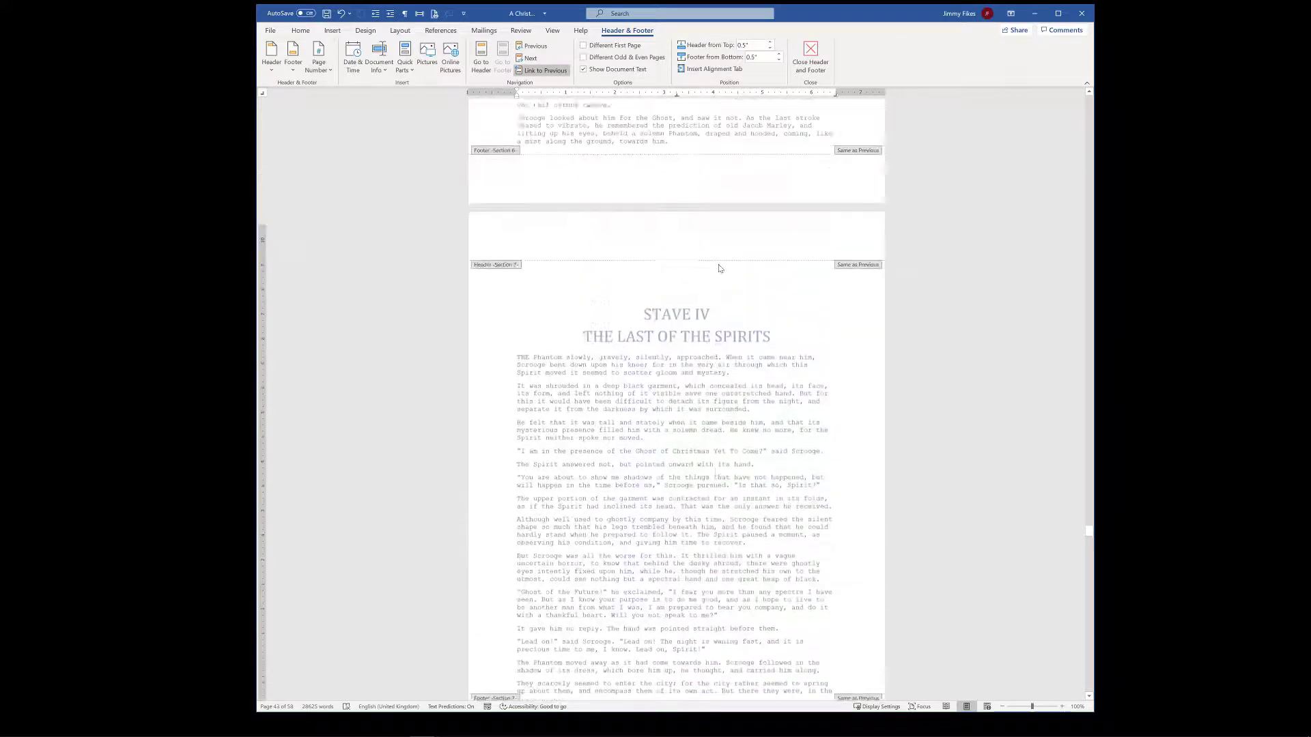
pyautogui.click(717, 259)
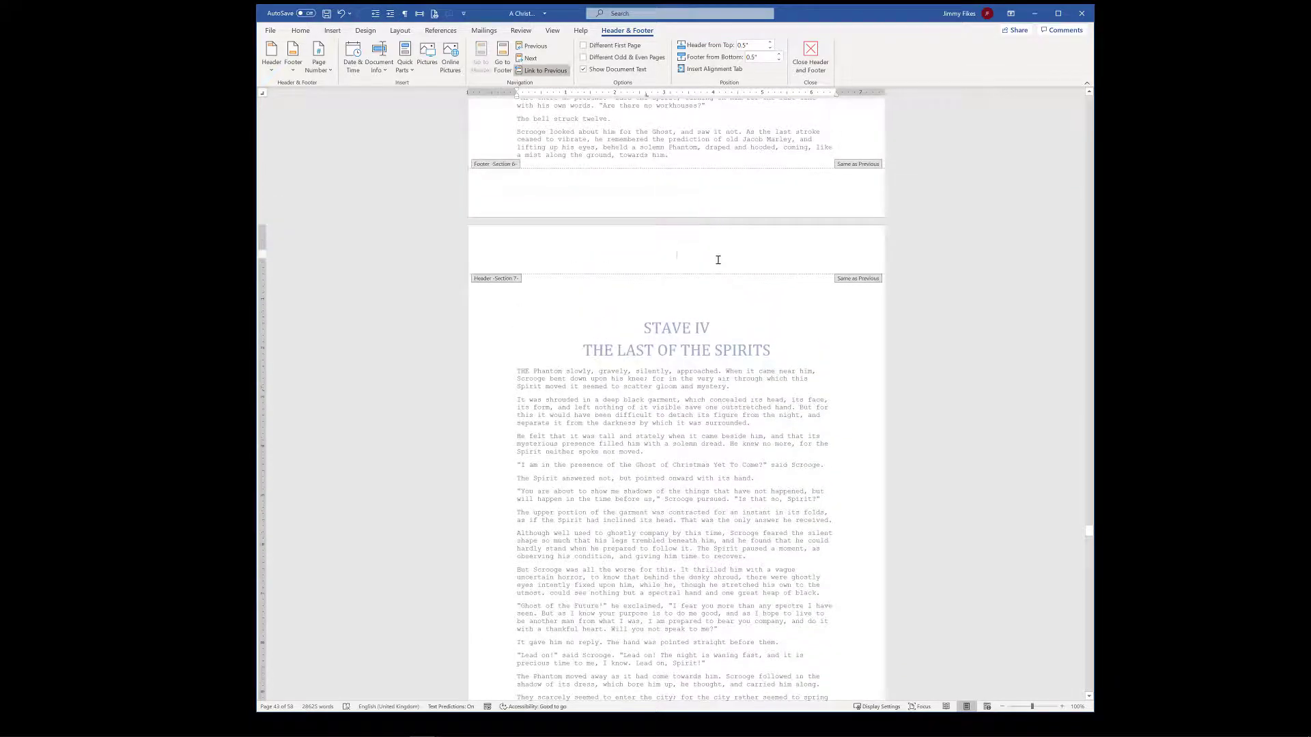
pyautogui.click(543, 70)
# Turn off Link to Previous for the Section 8 header on the STAVE V page.
pyautogui.scroll(-3, 572, 132)
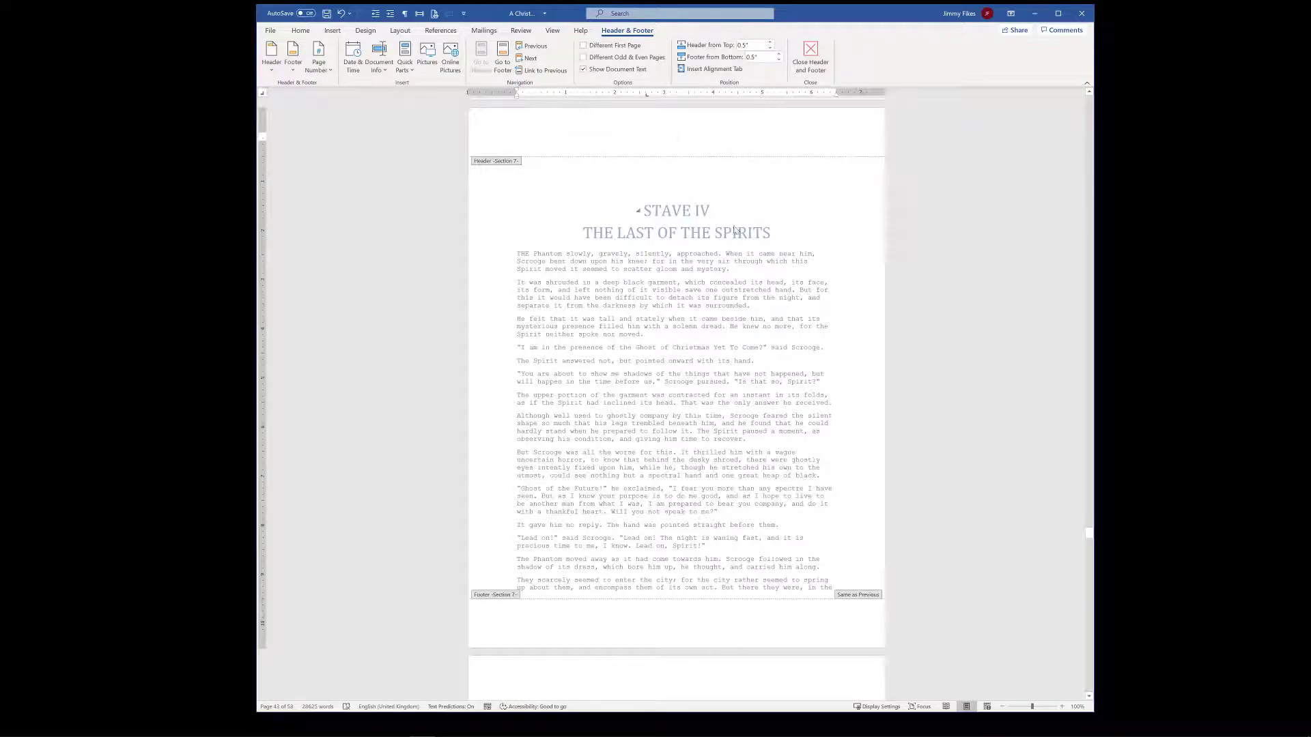
pyautogui.scroll(-20, 735, 230)
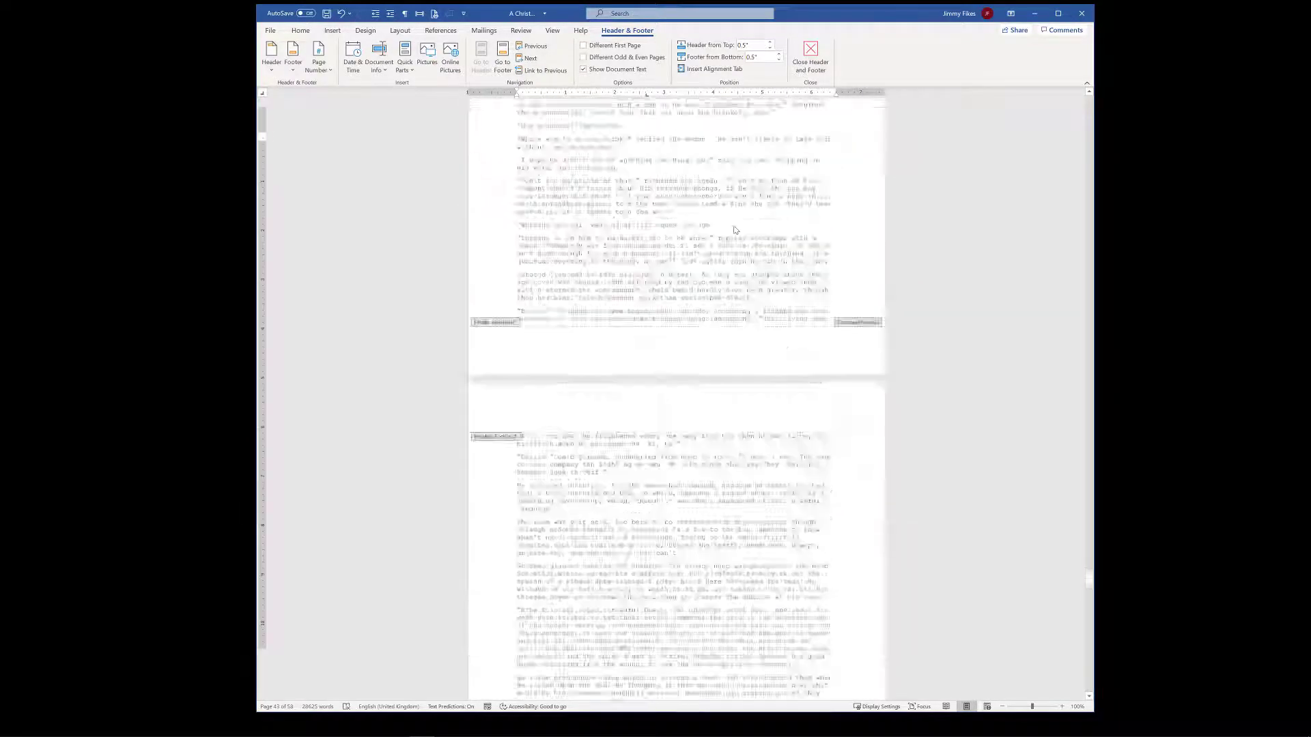
pyautogui.scroll(-20, 735, 230)
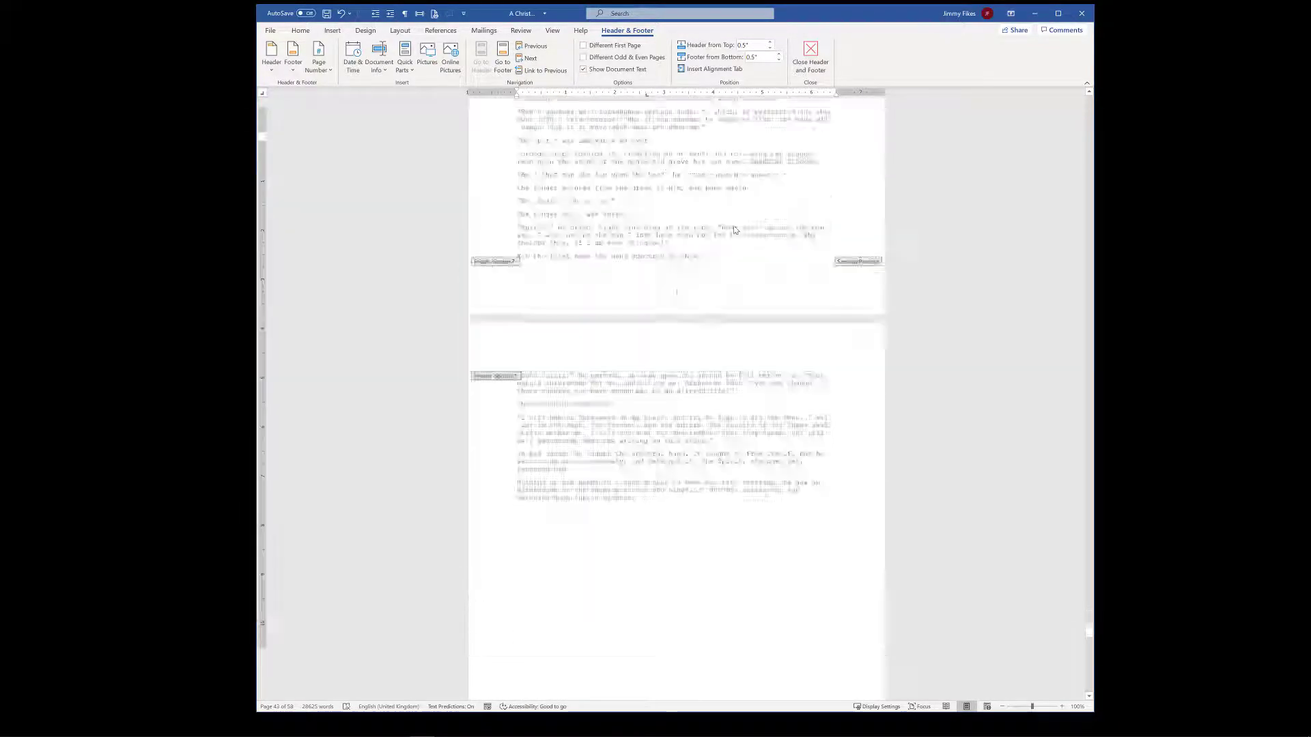
pyautogui.scroll(-15, 735, 230)
pyautogui.scroll(-5, 735, 230)
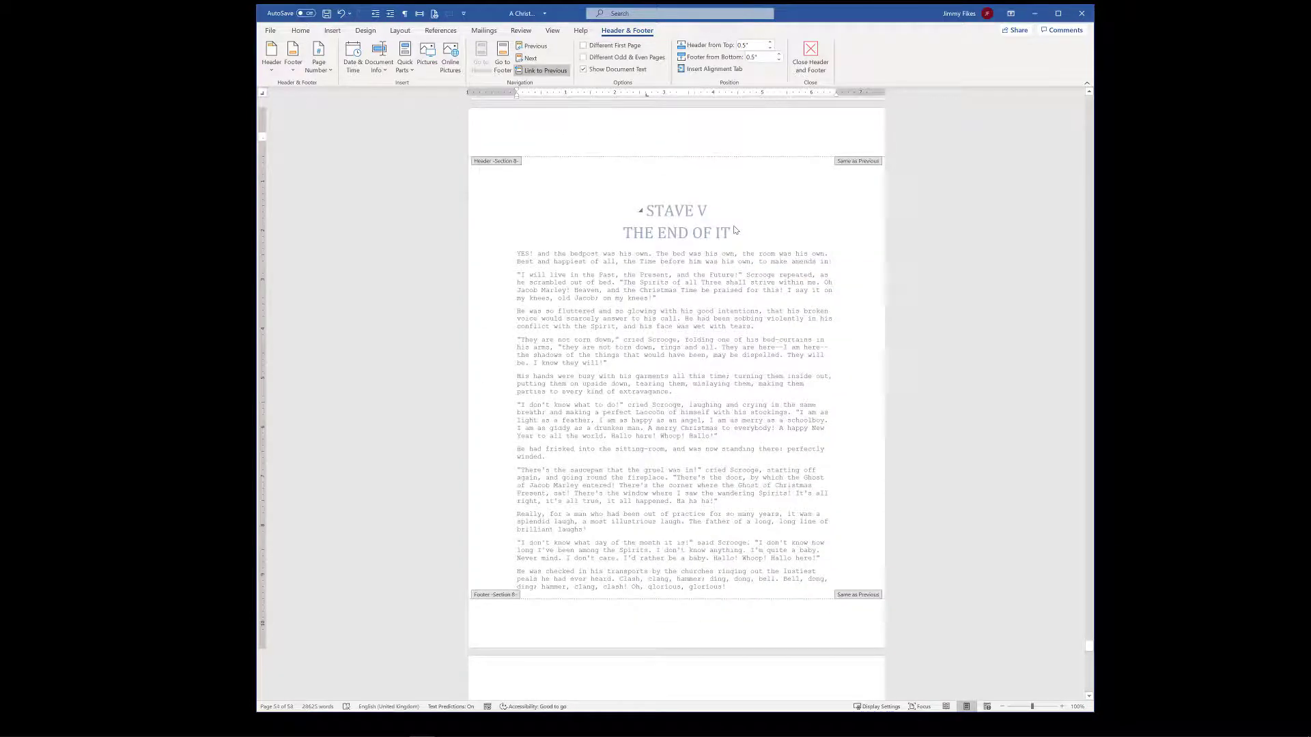
pyautogui.click(704, 137)
pyautogui.click(540, 71)
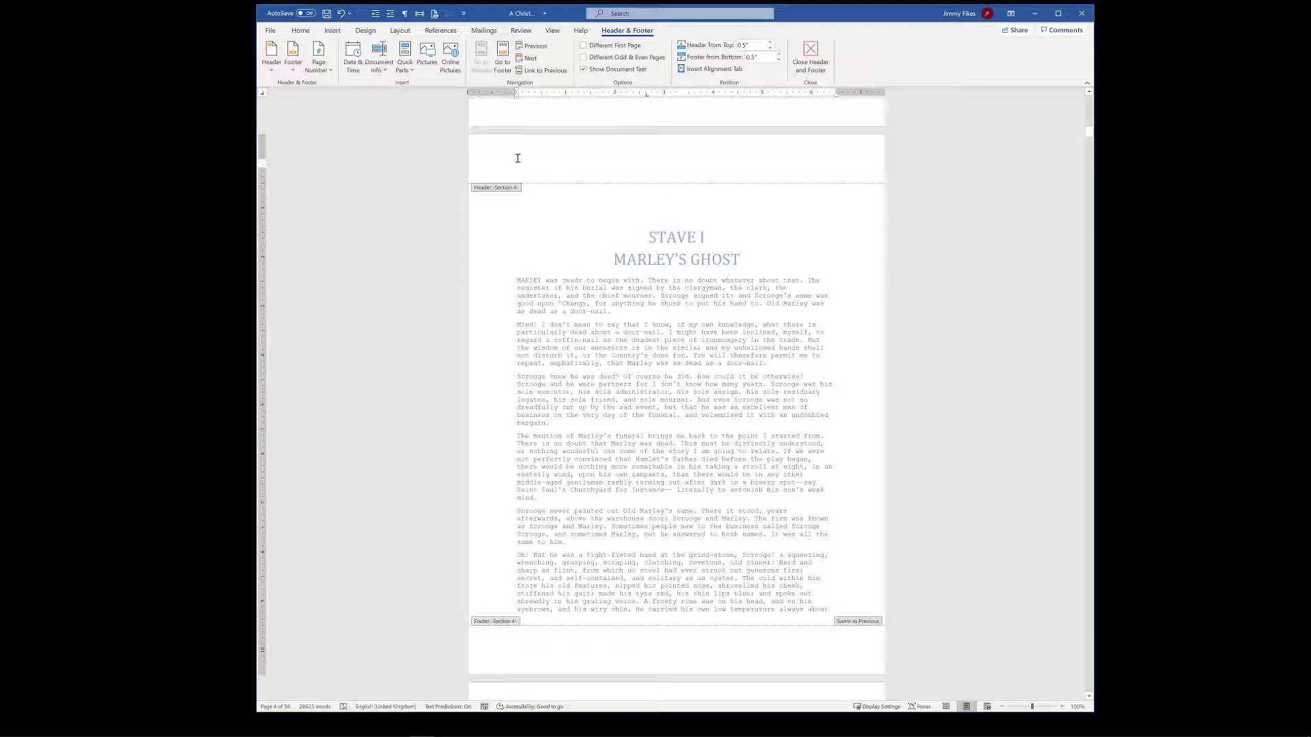
# Delete the existing contents of the Section 4 header on the STAVE I page.
pyautogui.moveTo(517, 158); pyautogui.dragTo(610, 162)
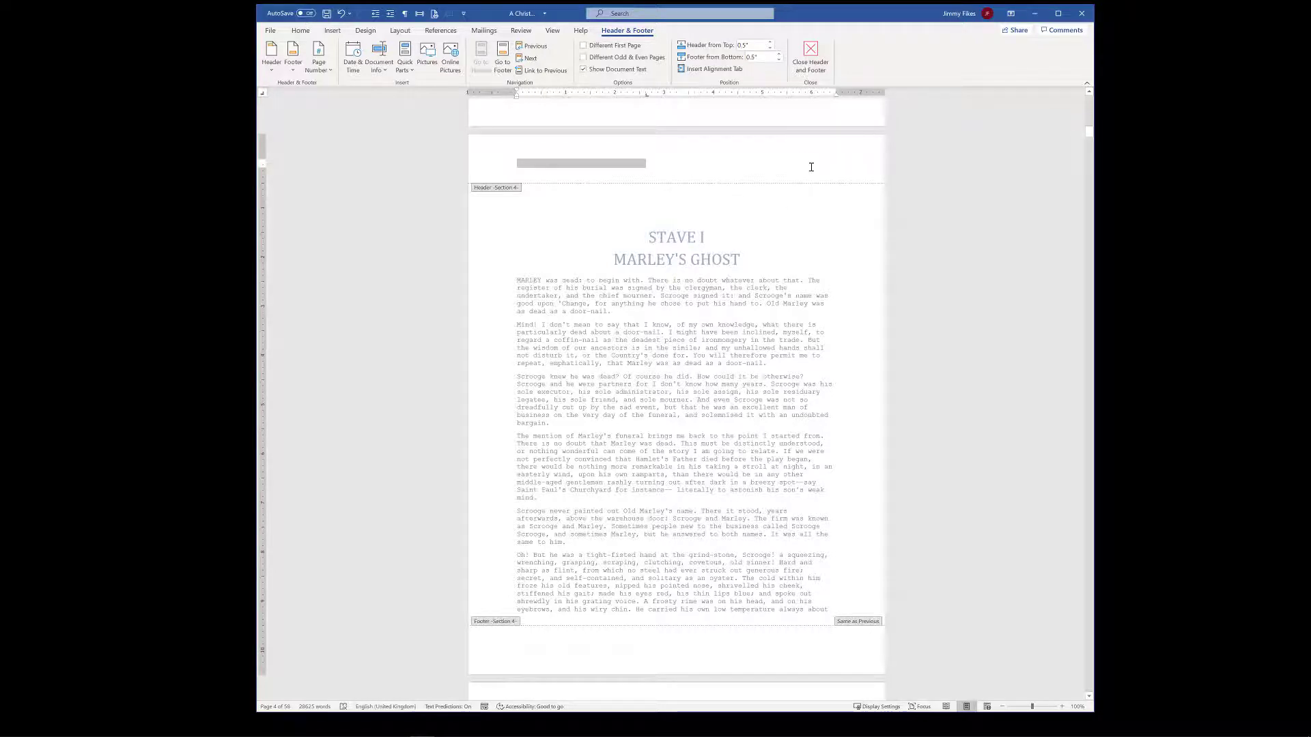
pyautogui.press('Delete')
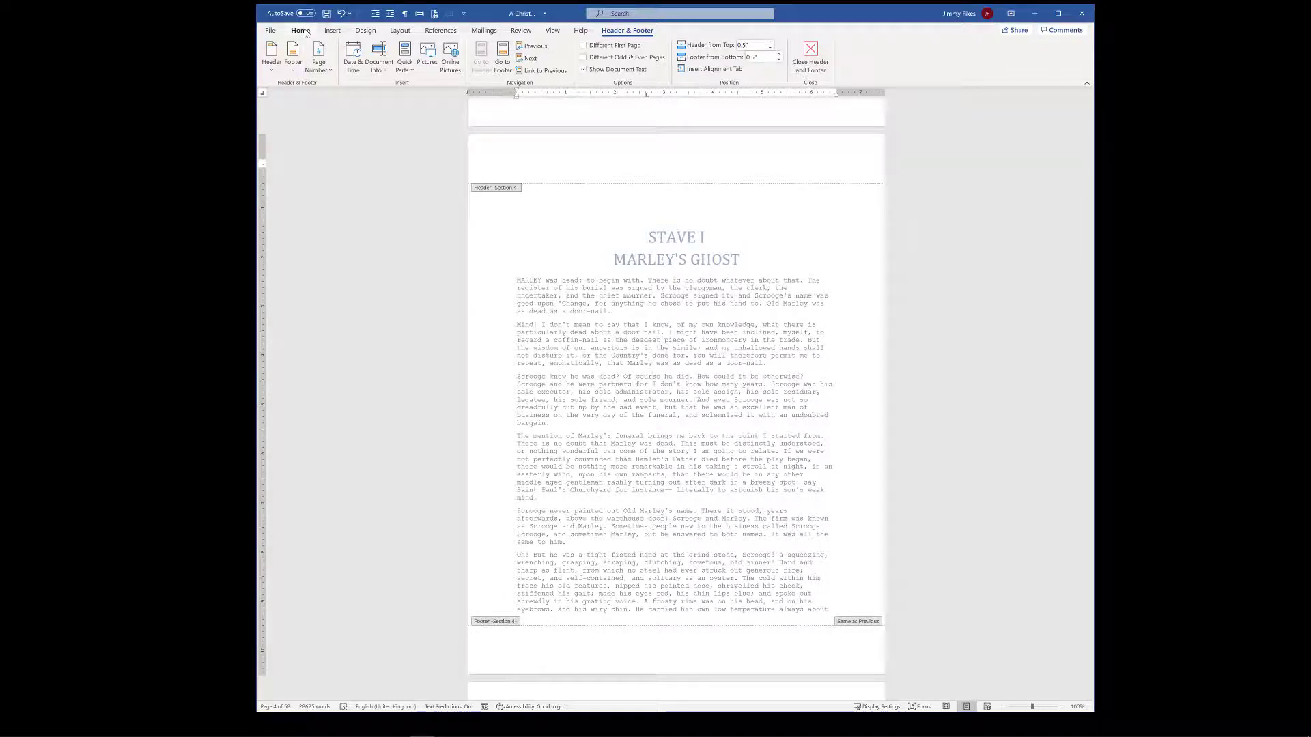
# Clear all tab stops in the STAVE I header paragraph and set a single right-aligned tab stop at the right margin.
pyautogui.click(408, 32)
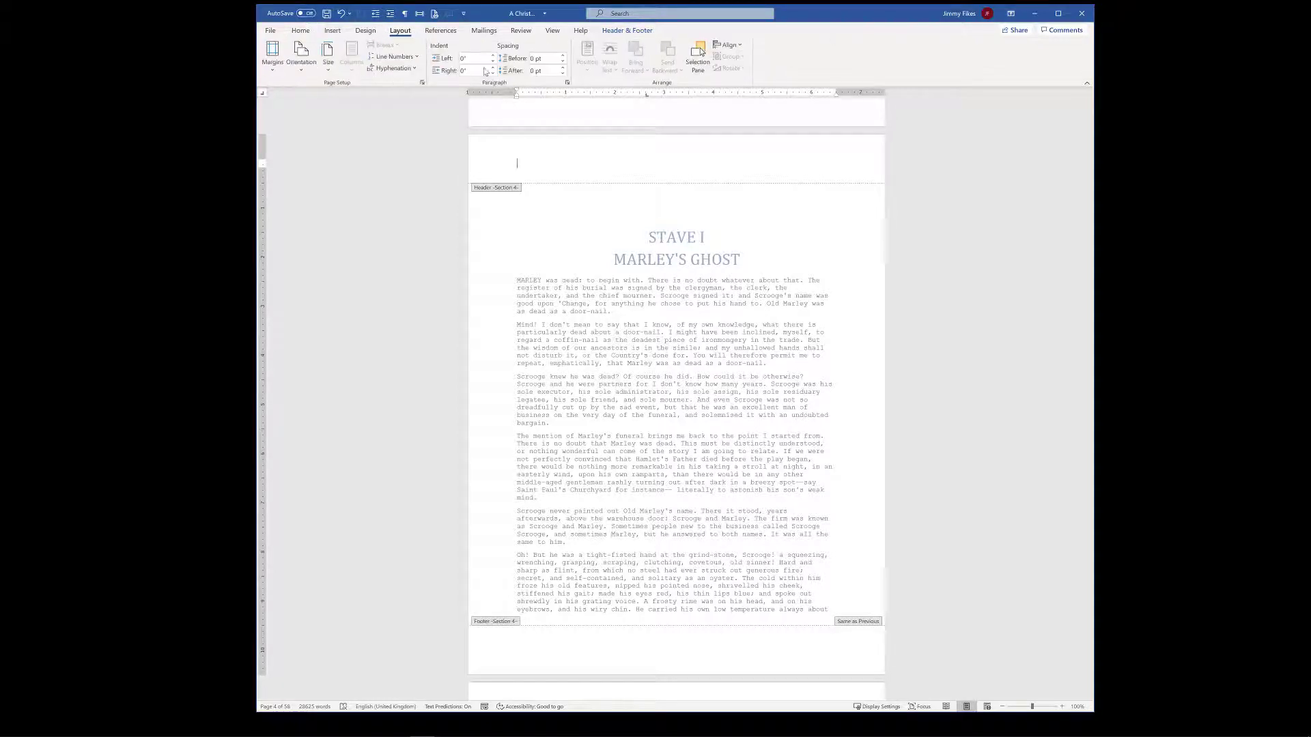
pyautogui.click(567, 83)
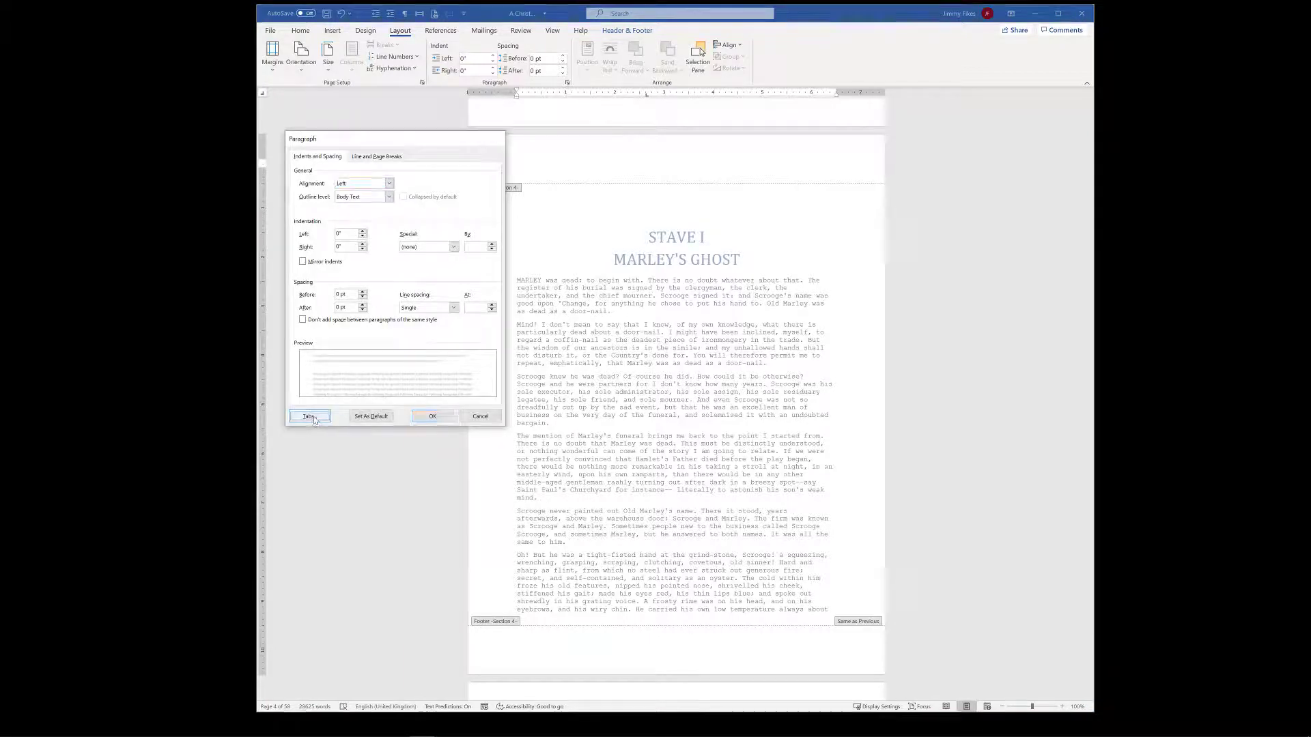
pyautogui.click(309, 416)
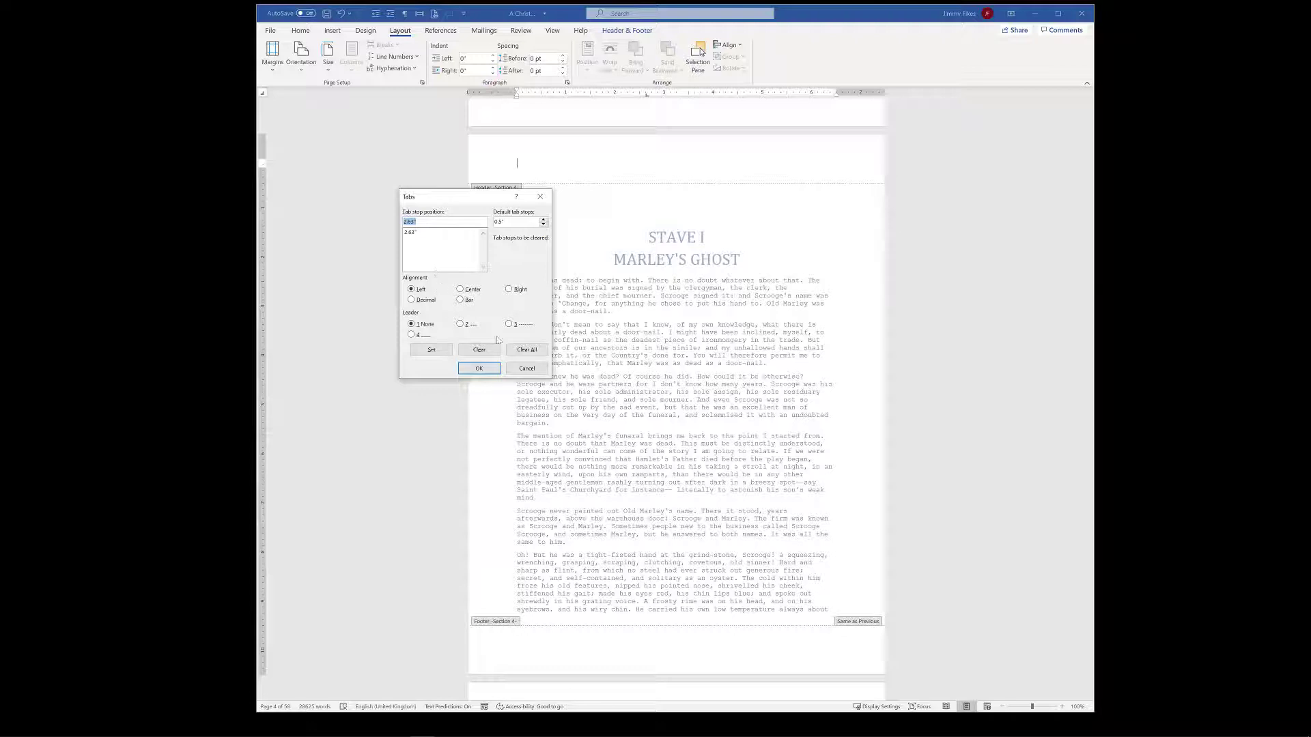
pyautogui.click(529, 352)
pyautogui.click(414, 223)
pyautogui.click(509, 290)
pyautogui.click(438, 352)
pyautogui.click(479, 368)
# Enter "A Christmas Carol" in the STAVE I header with formatting marks shown, and hide the marks again.
pyautogui.hotkey('ctrl', 'shift', '8')
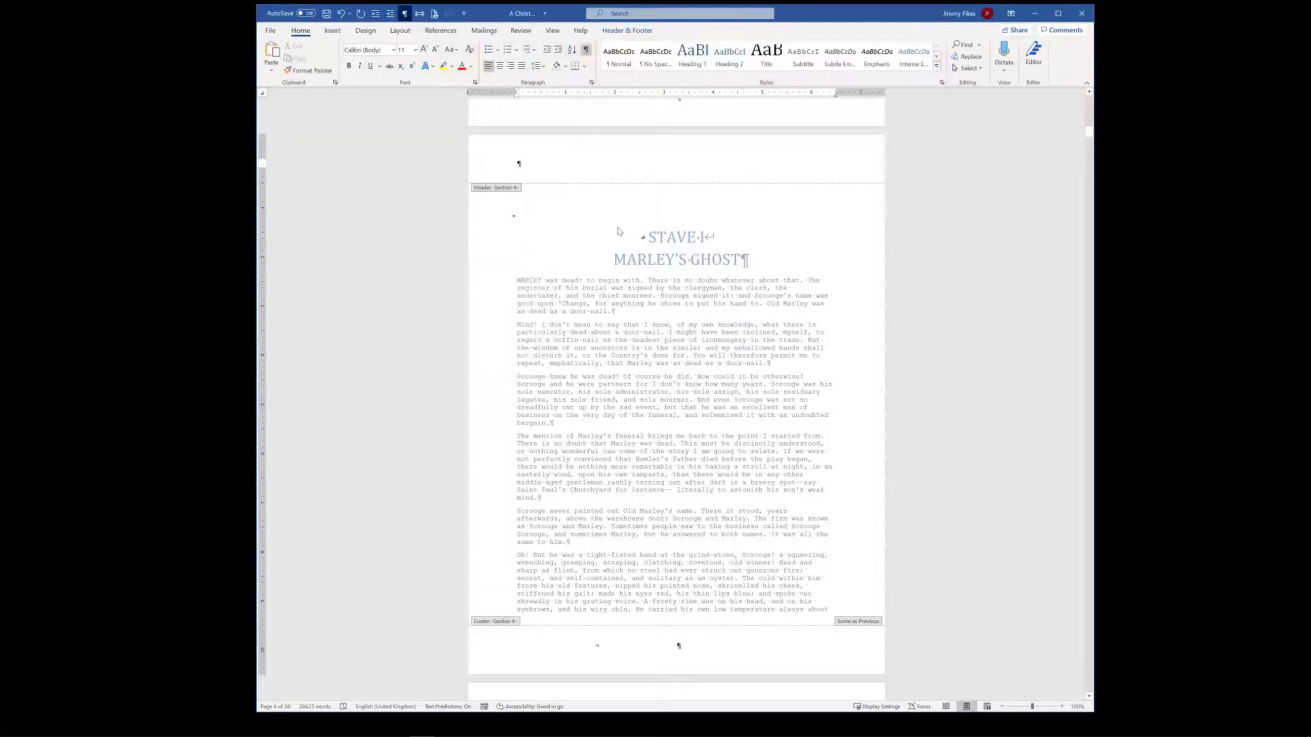
pyautogui.write('A')
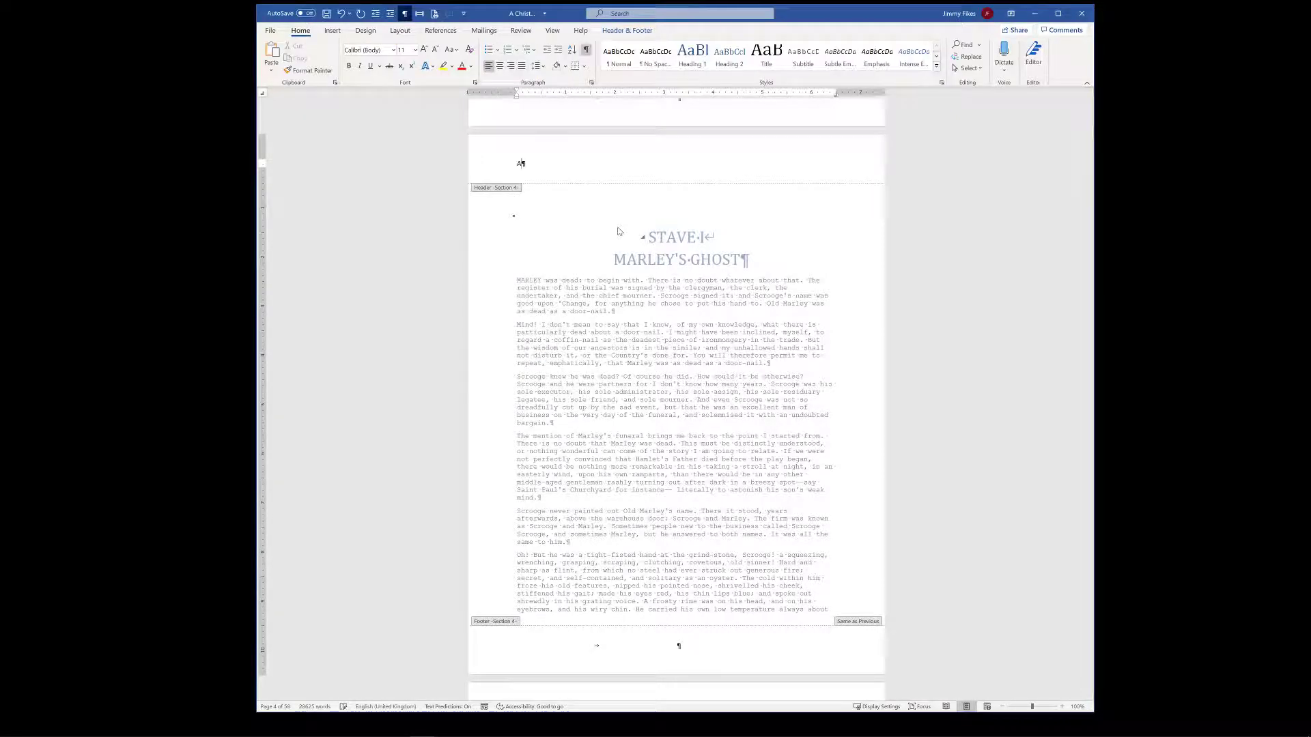
pyautogui.write(' Christmas Carol')
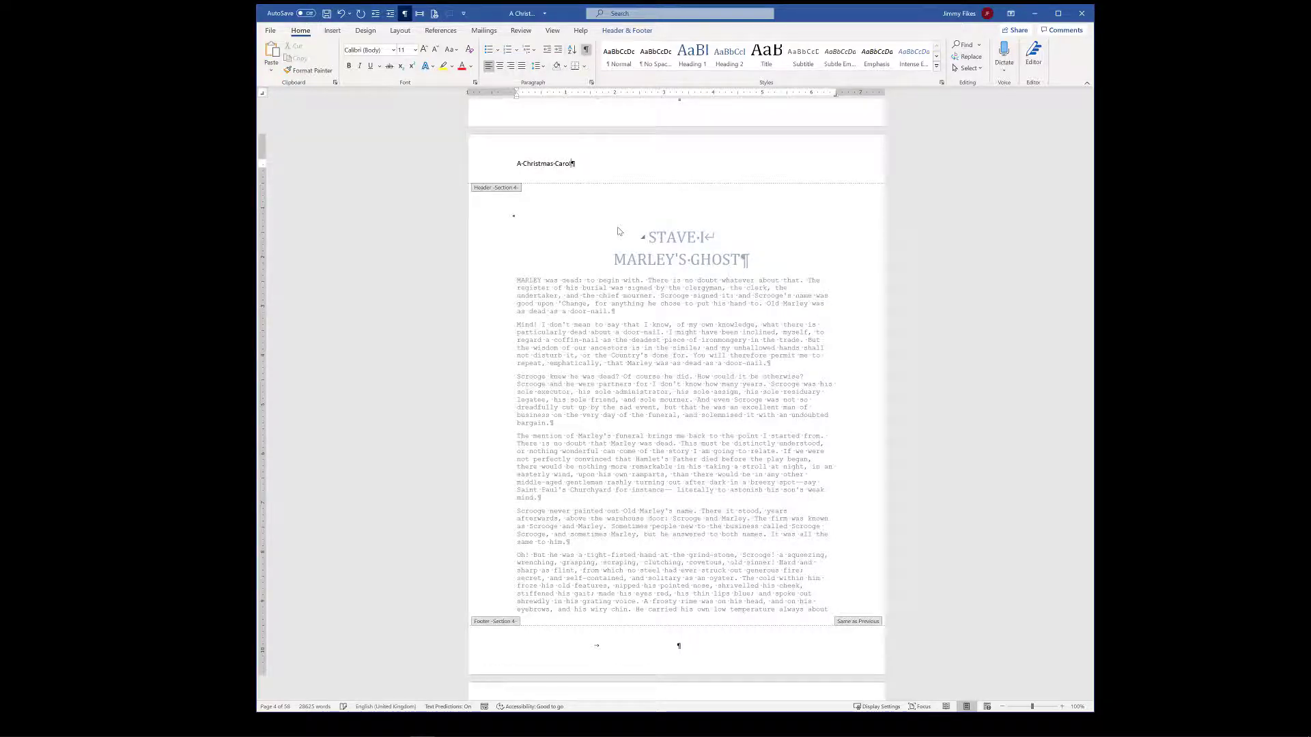
pyautogui.click(585, 51)
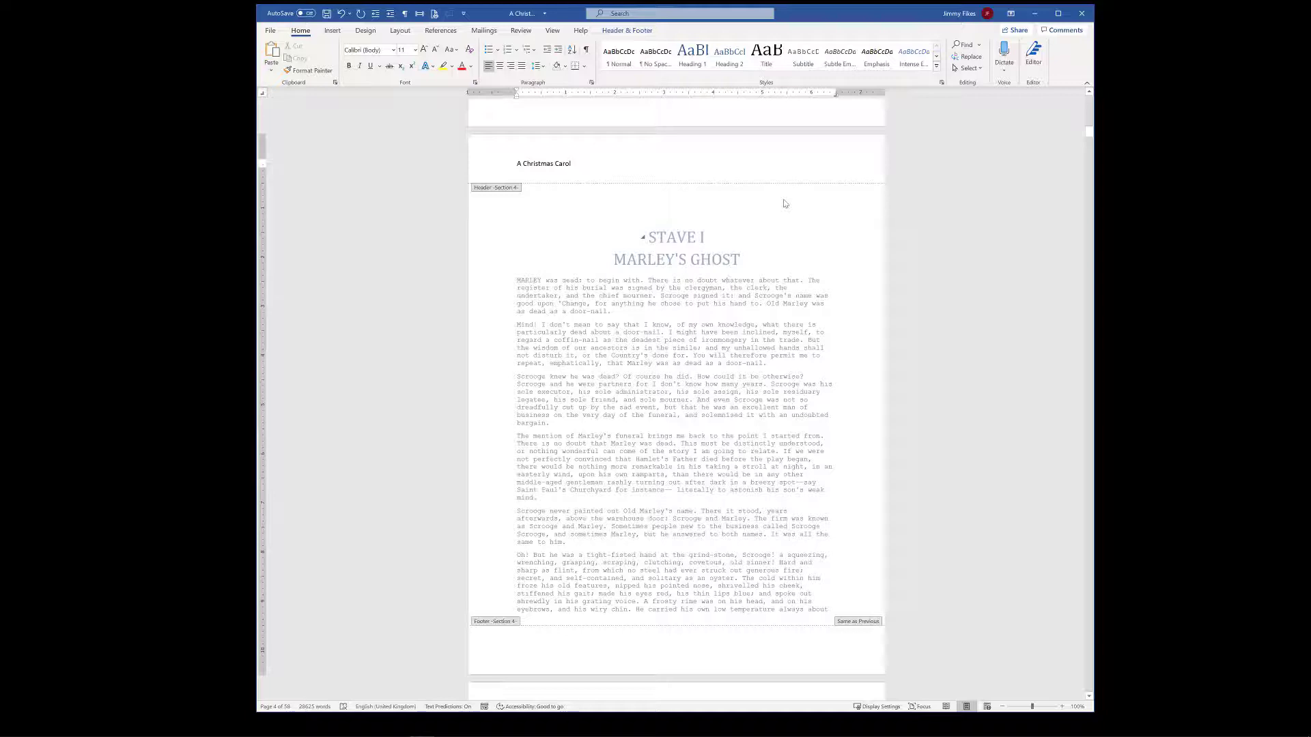
# Add "Stave 1" at the right tab stop of the STAVE I header, with "Marley's Ghost" right-aligned on a second line.
pyautogui.write('Stave')
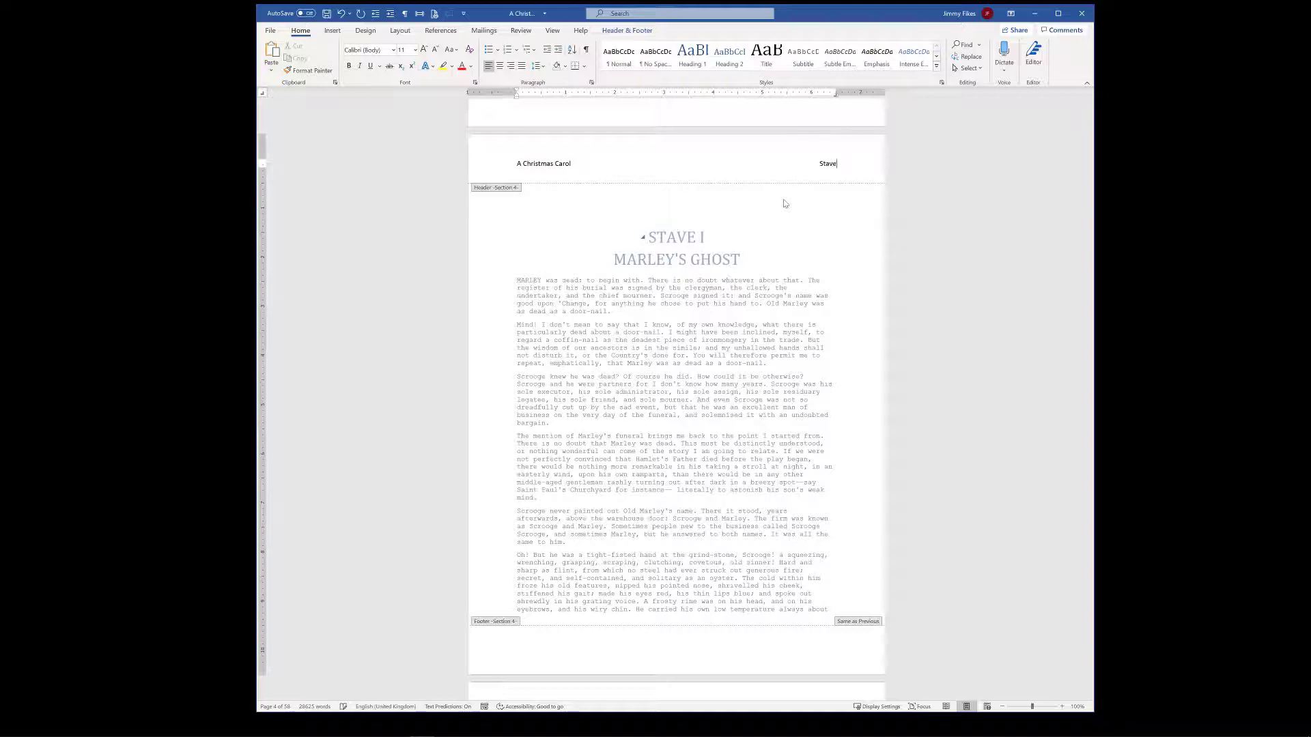
pyautogui.write(' 1')
pyautogui.write("ley's Ghost")
pyautogui.hotkey('ctrl', 'r')
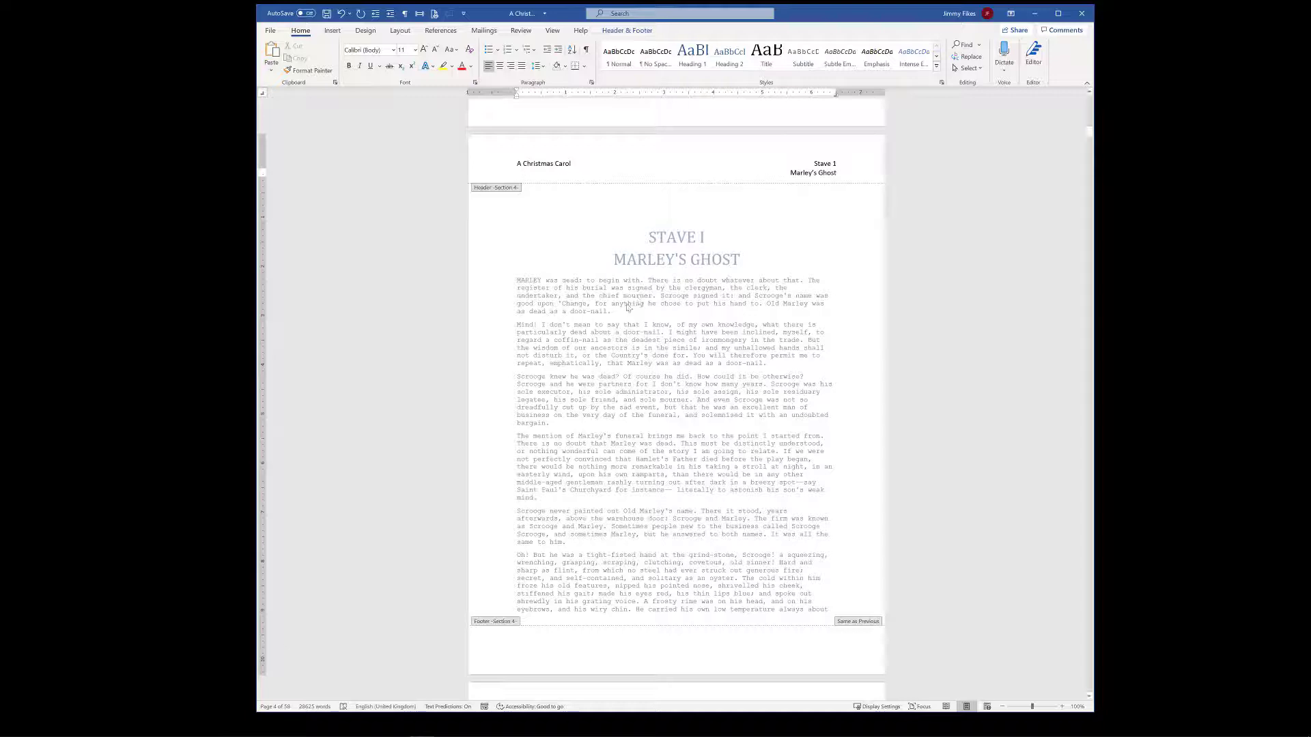
# Check the headers on the remaining STAVE I pages and on the first STAVE II pages.
pyautogui.scroll(-1, 681, 293)
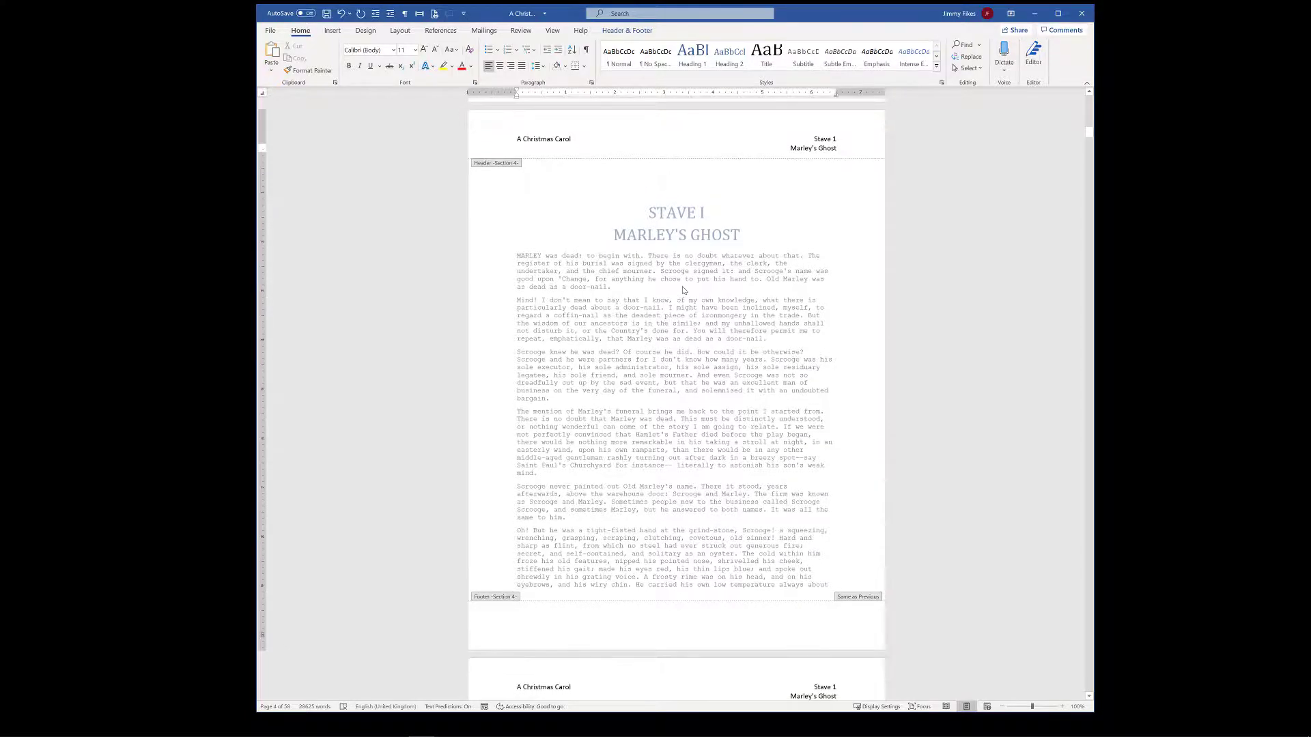
pyautogui.scroll(-2, 679, 279)
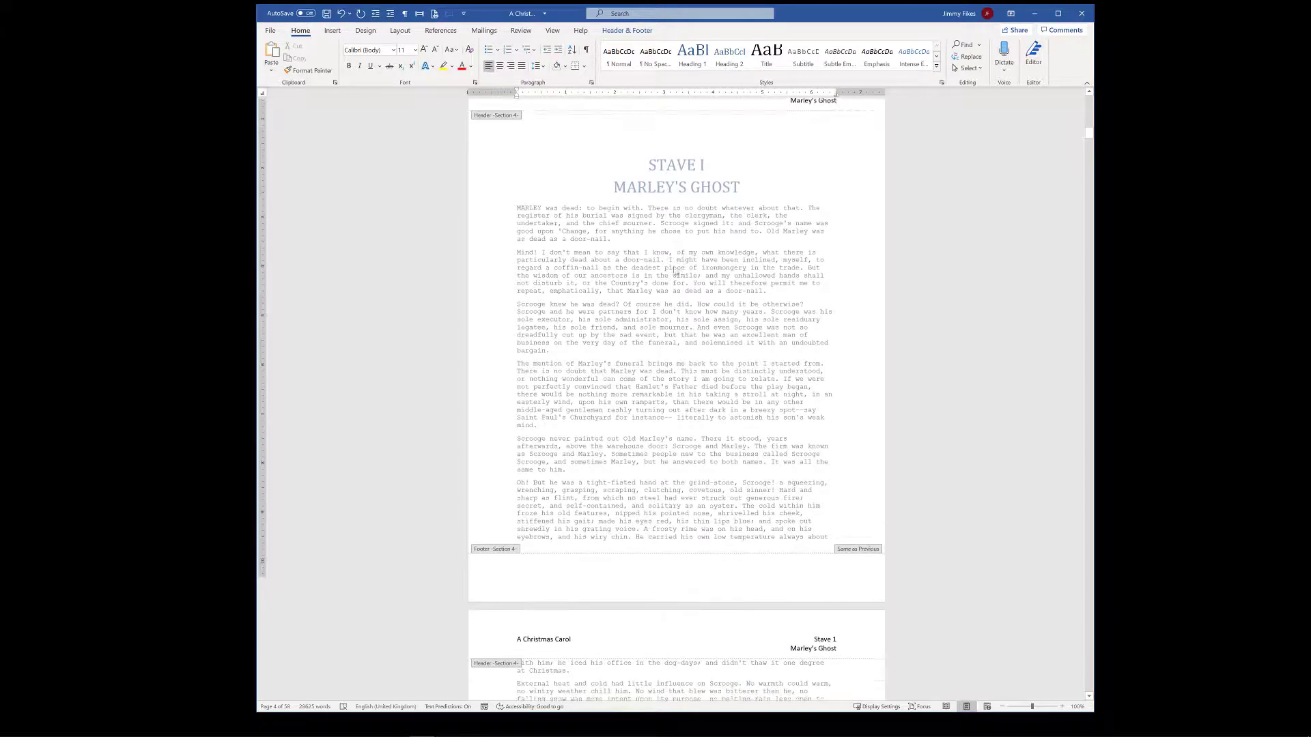
pyautogui.scroll(-10, 675, 271)
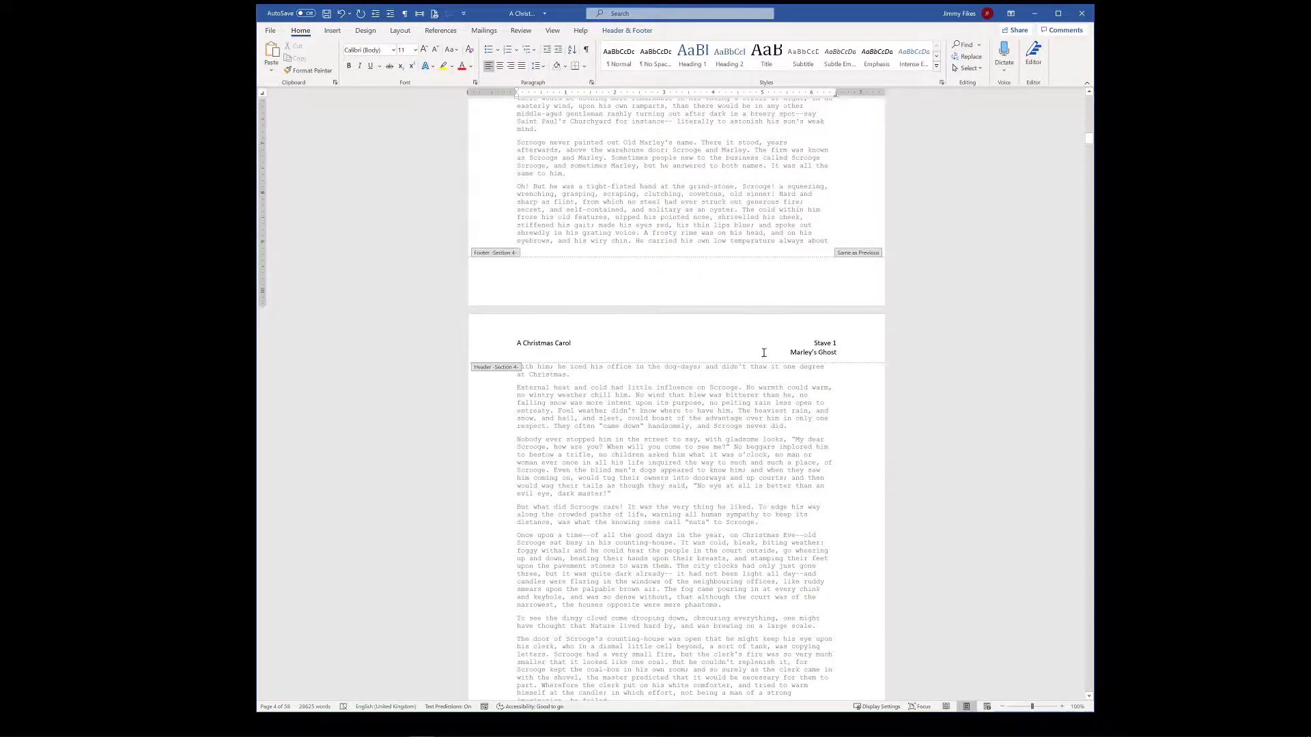
pyautogui.scroll(-4, 763, 353)
pyautogui.scroll(-1, 742, 353)
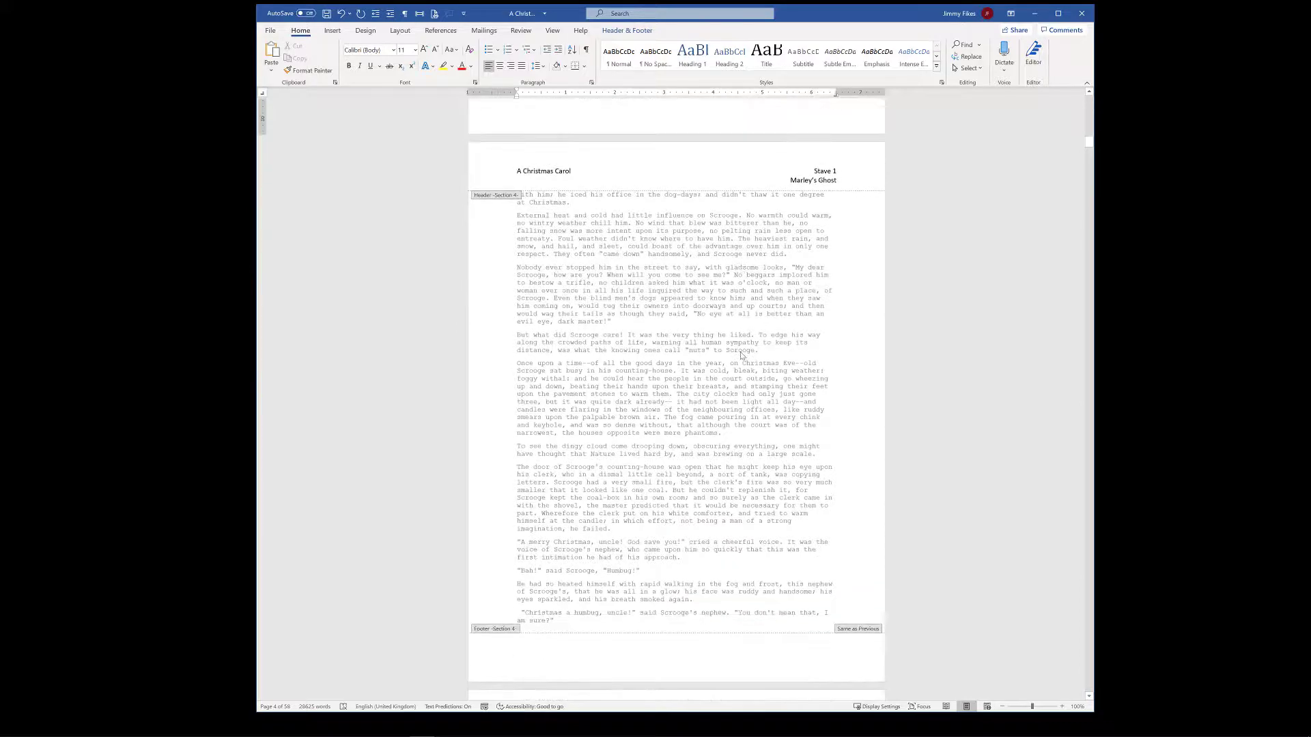
pyautogui.scroll(-10, 741, 353)
pyautogui.scroll(-20, 741, 354)
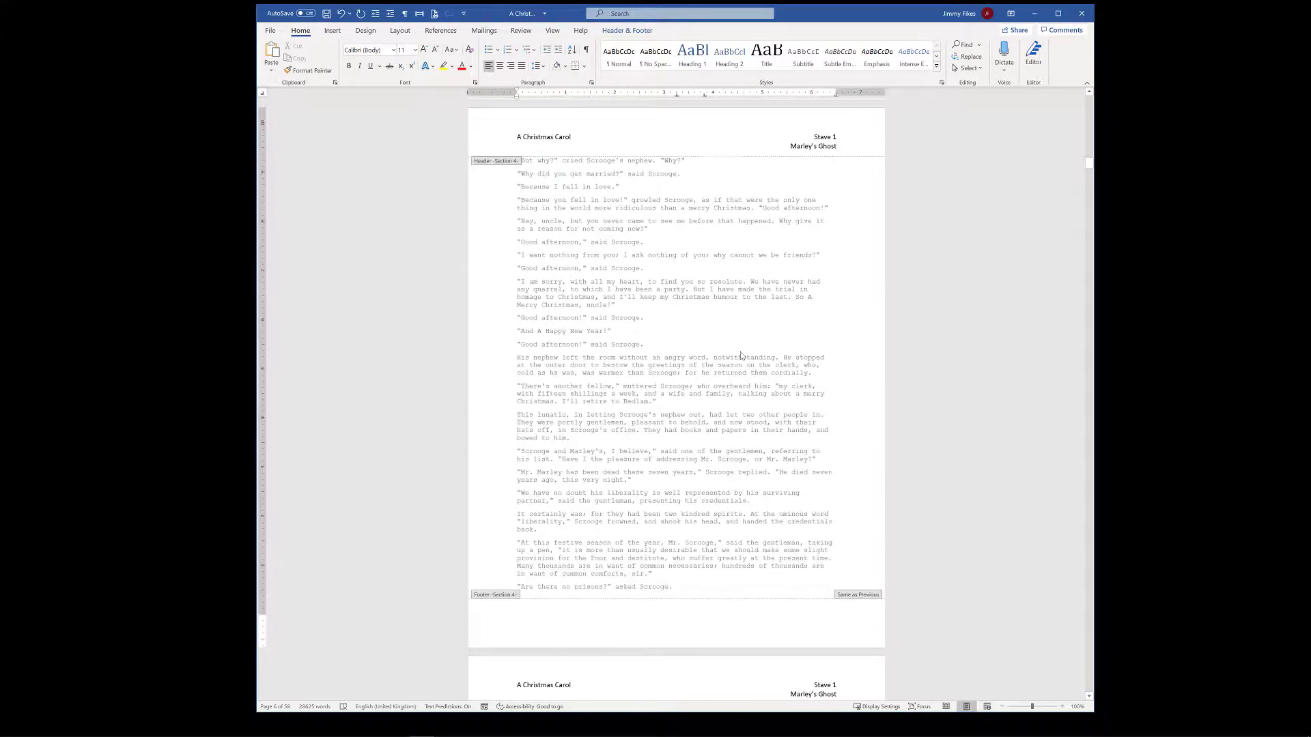
pyautogui.scroll(-20, 742, 355)
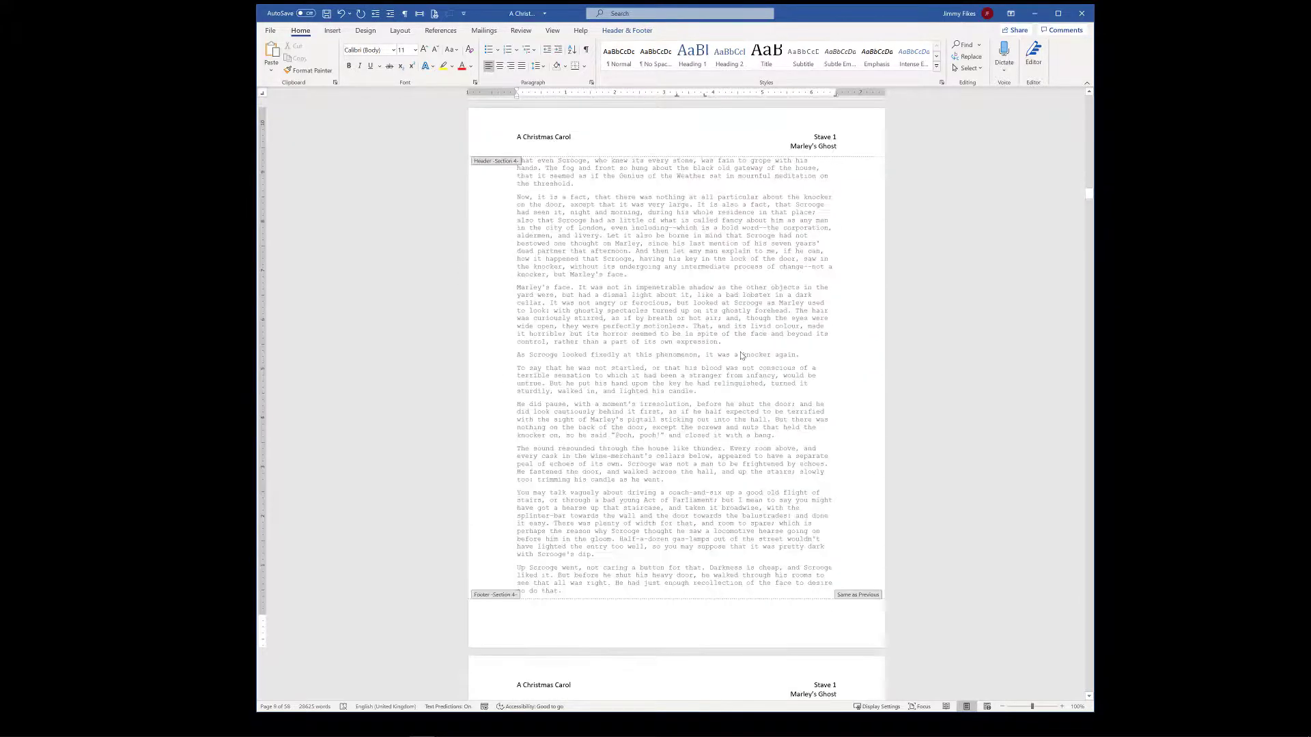
pyautogui.scroll(-20, 742, 355)
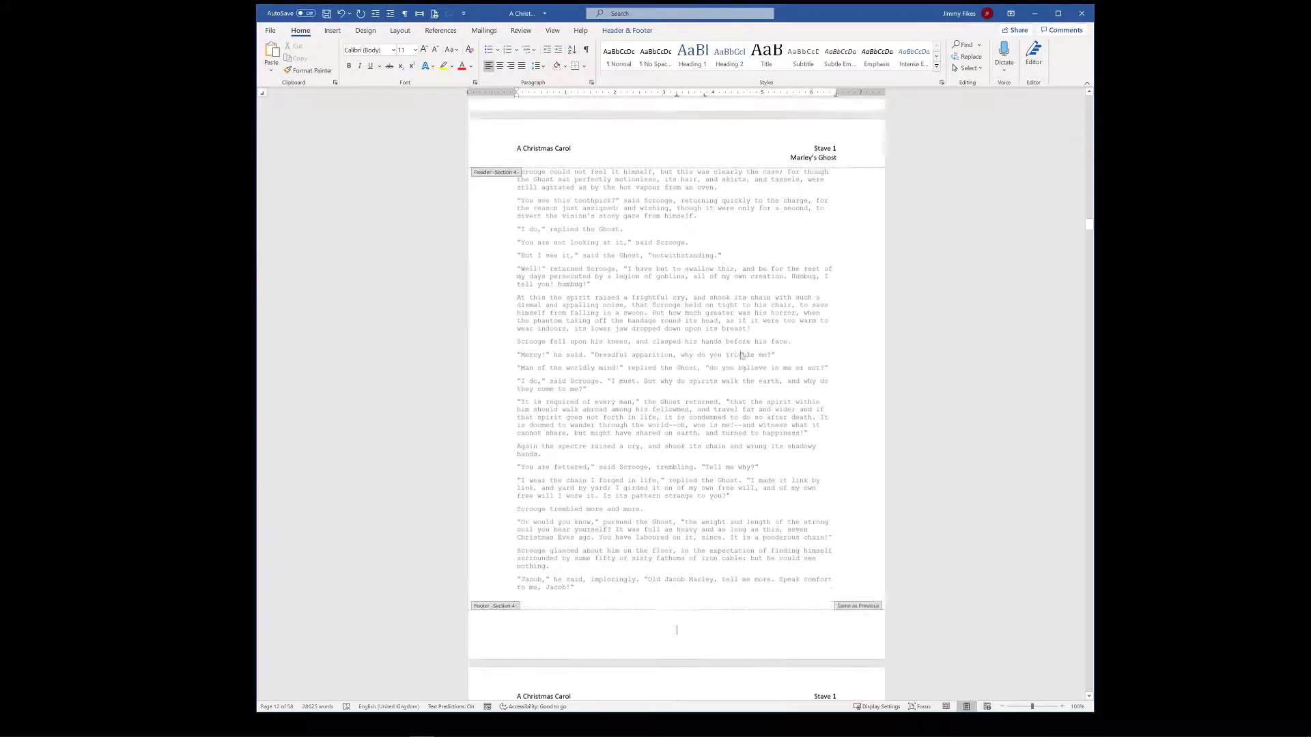
pyautogui.scroll(-20, 741, 355)
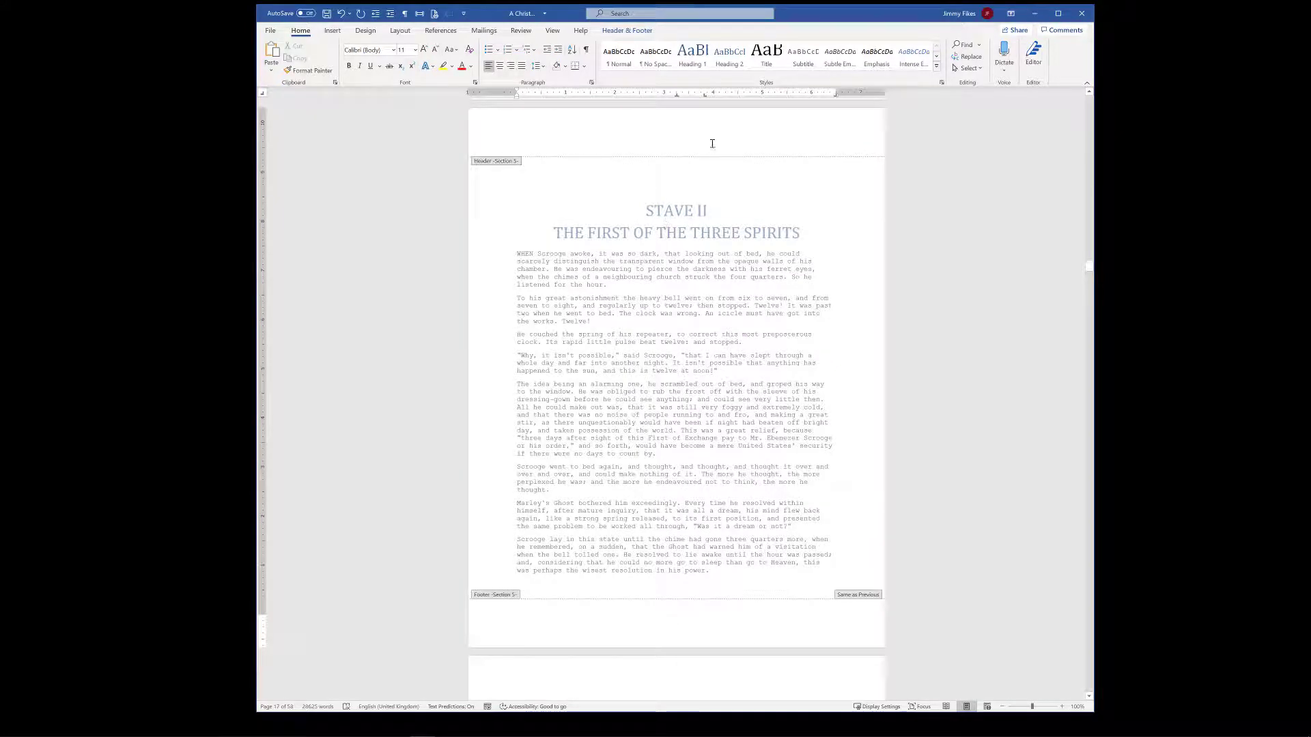
pyautogui.scroll(-2, 718, 290)
pyautogui.scroll(-1, 718, 290)
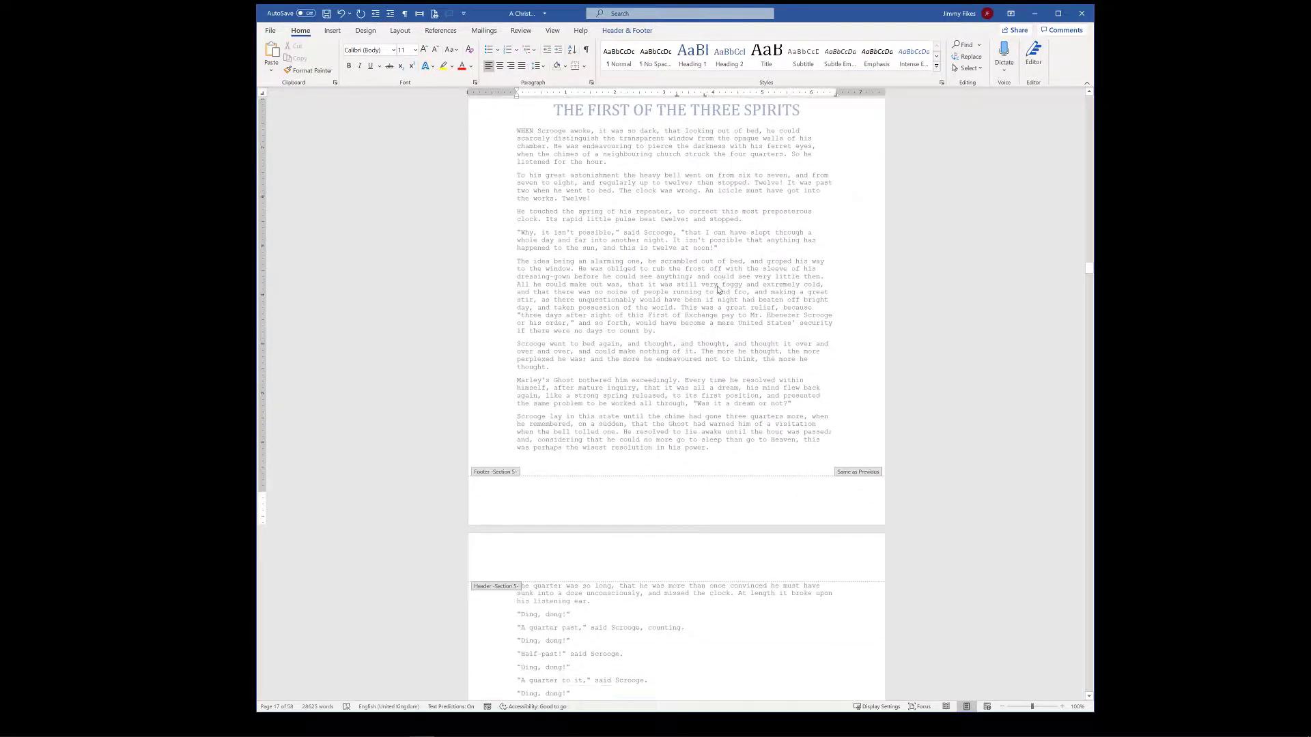
pyautogui.scroll(4, 718, 290)
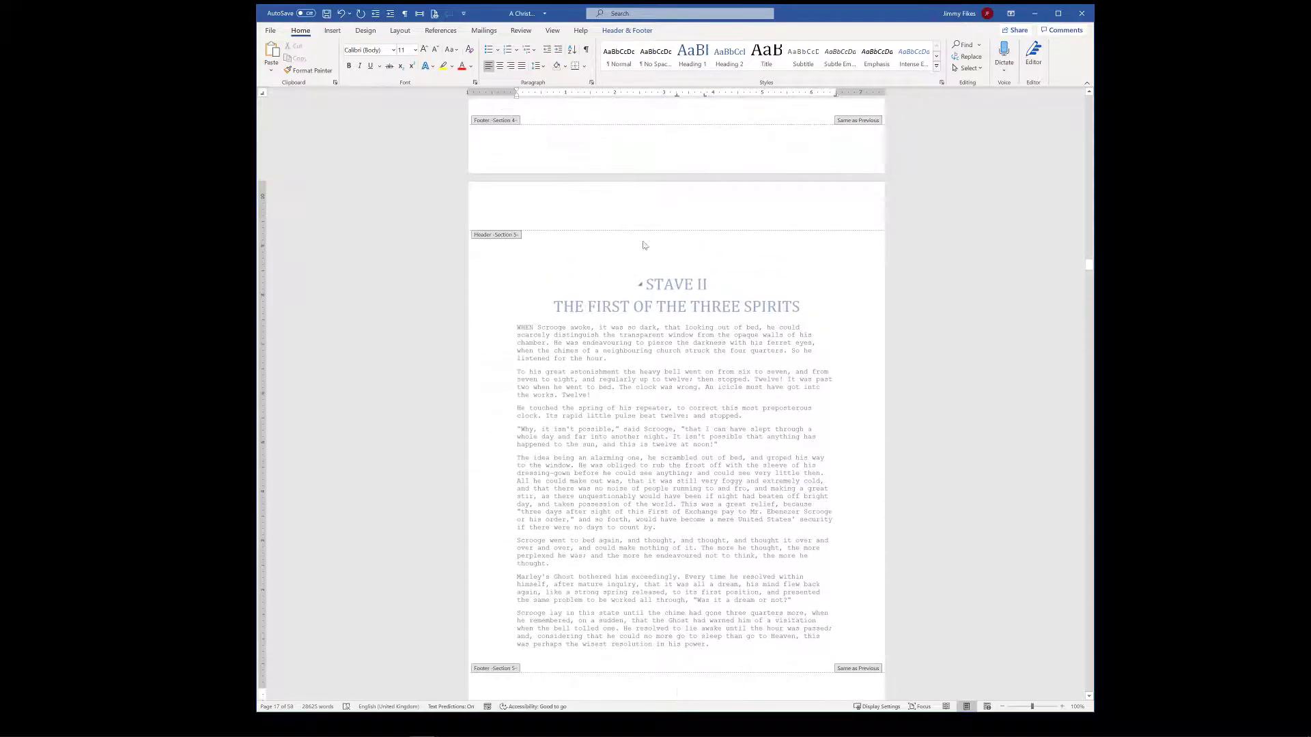
# Left-align the Section 5 header on the STAVE II page and delete its existing contents.
pyautogui.click(566, 213)
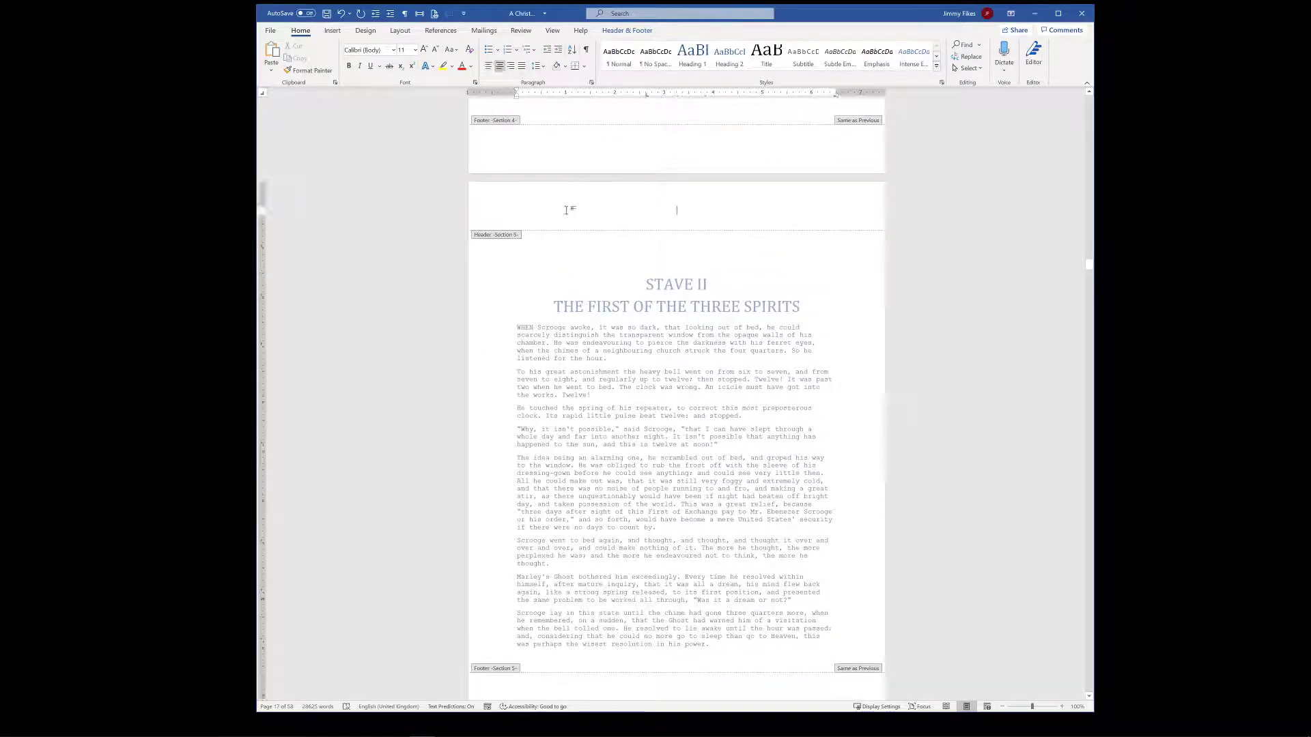
pyautogui.click(505, 216)
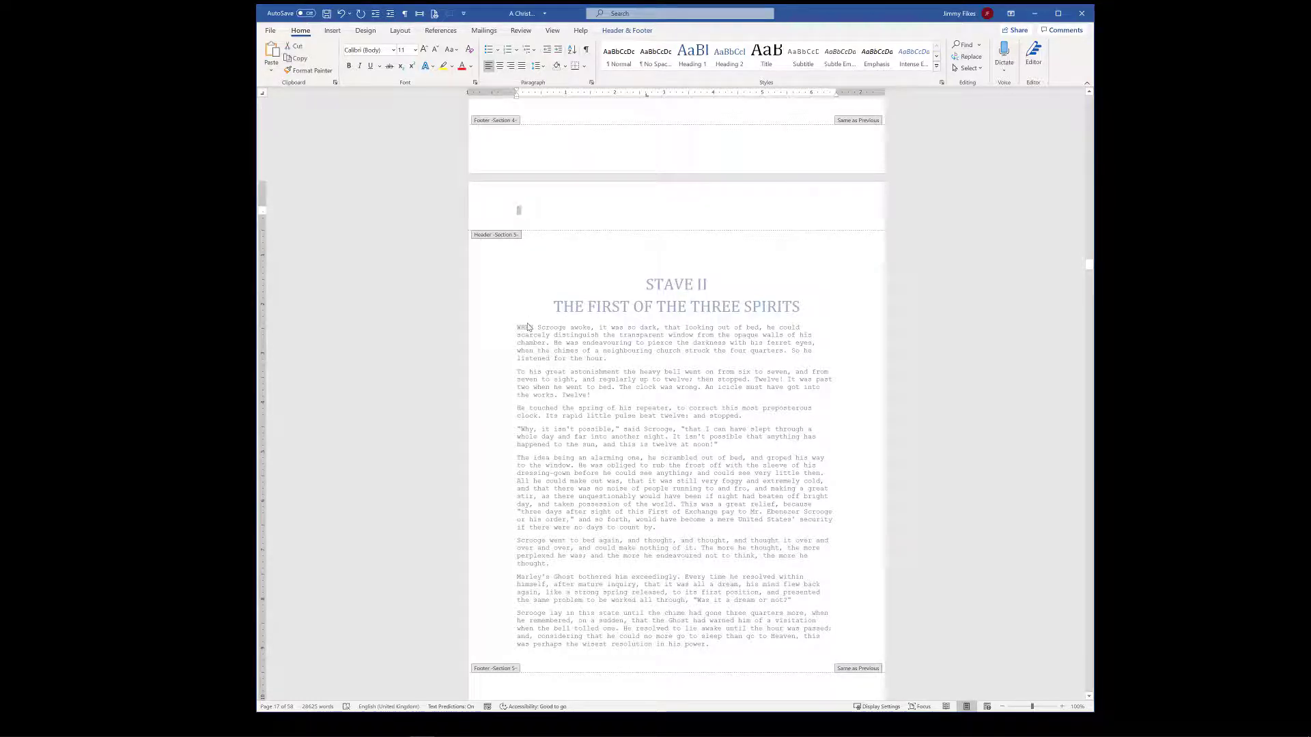
pyautogui.press('Delete')
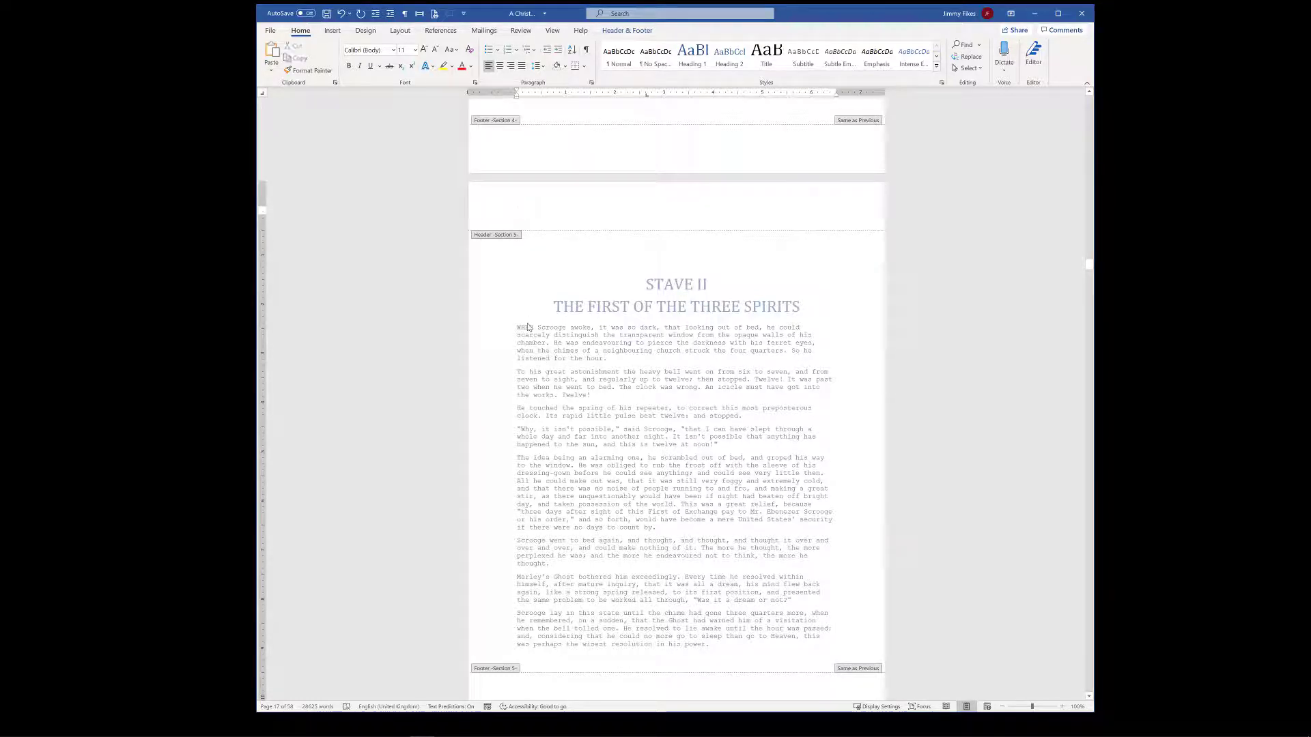
# Clear all tab stops in the STAVE II header paragraph and set a right-aligned tab stop at 6.5 inches.
pyautogui.click(591, 82)
pyautogui.click(309, 416)
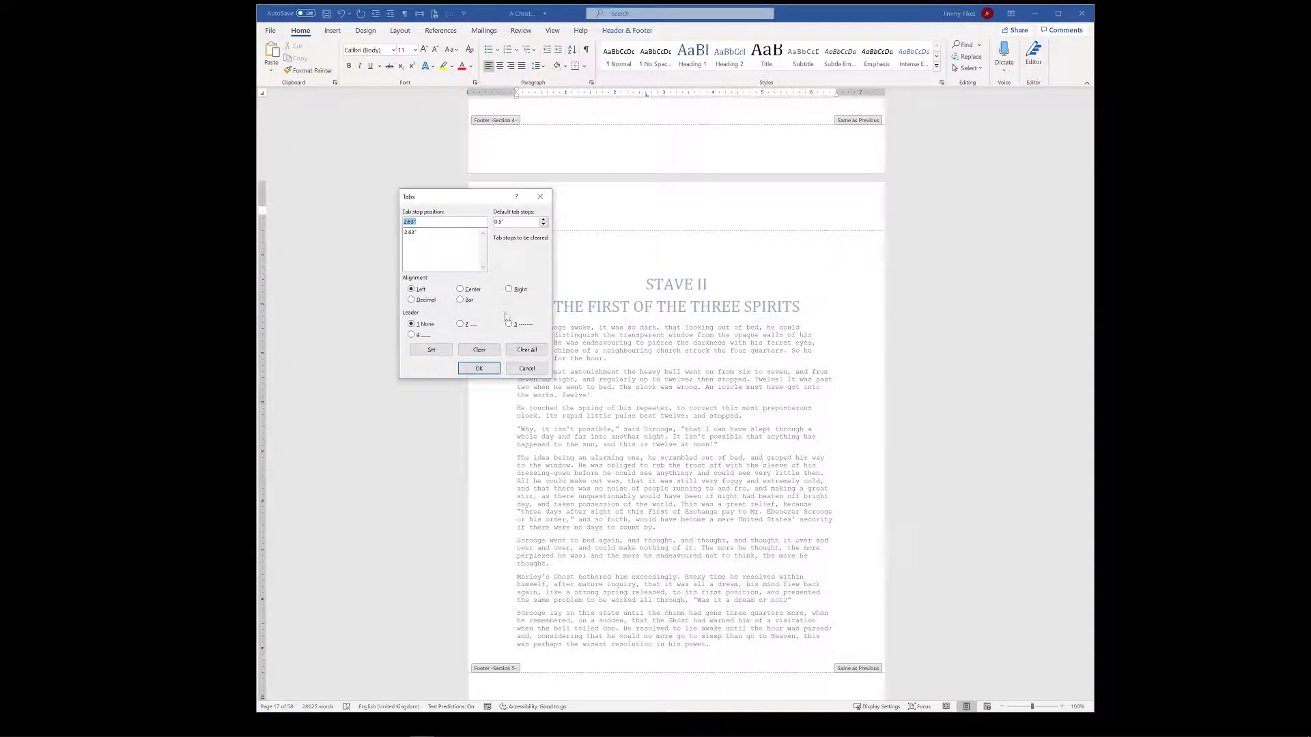
pyautogui.click(526, 349)
pyautogui.click(415, 223)
pyautogui.write('6.5')
pyautogui.click(431, 350)
pyautogui.click(479, 369)
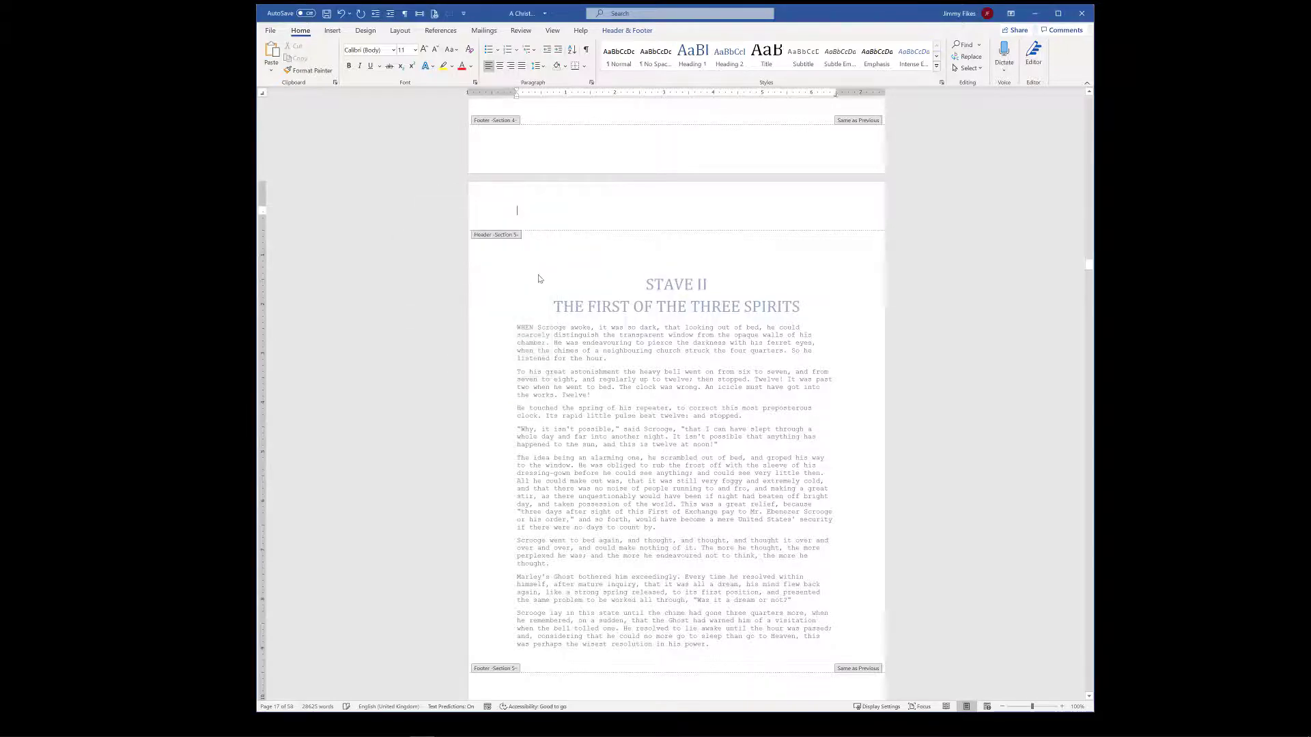
# Enter "A Christmas Carol" in the STAVE II header, with "Stave 2" and "The First of the Three Spirits" tabbed right on two lines.
pyautogui.write('A')
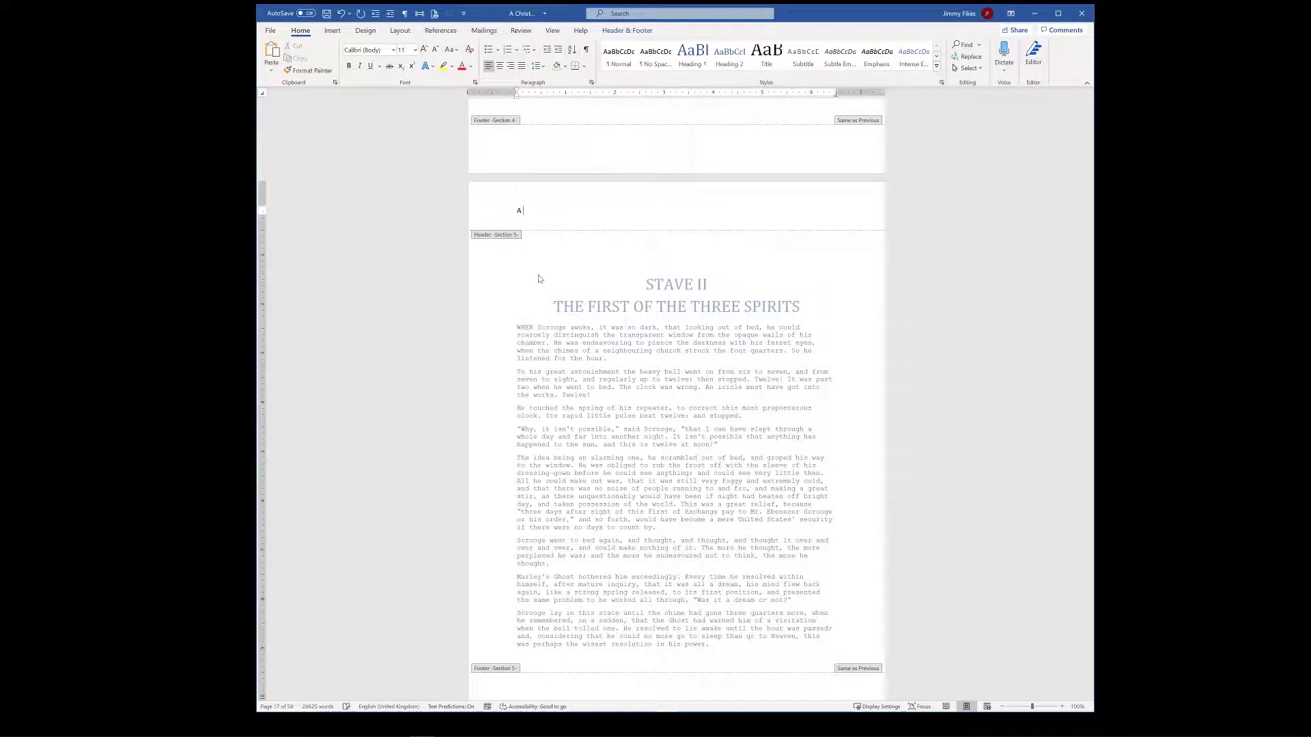
pyautogui.write(' Christmas Carol\tStave 2')
pyautogui.press('Return')
pyautogui.write('The Fi')
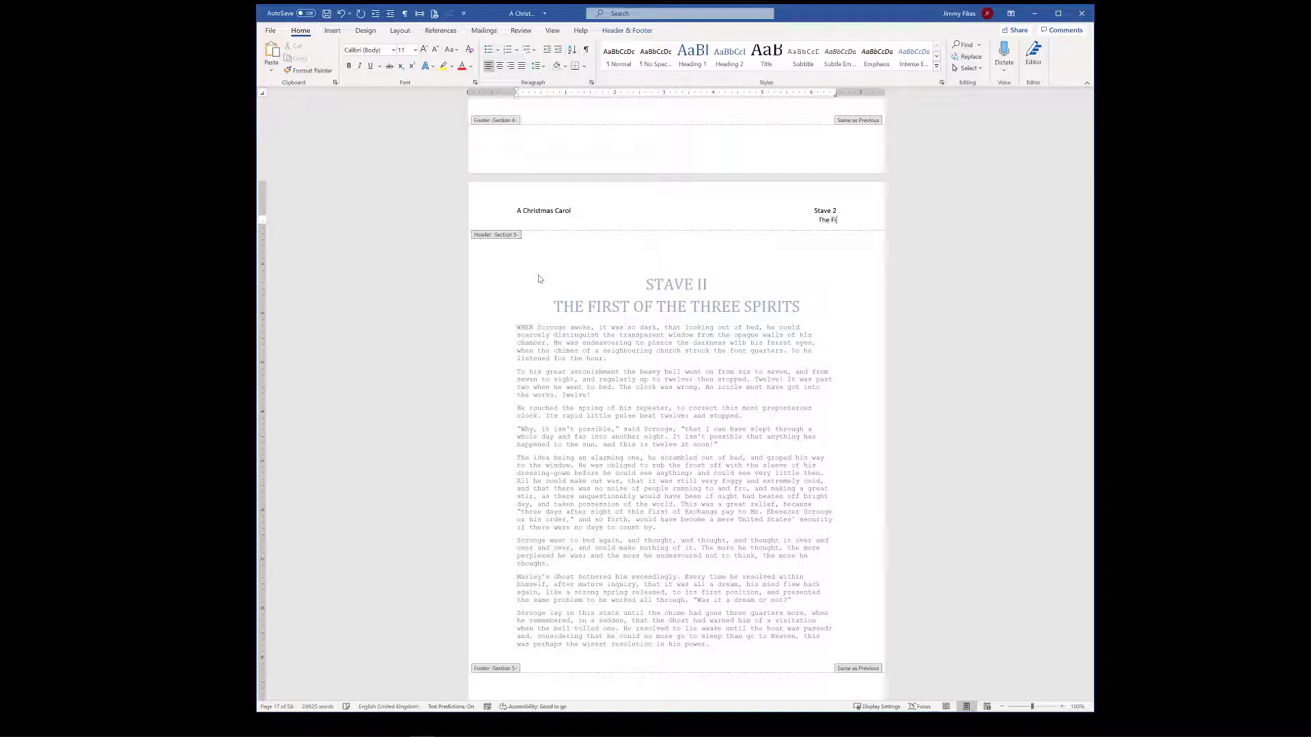
pyautogui.write('rst of the Three Spirits')
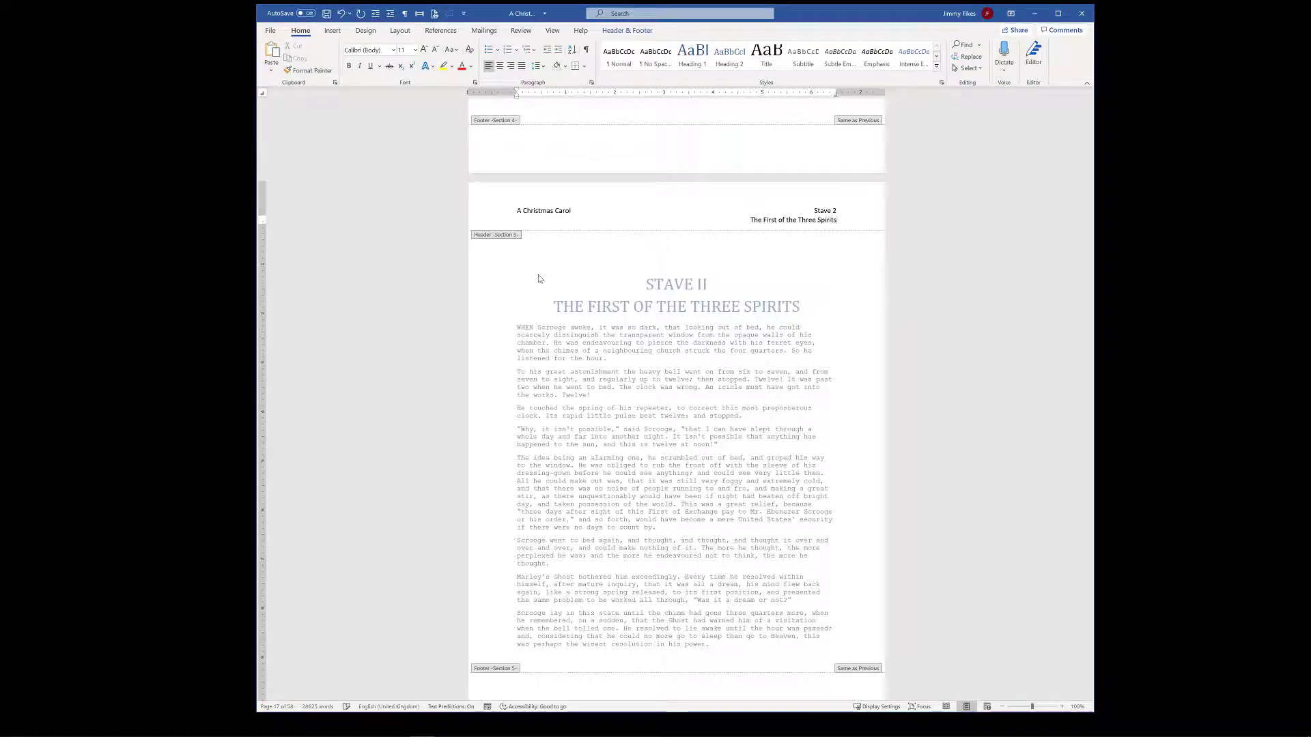
# Check the STAVE II headers on the following pages and left-align the empty Section 6 header on the STAVE III page.
pyautogui.scroll(-5, 538, 279)
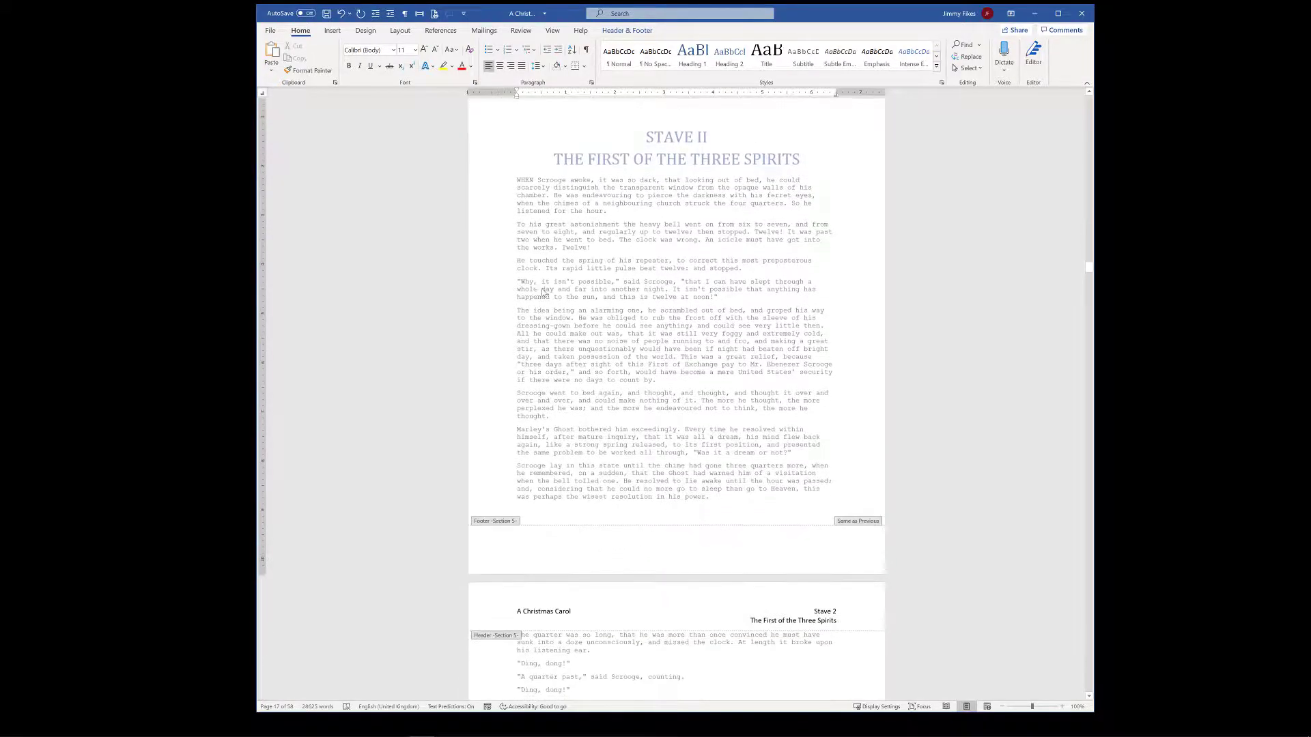
pyautogui.scroll(-6, 572, 299)
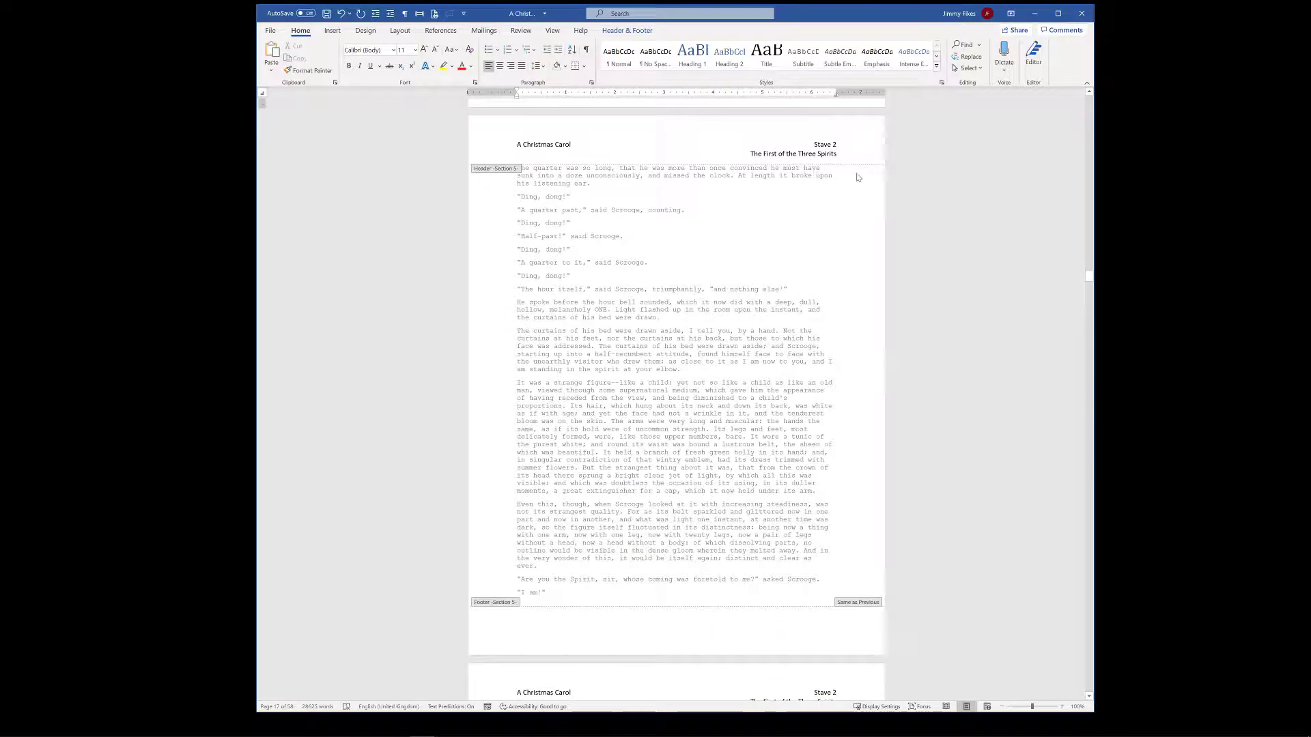
pyautogui.scroll(-20, 858, 178)
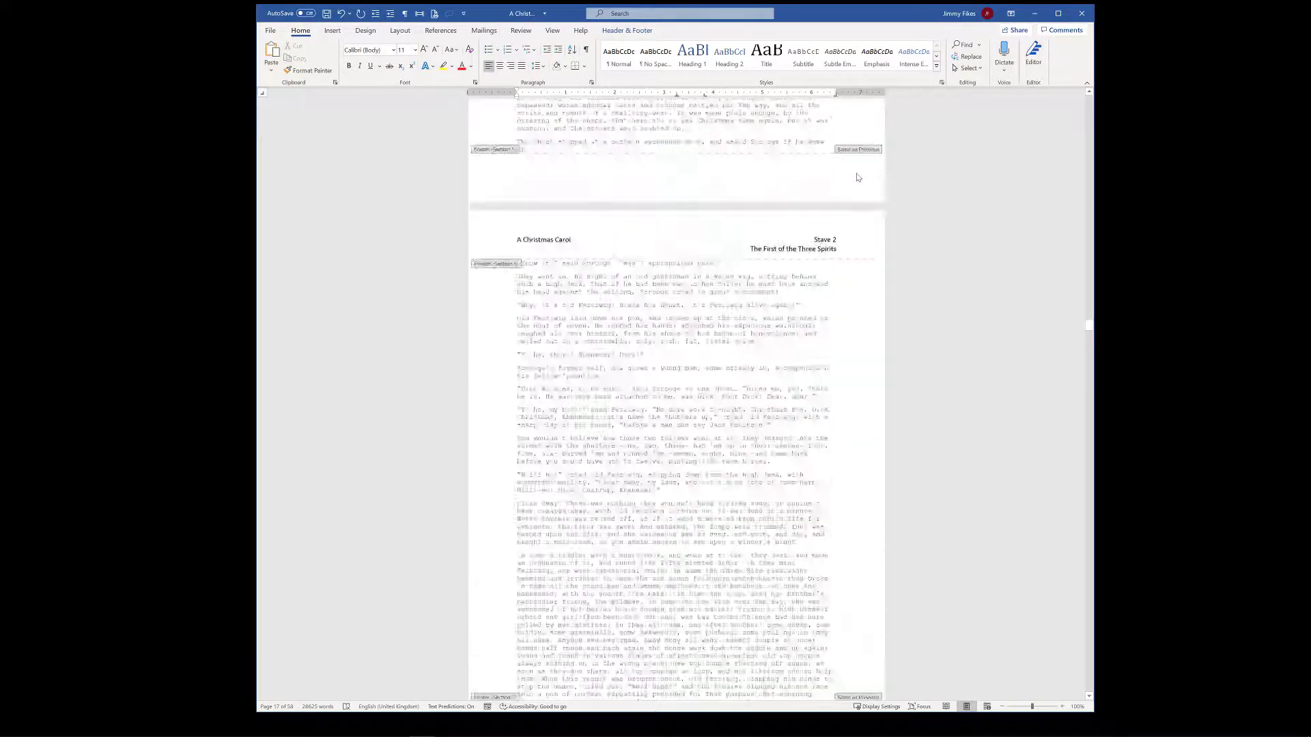
pyautogui.scroll(-20, 858, 178)
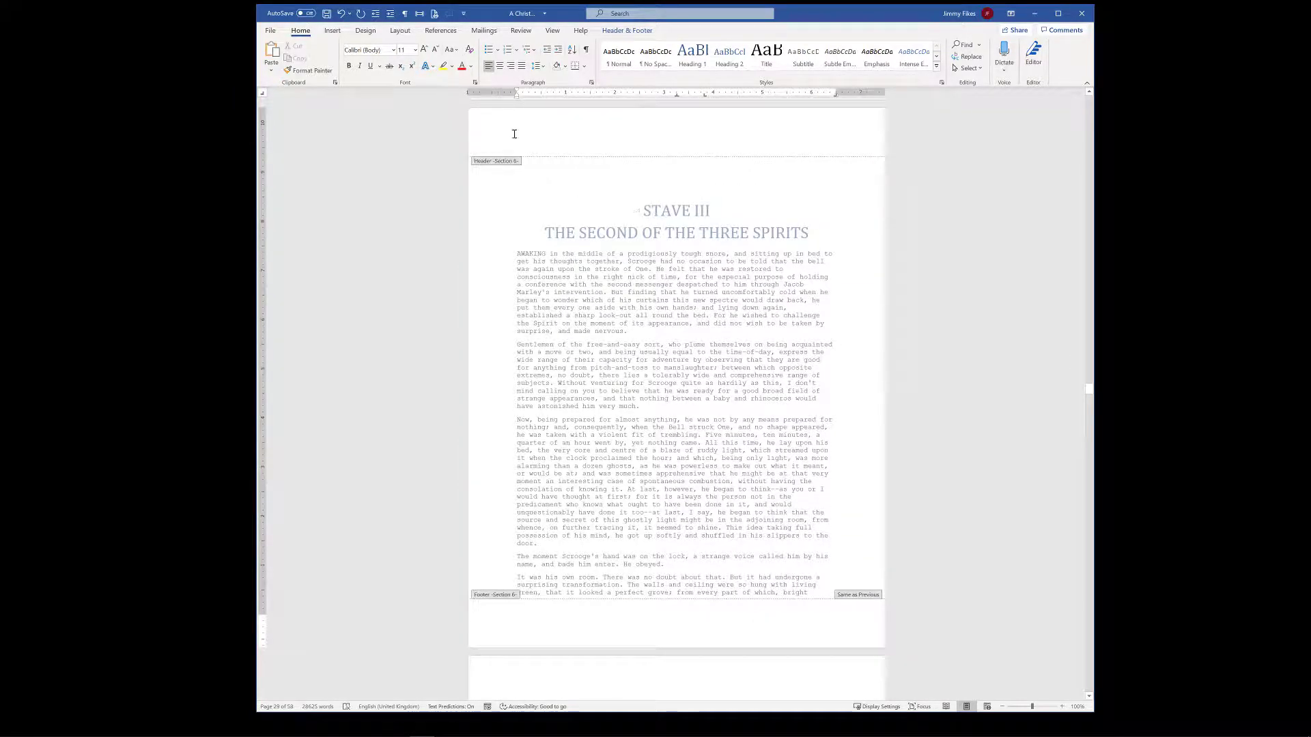
pyautogui.click(739, 127)
pyautogui.hotkey('ctrl', 'e')
pyautogui.hotkey('ctrl', 'l')
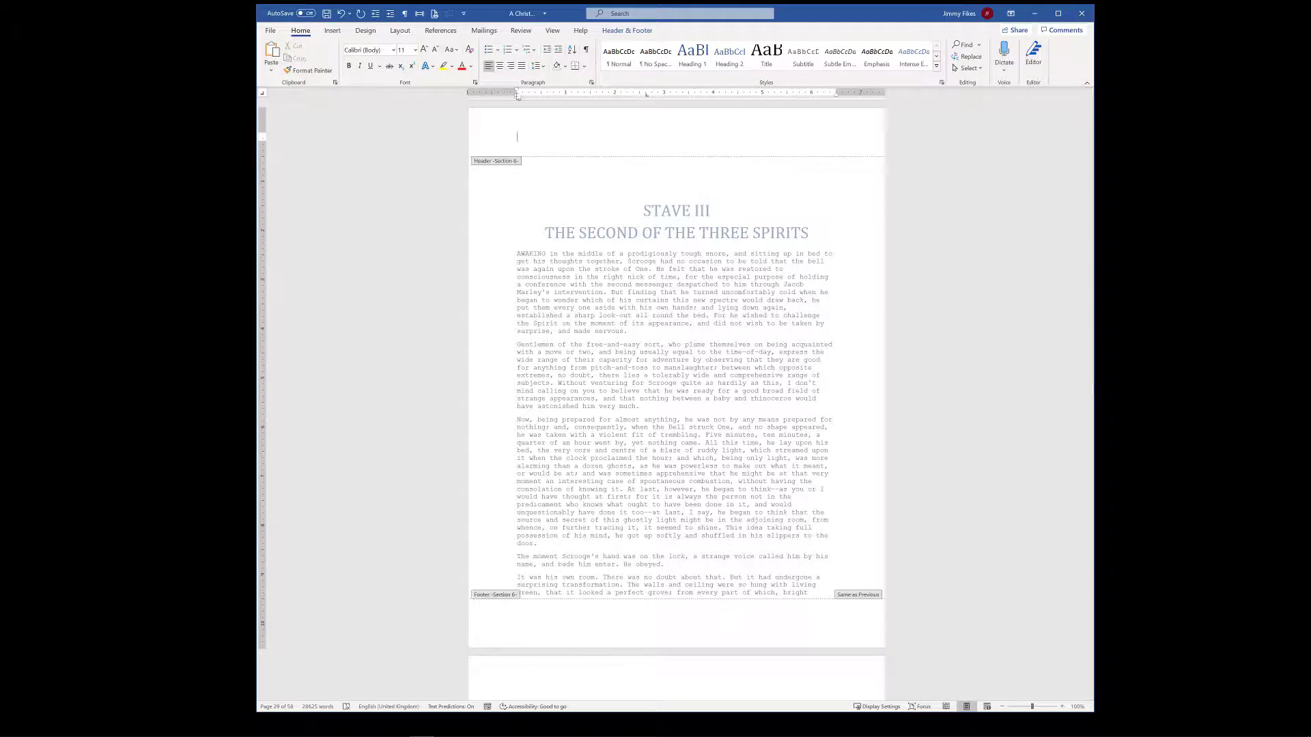
# Clear all tab stops in the STAVE III header paragraph and set a right-aligned tab stop at 6.5 inches.
pyautogui.click(591, 83)
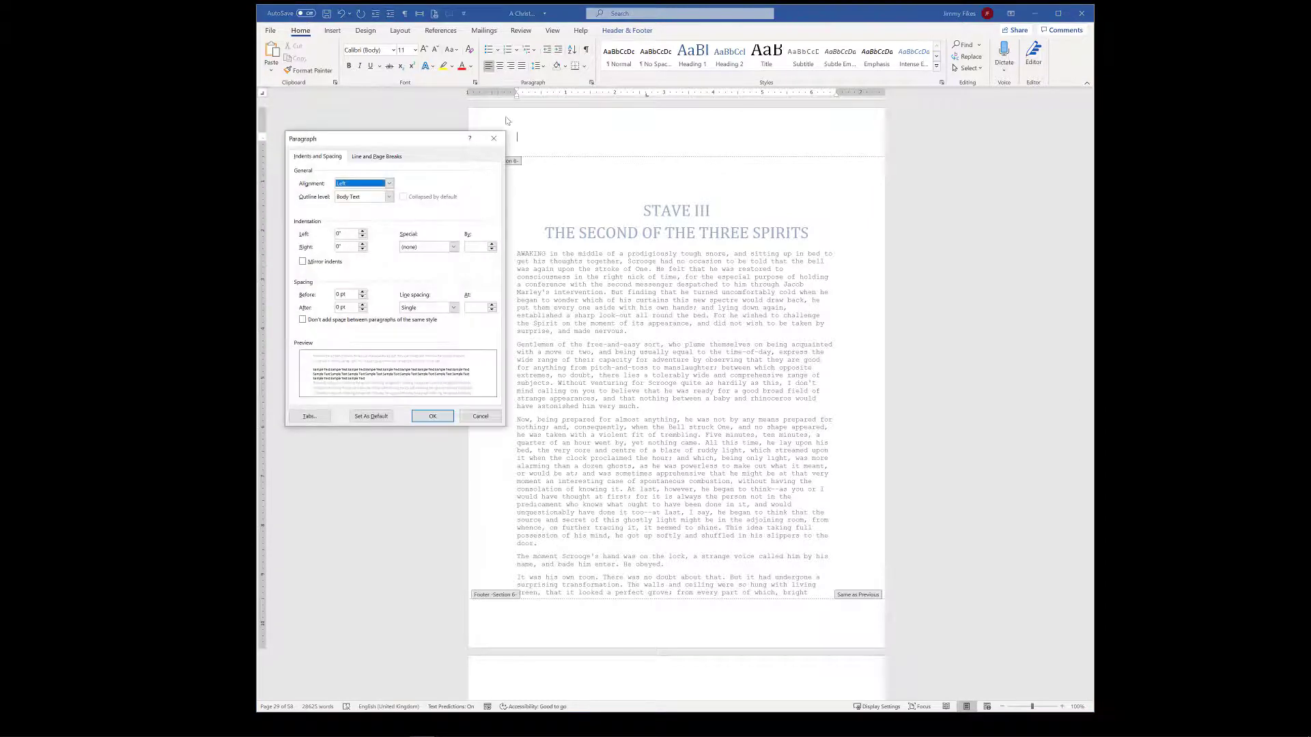
pyautogui.click(309, 416)
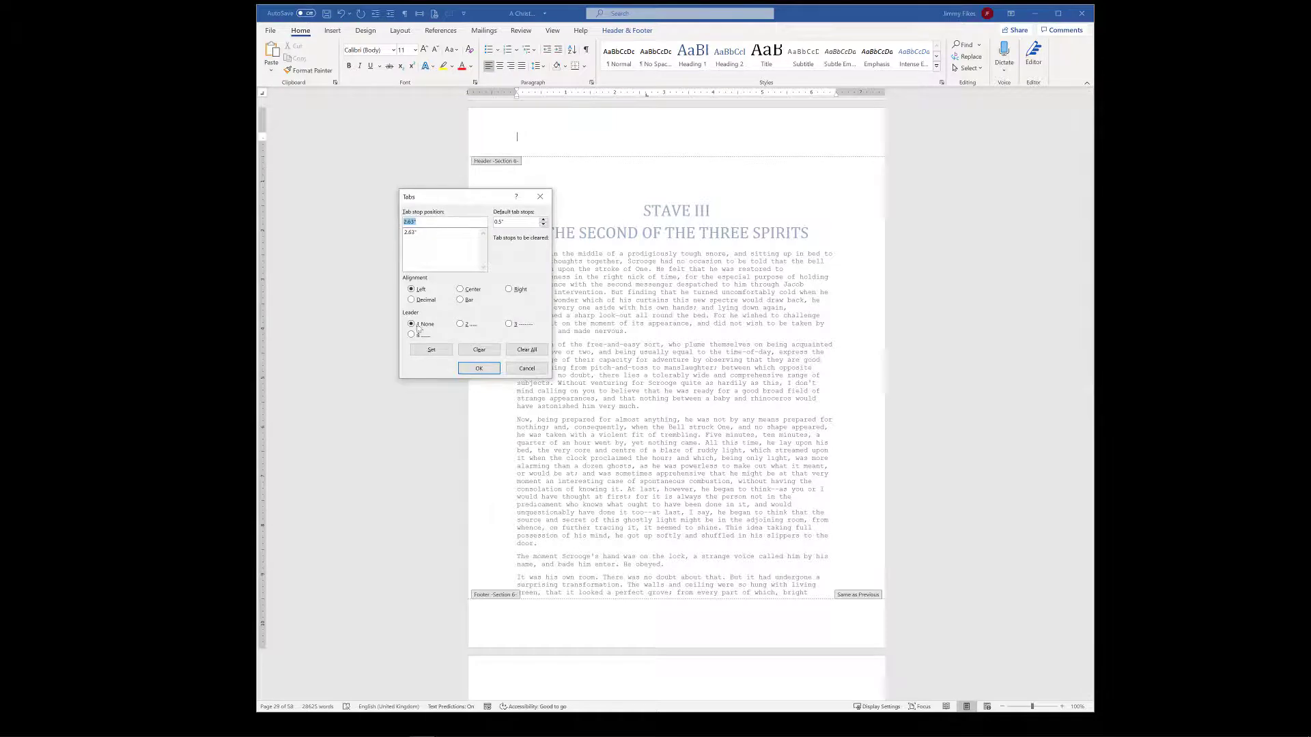
pyautogui.click(522, 349)
pyautogui.click(509, 289)
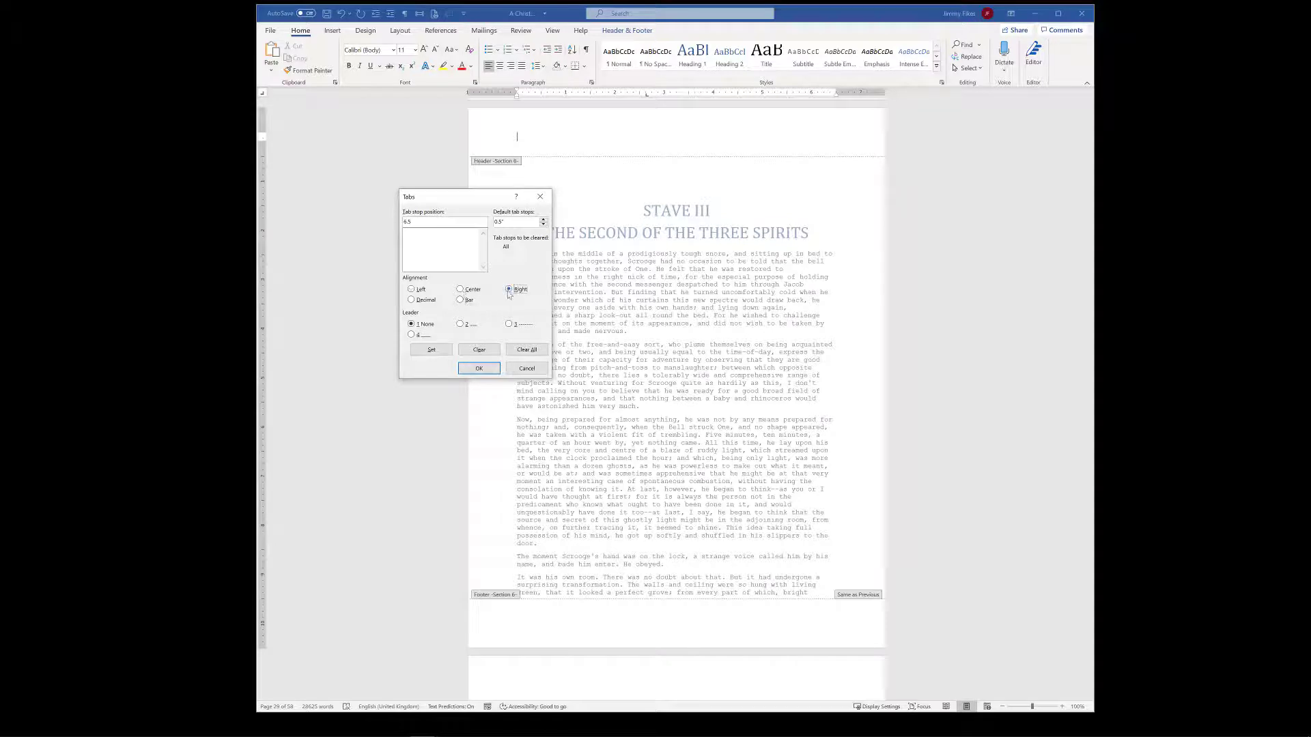
pyautogui.click(431, 350)
pyautogui.click(481, 368)
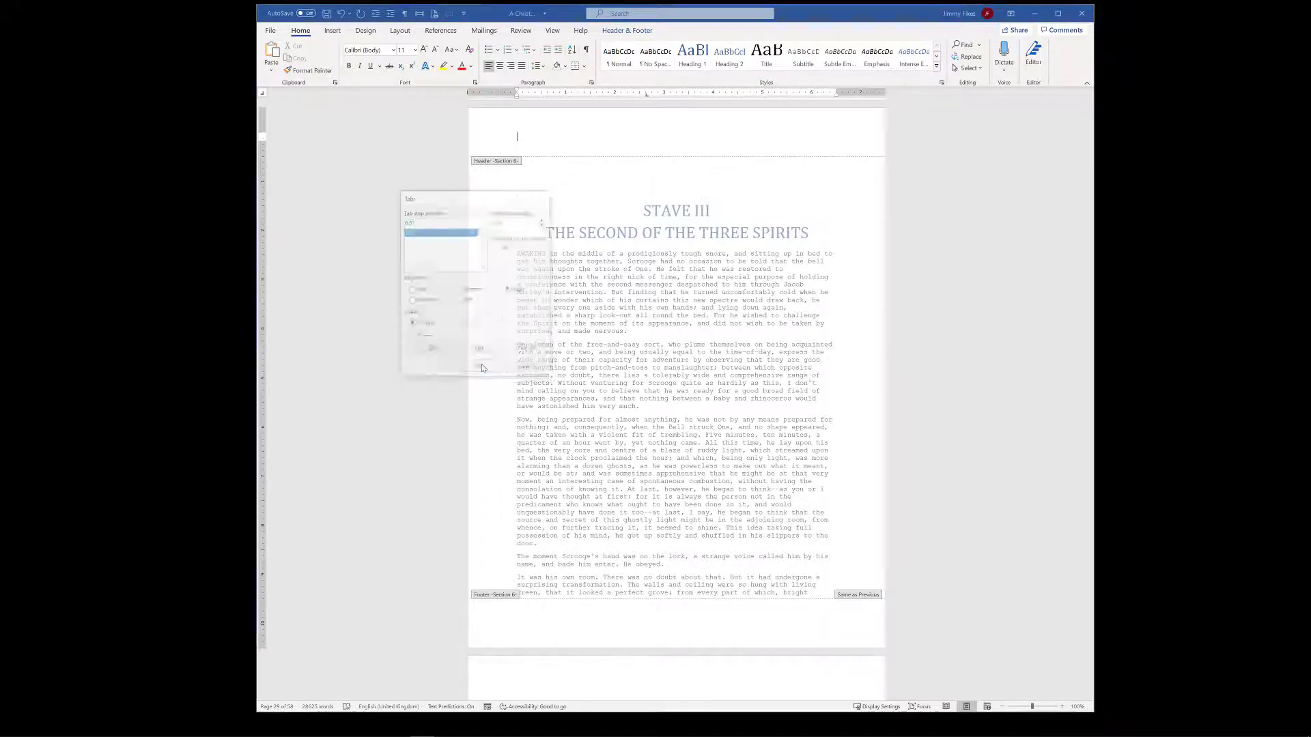
# Enter "A Christmas Carol" in the STAVE III header, with "Stave 3" and "The Second of the Three Spirits" tabbed right on two lines.
pyautogui.write('A Ch')
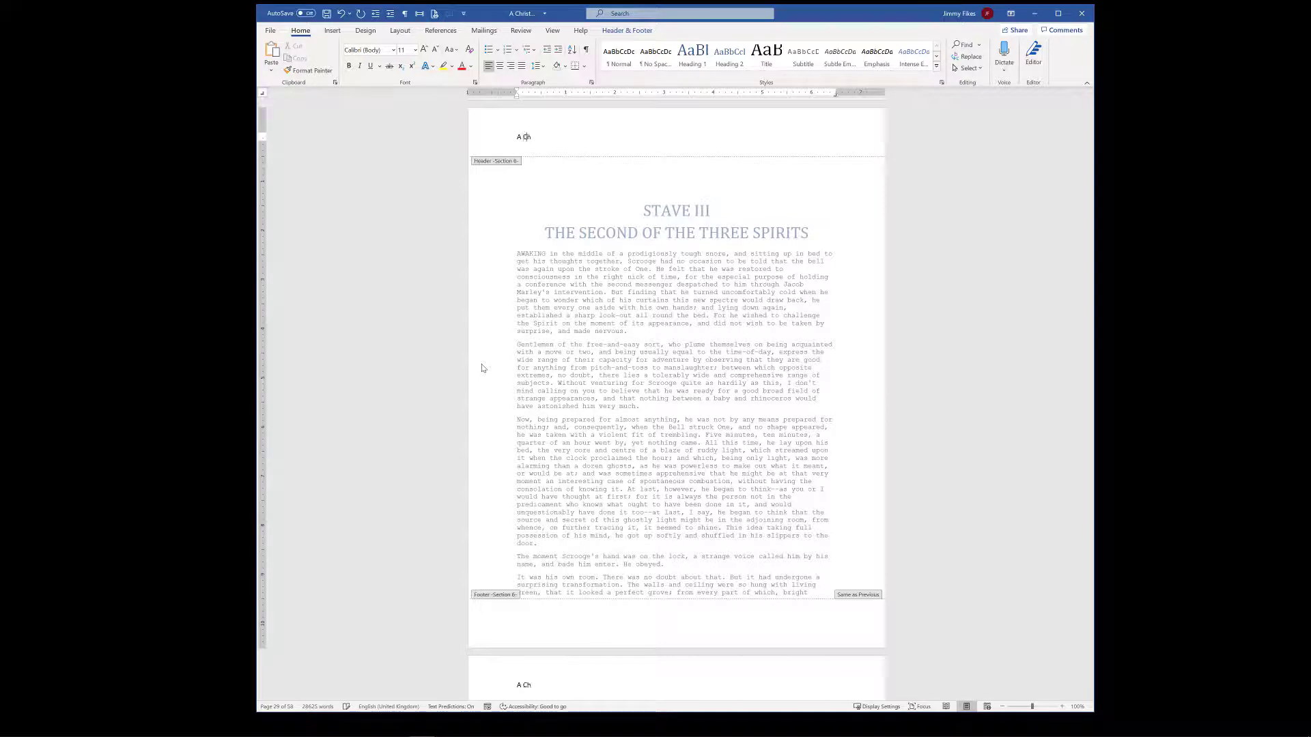
pyautogui.write('ristmas Carol\tStave 3')
pyautogui.press('Return')
pyautogui.write('The Second of t')
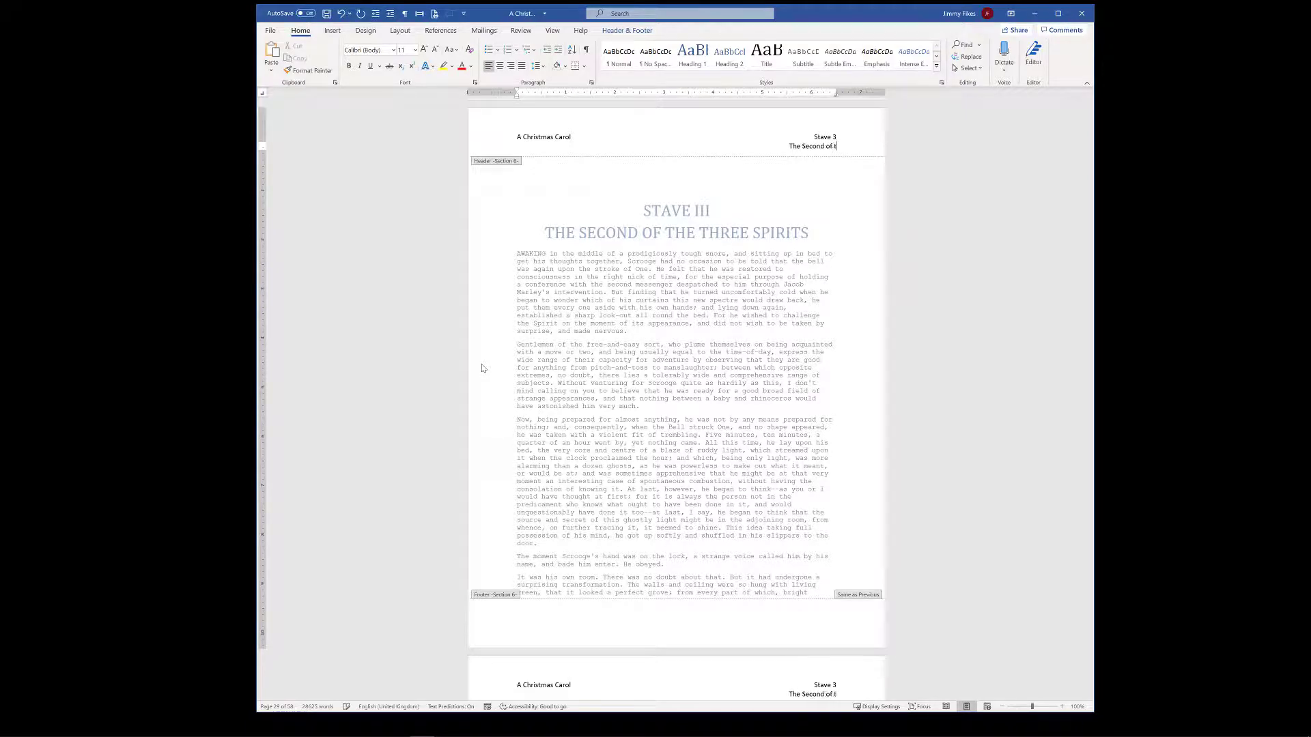
pyautogui.write('he Three S')
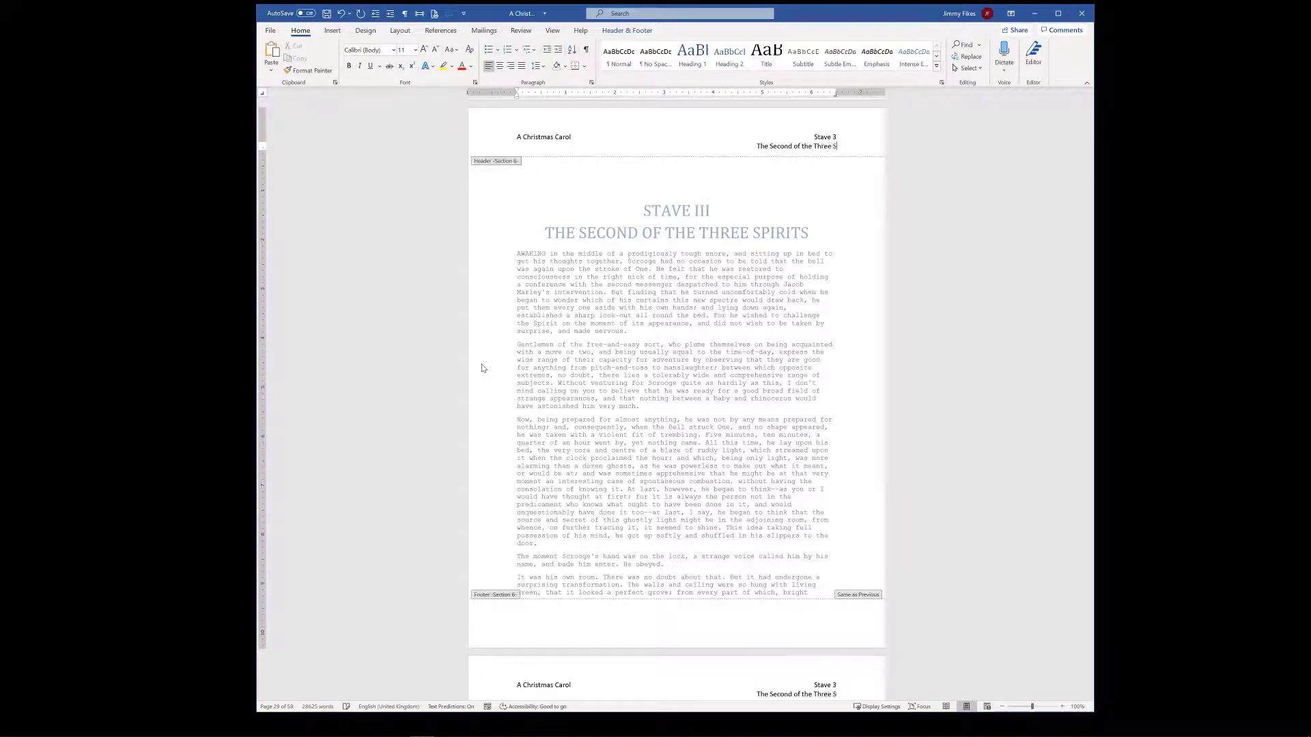
pyautogui.write('pirits')
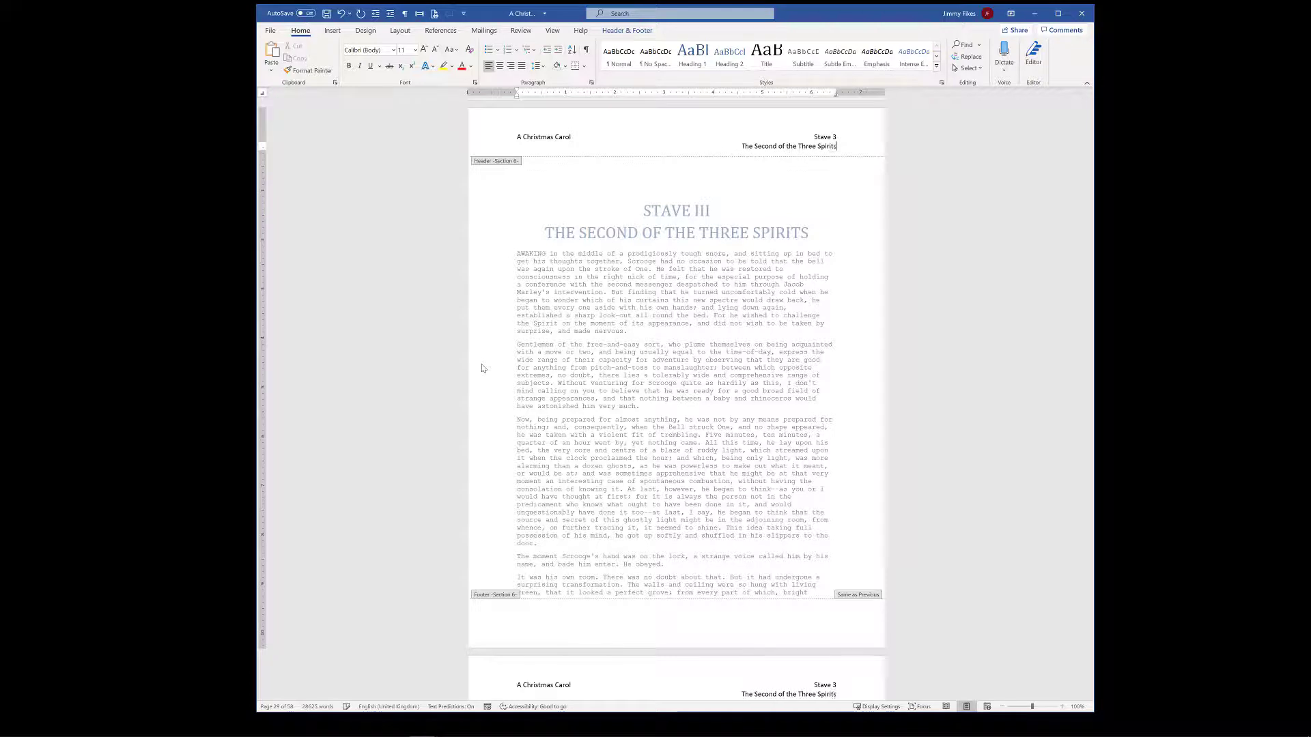
# Check the Section 6 headers on all STAVE III pages up to the start of the next stave.
pyautogui.scroll(-4, 692, 435)
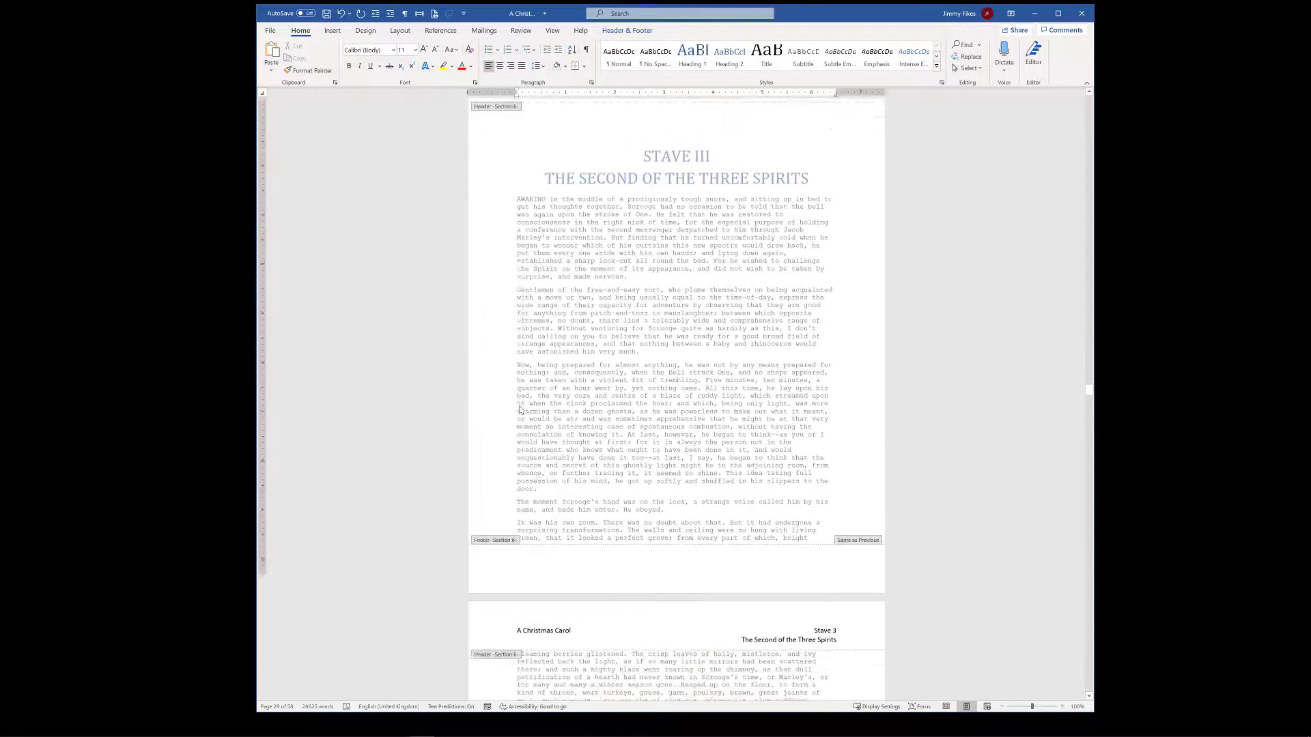
pyautogui.scroll(-9, 693, 435)
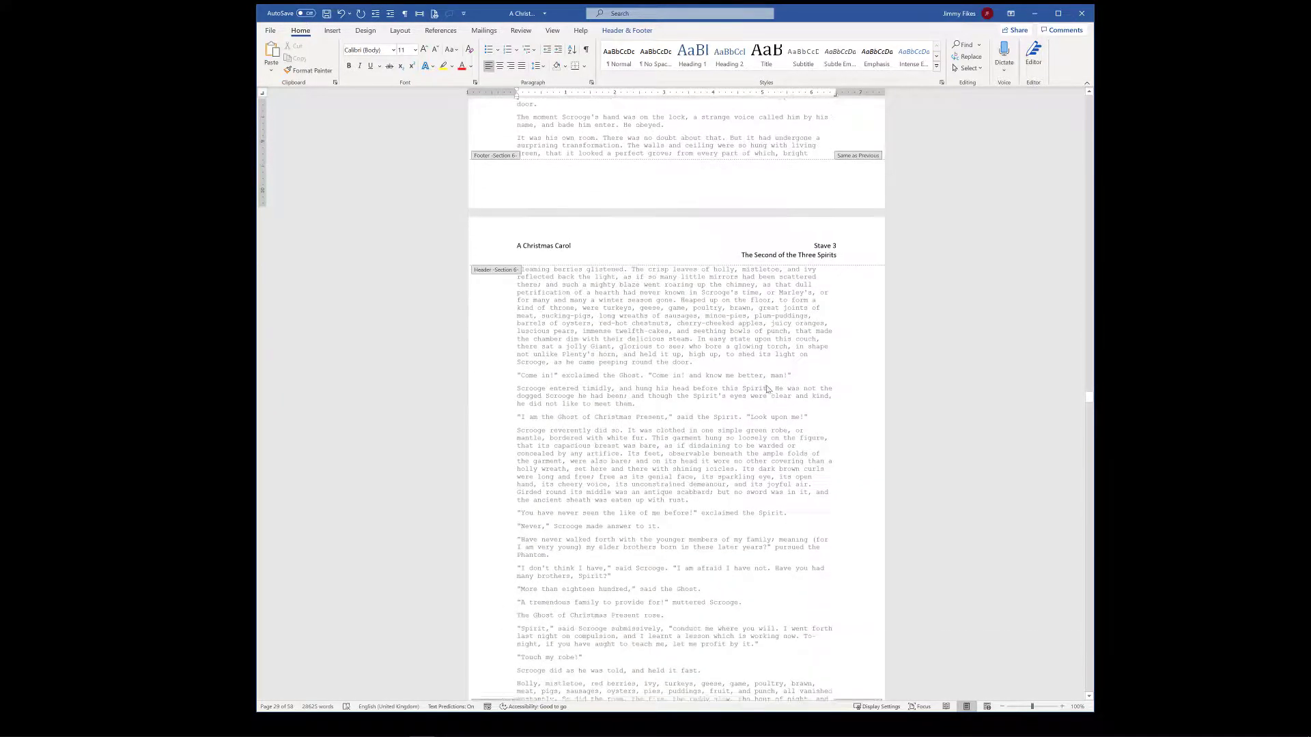
pyautogui.scroll(-2, 744, 280)
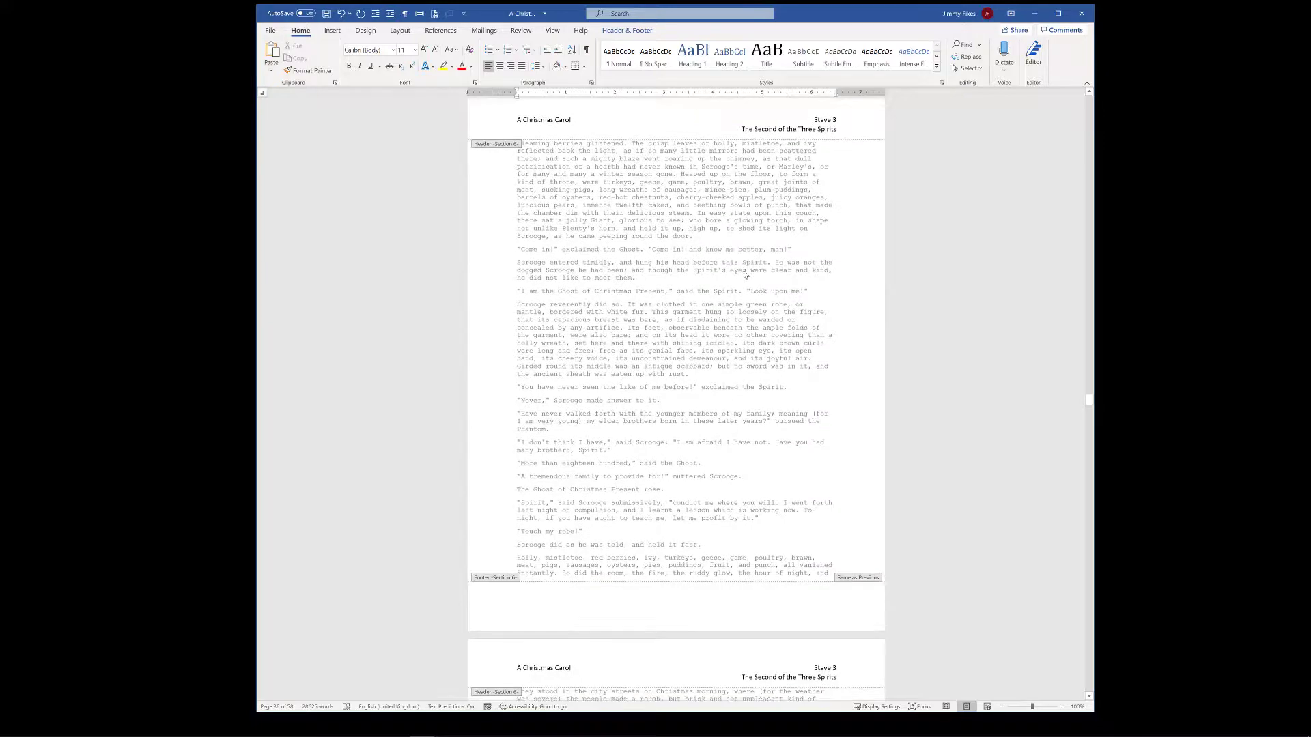
pyautogui.scroll(-20, 744, 274)
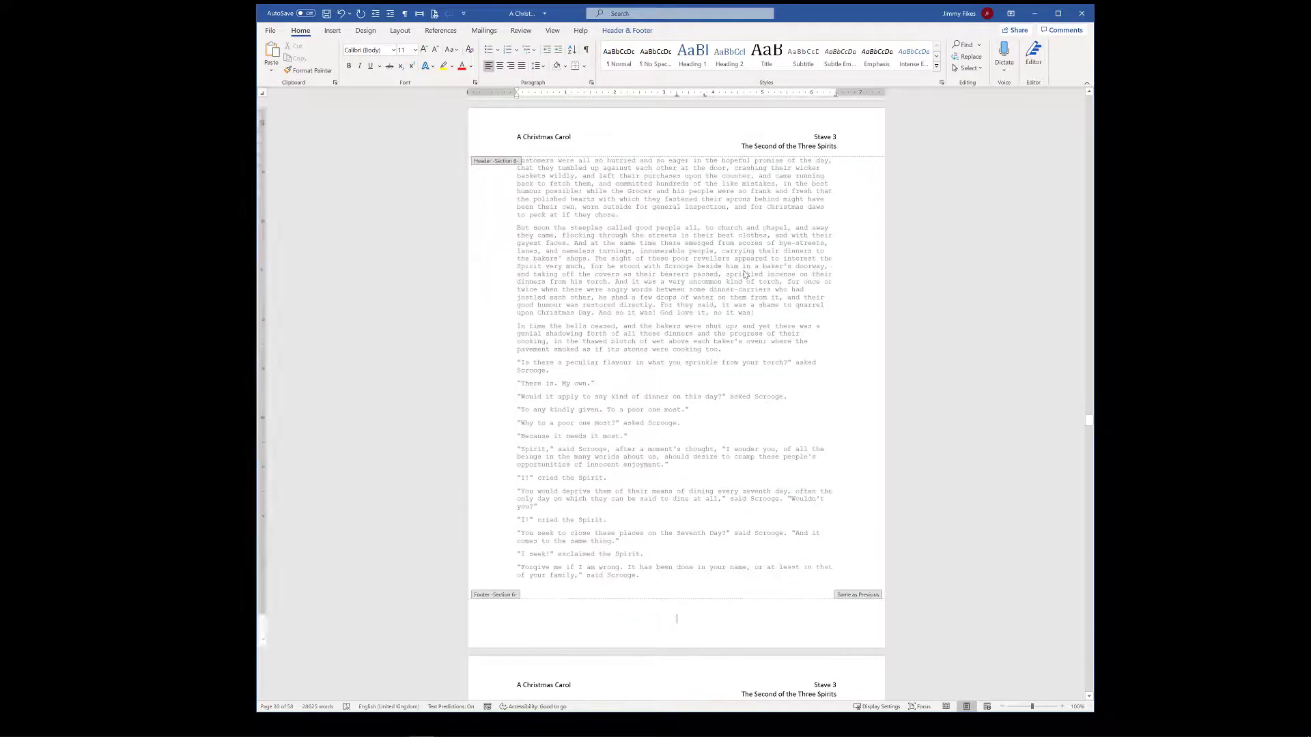
pyautogui.scroll(-20, 744, 275)
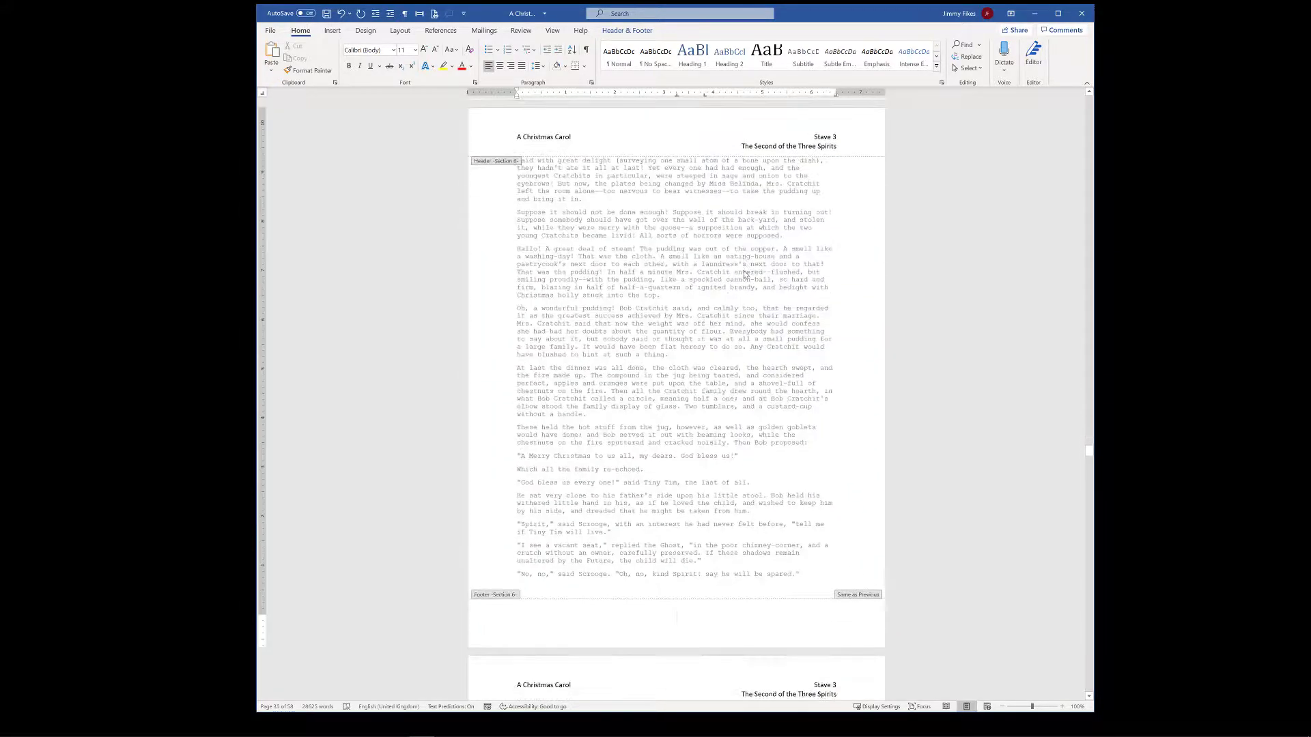
pyautogui.scroll(-20, 744, 274)
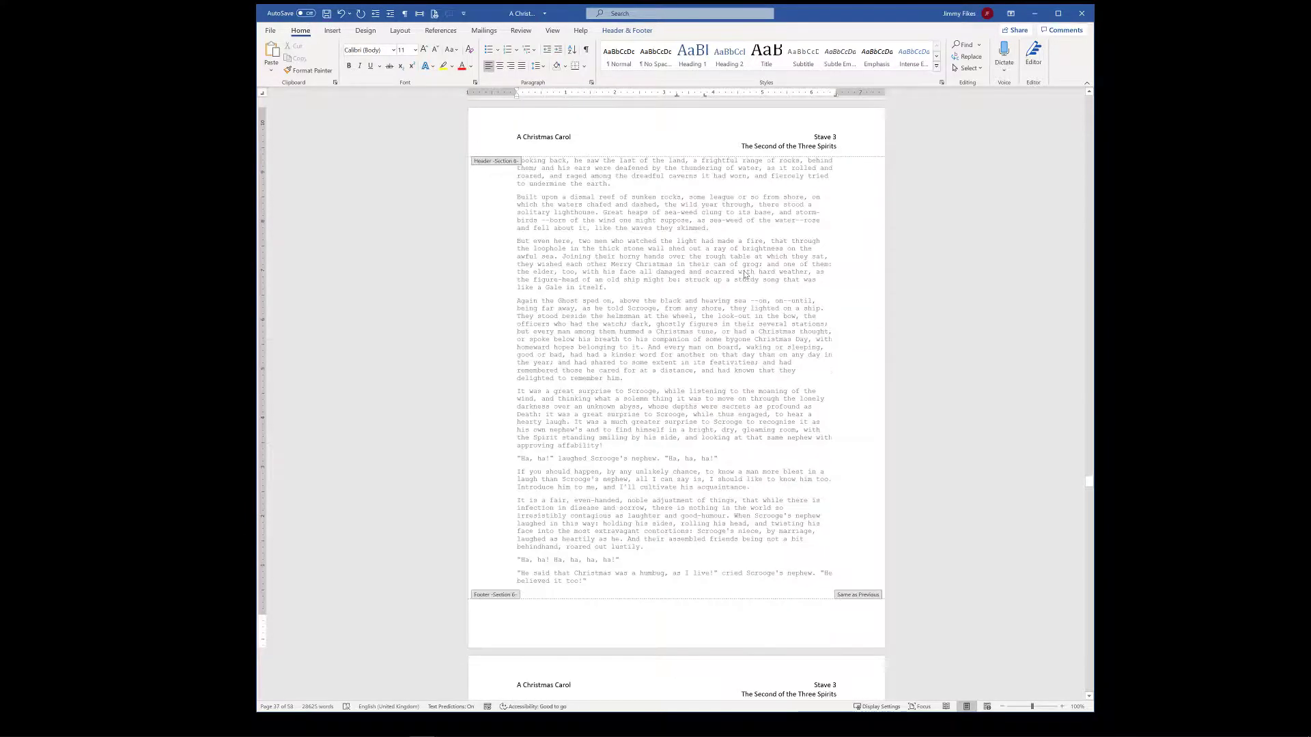
pyautogui.scroll(-20, 744, 275)
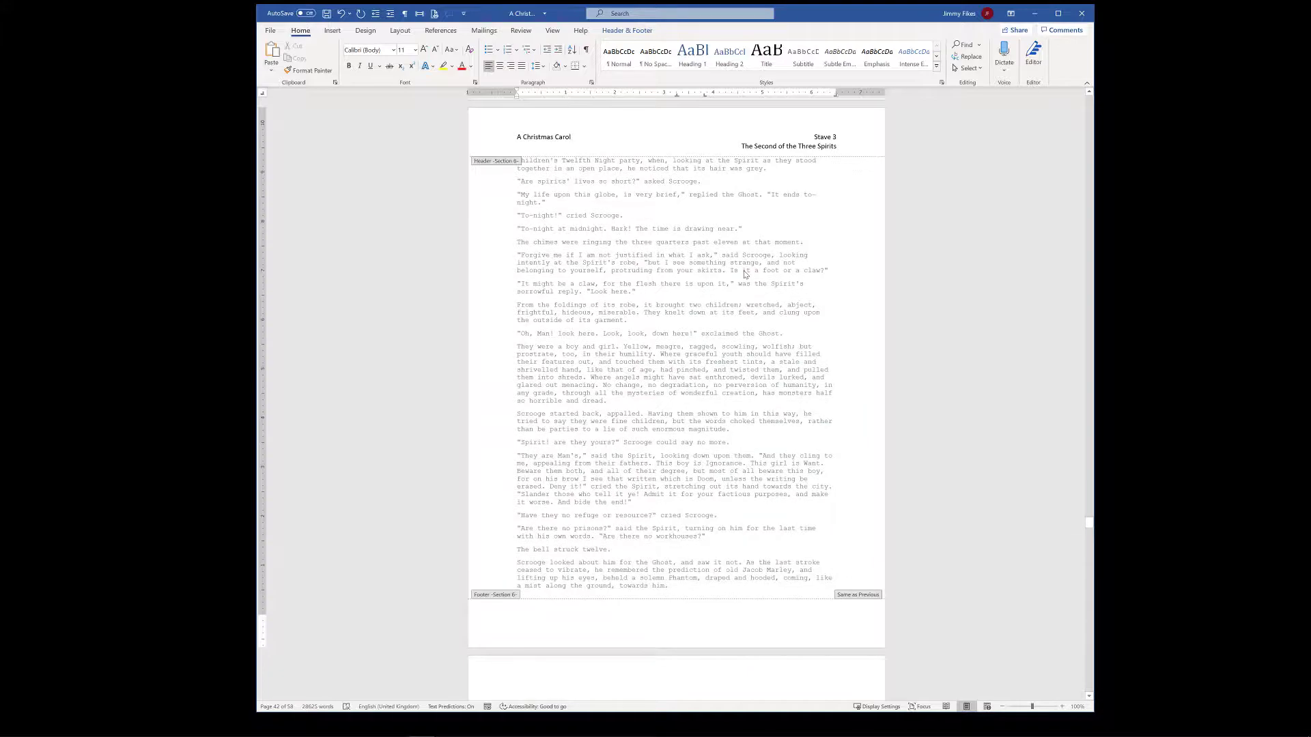
pyautogui.scroll(-10, 744, 274)
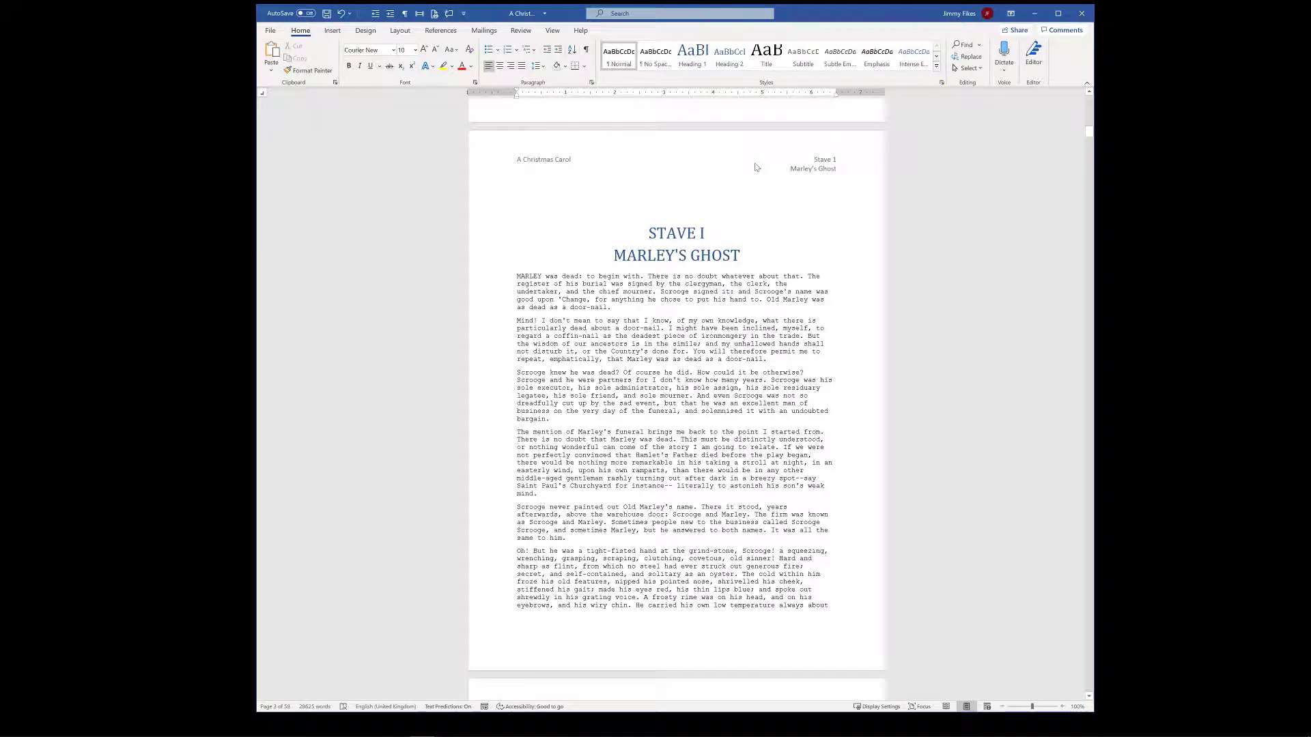
# Review the finished headers on the STAVE I pages and on the last pages of the document.
pyautogui.click(756, 167)
pyautogui.scroll(-1, 755, 165)
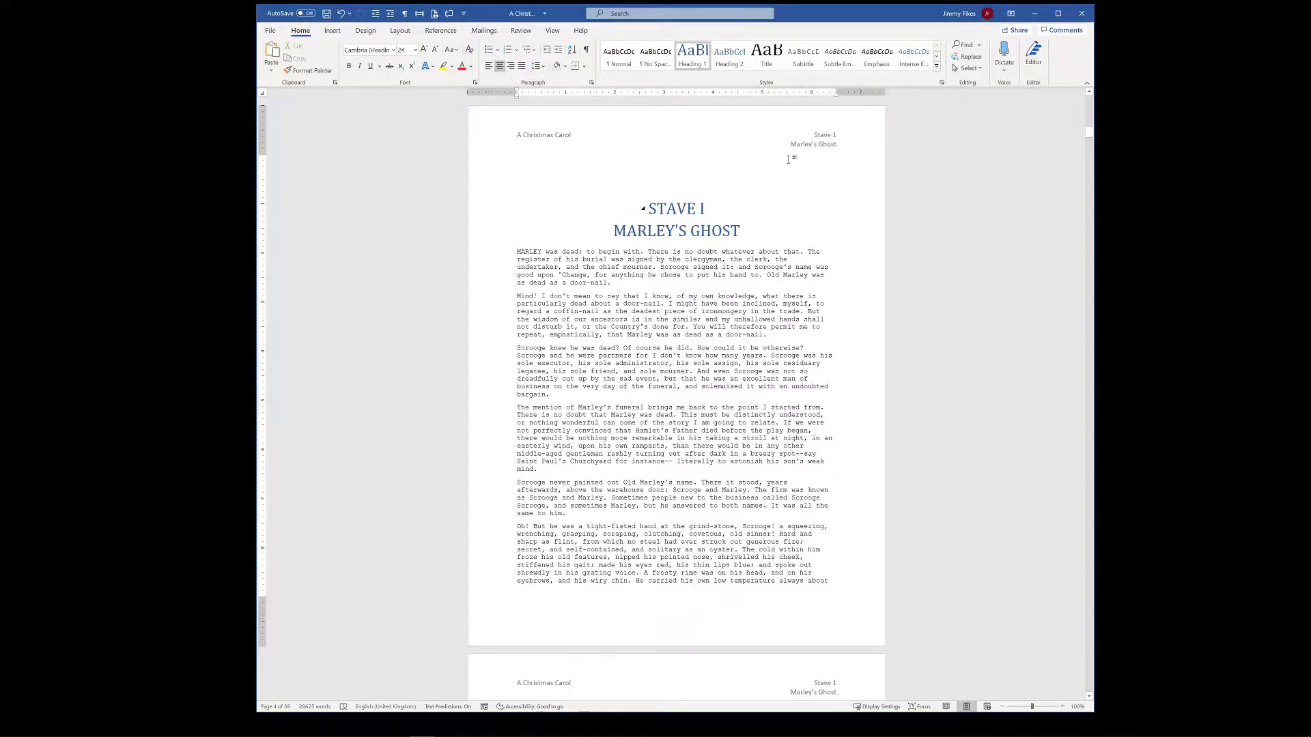
pyautogui.scroll(-10, 791, 159)
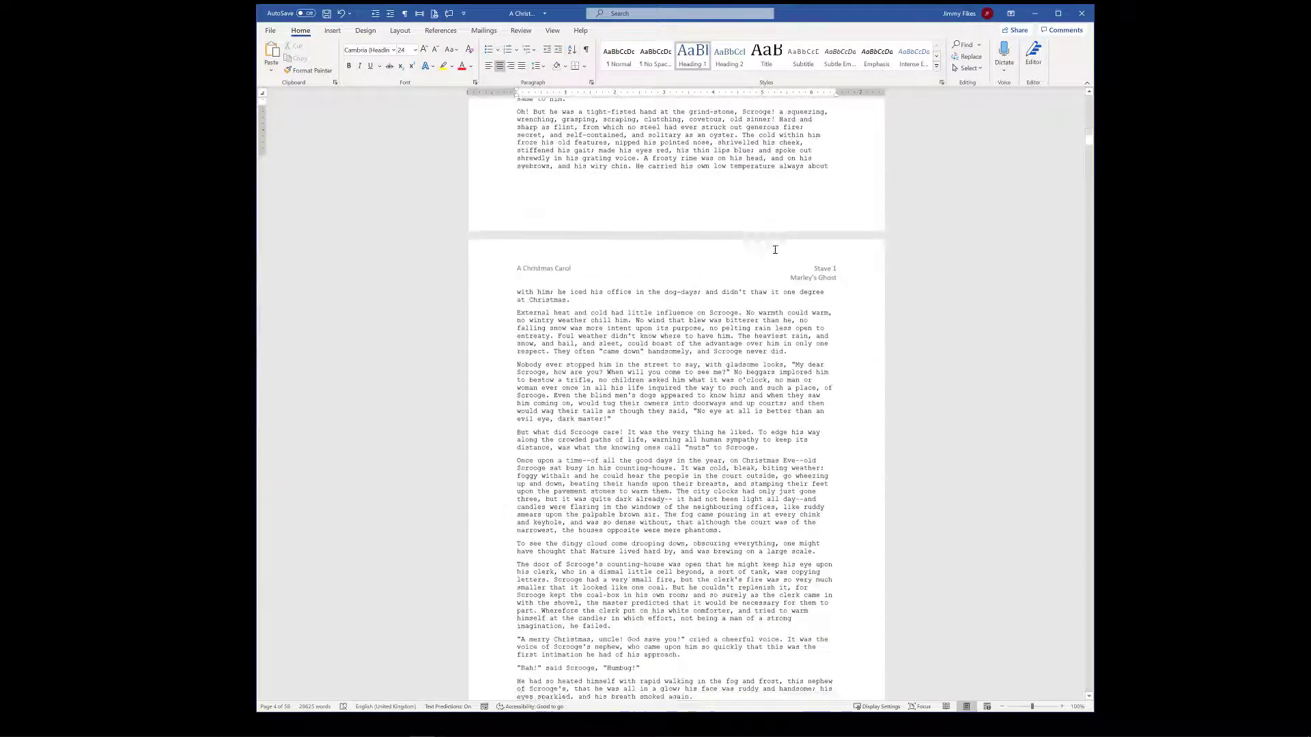
pyautogui.scroll(-7, 775, 249)
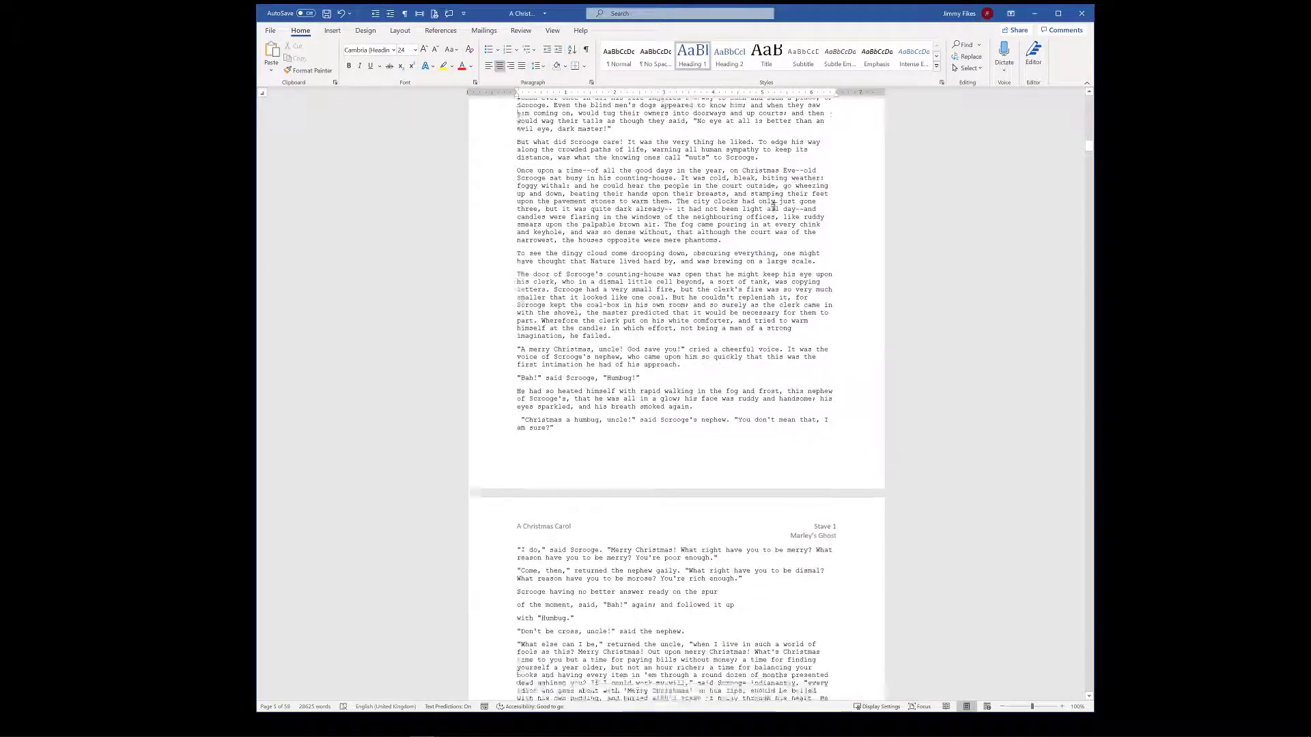
pyautogui.scroll(-4, 774, 205)
pyautogui.scroll(-5, 763, 220)
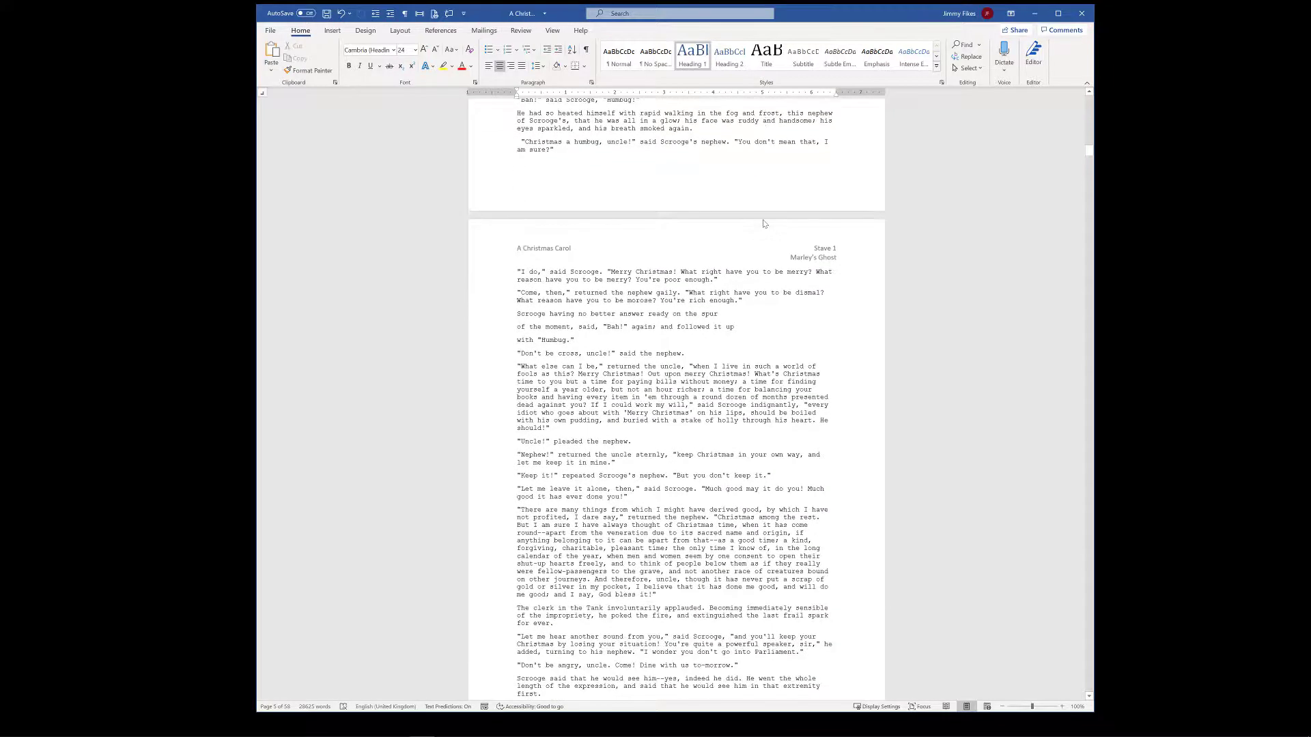
pyautogui.scroll(-2, 763, 220)
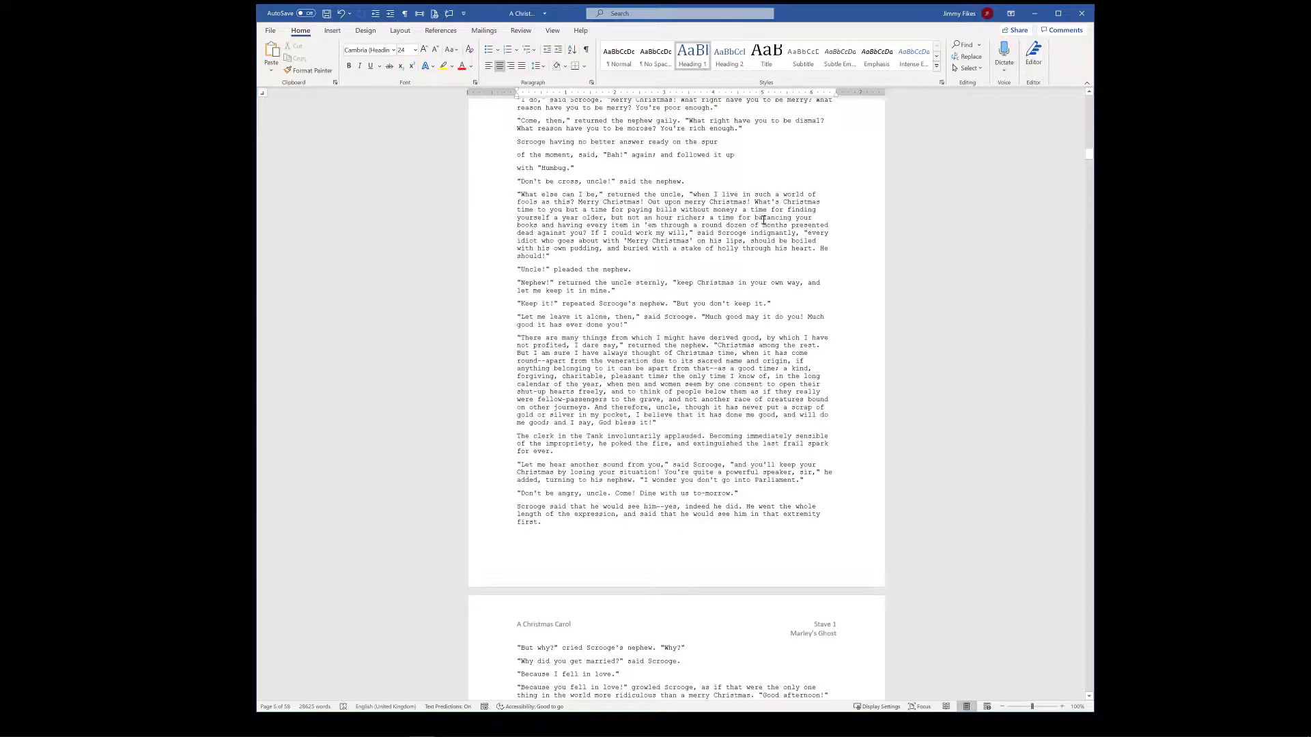
pyautogui.hotkey('ctrl', 'End')
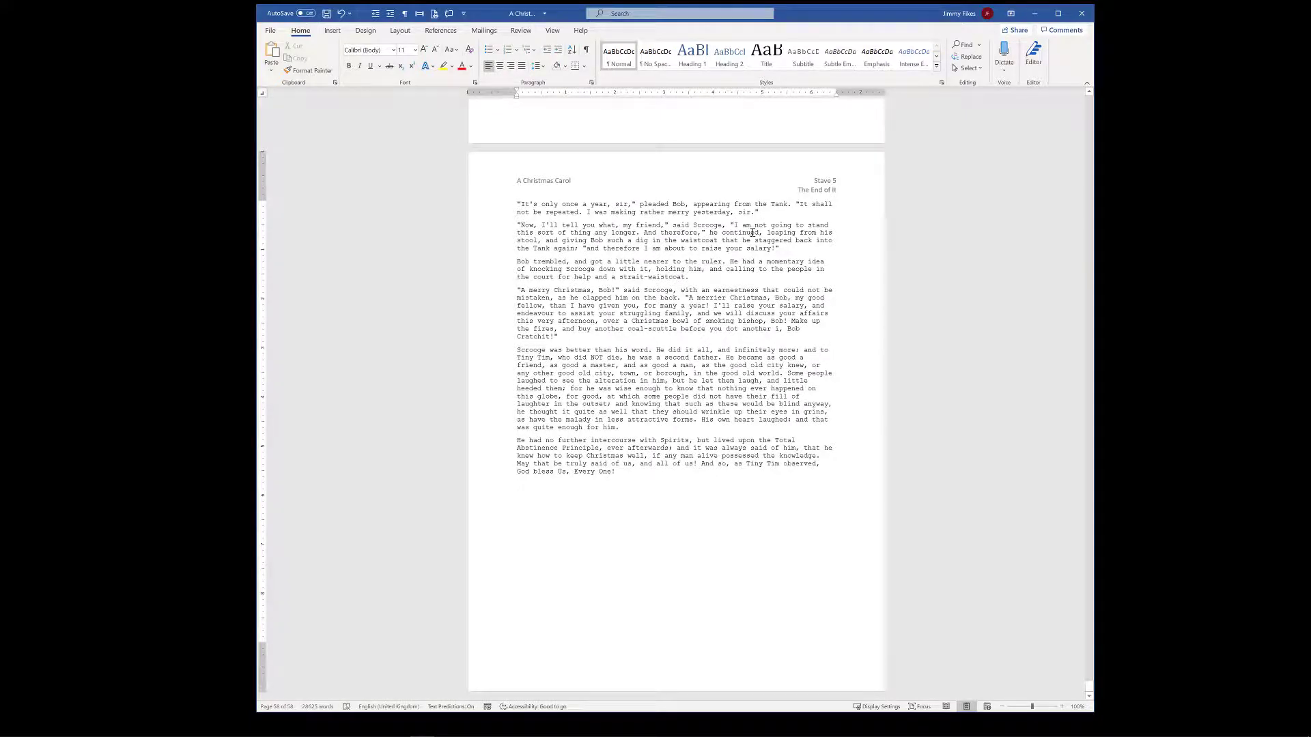
pyautogui.scroll(2, 752, 233)
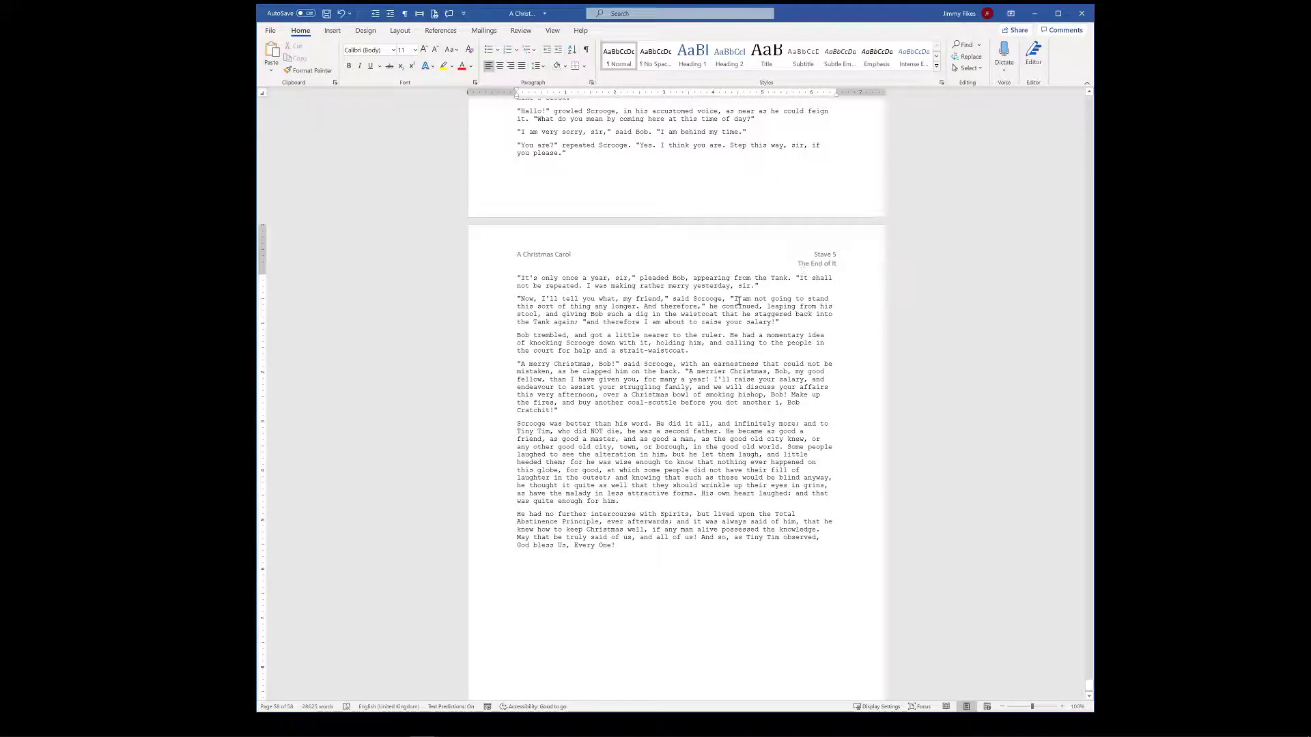
pyautogui.scroll(3, 738, 301)
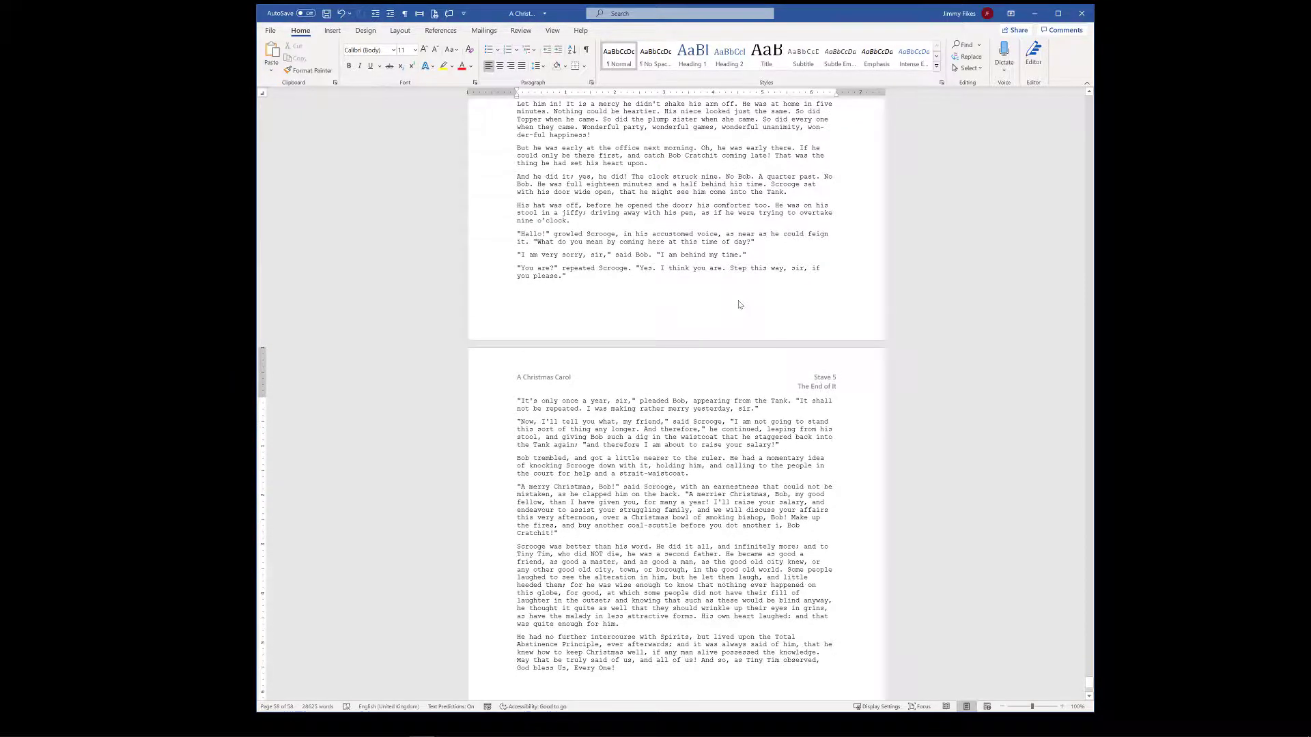
# Give the STAVE I section a different first-page header and check the headers on the pages that follow.
pyautogui.hotkey('ctrl', 'Home')
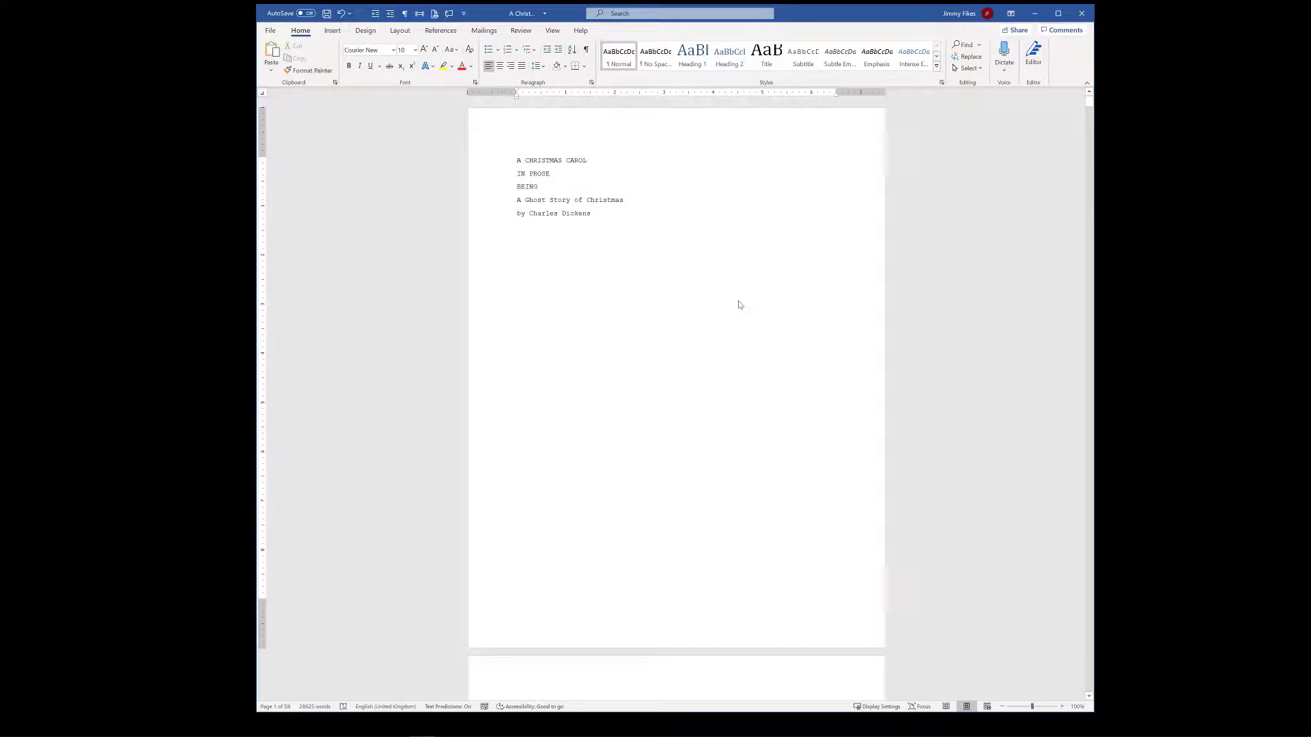
pyautogui.scroll(-20, 738, 304)
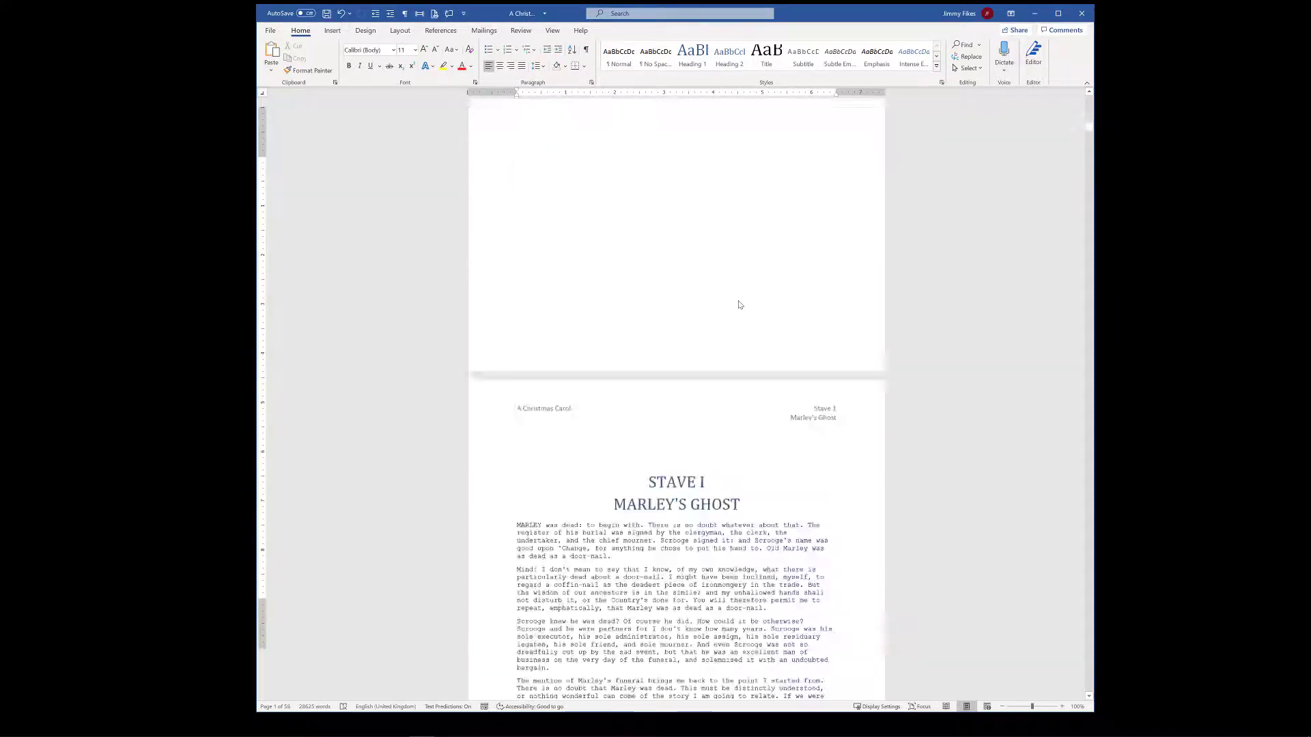
pyautogui.hotkey('ctrl', 'pagedown')
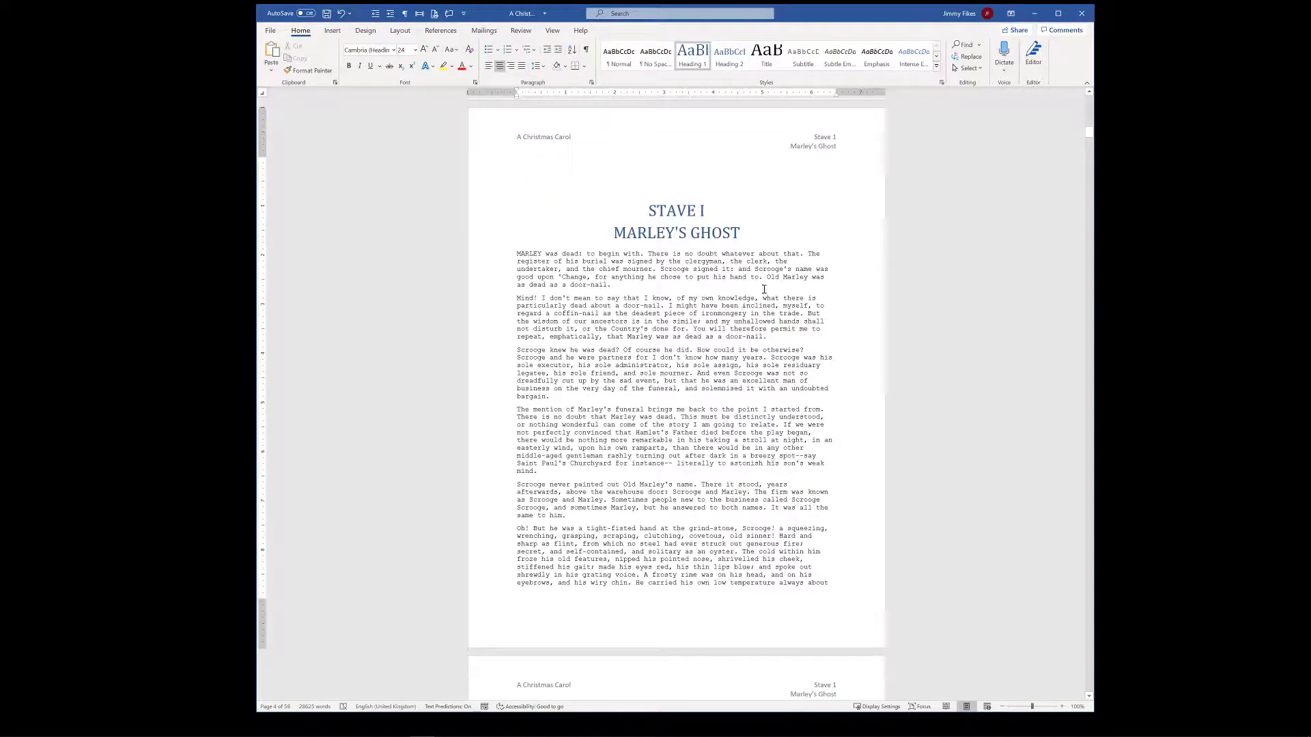
pyautogui.doubleClick(687, 144)
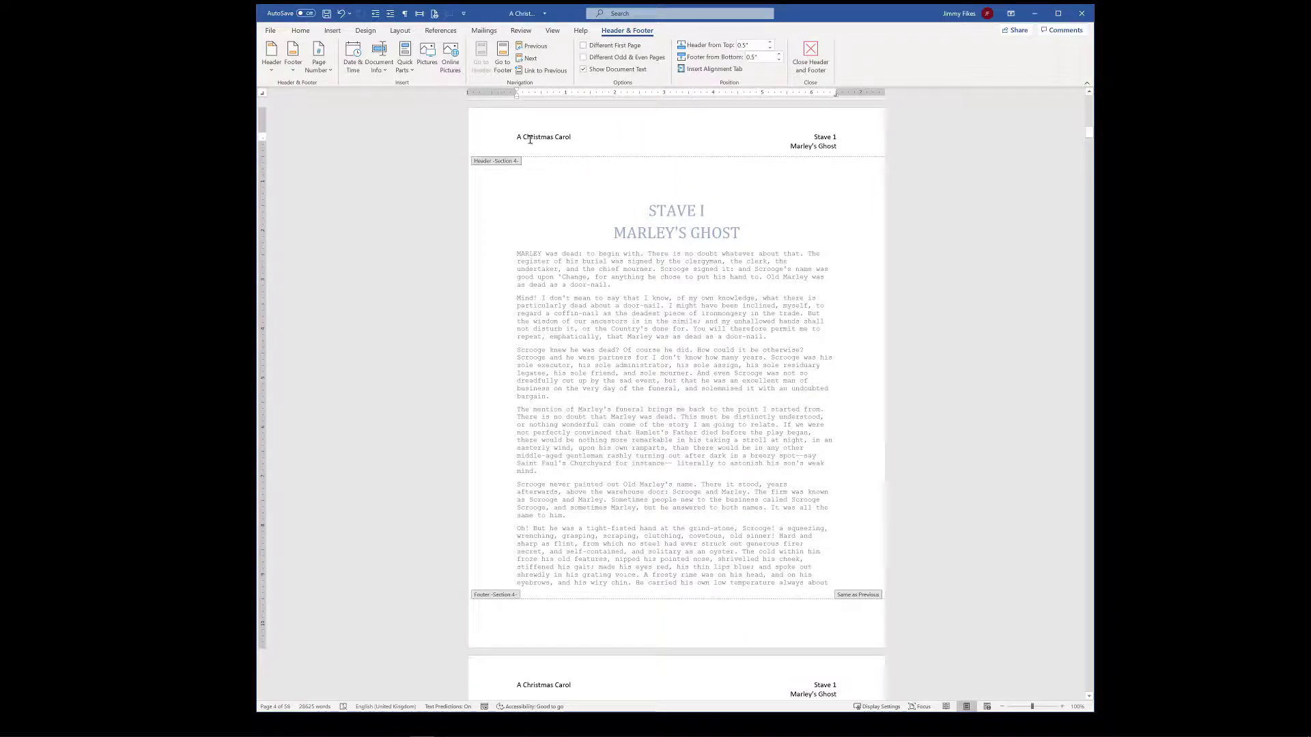
pyautogui.scroll(-1, 588, 141)
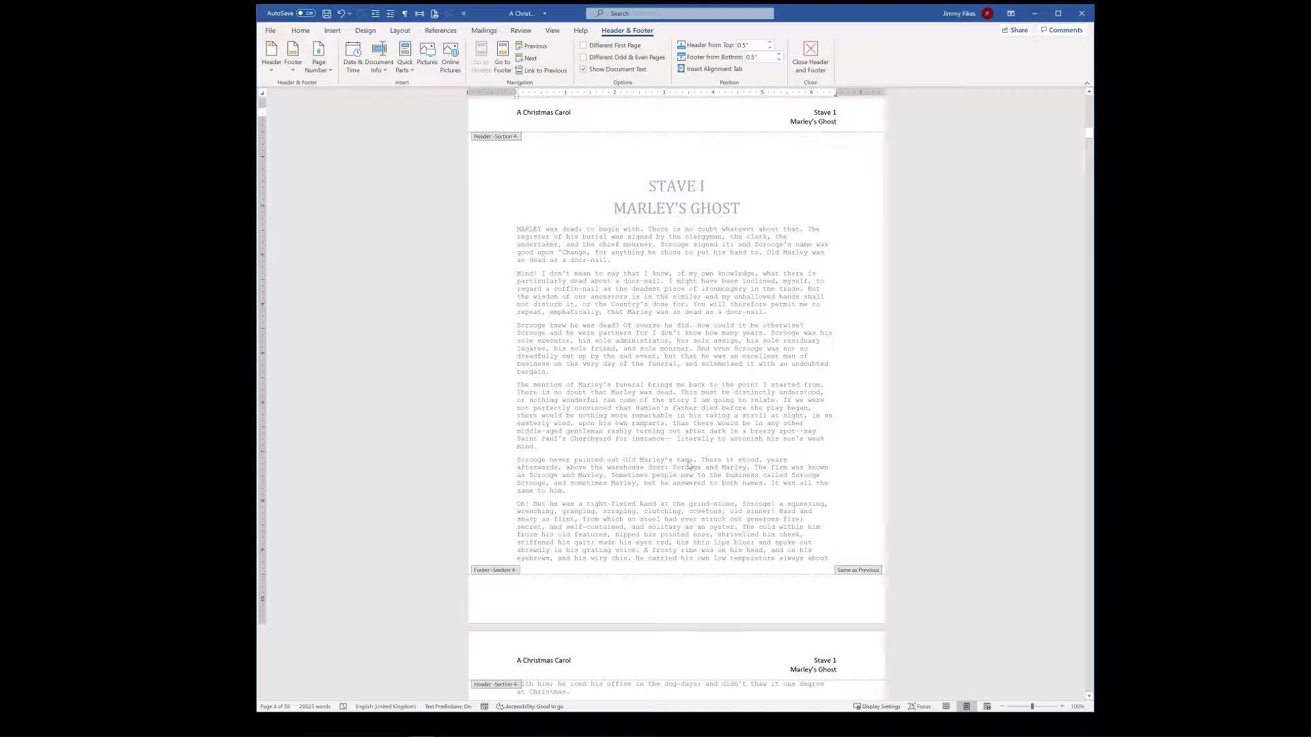
pyautogui.scroll(1, 688, 352)
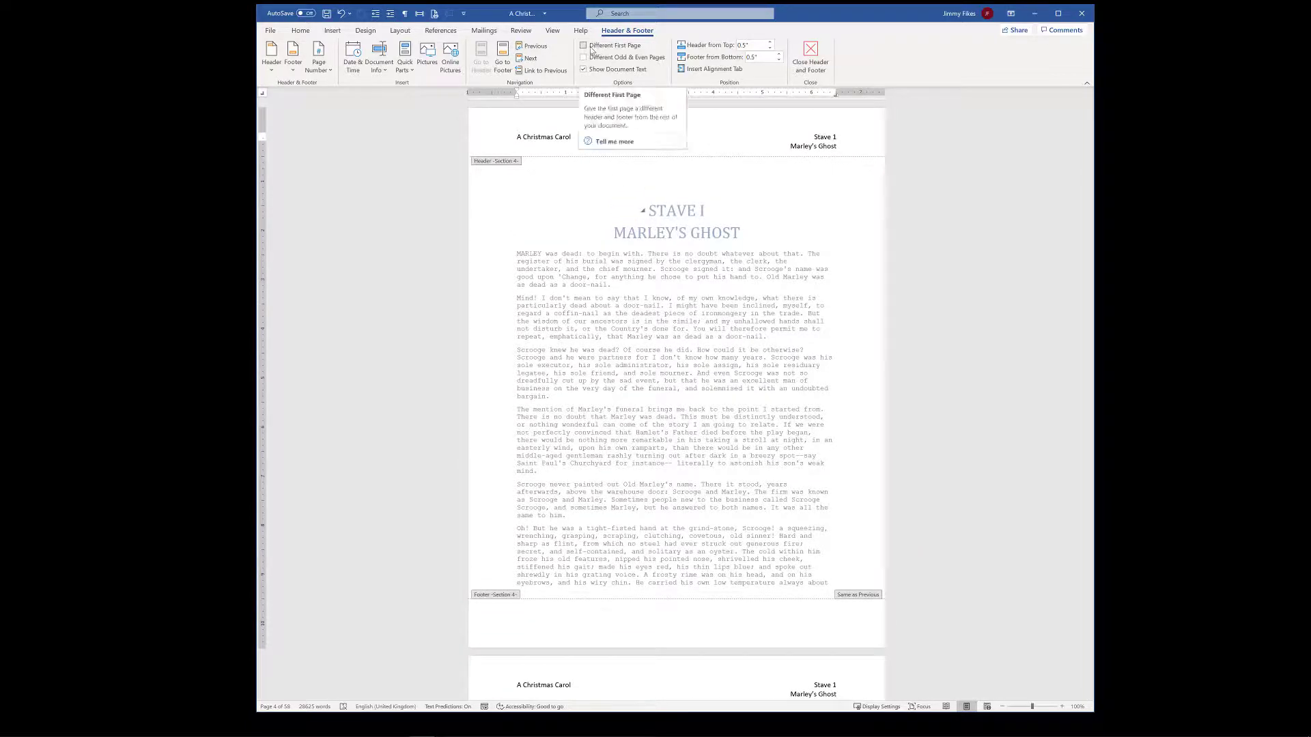
pyautogui.click(584, 46)
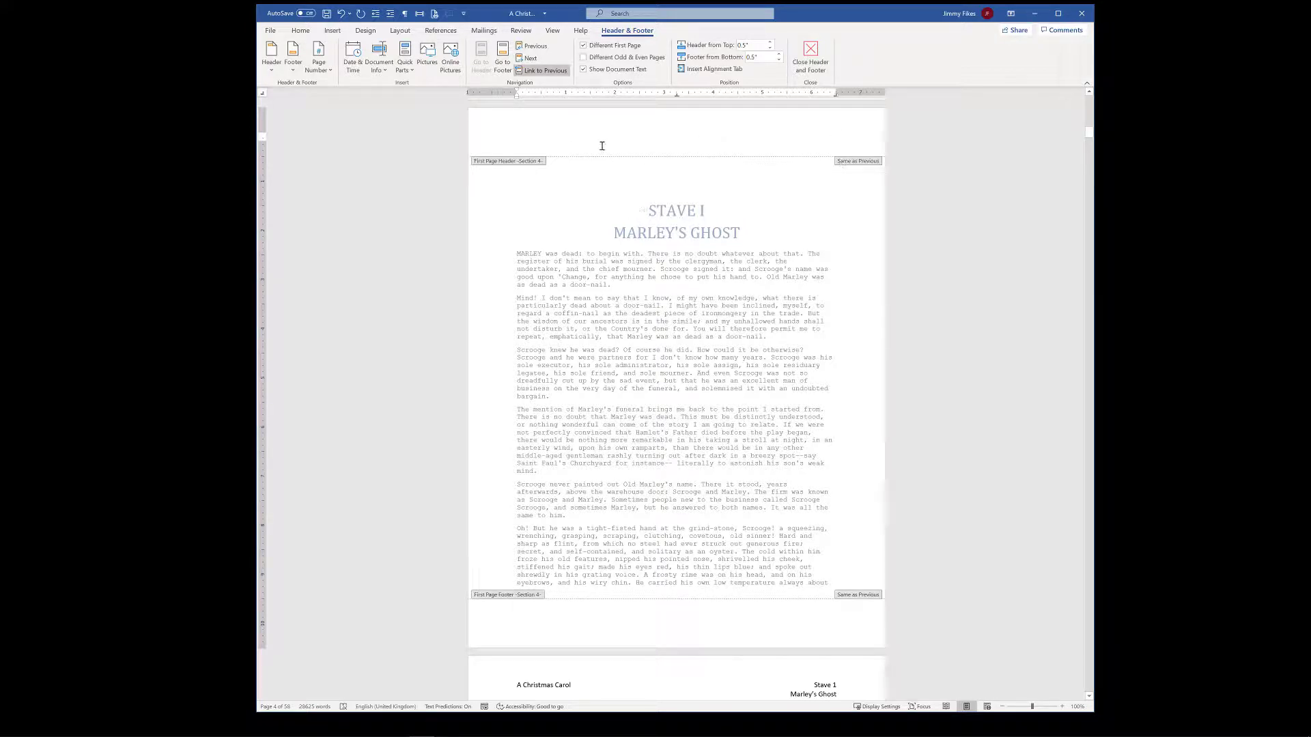
pyautogui.scroll(-2, 599, 237)
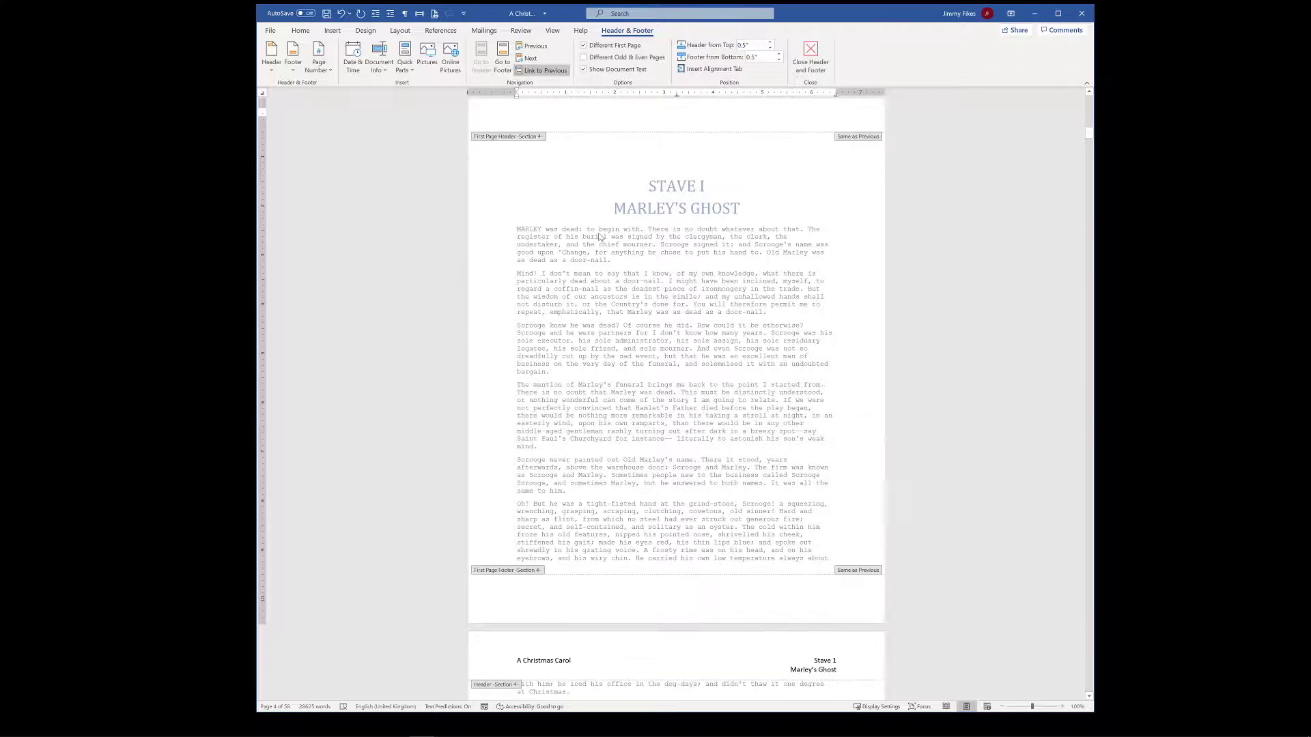
pyautogui.scroll(-9, 603, 237)
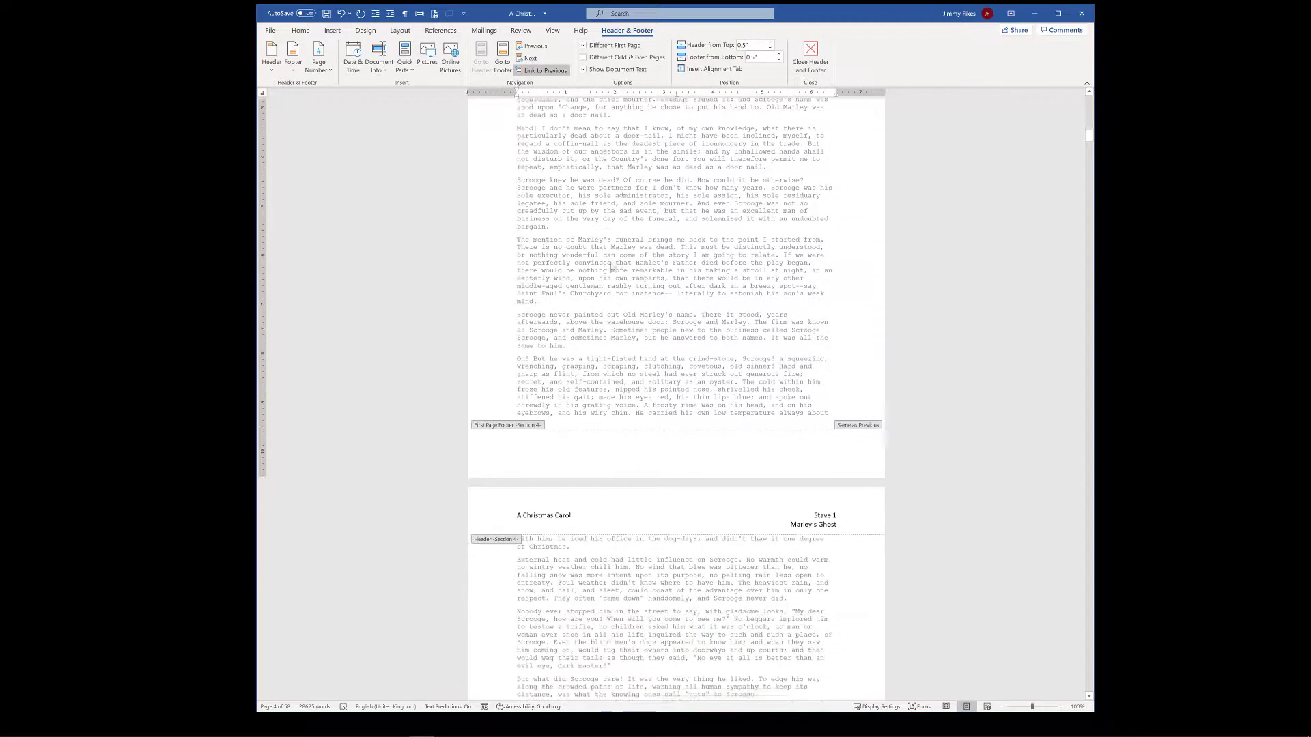
pyautogui.scroll(-2, 631, 305)
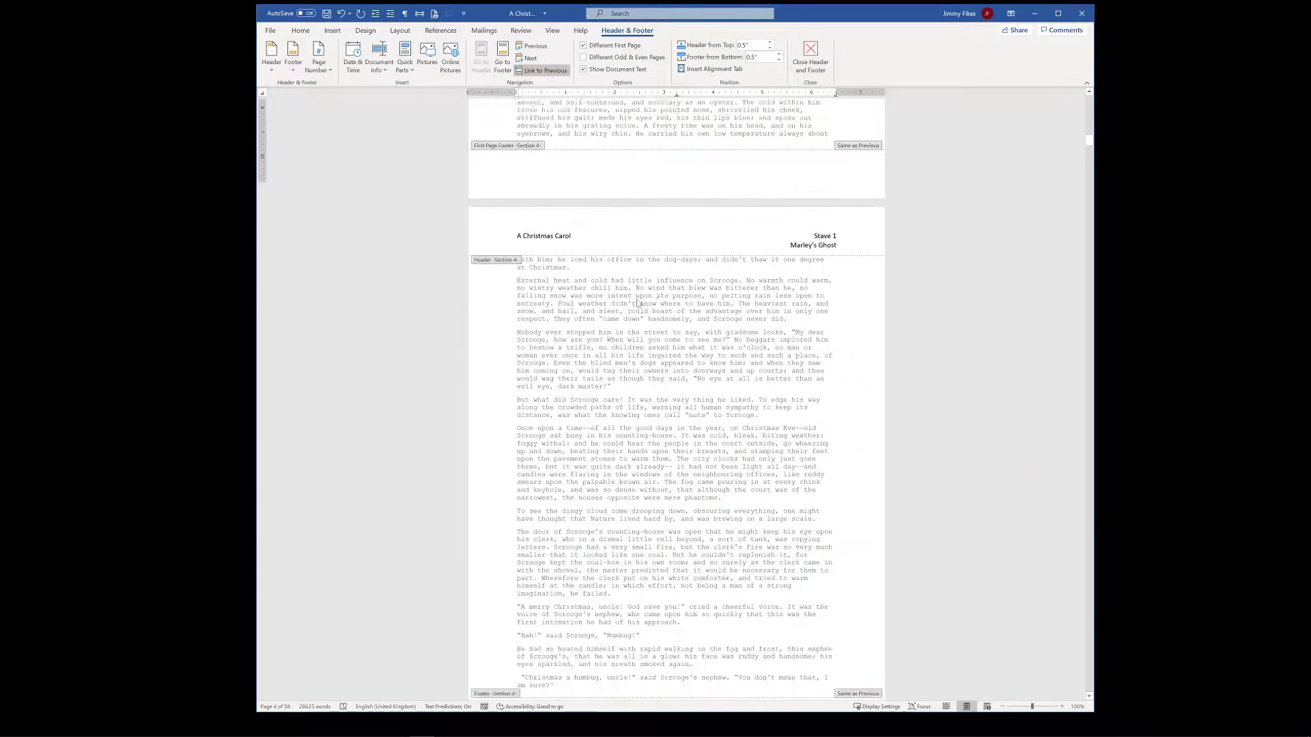
pyautogui.scroll(-5, 742, 226)
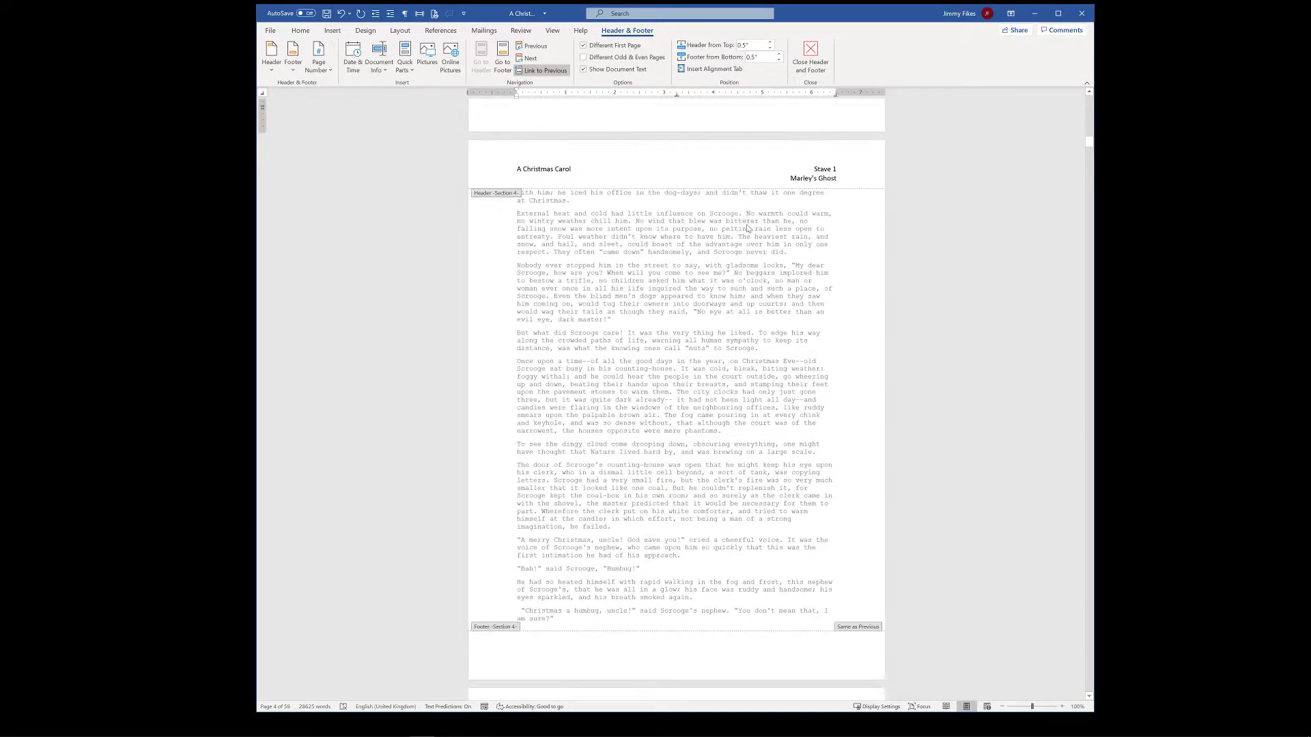
# Turn on a different first page for the STAVE II section's header so its opening page carries no header.
pyautogui.scroll(-10, 746, 244)
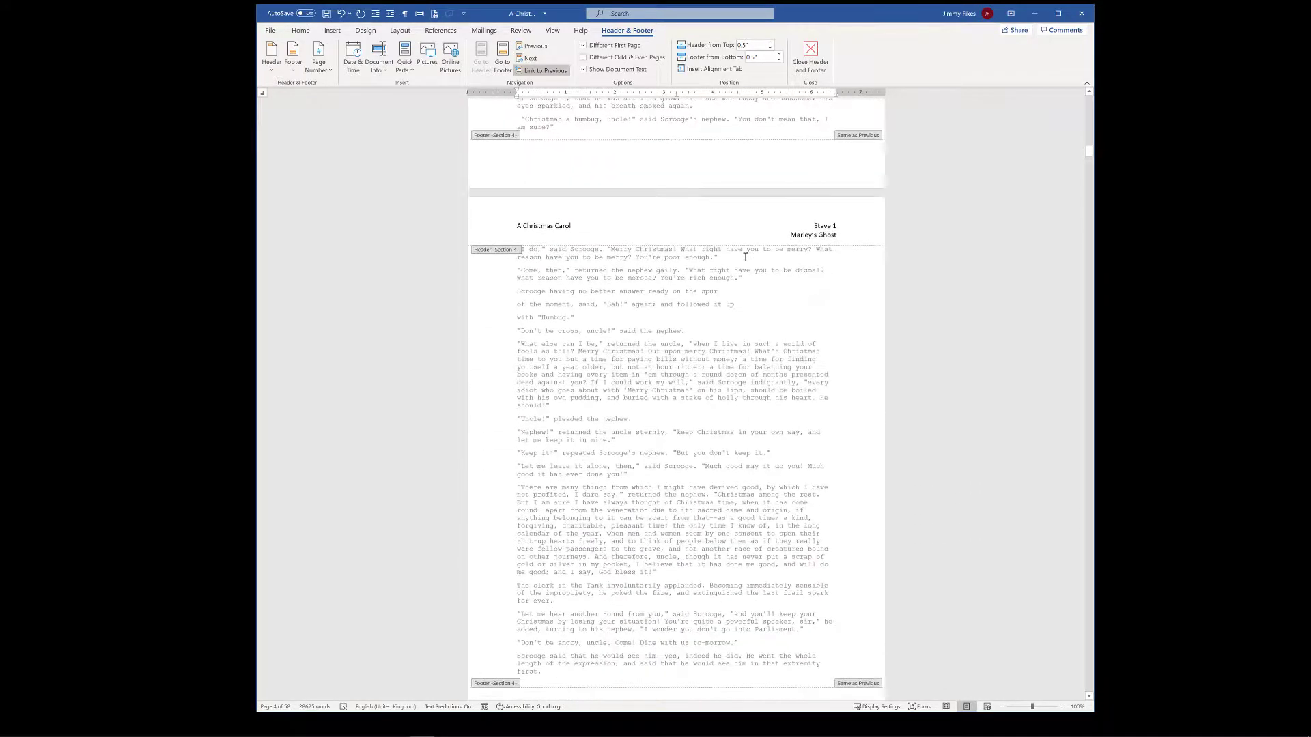
pyautogui.scroll(-10, 746, 257)
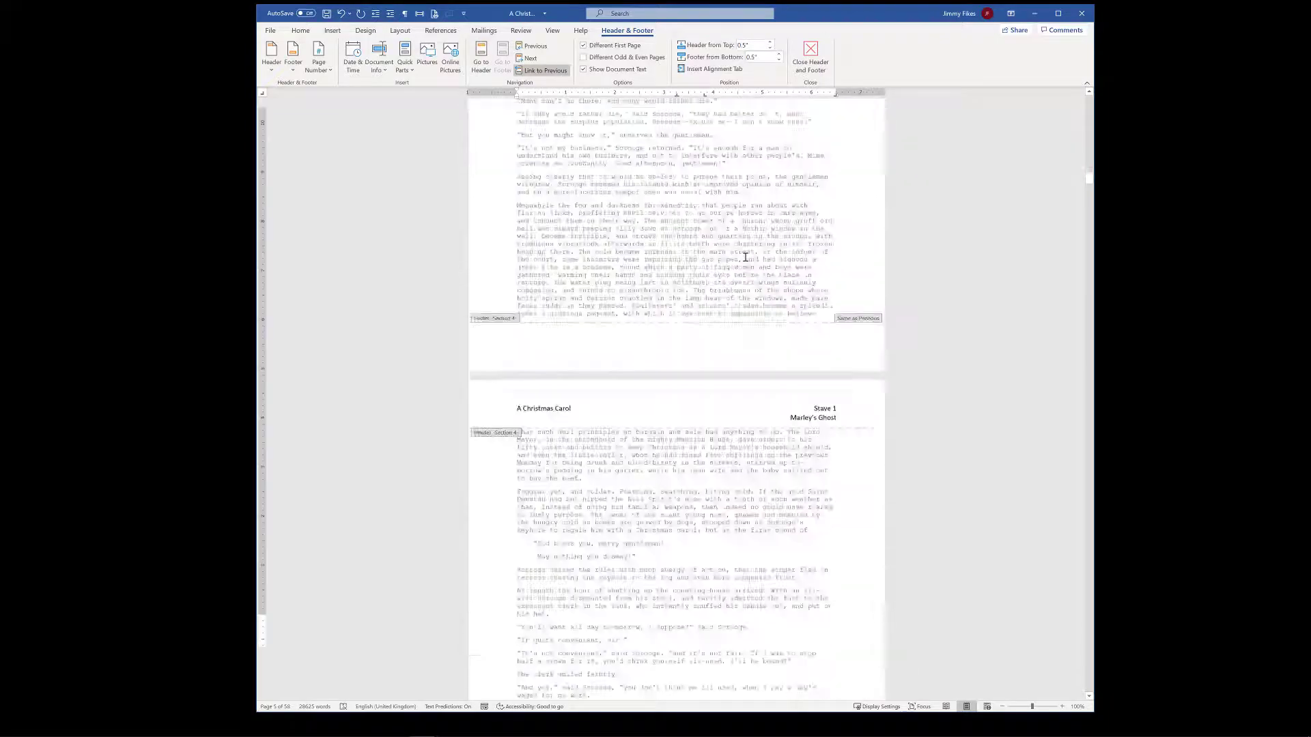
pyautogui.scroll(-20, 746, 257)
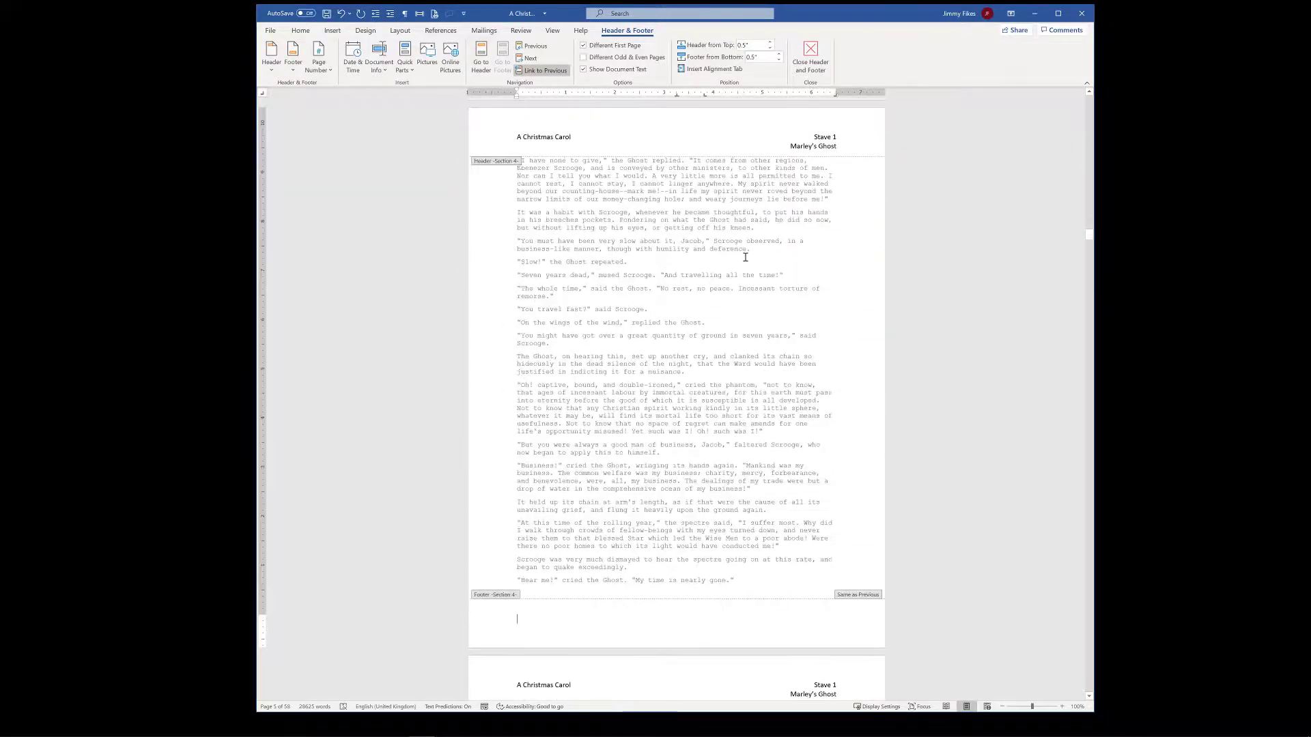
pyautogui.scroll(-20, 745, 257)
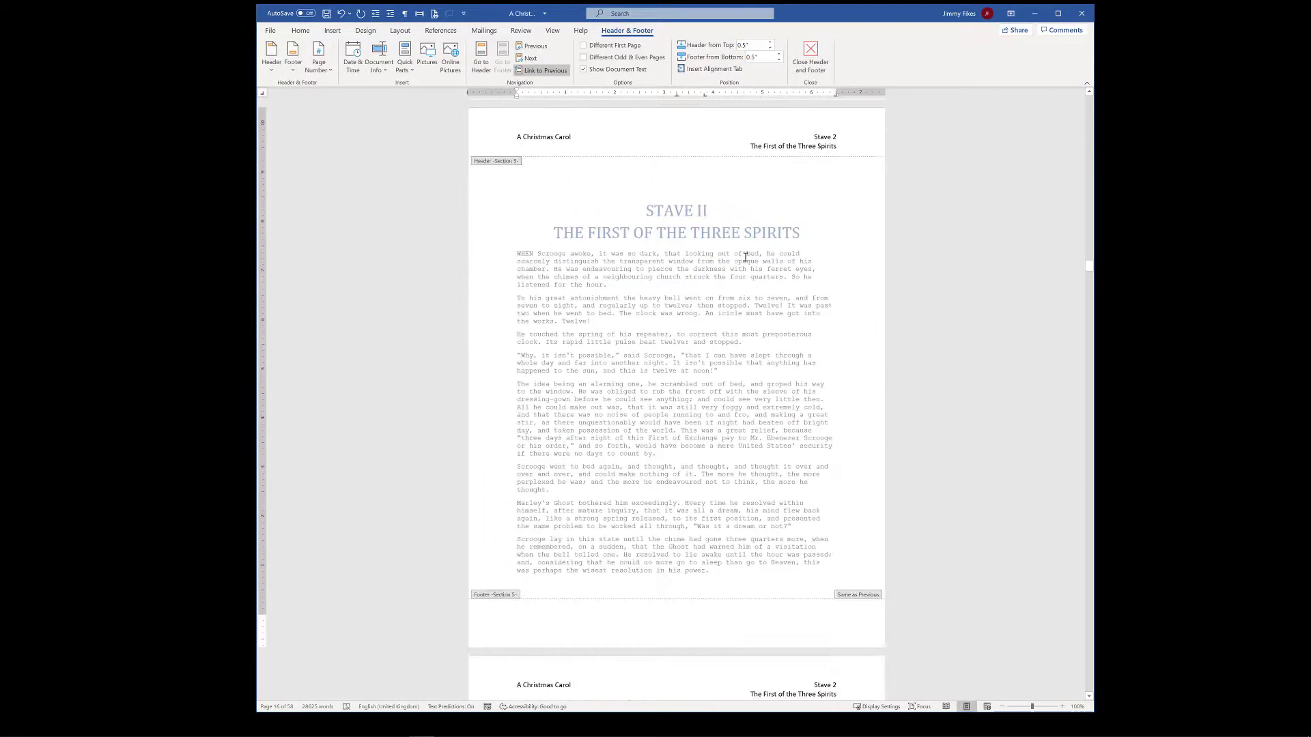
pyautogui.click(650, 136)
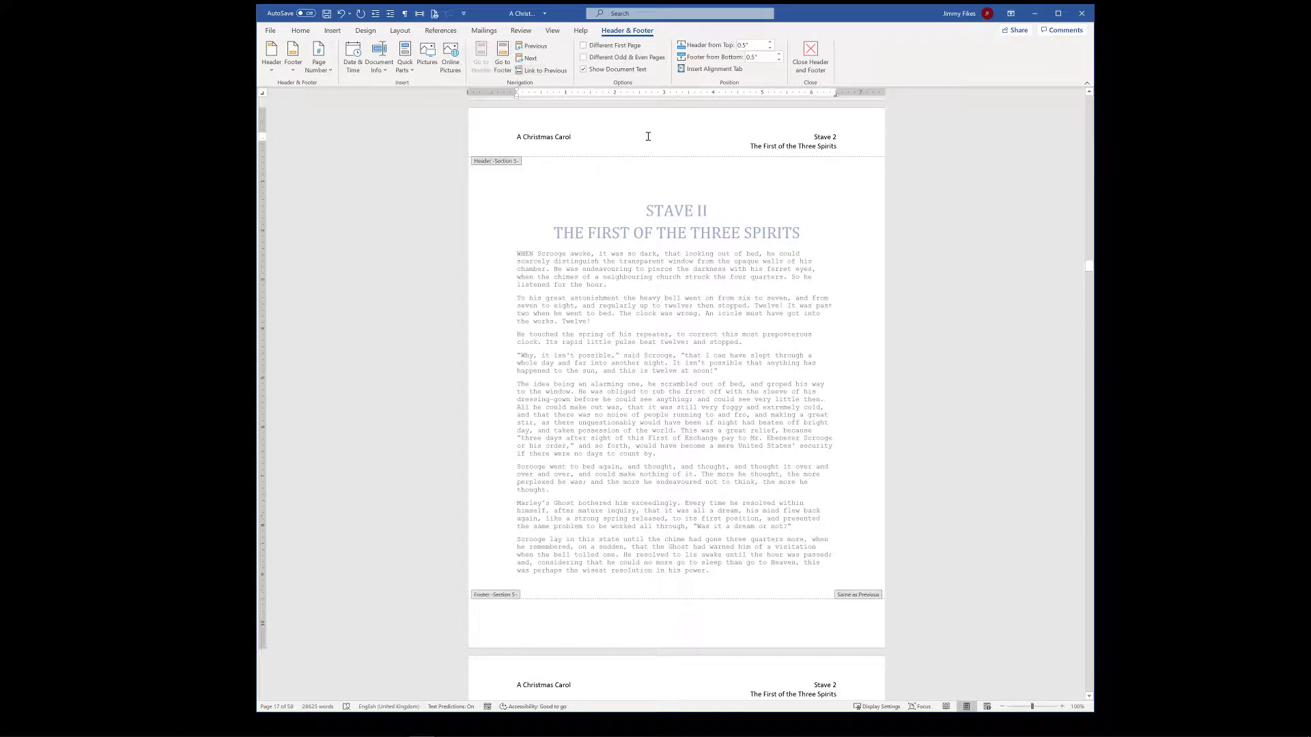
pyautogui.click(591, 45)
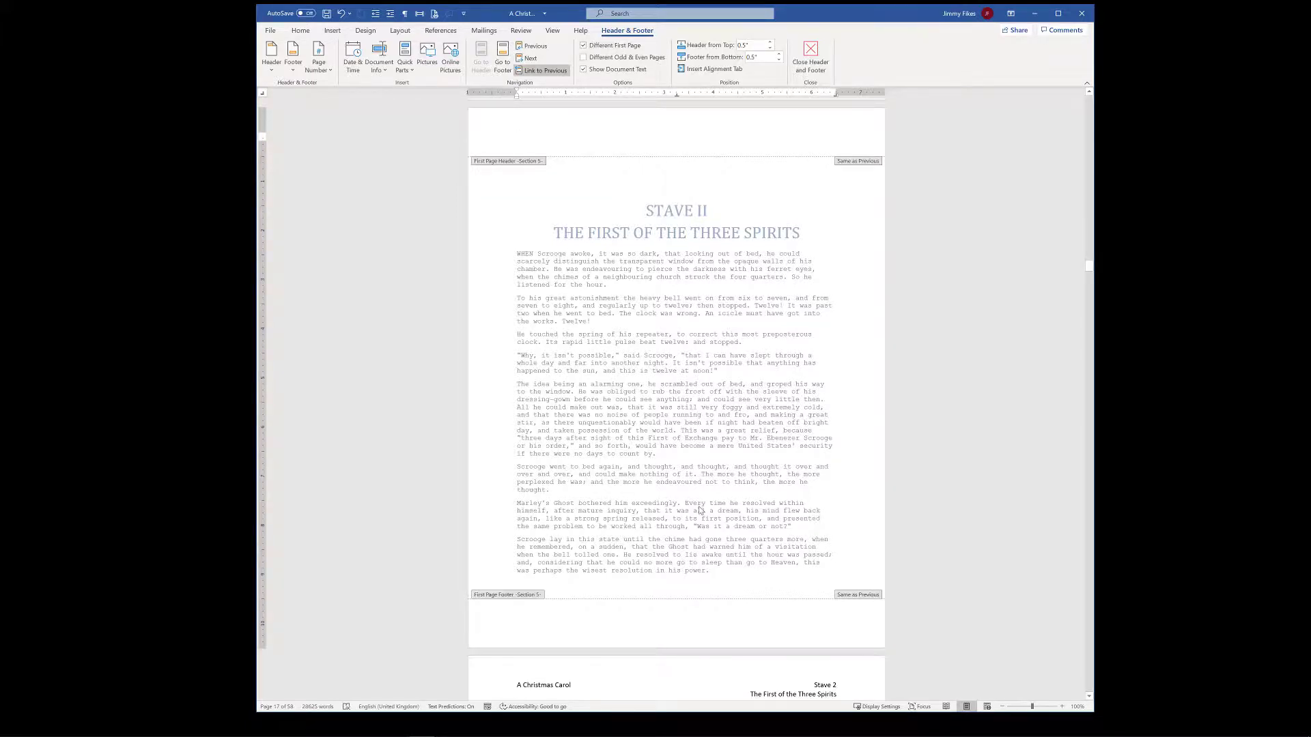
# Check the Stave 2 headers on the following pages and give the STAVE III section a different first-page header.
pyautogui.scroll(-5, 698, 508)
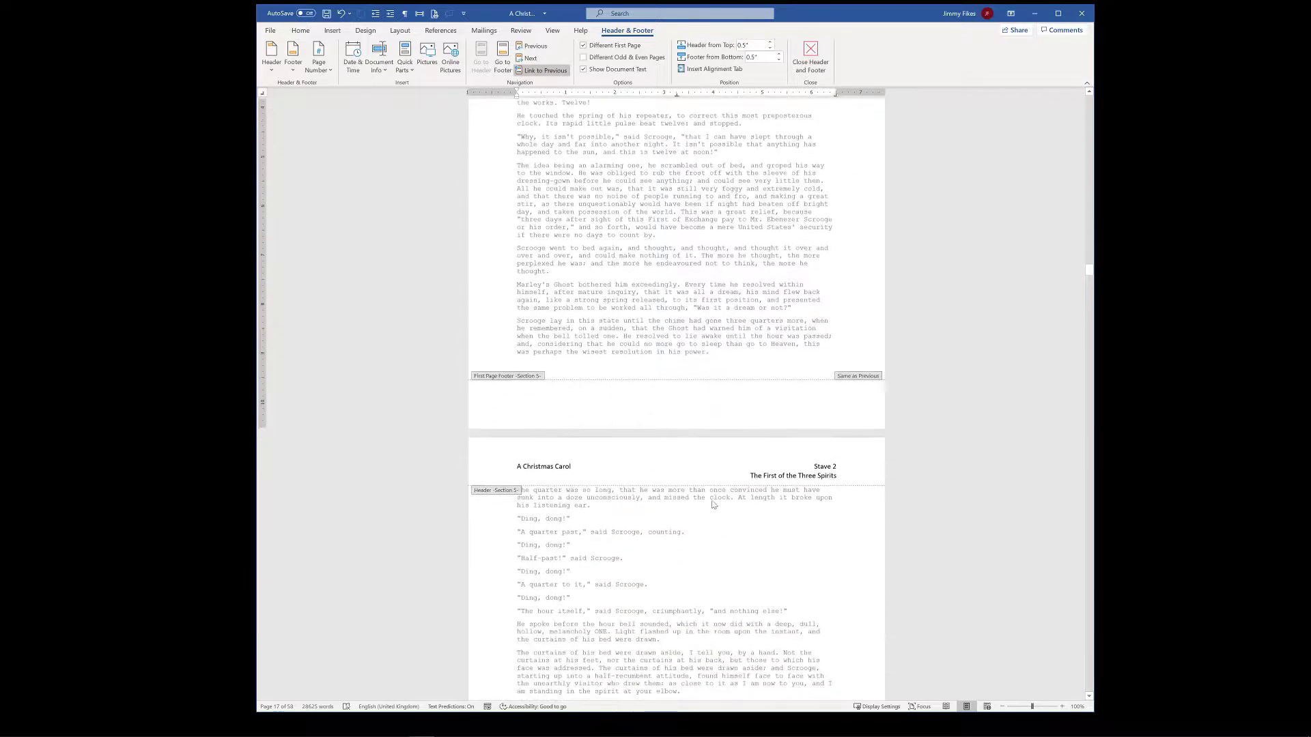
pyautogui.scroll(-5, 719, 442)
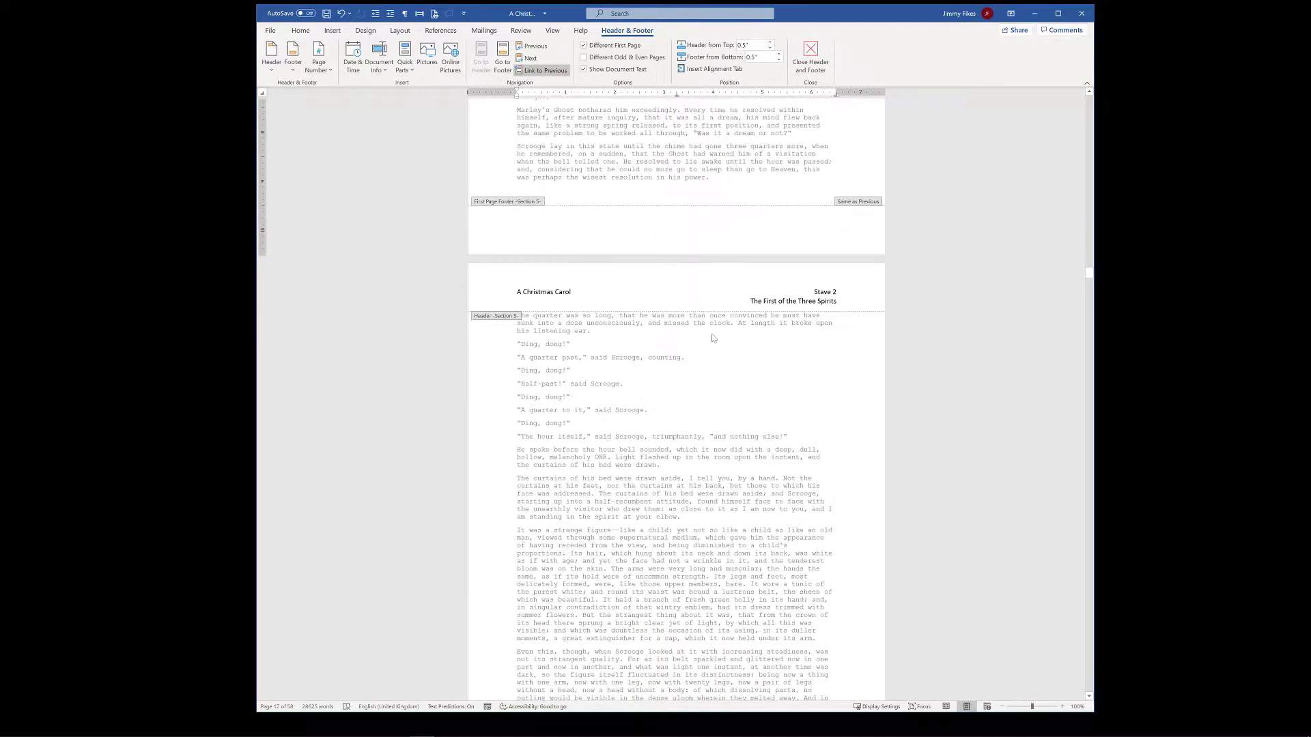
pyautogui.scroll(-1, 718, 297)
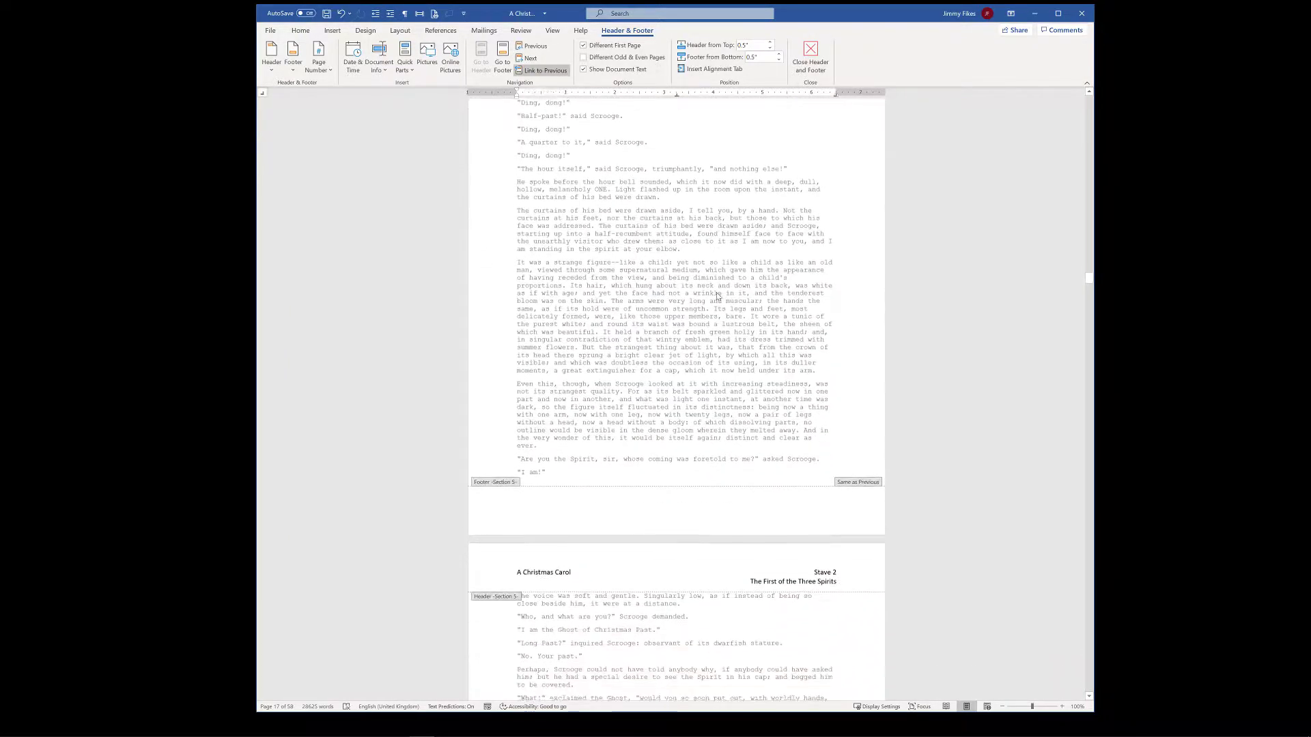
pyautogui.scroll(-13, 718, 296)
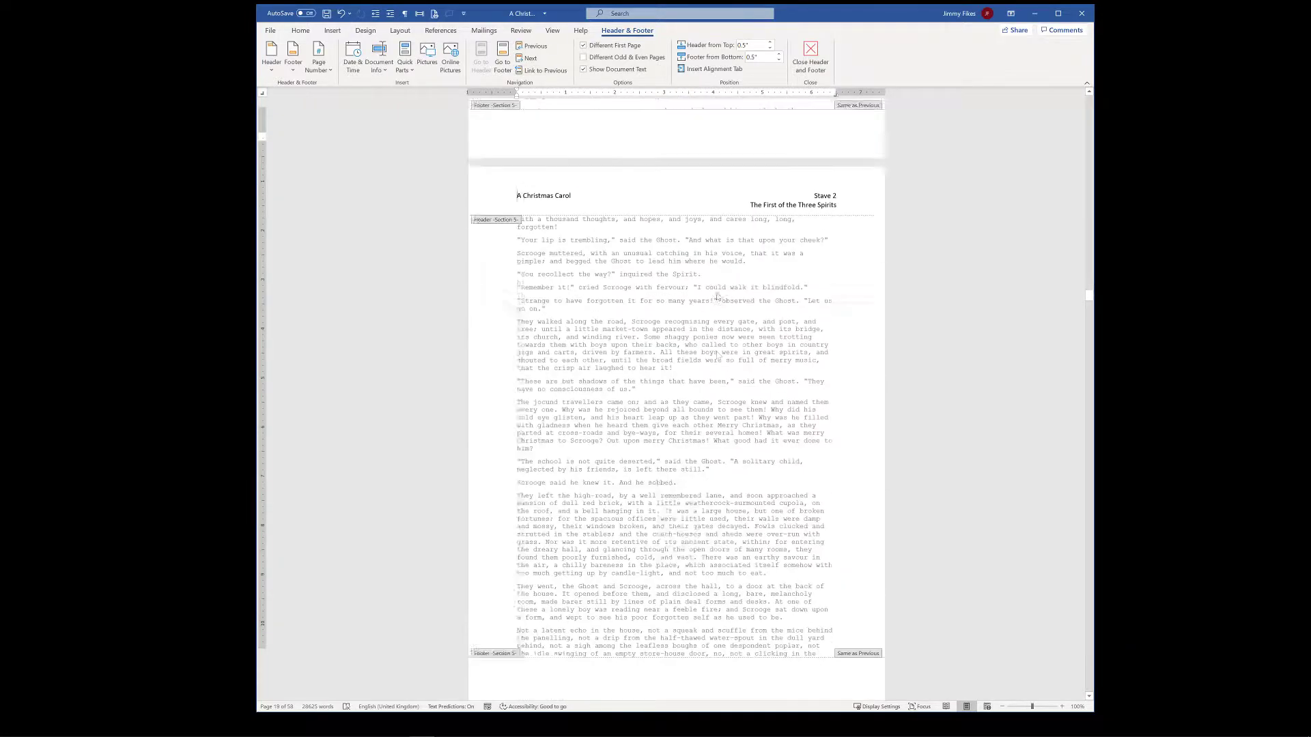
pyautogui.scroll(-10, 718, 296)
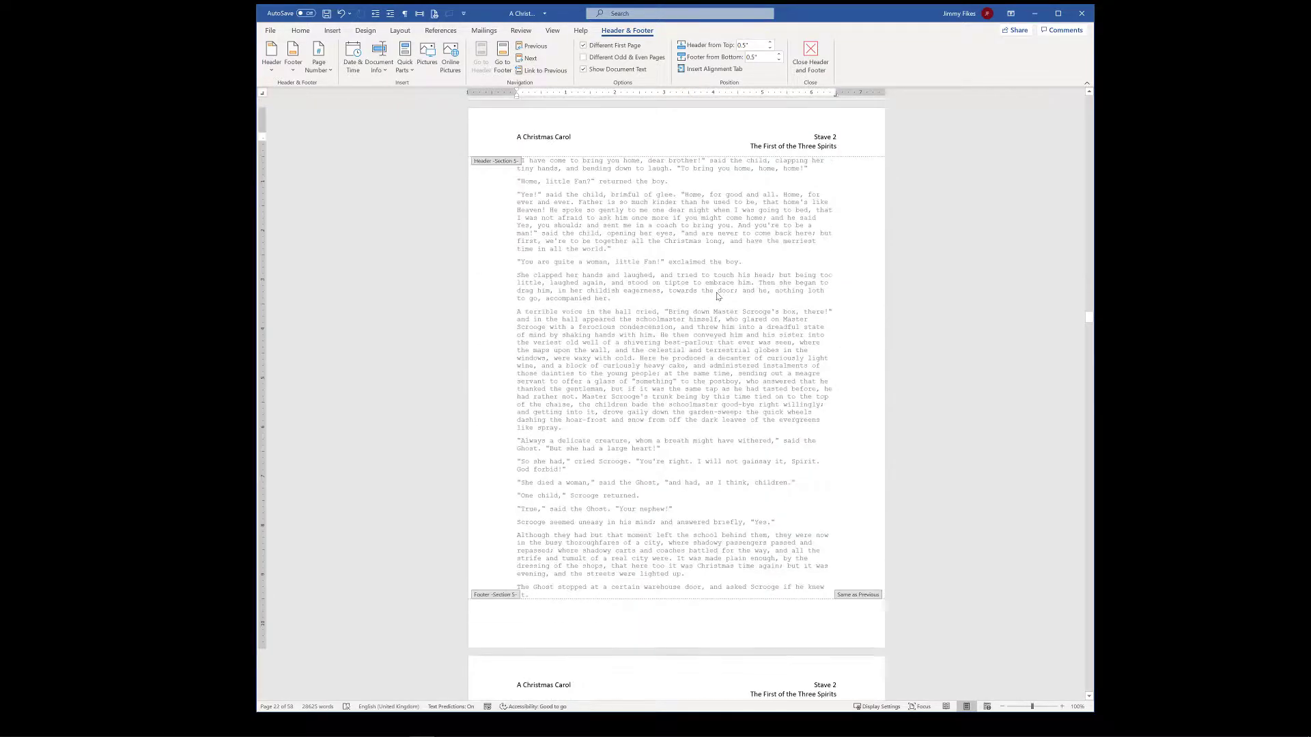
pyautogui.scroll(-12, 718, 297)
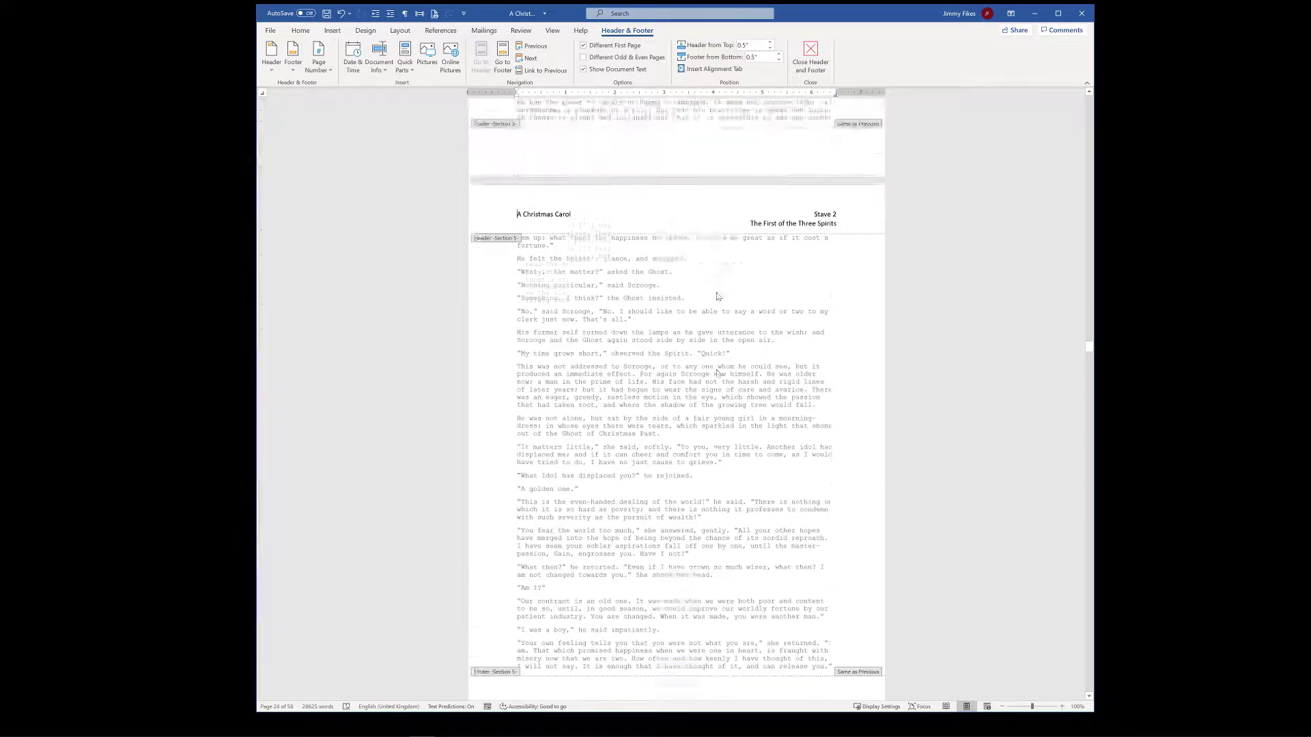
pyautogui.scroll(-12, 718, 296)
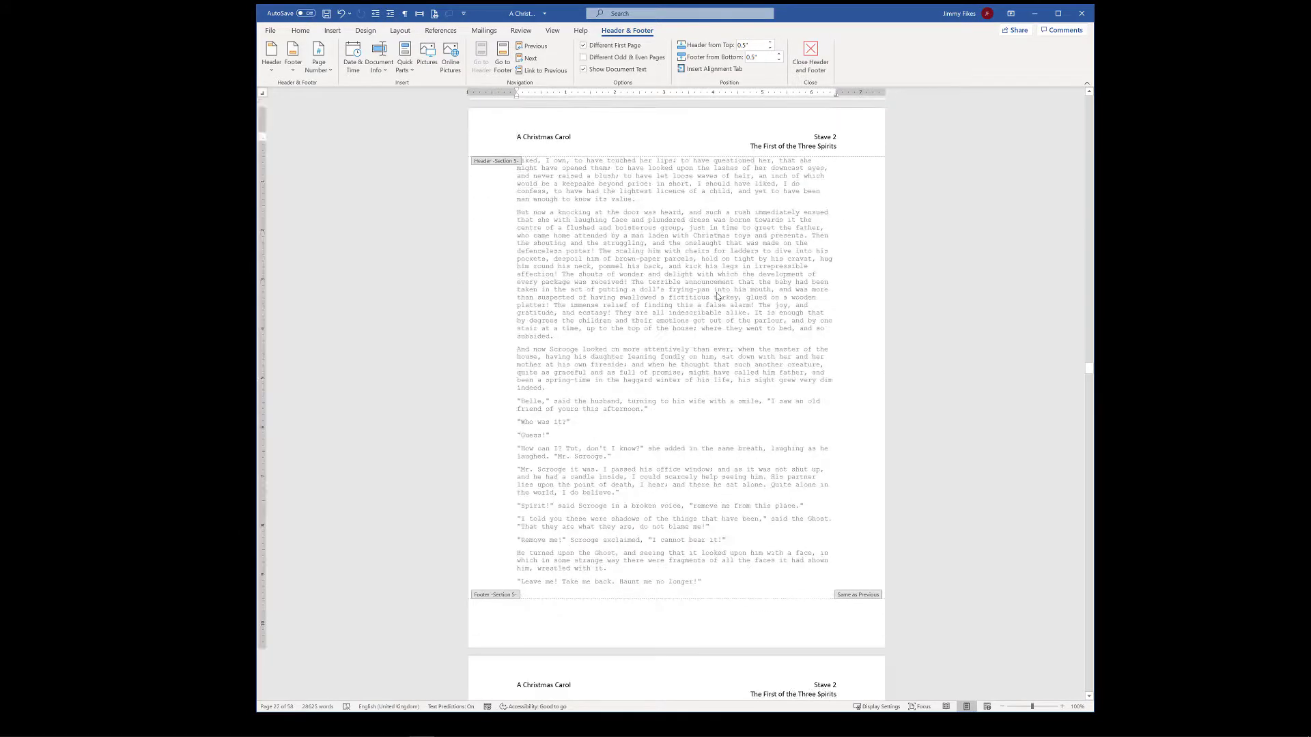
pyautogui.scroll(-6, 718, 297)
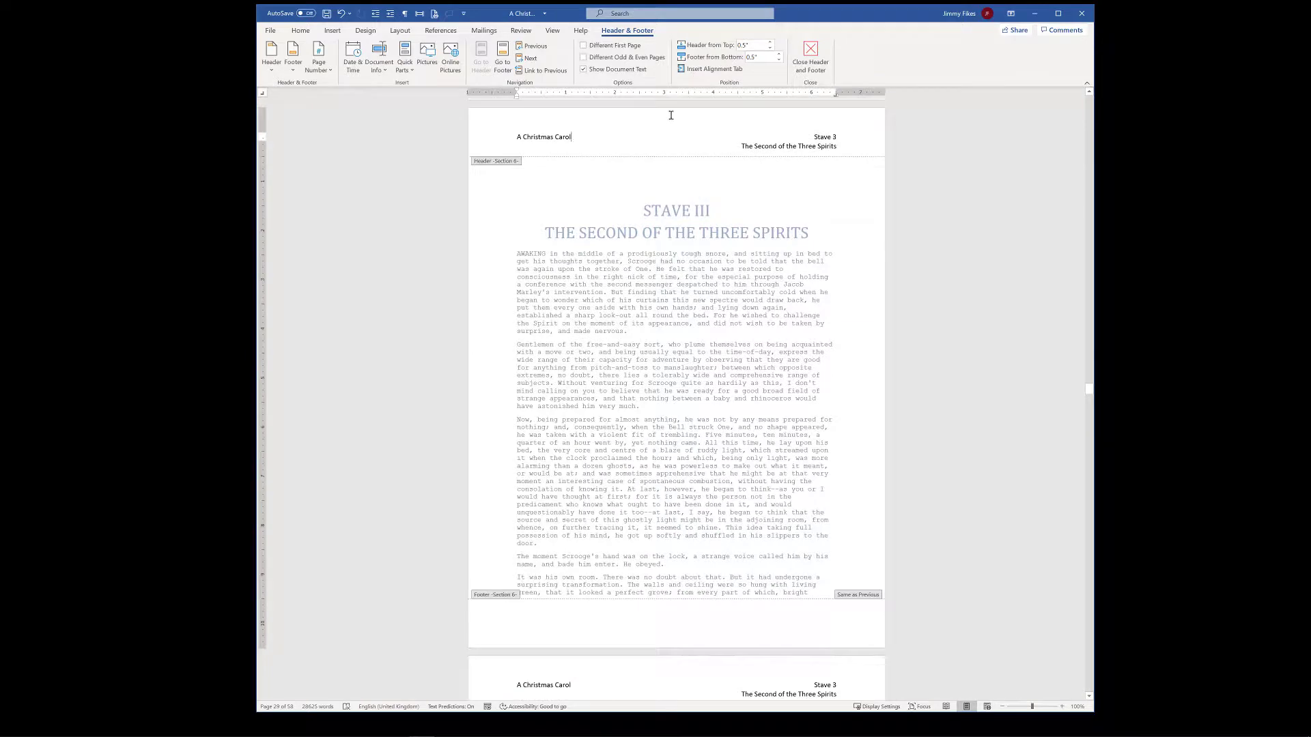
pyautogui.click(583, 45)
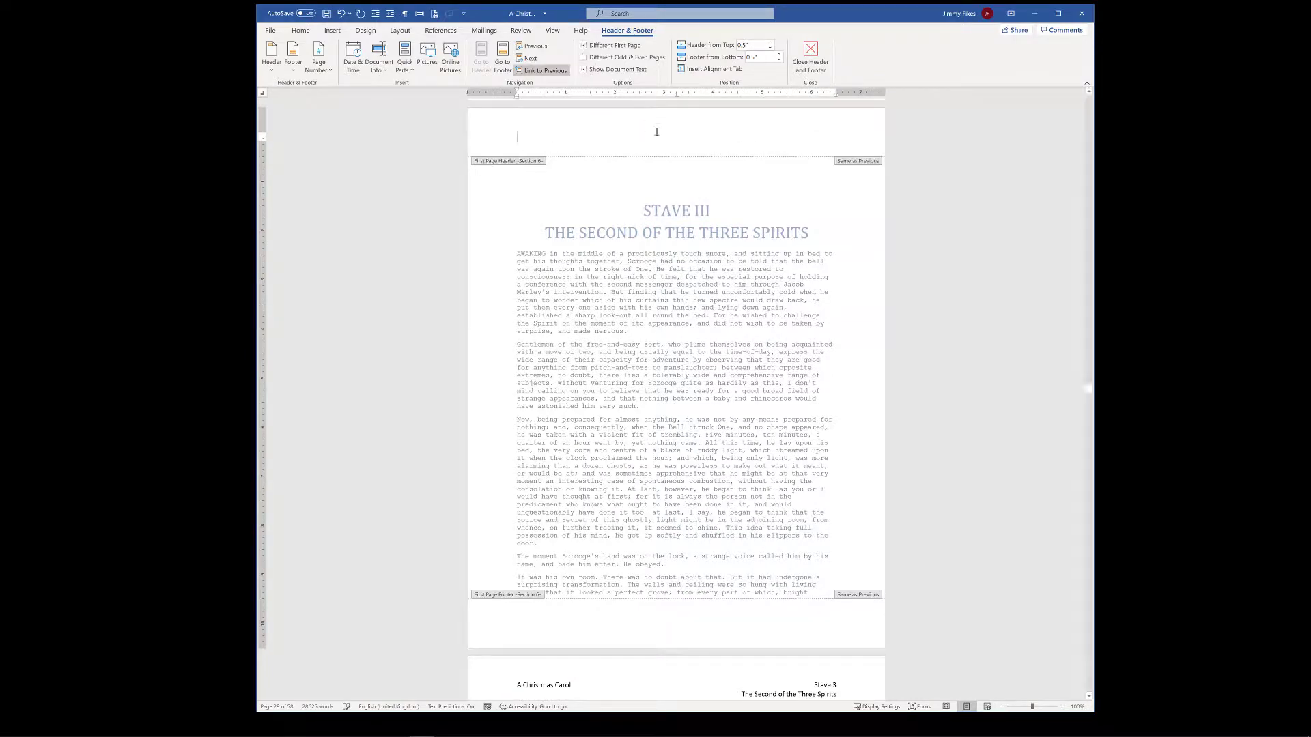
# Set the STAVE IV section to use a different first page so the header is dropped from its opening page.
pyautogui.scroll(-20, 694, 194)
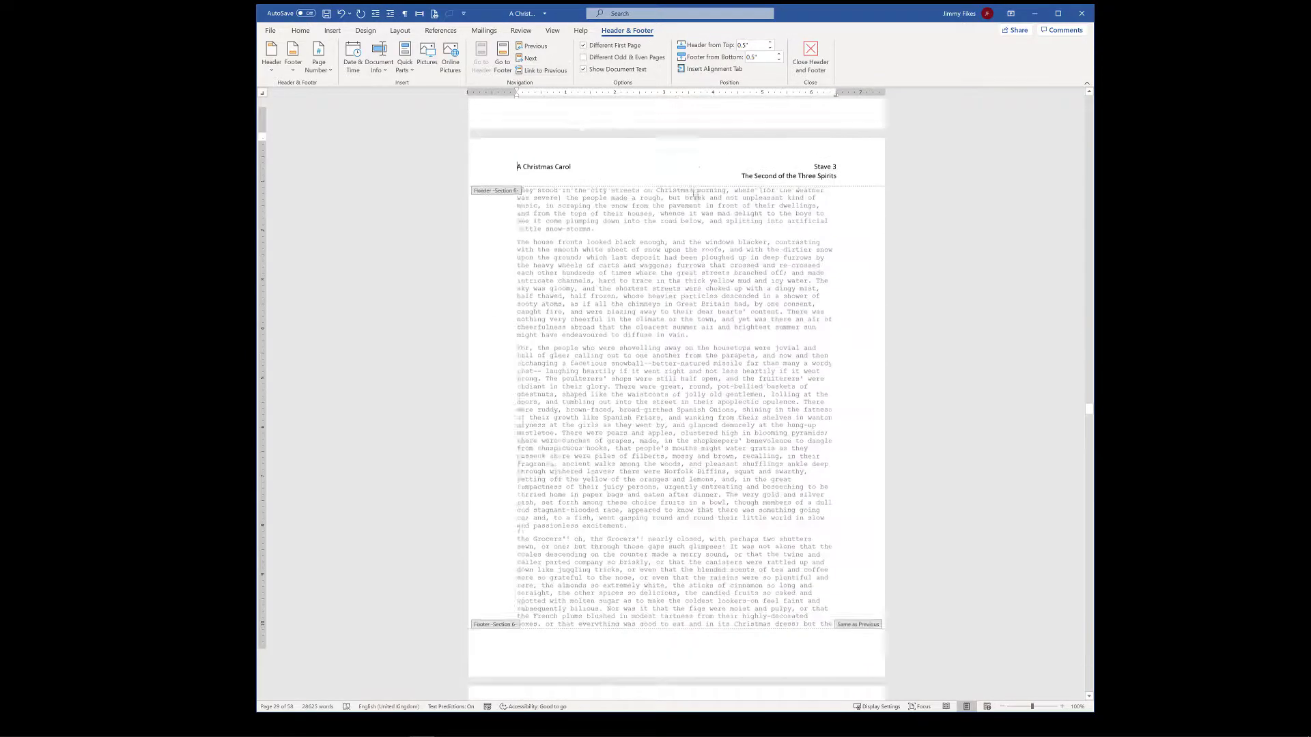
pyautogui.scroll(-20, 694, 194)
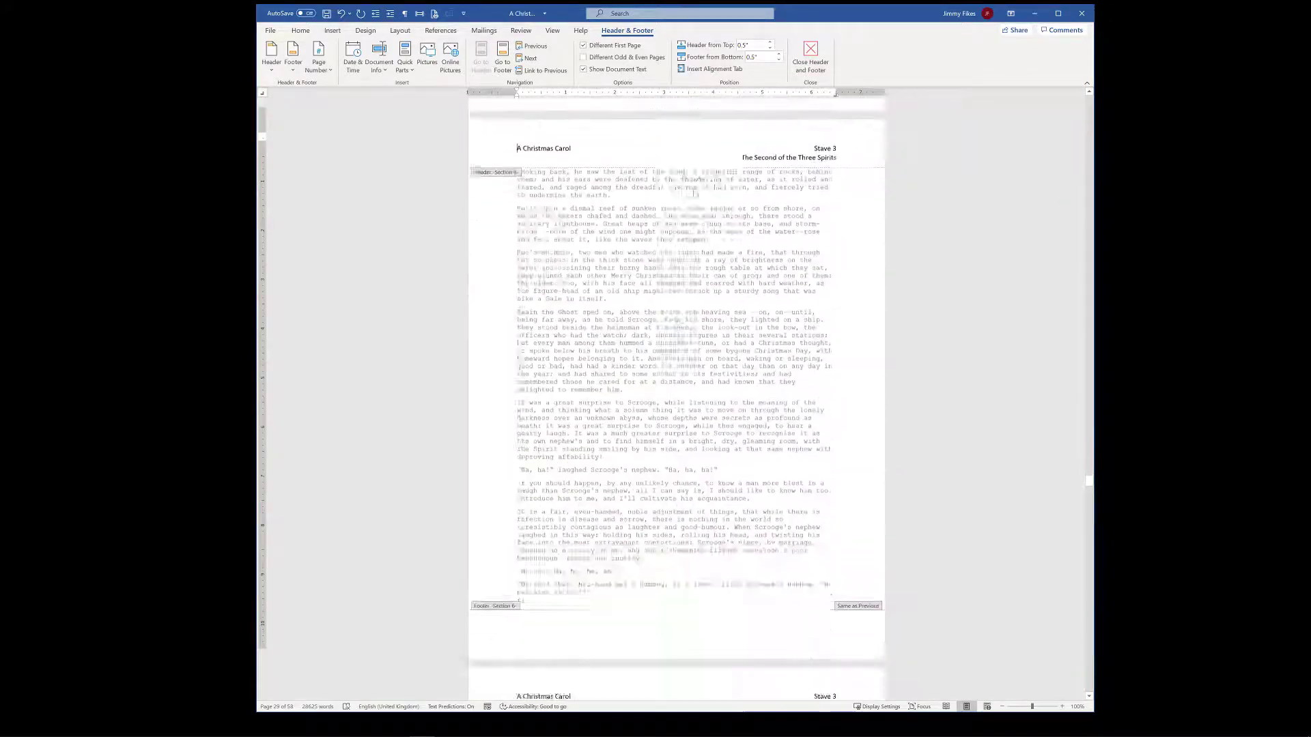
pyautogui.scroll(-10, 694, 194)
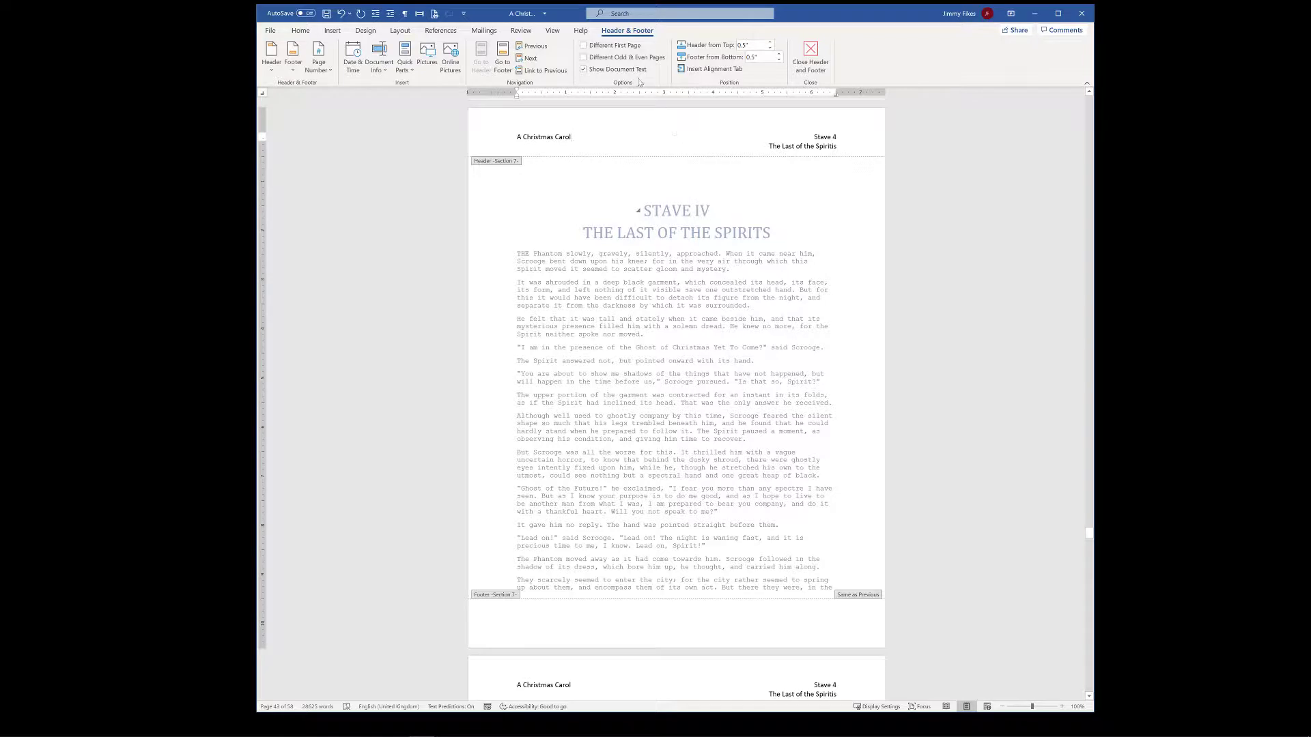
pyautogui.click(615, 46)
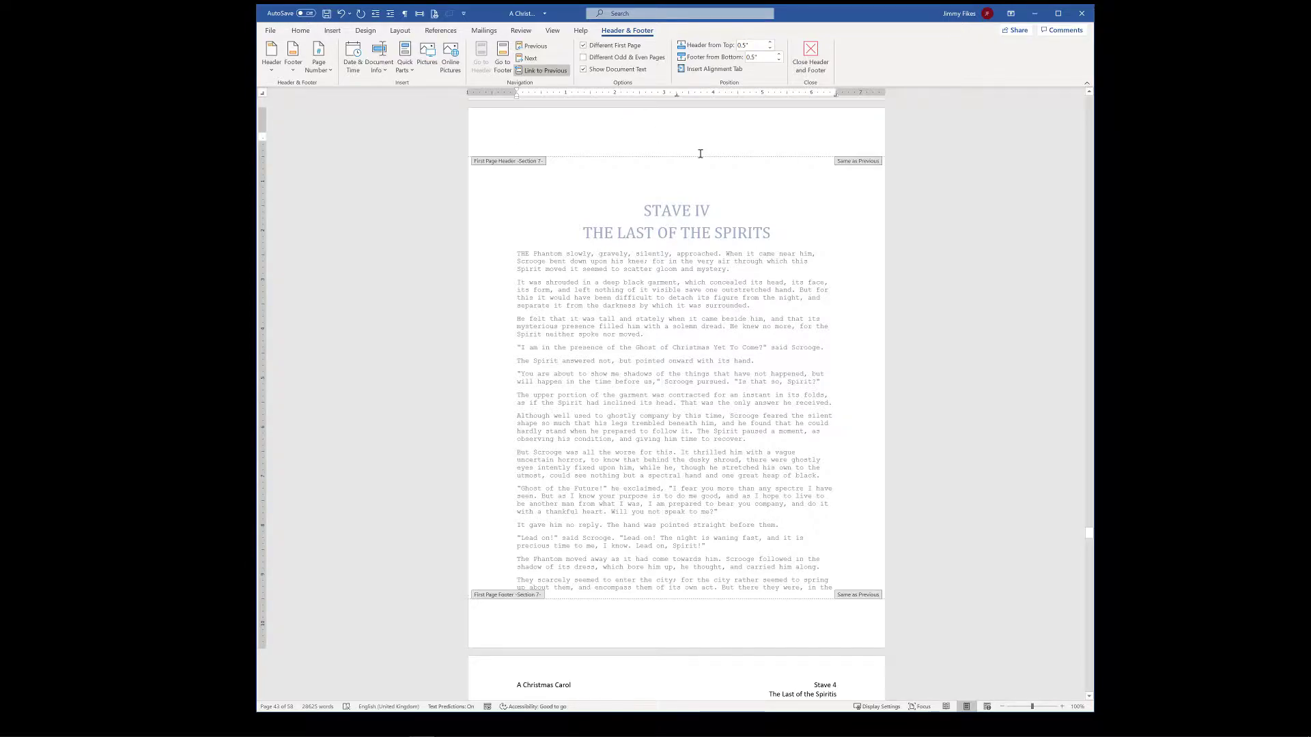
# Apply a different first page to the STAVE V section's header and leave header and footer editing.
pyautogui.scroll(-15, 698, 153)
pyautogui.scroll(-20, 699, 153)
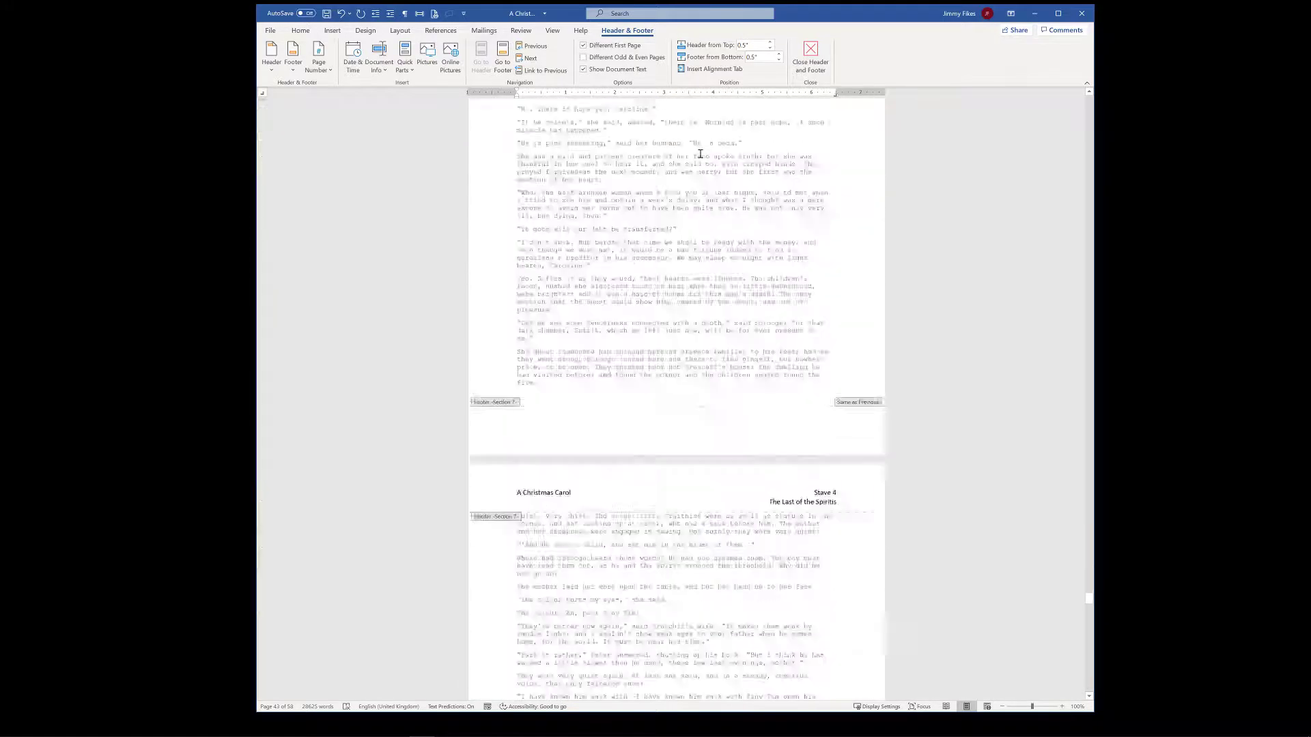
pyautogui.scroll(-20, 700, 154)
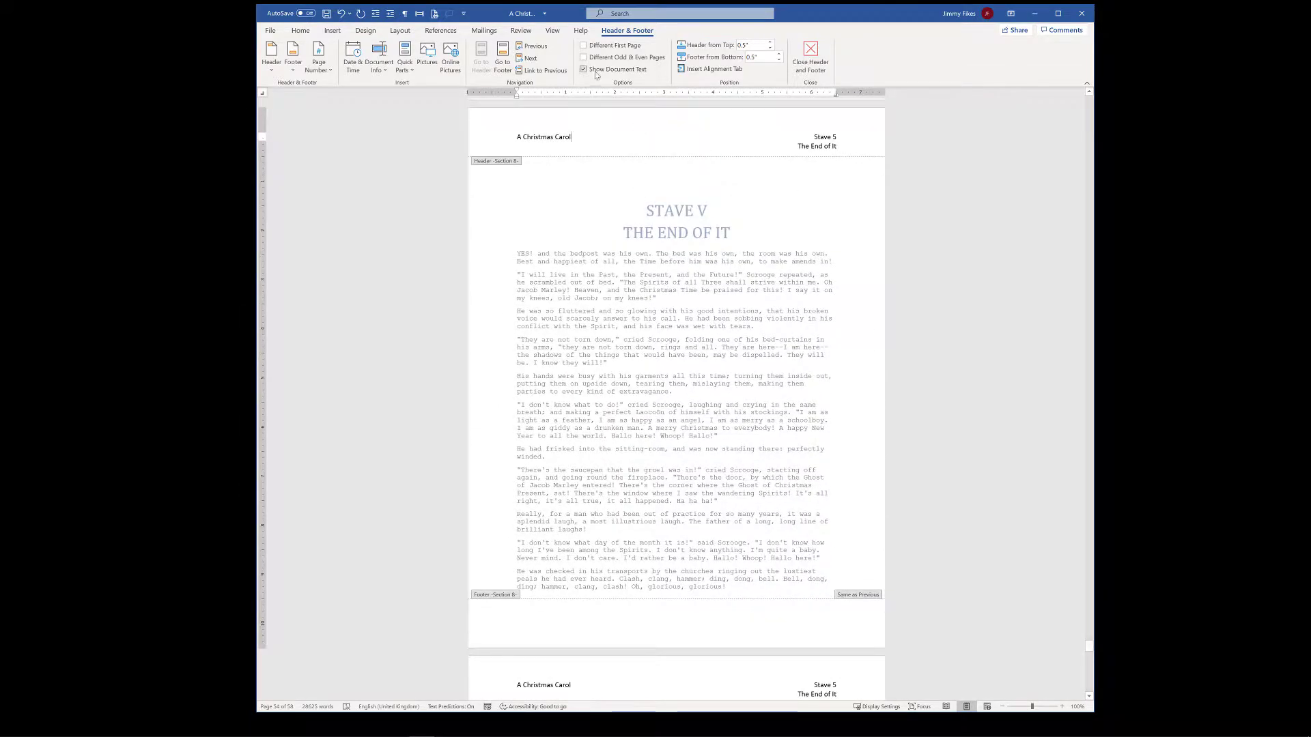
pyautogui.click(583, 45)
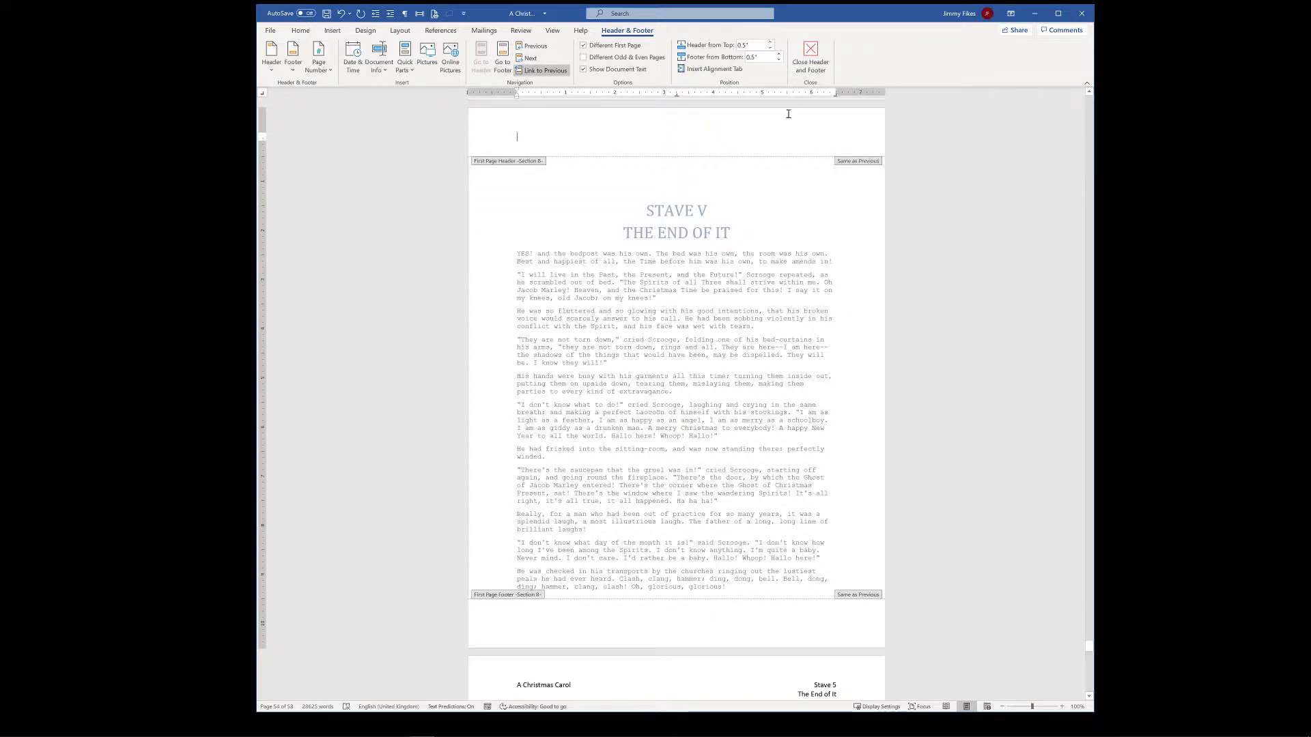
pyautogui.click(811, 54)
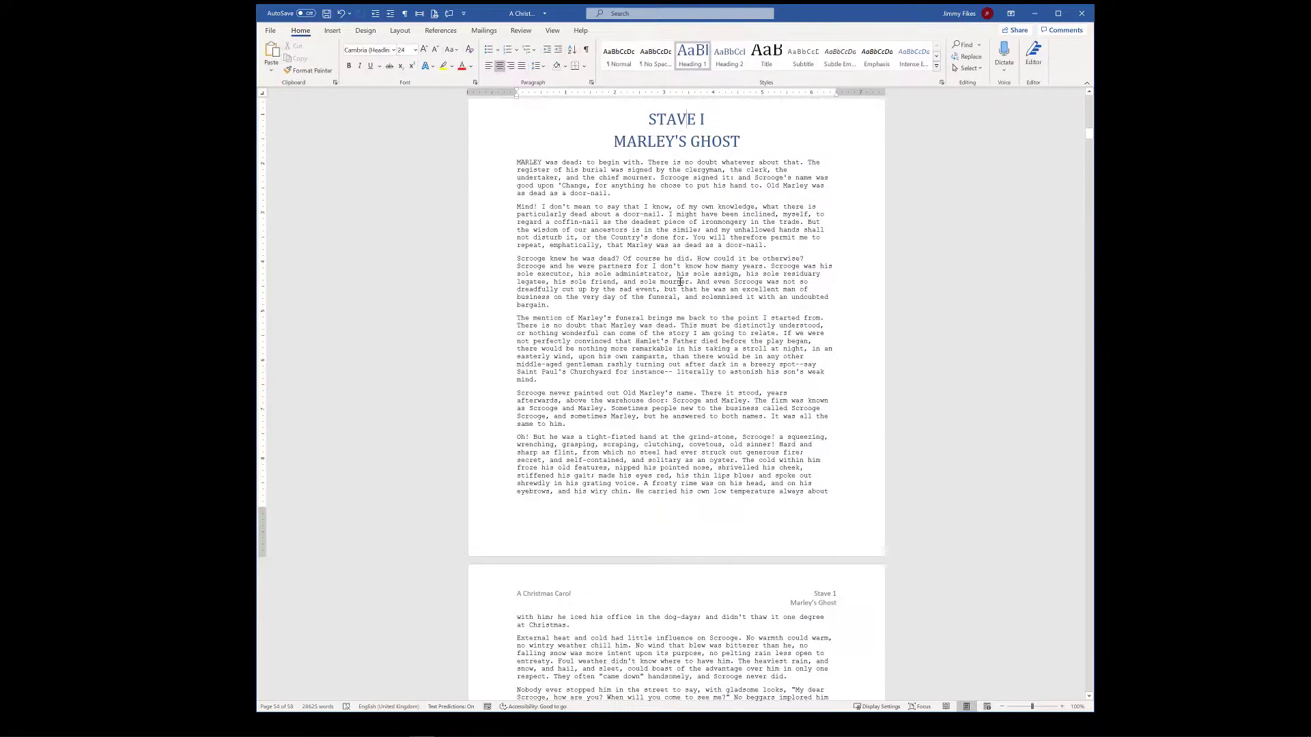
# Compare the top of the STAVE I opening page with the header on the page that follows it.
pyautogui.scroll(-10, 697, 285)
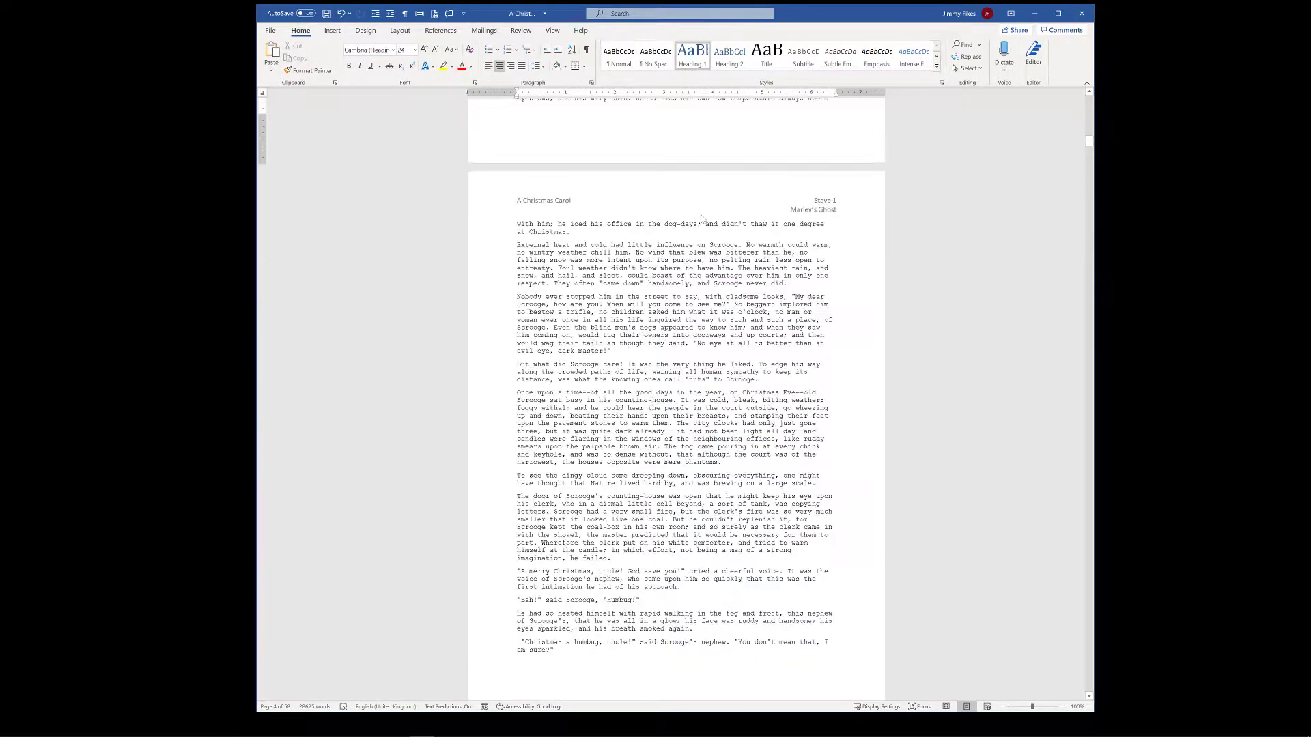
pyautogui.scroll(-10, 718, 210)
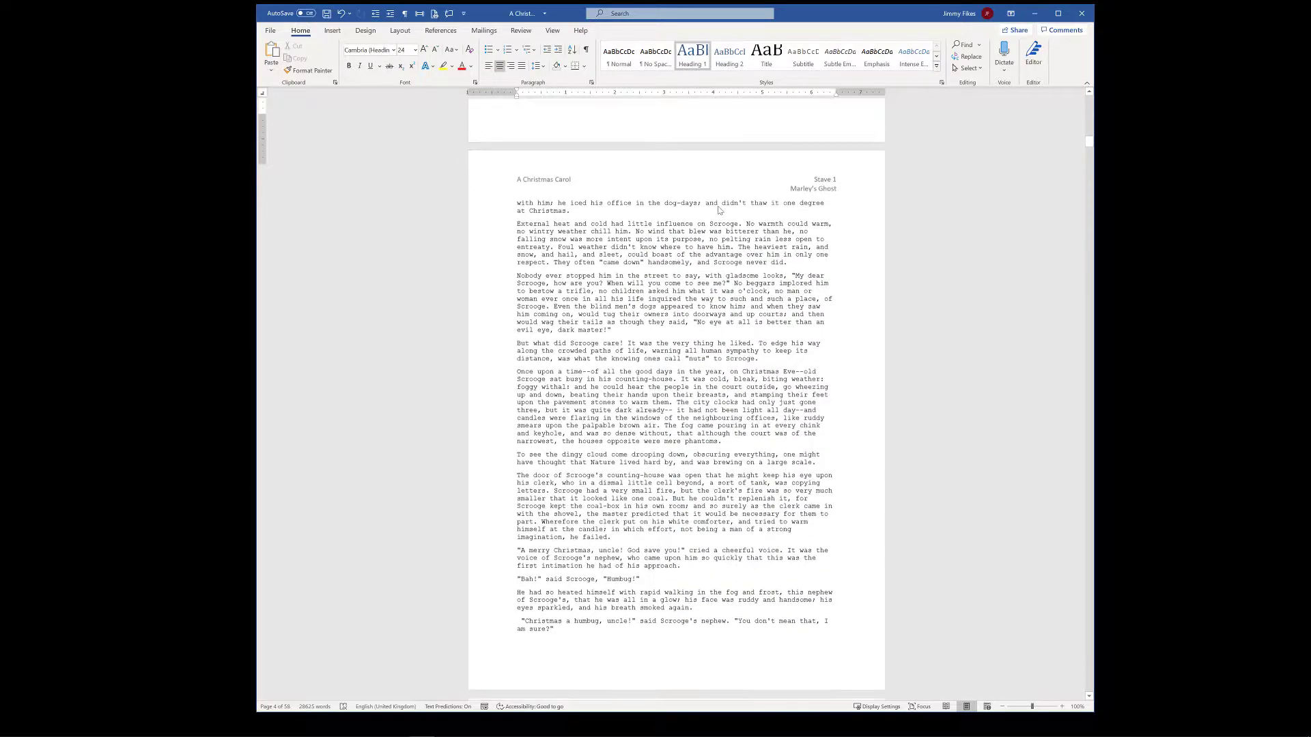
pyautogui.scroll(20, 725, 391)
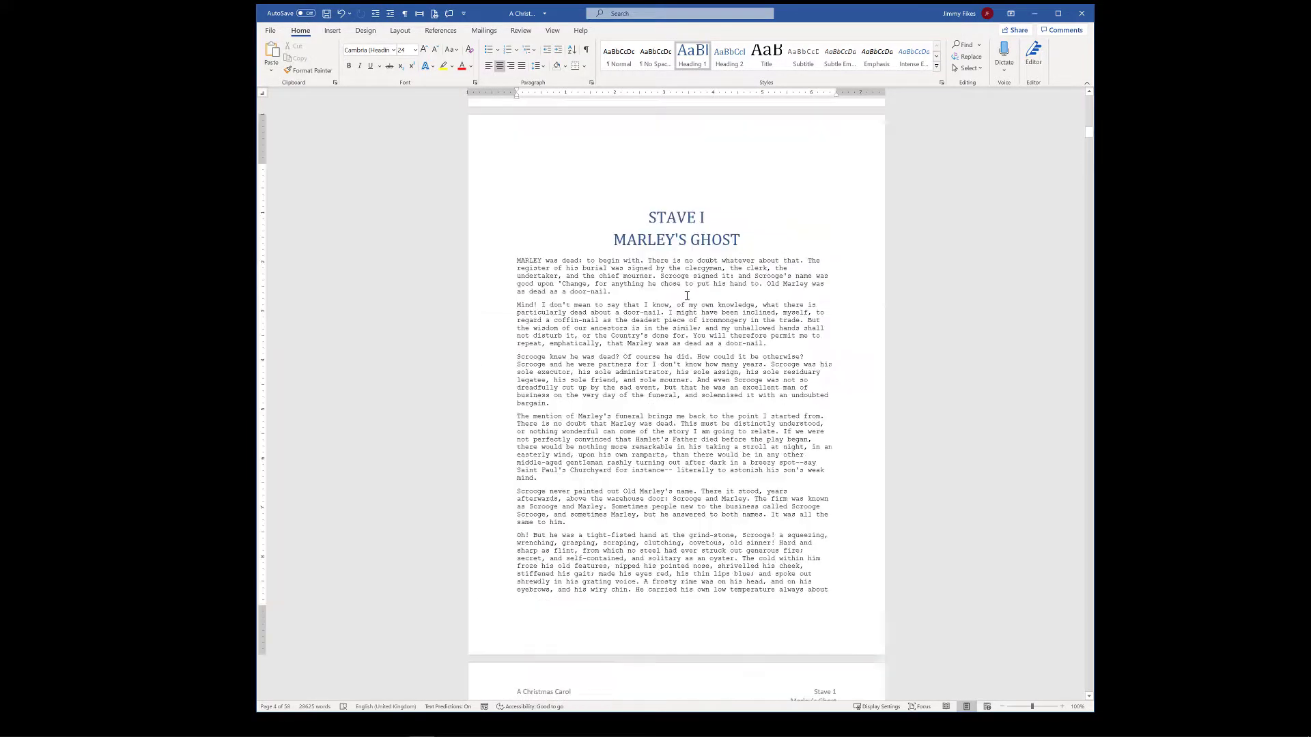
pyautogui.scroll(-1, 688, 294)
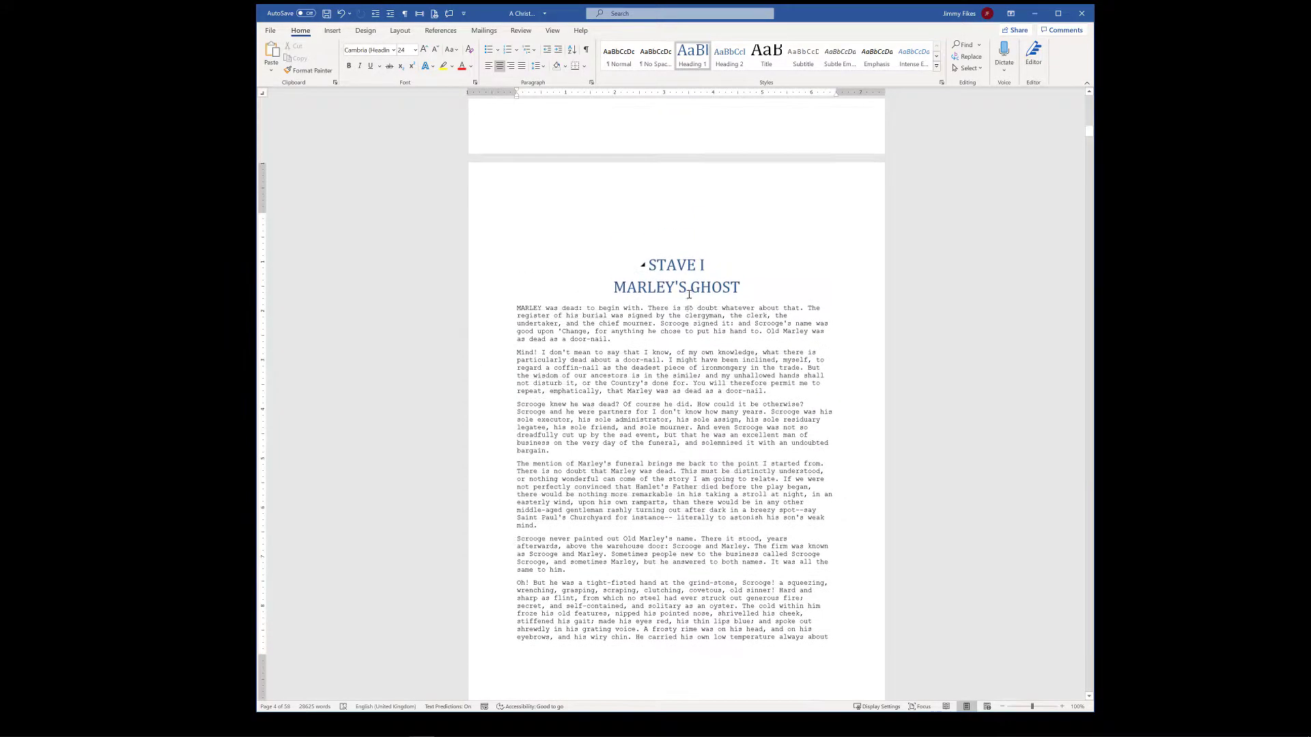
pyautogui.scroll(3, 688, 297)
pyautogui.scroll(-2, 688, 301)
pyautogui.scroll(2, 686, 303)
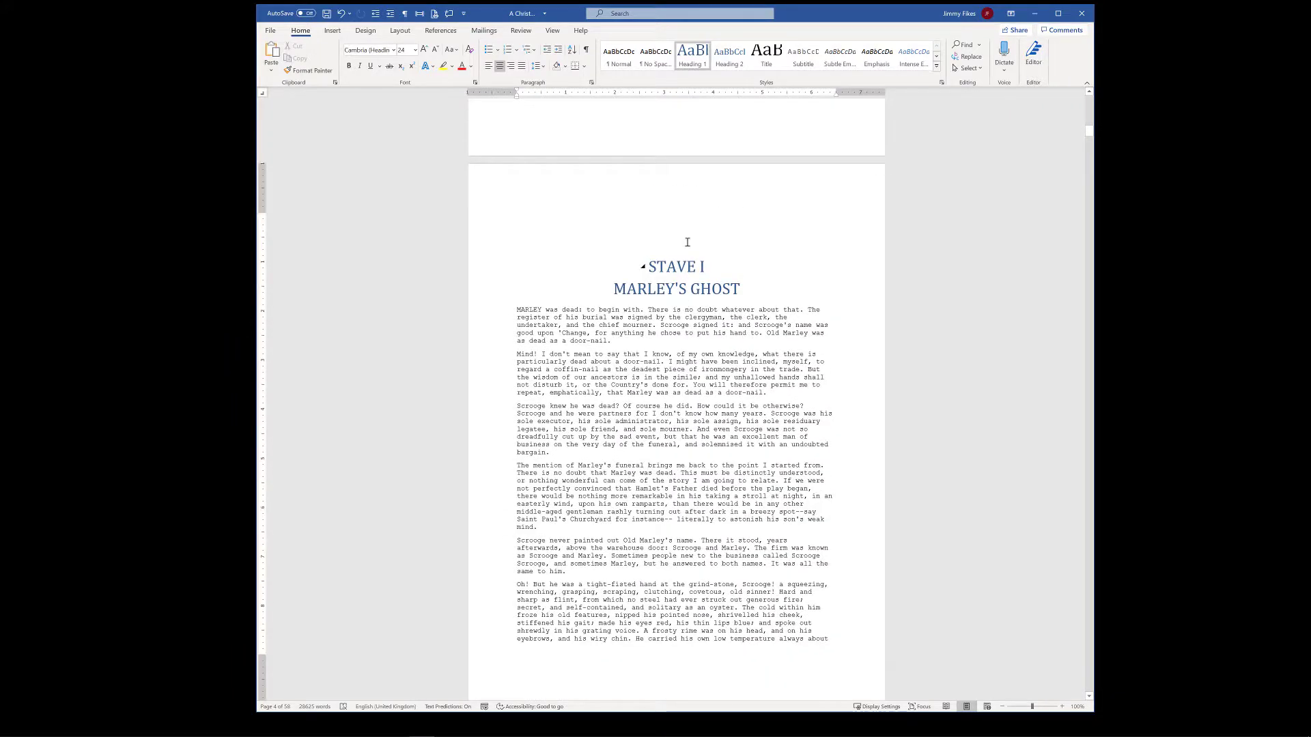
pyautogui.tripleClick(669, 198)
pyautogui.scroll(-4, 691, 310)
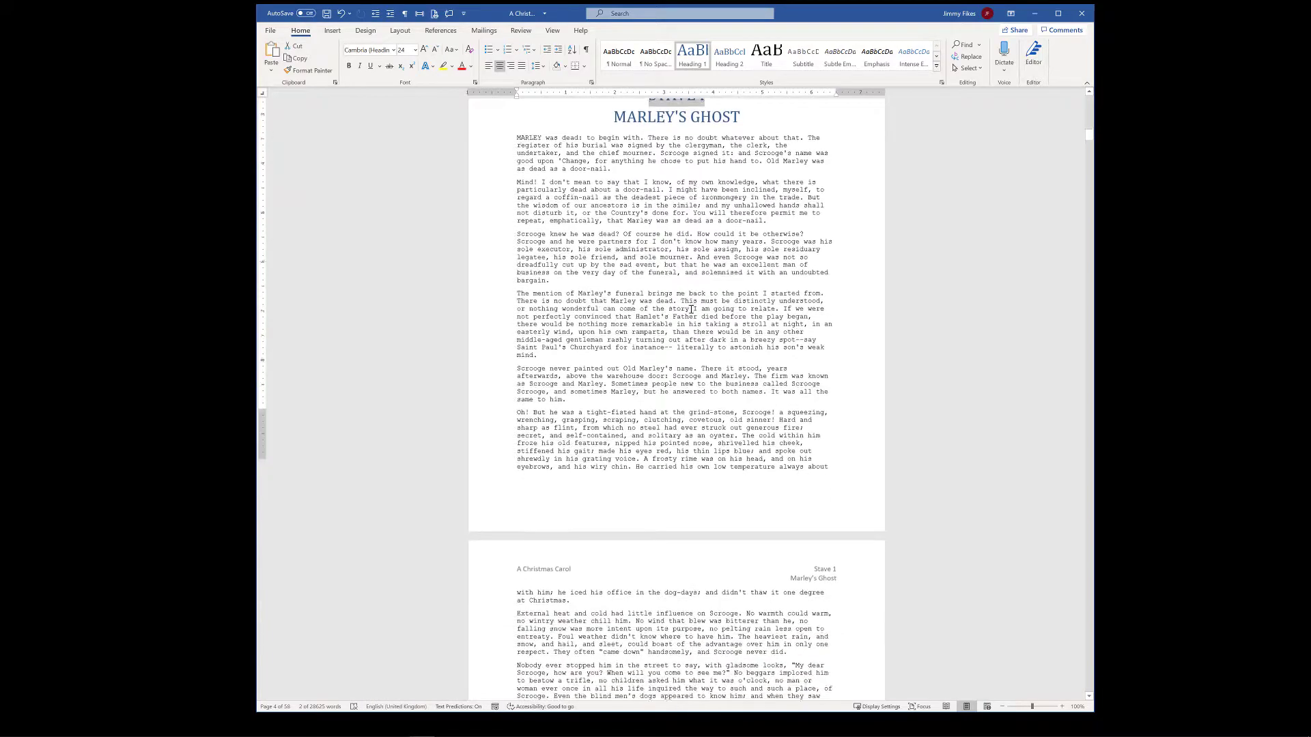
pyautogui.scroll(-8, 691, 309)
pyautogui.click(687, 218)
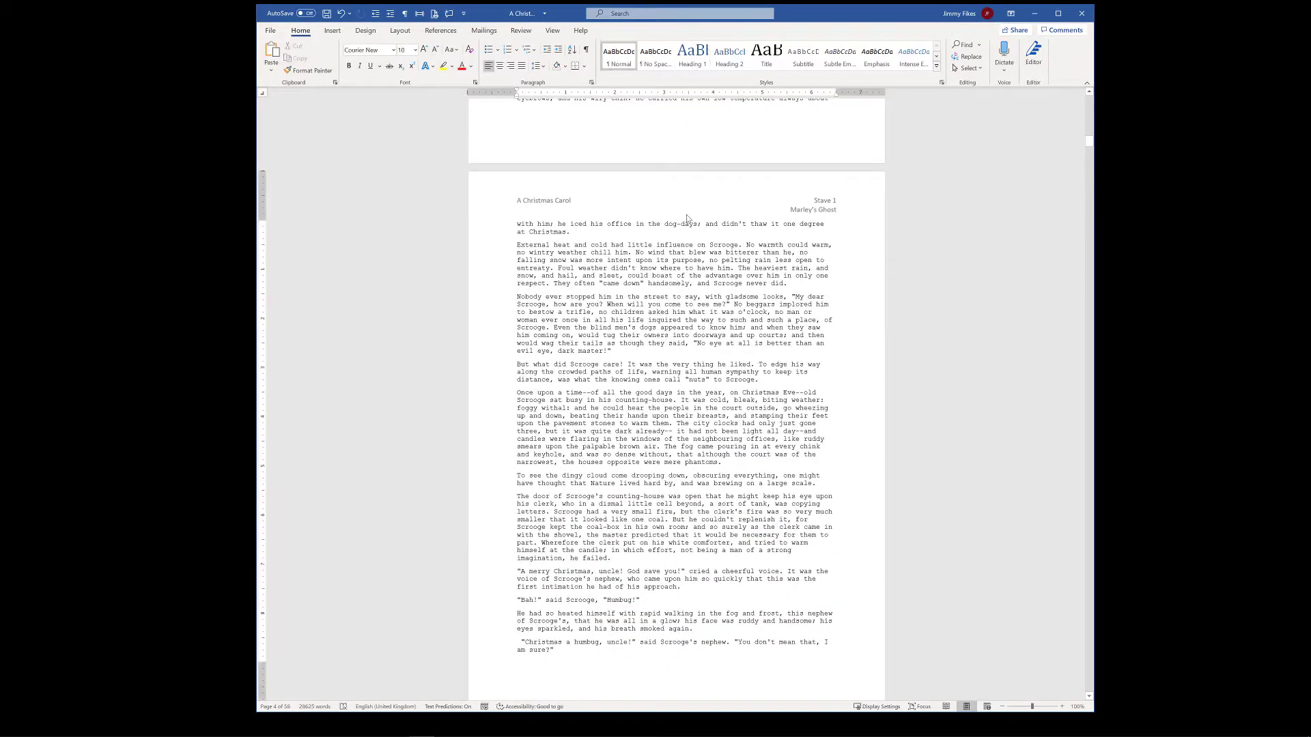